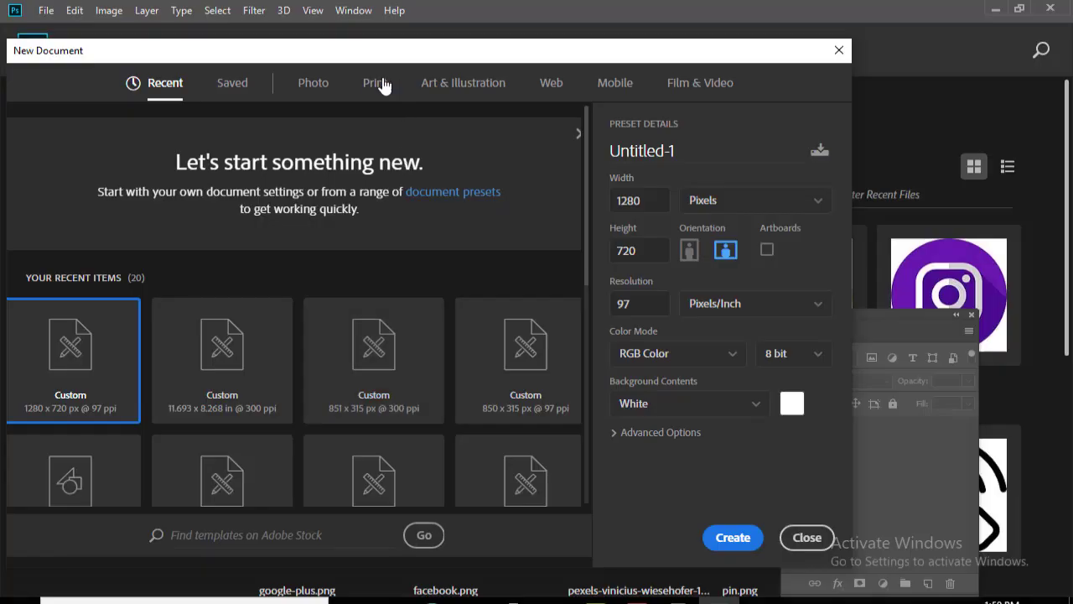
Create a landscape A4 print document in inches at 300 pixels per inch.
left_click(375, 82)
left_click(526, 201)
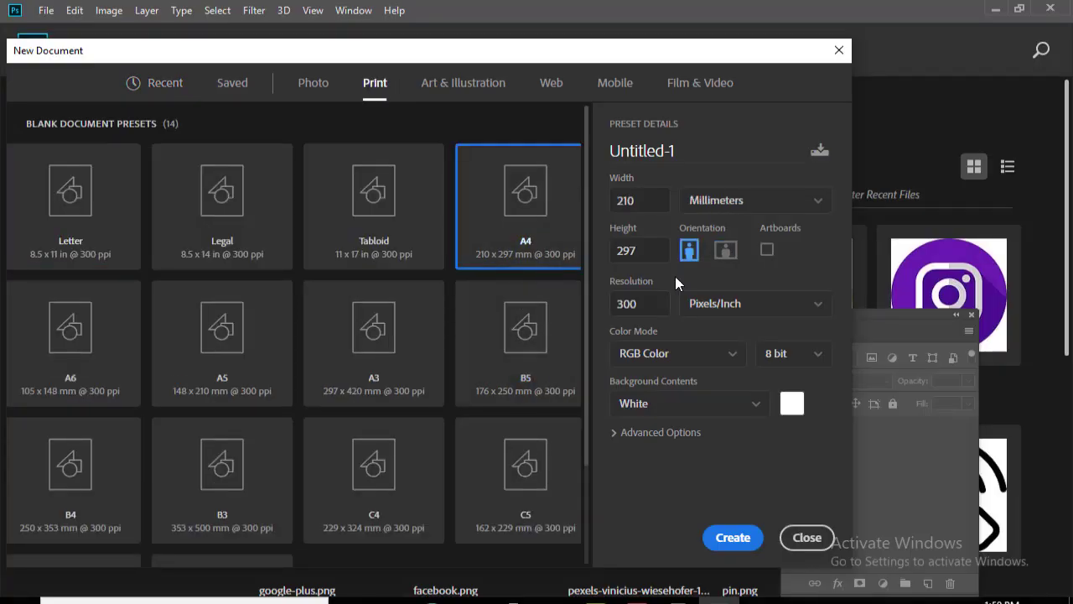
left_click(729, 200)
left_click(706, 256)
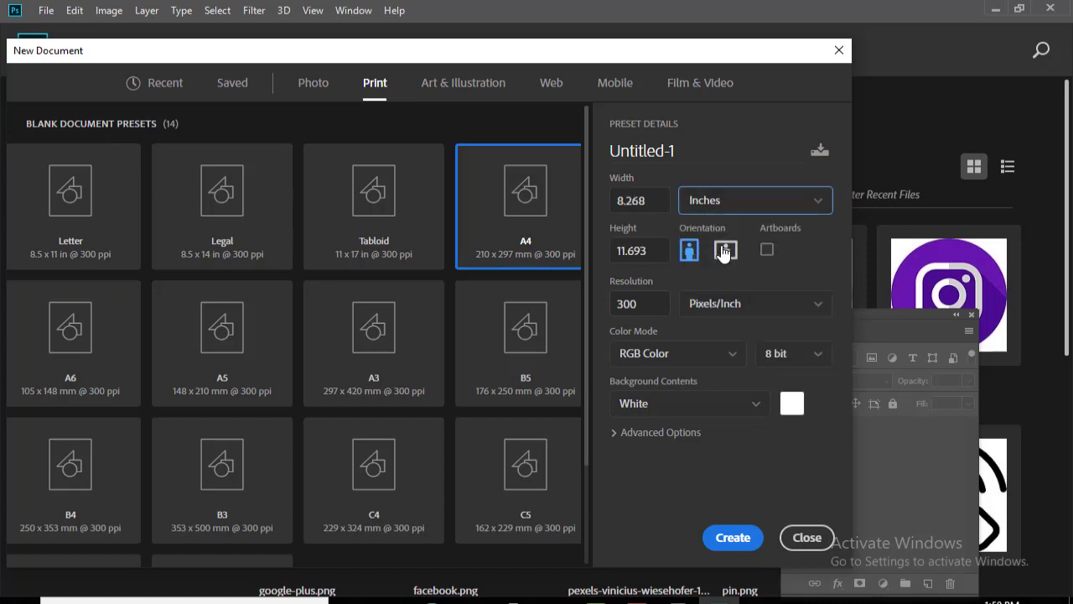
left_click(727, 249)
left_click(733, 536)
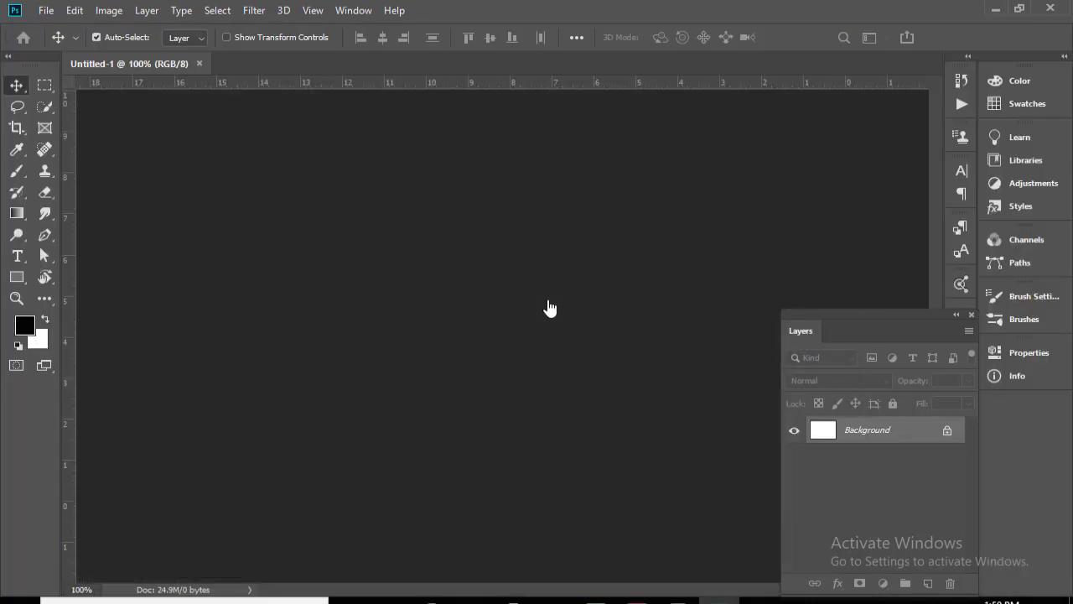
left_click(109, 10)
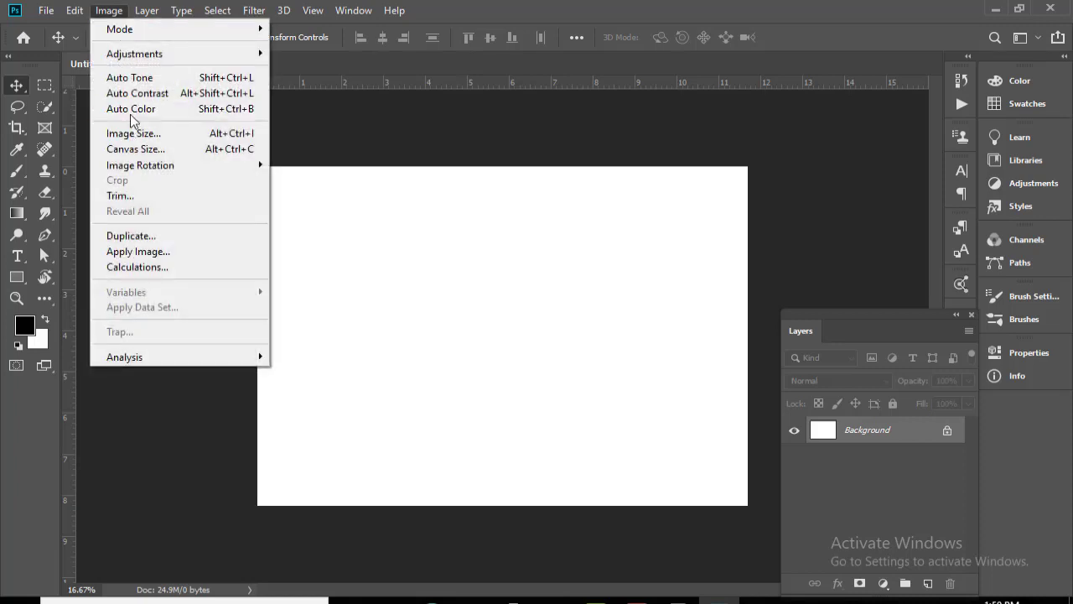
left_click(153, 136)
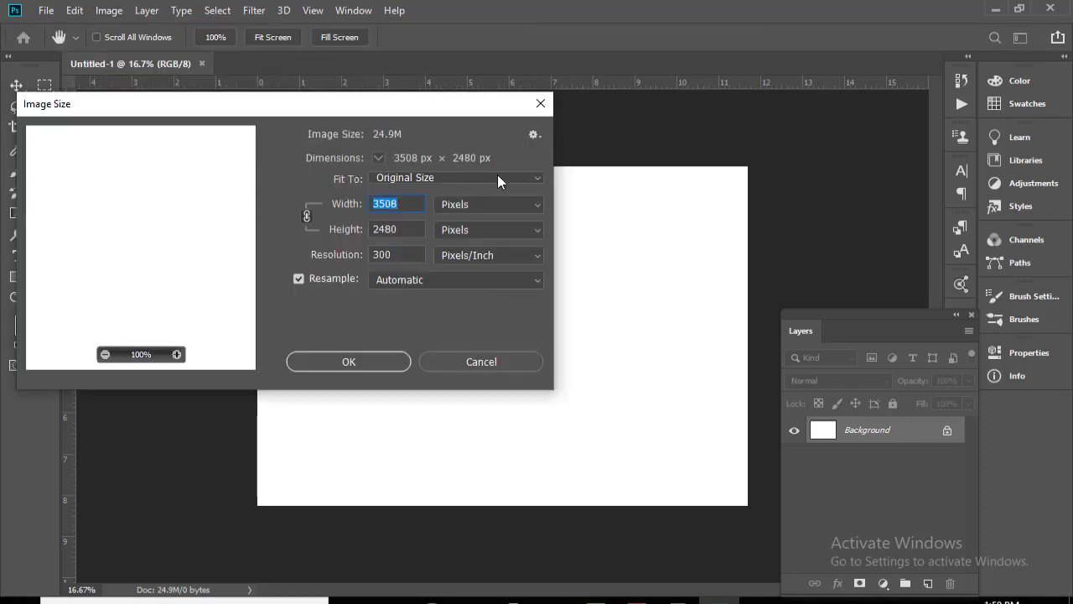
left_click(499, 203)
left_click(497, 242)
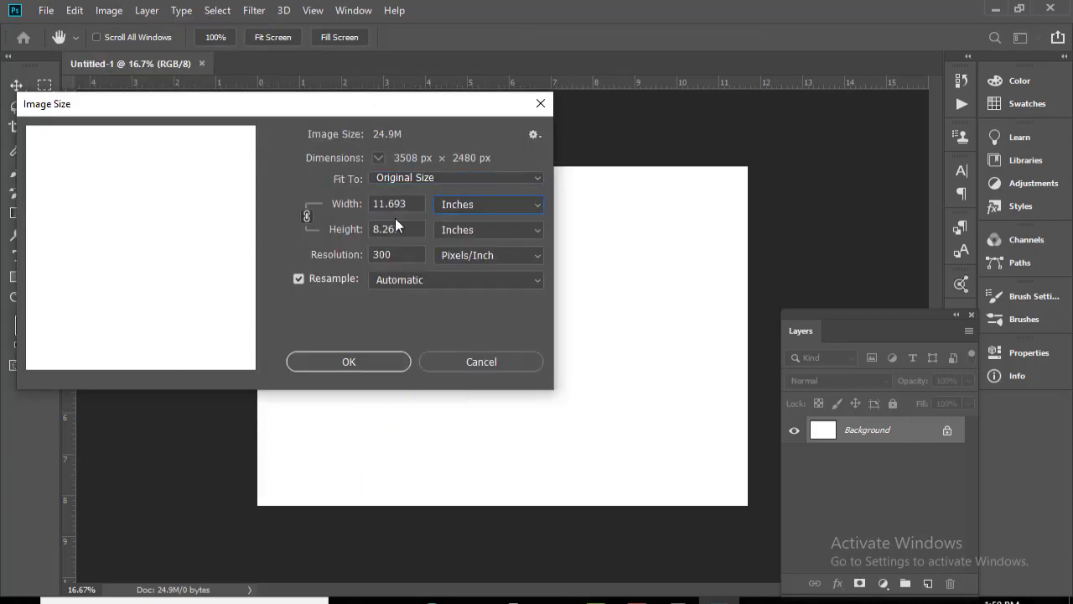
left_click(719, 598)
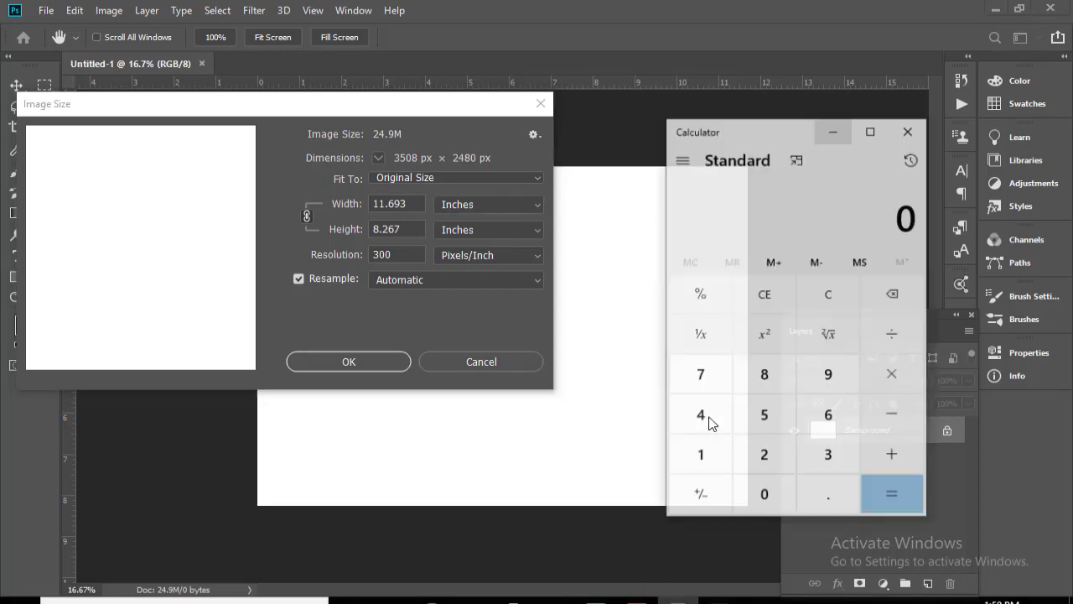
double_click(702, 446)
left_click(833, 487)
left_click(832, 405)
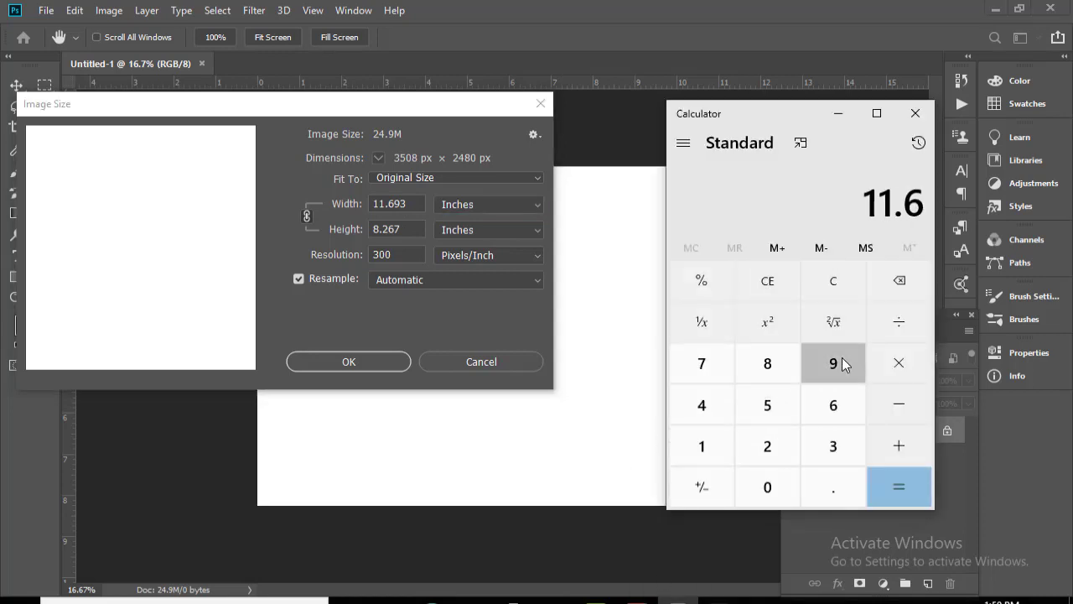
left_click(833, 363)
left_click(832, 445)
left_click(899, 322)
left_click(833, 445)
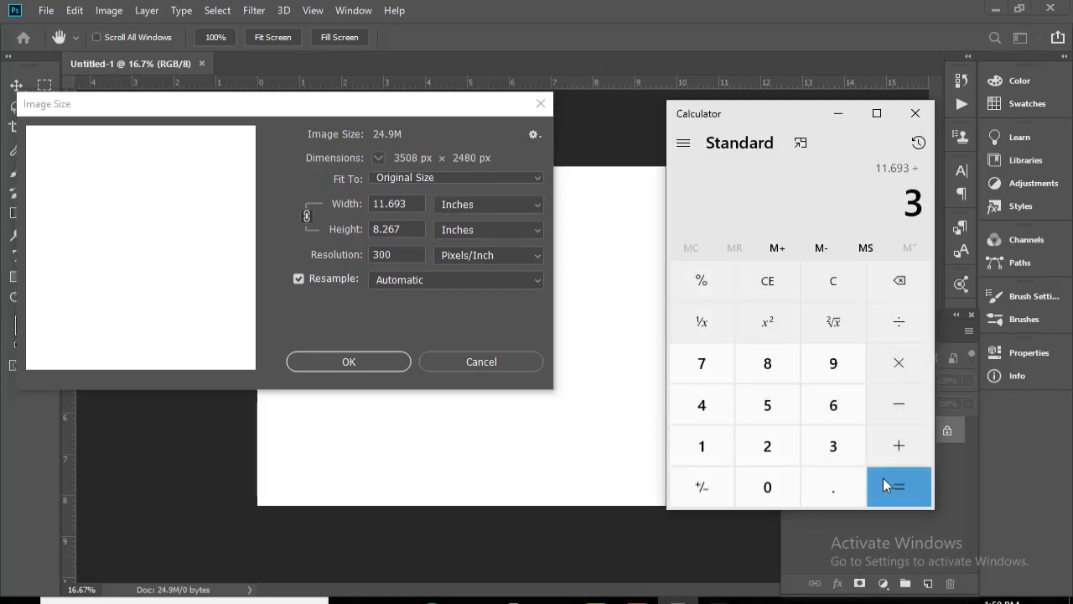
left_click(899, 487)
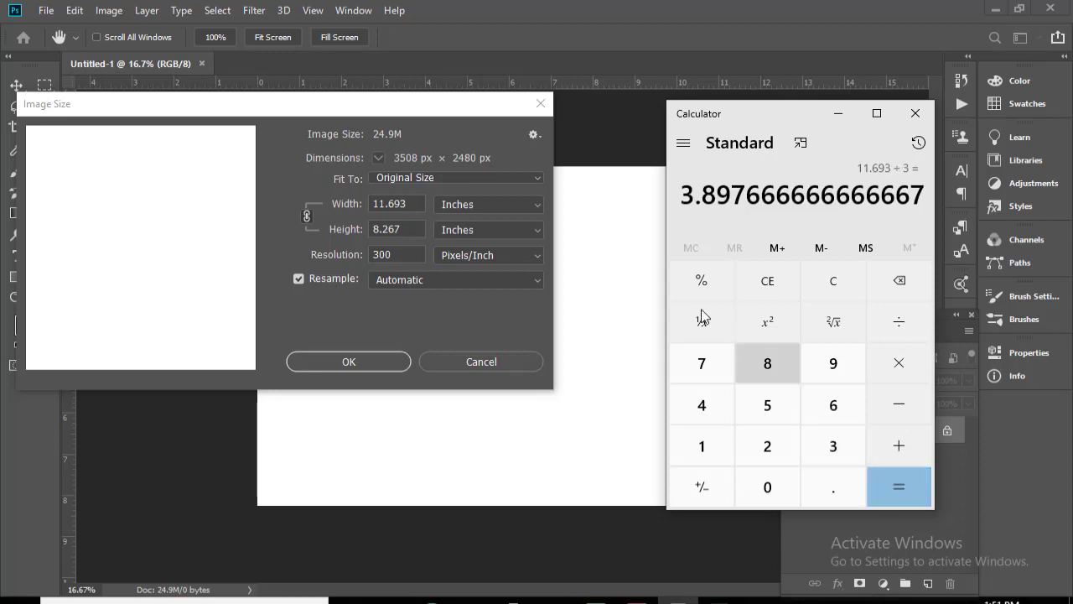
left_click(463, 365)
Add a vertical guide at 3.8976 inches, one third of the page width.
left_click(449, 361)
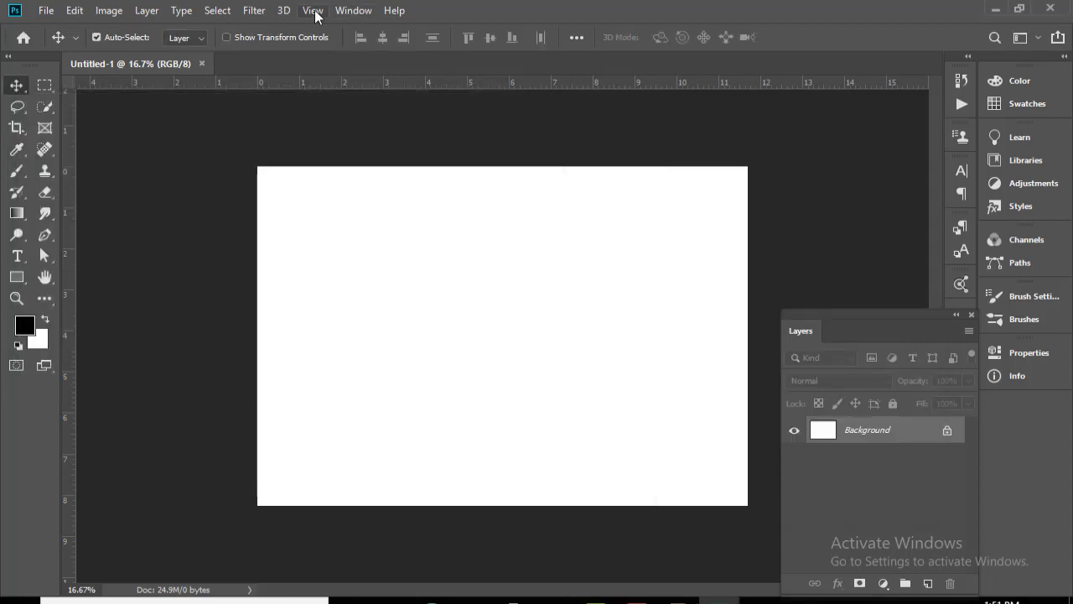
left_click(313, 11)
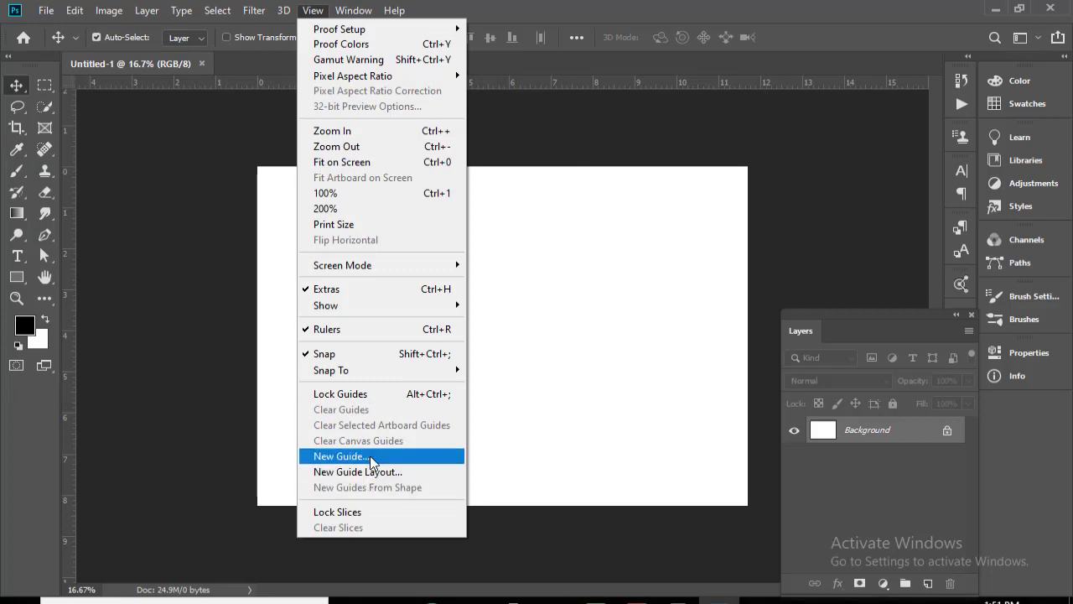
left_click(342, 457)
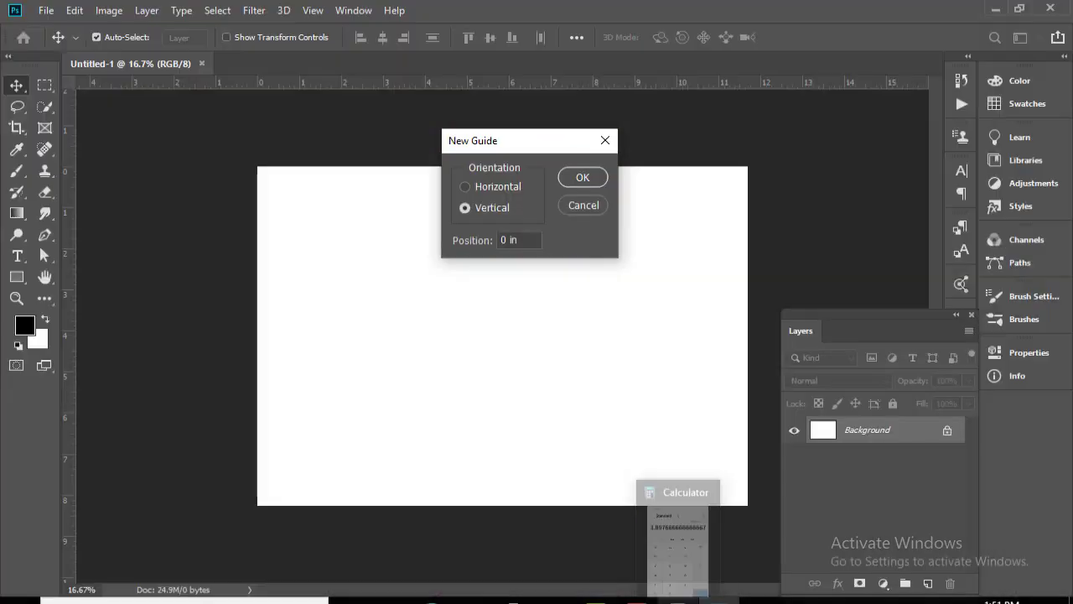
left_click(677, 597)
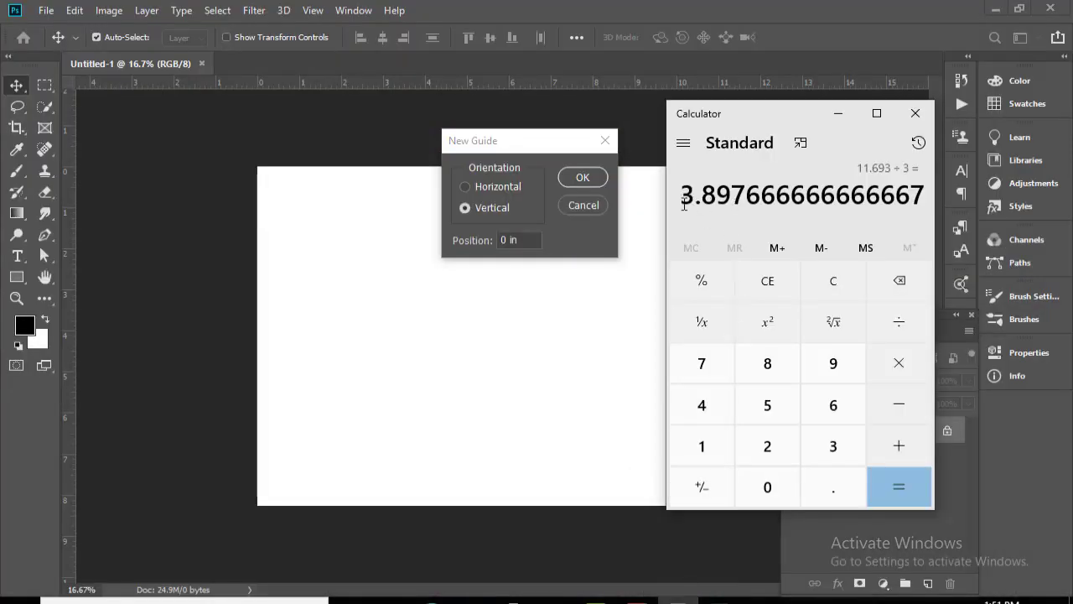
left_click(514, 240)
type("3.8976")
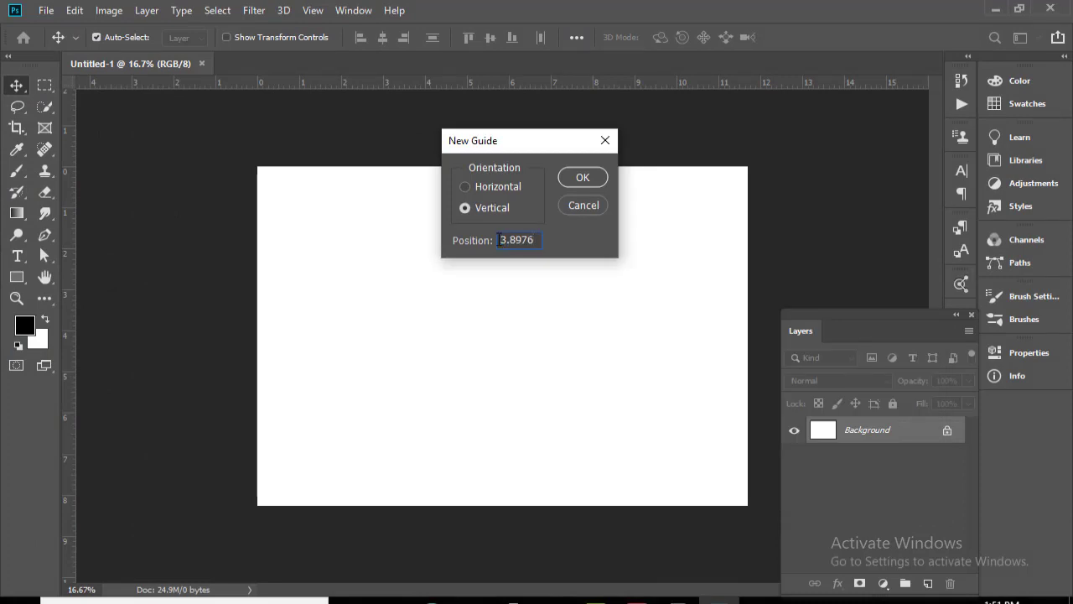
key("Return")
Double the one-third width in the calculator and add a second vertical guide at 7.795 inches.
left_click(677, 597)
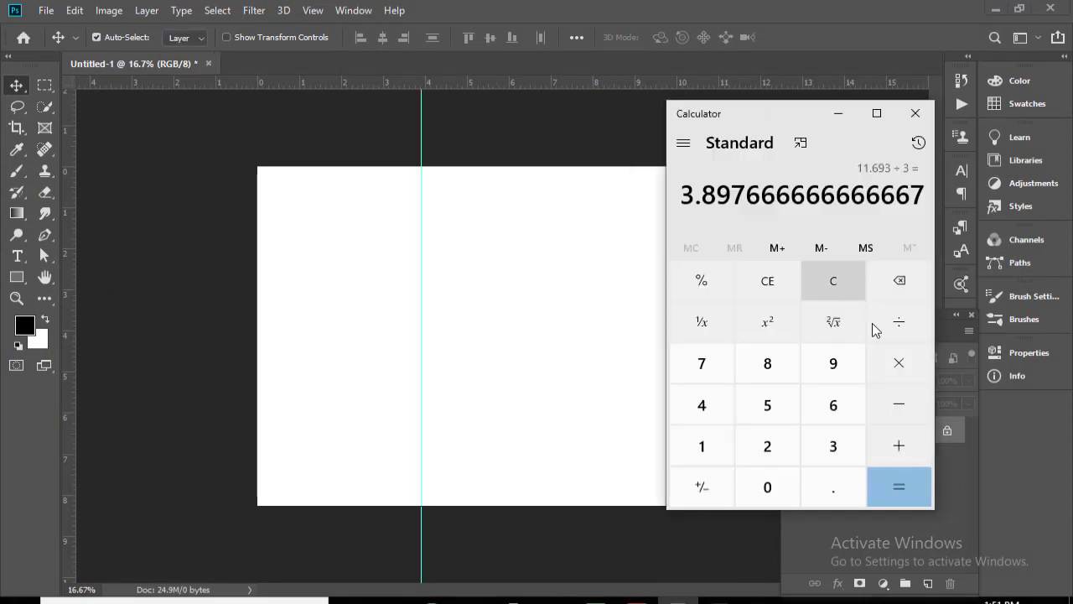
left_click(901, 366)
left_click(767, 447)
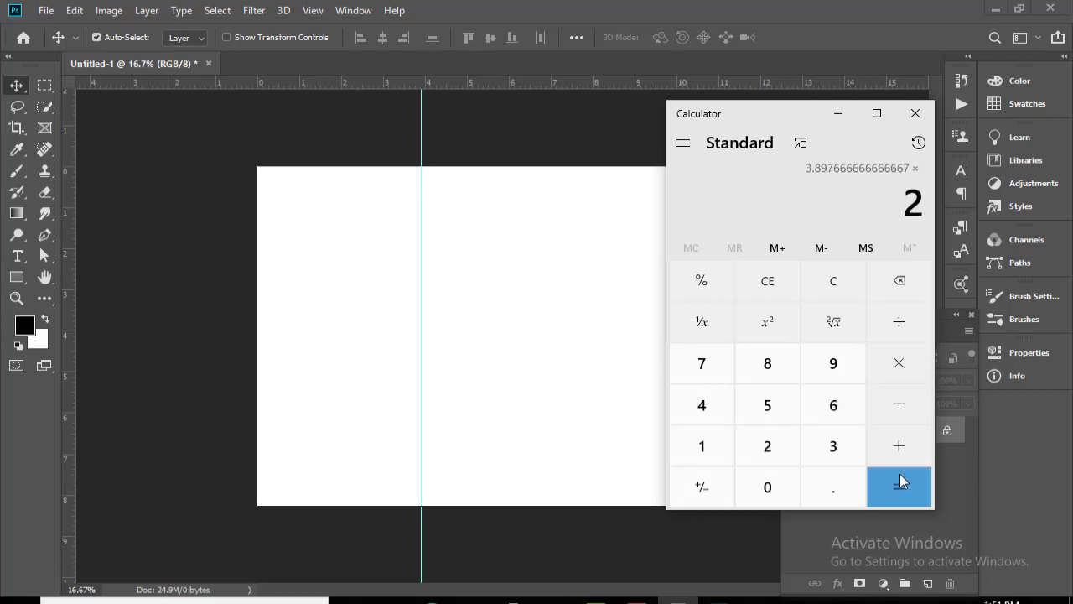
left_click(900, 491)
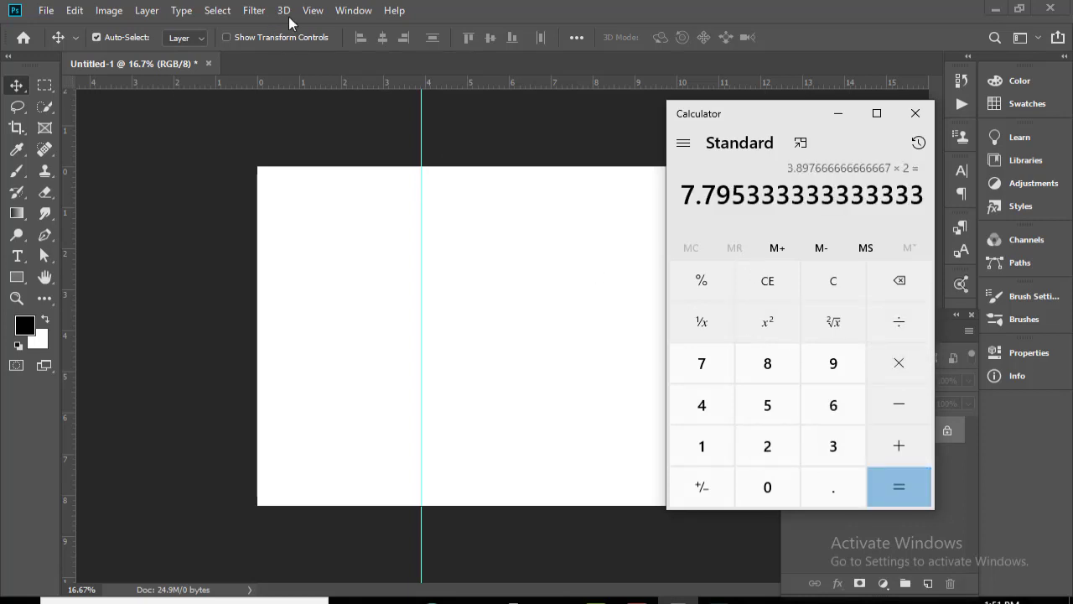
left_click(312, 10)
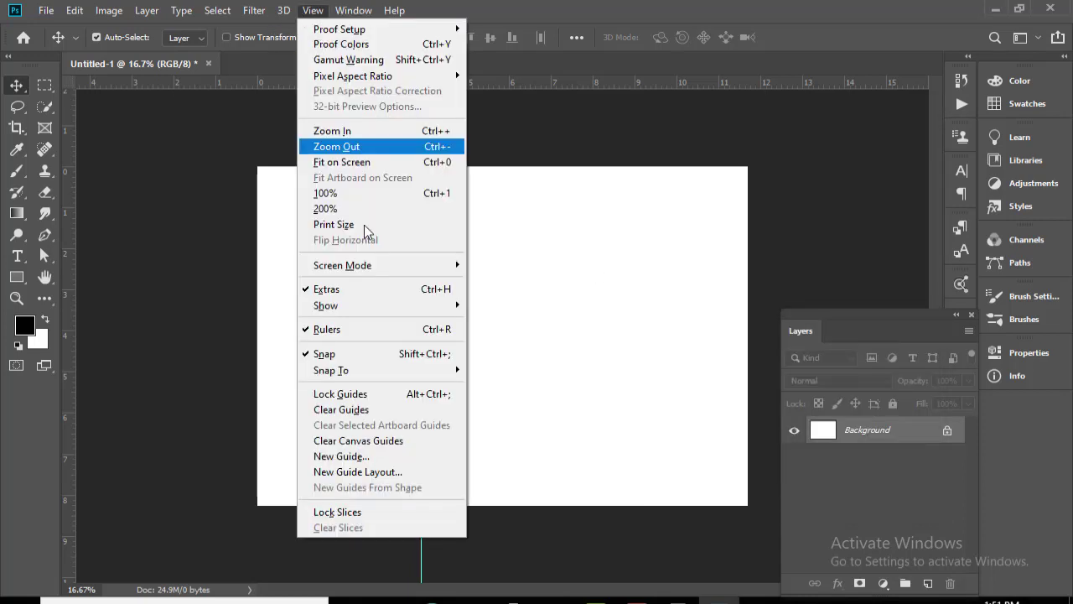
left_click(353, 455)
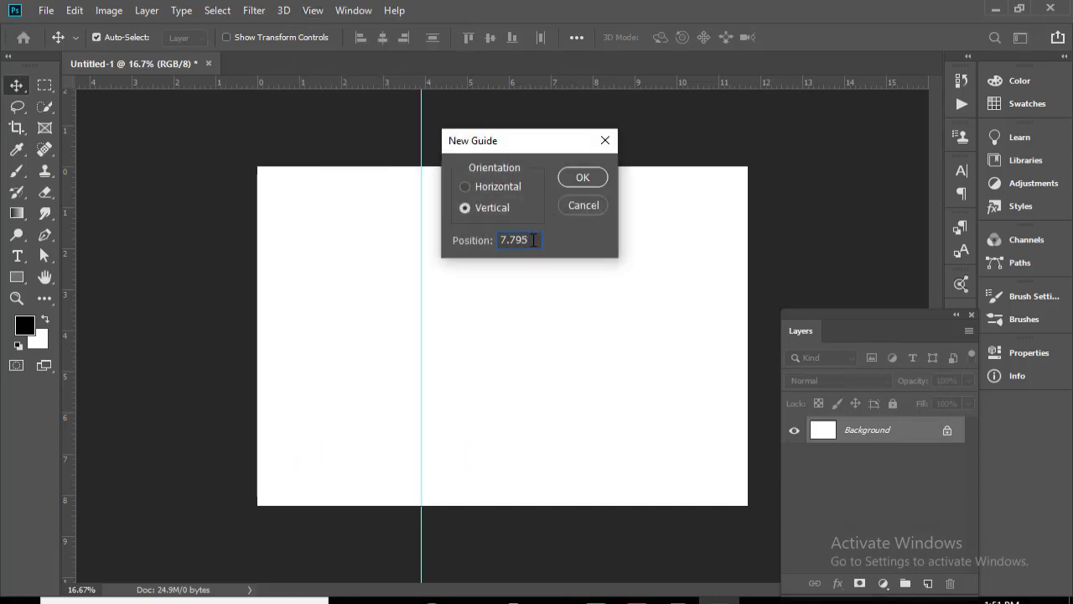
left_click(719, 600)
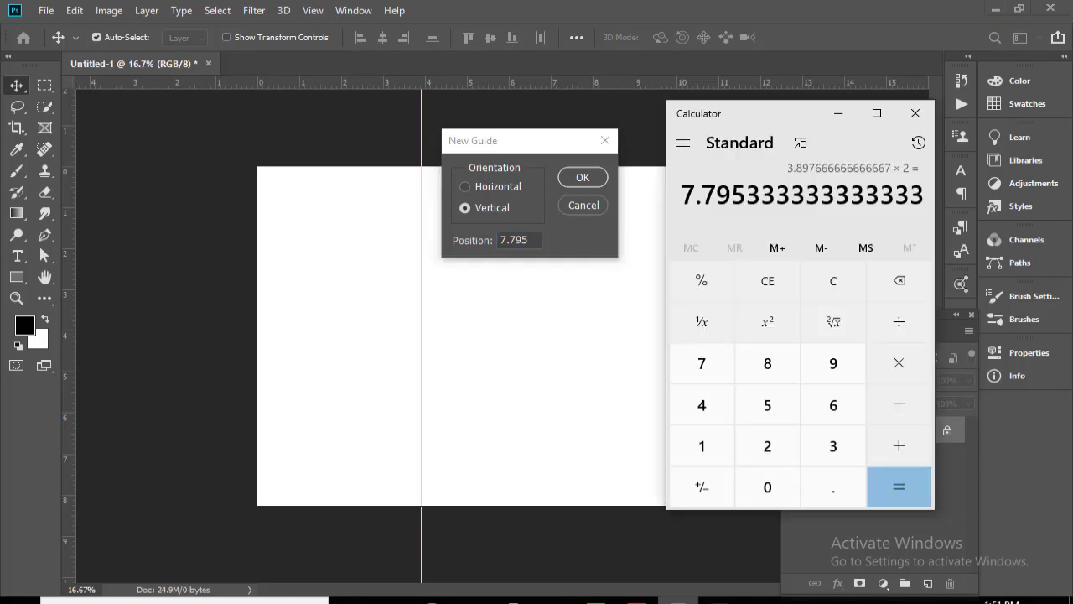
left_click(530, 241)
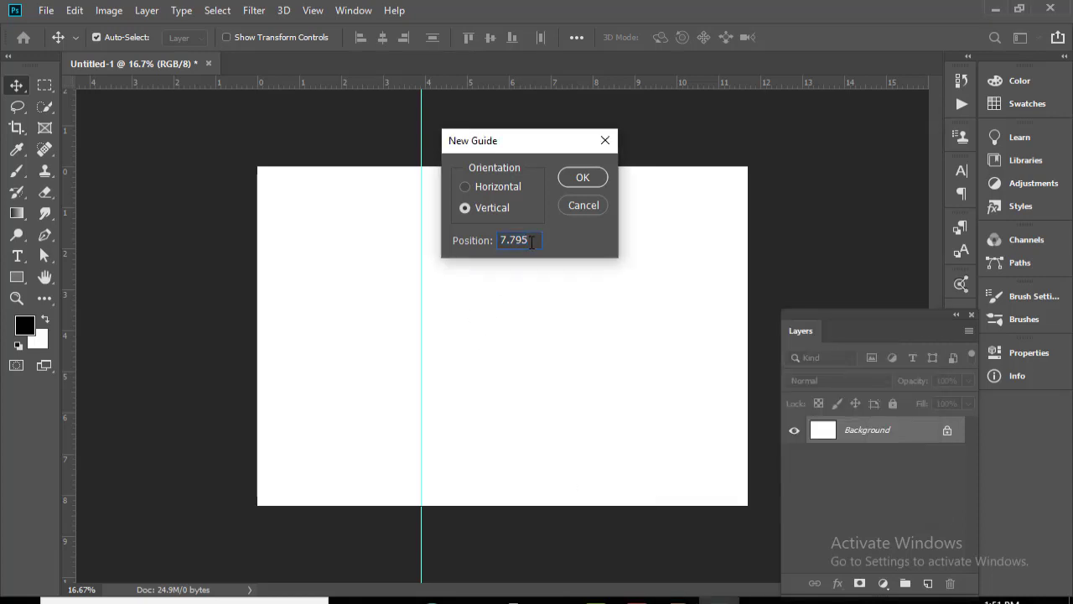
key("Return")
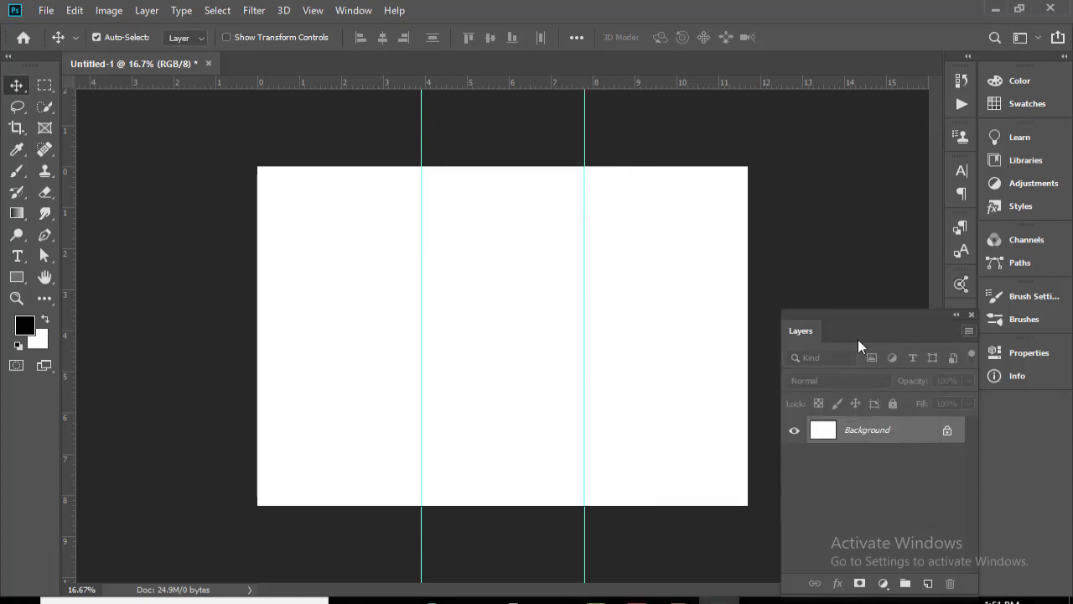
Show the rulers and drag a vertical guide onto the page's left edge.
key("f")
left_click(433, 285, "ctrl")
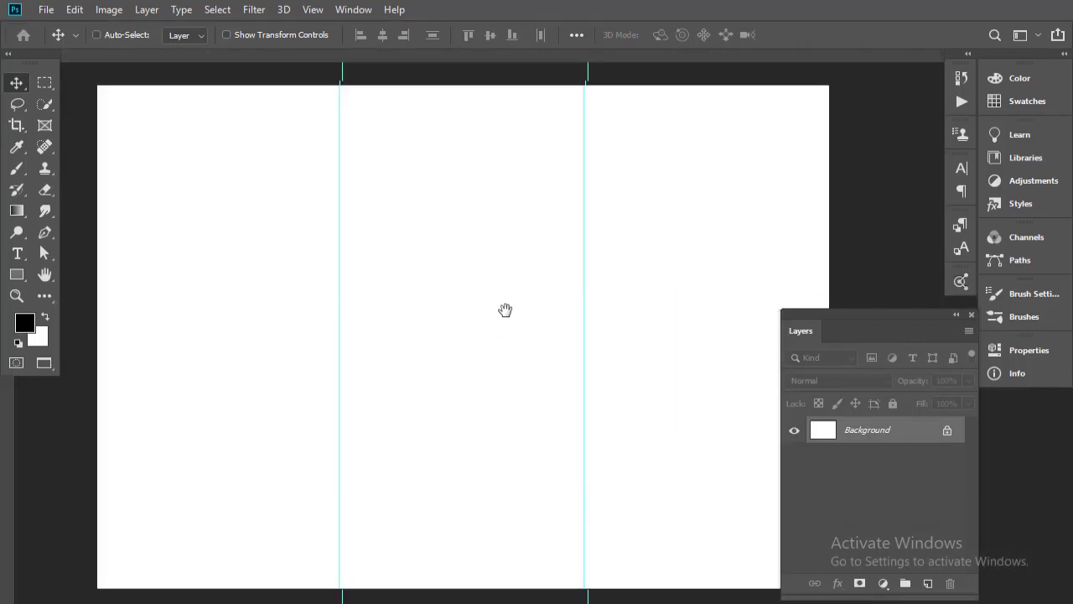
key("ctrl+r")
left_click(498, 321, "ctrl+alt")
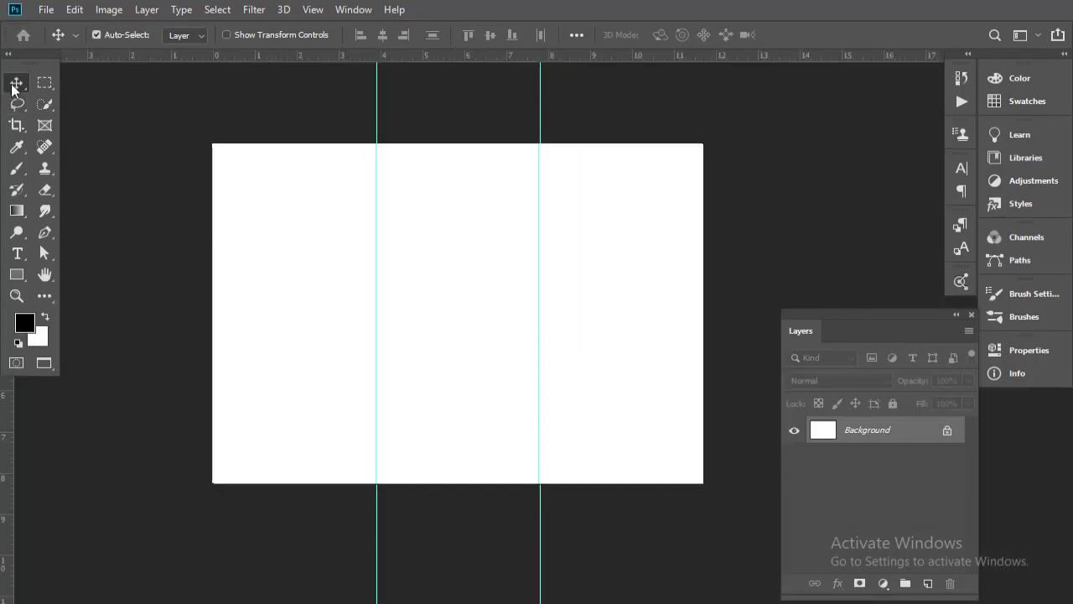
left_click_drag(75, 478, 213, 474)
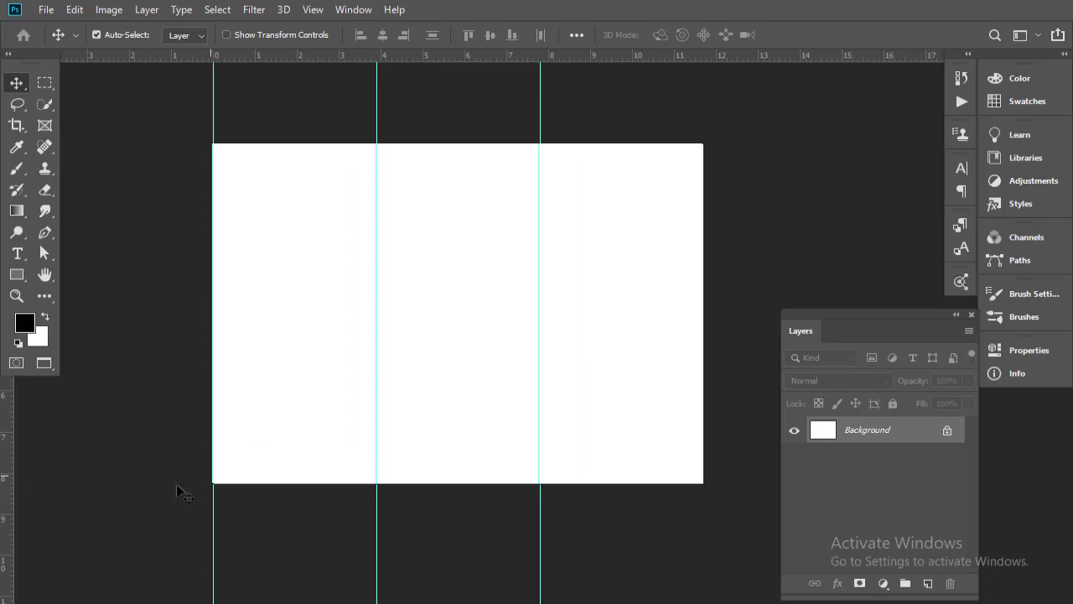
left_click_drag(118, 481, 411, 497)
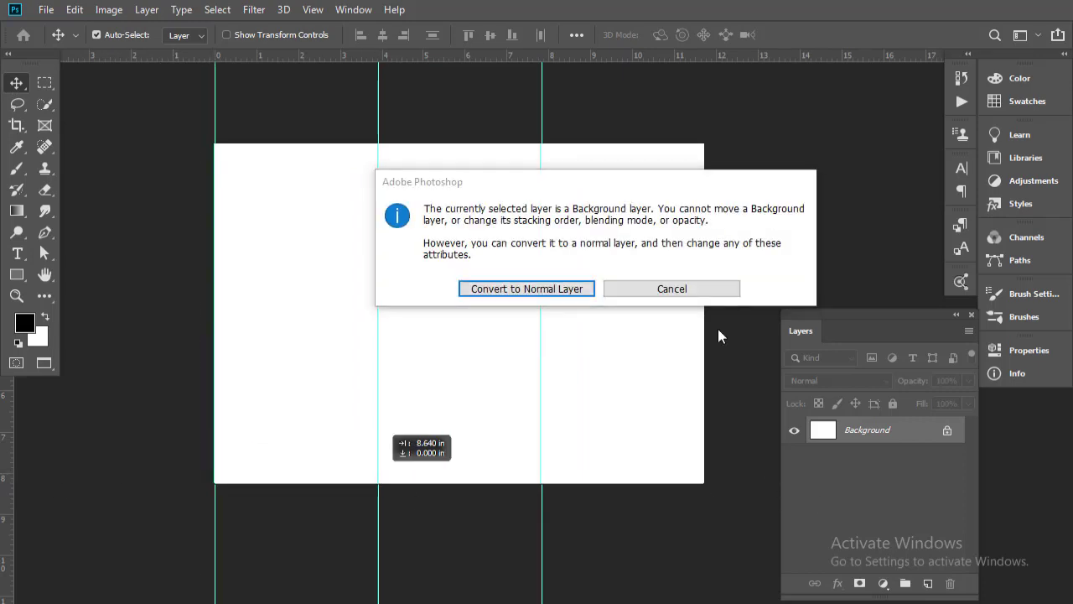
key("Escape")
Add guides at the right edge (11.693 in), top and bottom edges, and dock the Layers panel.
left_click_drag(9, 461, 705, 471)
left_click_drag(498, 59, 504, 144)
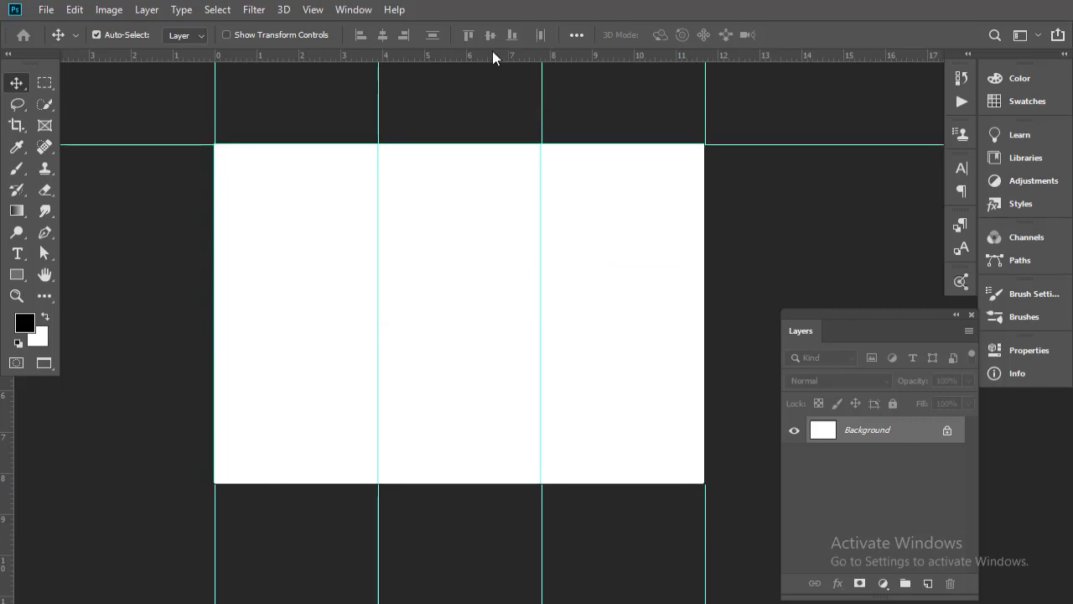
left_click_drag(494, 54, 549, 484)
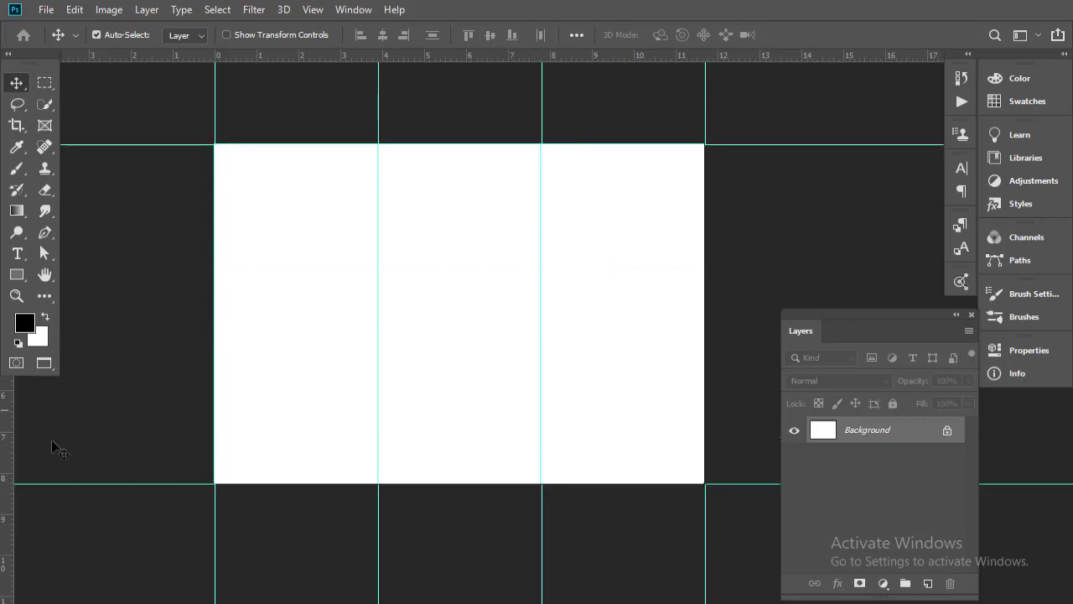
left_click_drag(917, 342, 917, 56)
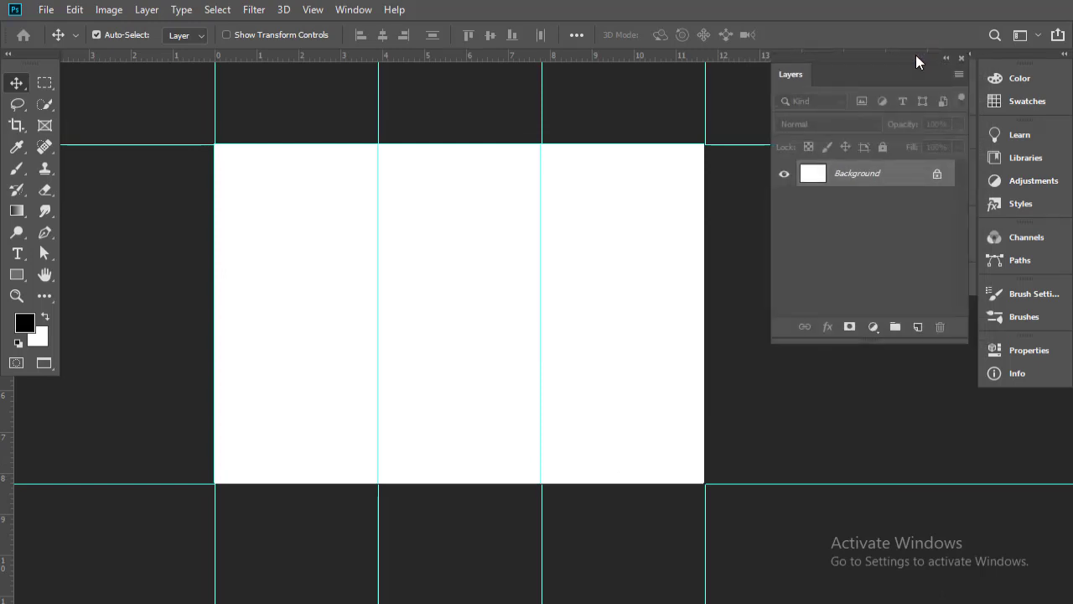
Start a Pen shape with a sharp peak in the left panel and a curved dip across the page.
left_click(43, 233)
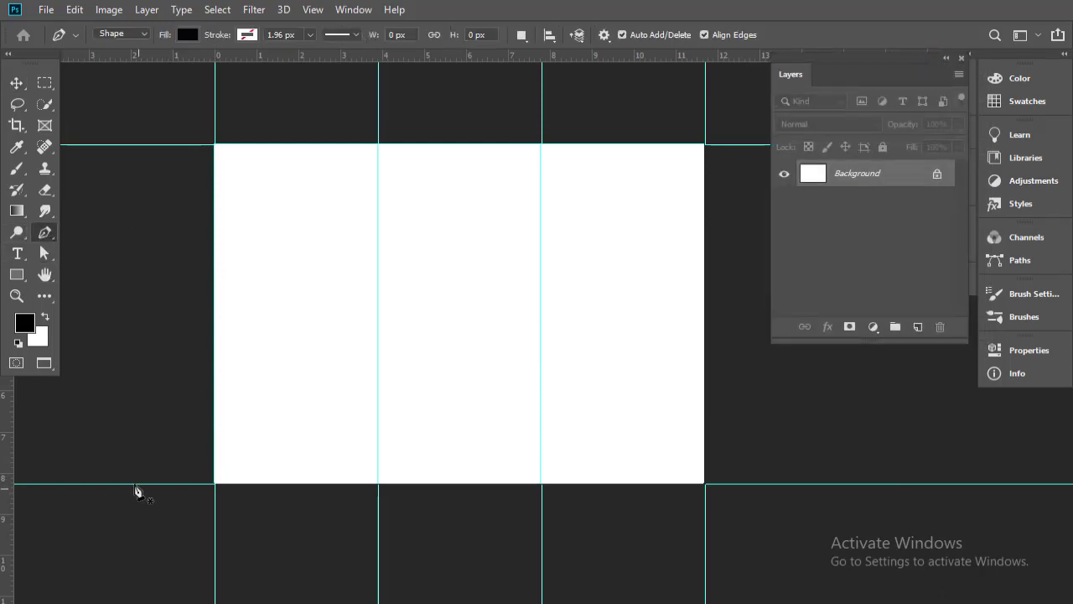
left_click(180, 435)
left_click(264, 343)
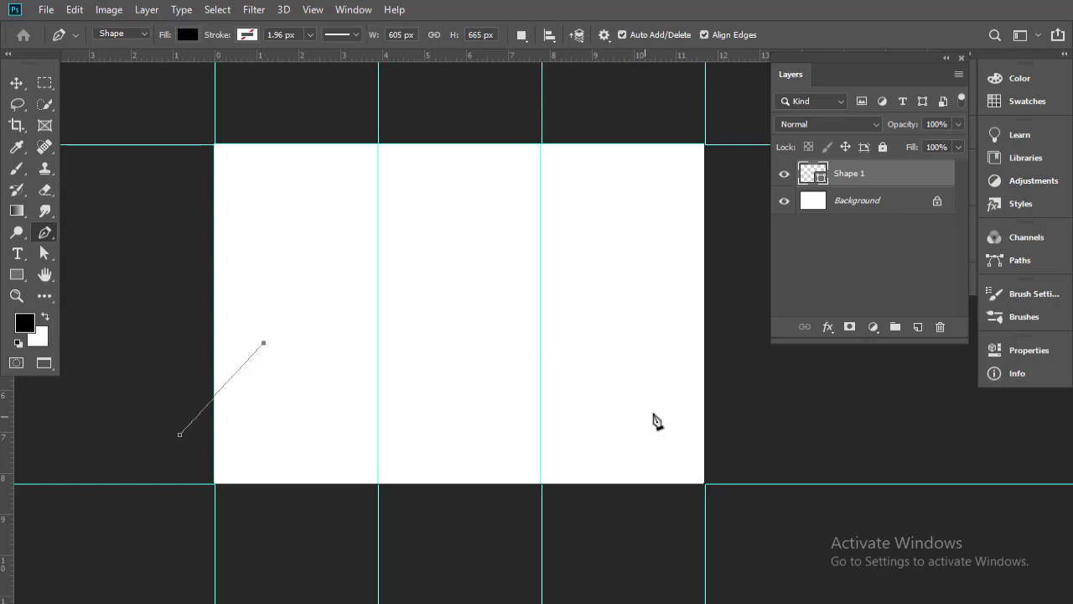
mouse_move(779, 391)
left_mouse_down()
mouse_move(1070, 268)
mouse_move(1070, 241)
left_mouse_up()
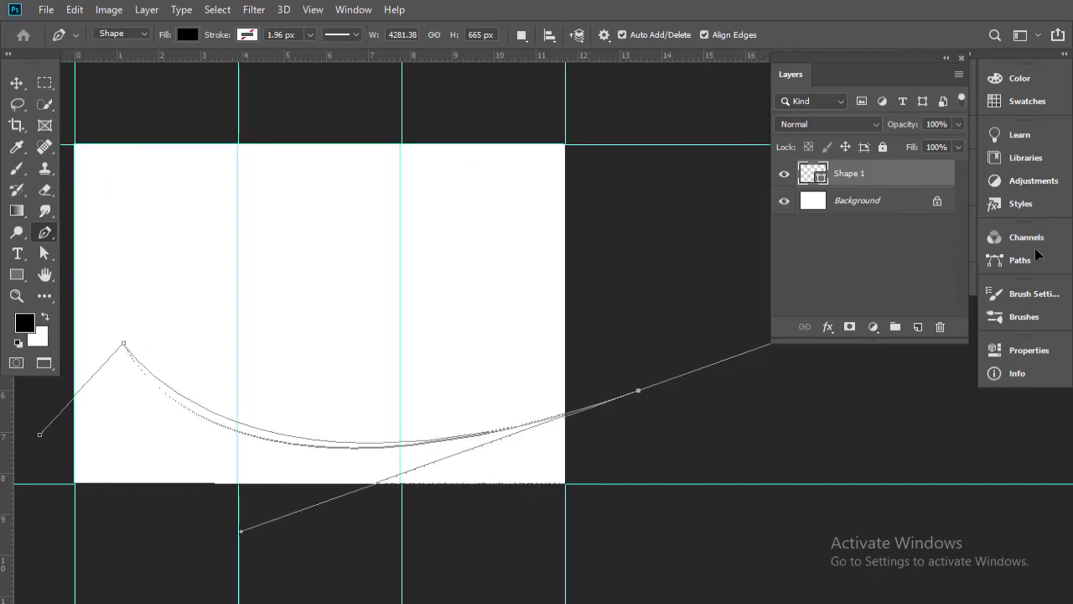
left_click_drag(1070, 241, 989, 240)
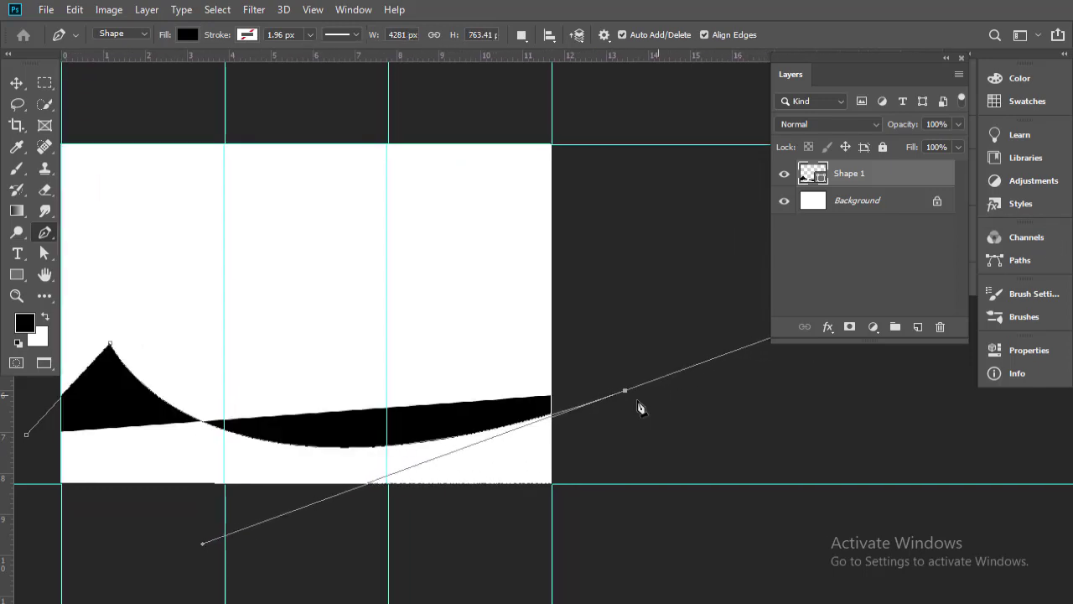
left_click(625, 392)
Close the wave path below the page to finish the black Shape 1 layer.
left_click_drag(587, 520, 319, 567)
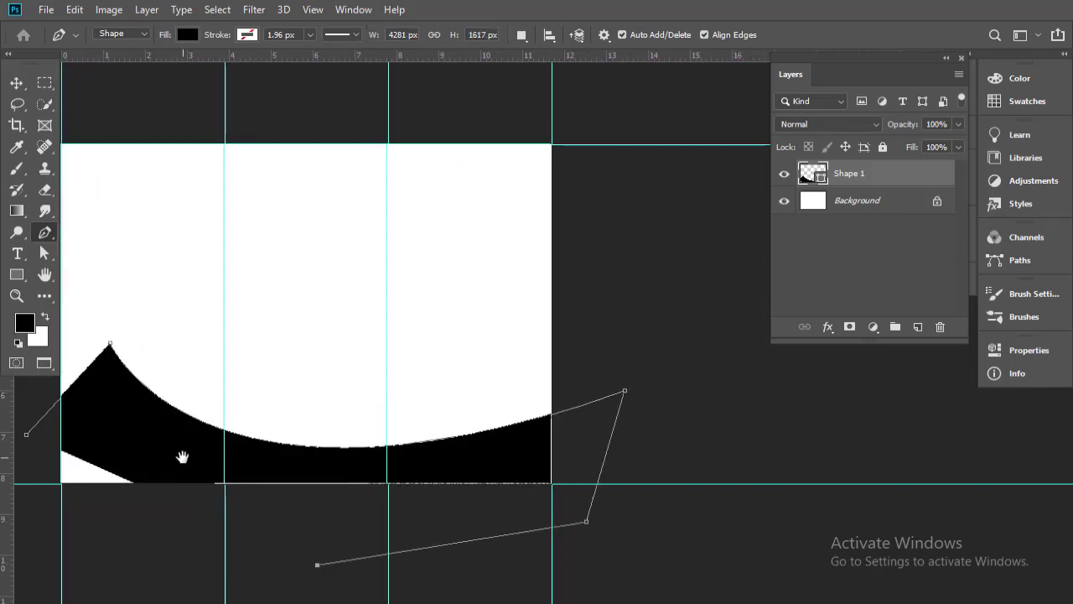
scroll(333, 494, "left", 5)
left_click(299, 431)
left_click(357, 372)
key("v")
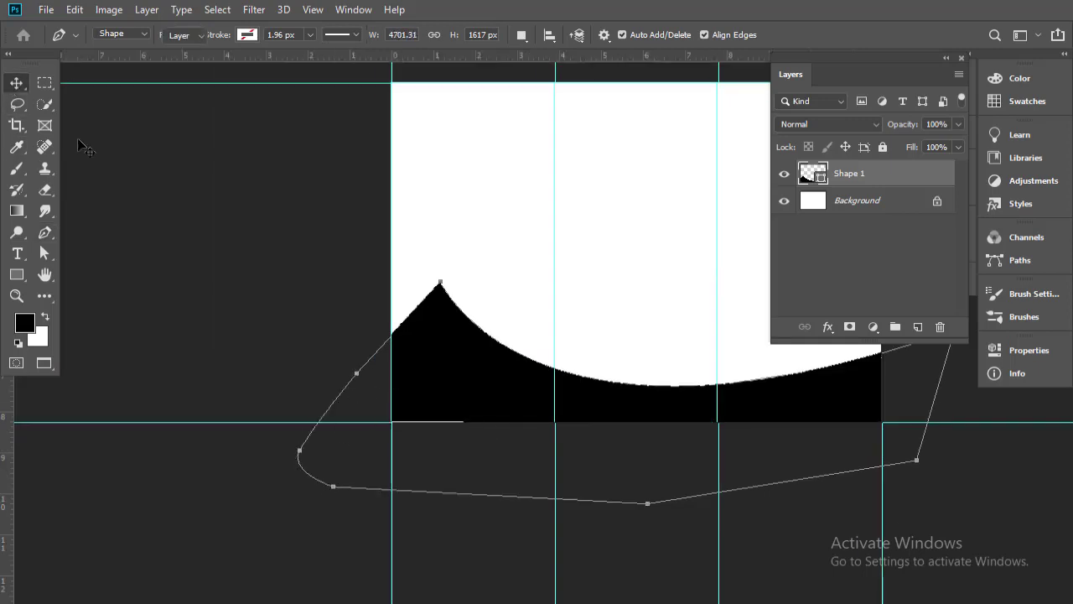
left_click(599, 433)
left_click_drag(599, 433, 461, 502)
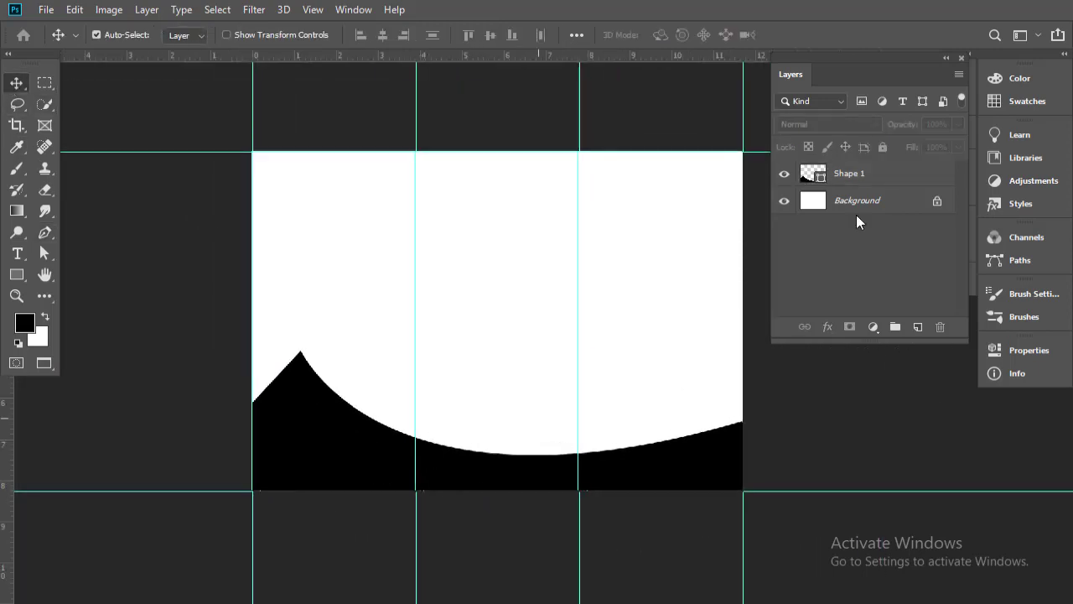
left_click_drag(892, 173, 921, 322)
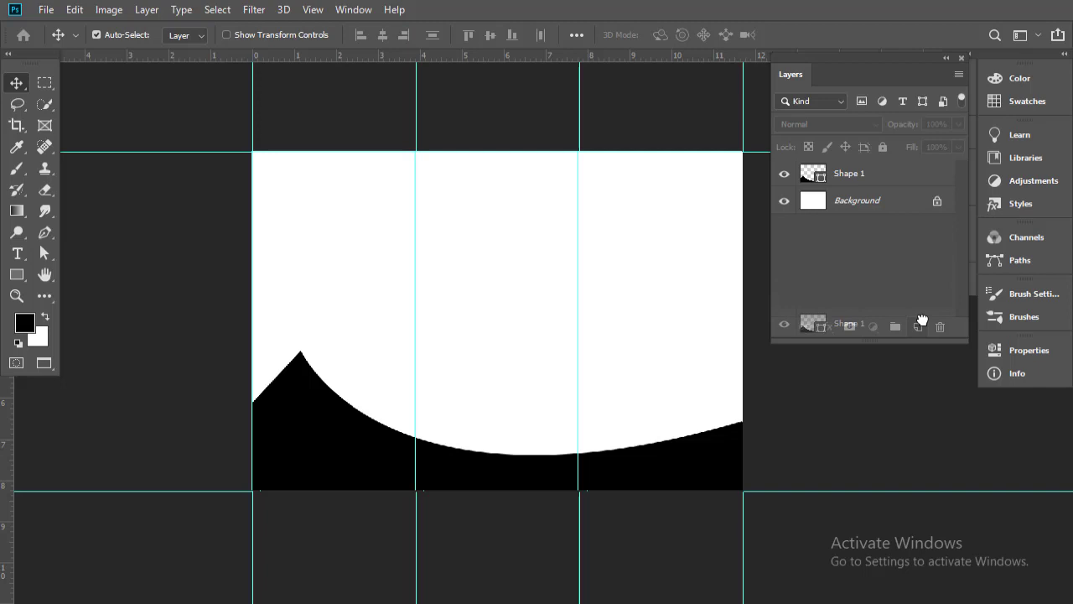
Duplicate the wave, fill it dark red, tilt it about 4 degrees and nudge it right and down.
left_click_drag(922, 322, 919, 326)
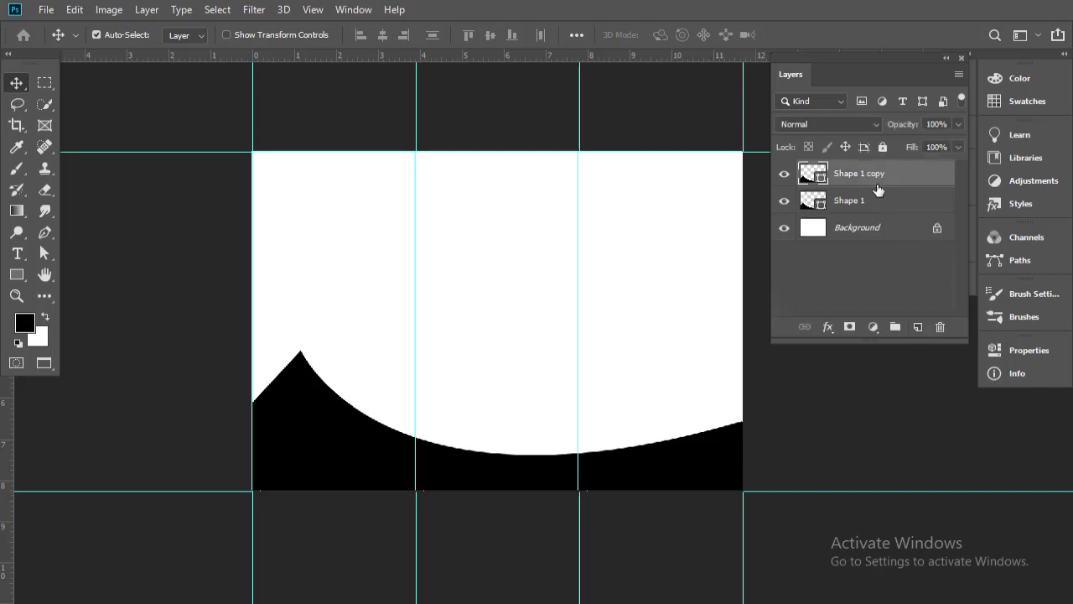
double_click(813, 200)
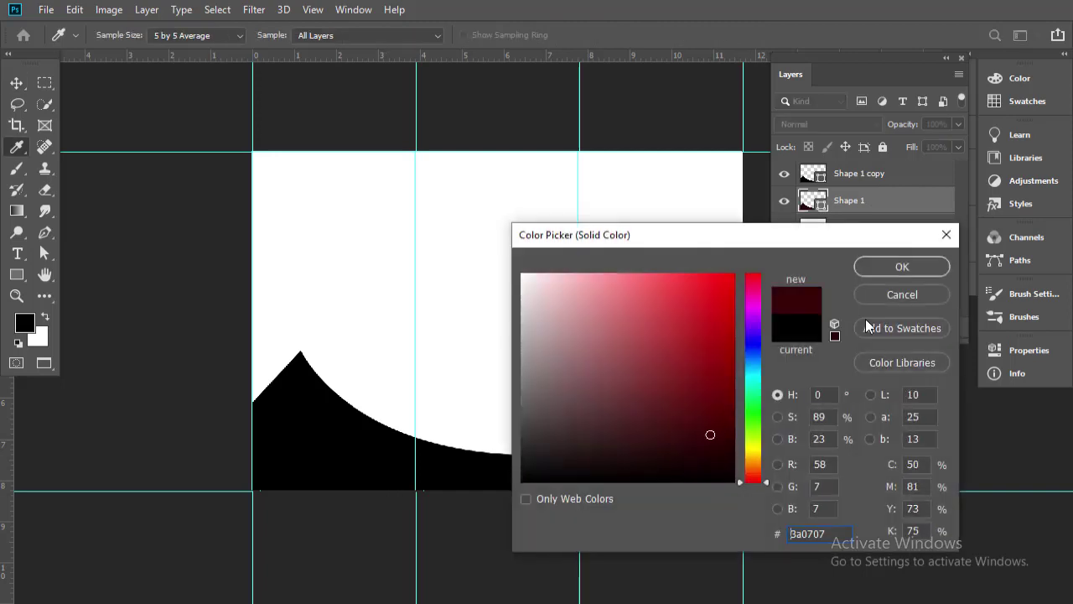
left_click(875, 296)
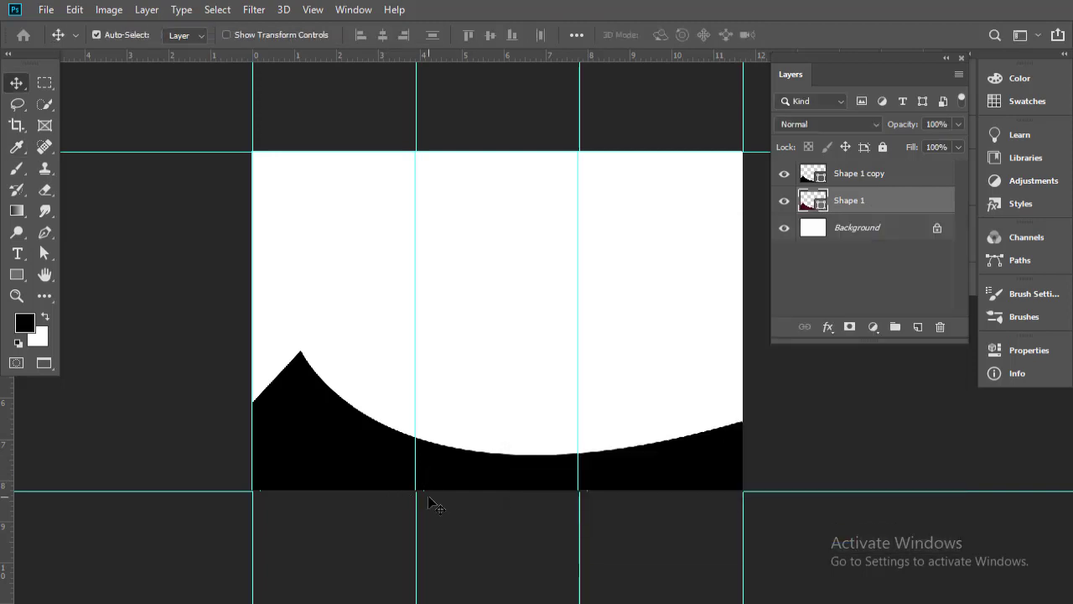
key("ctrl+t")
left_click_drag(855, 579, 832, 599)
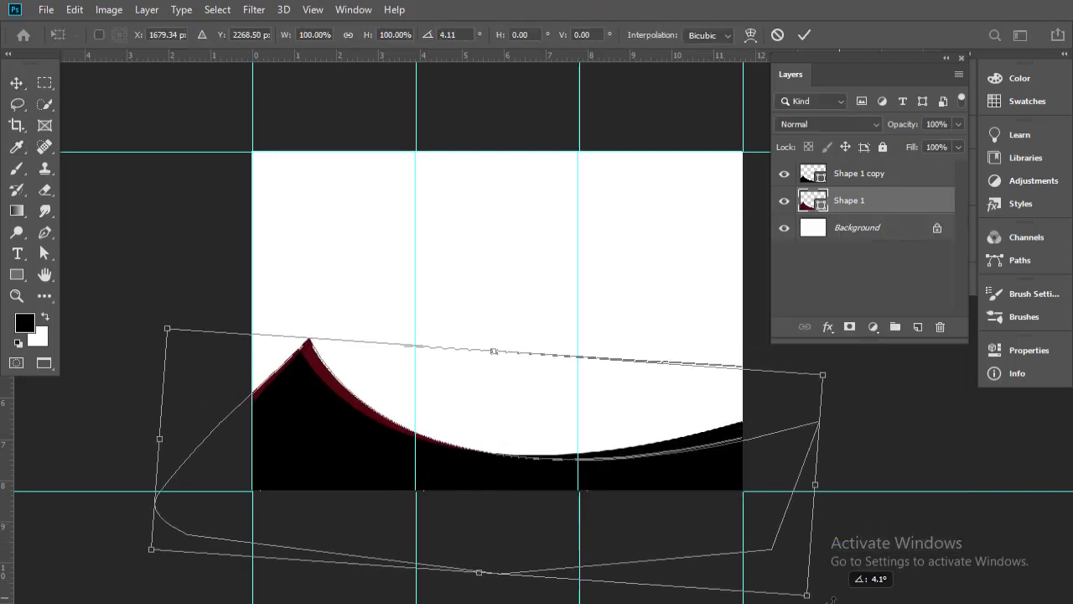
double_click(490, 461)
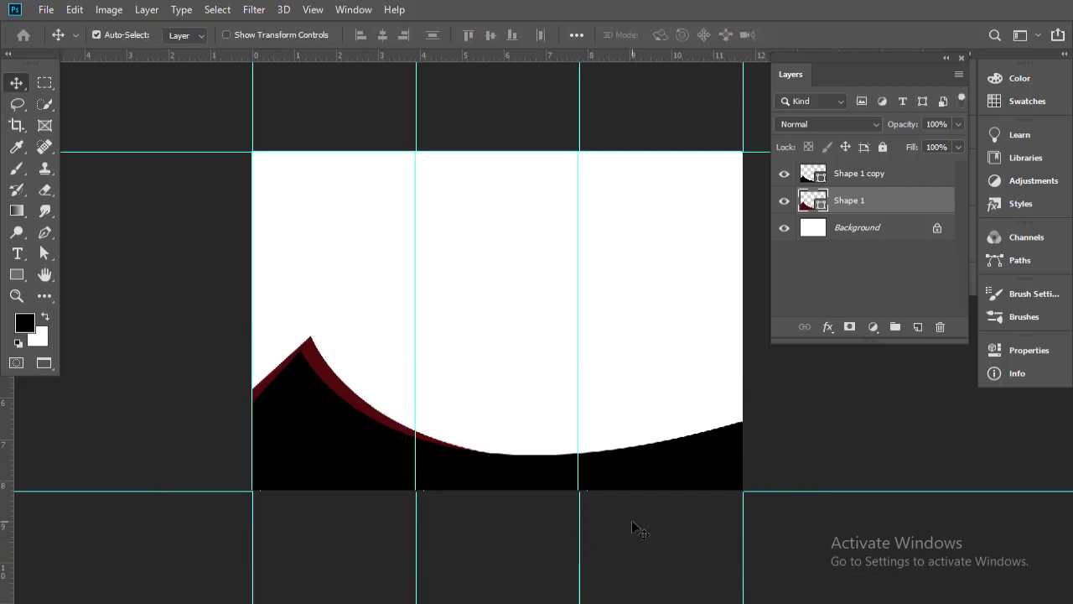
key("Right")
key("Right")
key("Right")
key("Down")
key("Down")
key("Down")
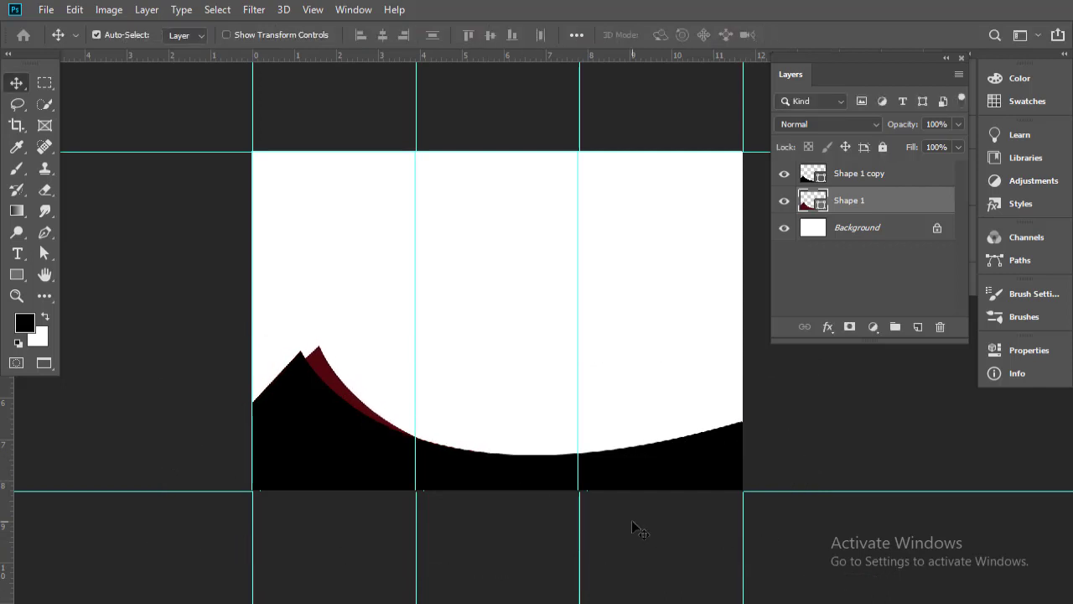
key("Right")
key("Right")
key("Right")
key("Right")
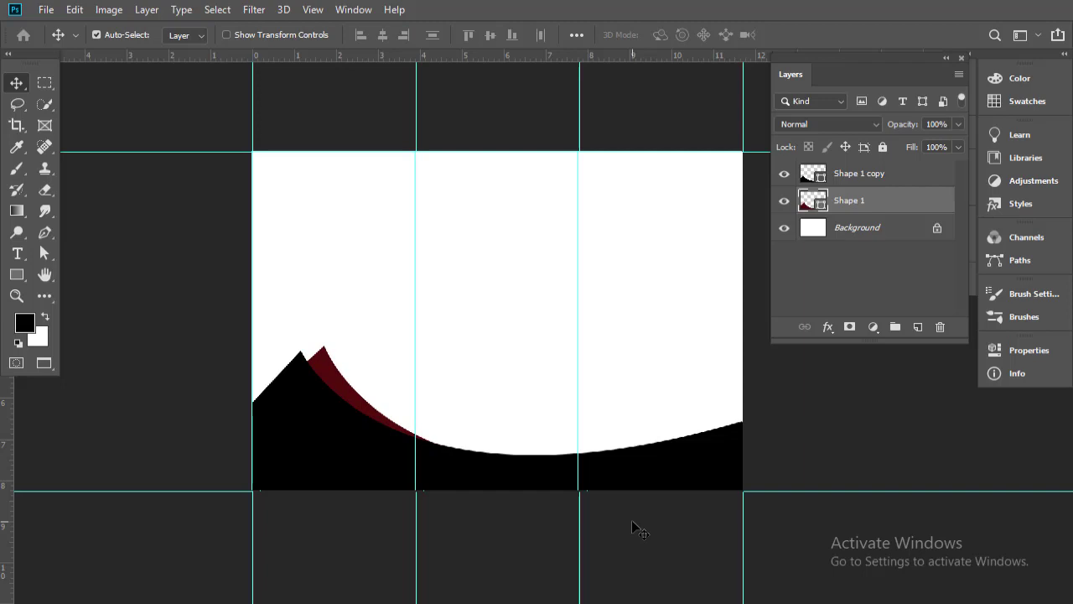
key("Down")
key("Right")
key("Down")
Duplicate the dark-red wave, then rotate and shift the rearmost copy to reveal a second peak.
left_click_drag(849, 200, 918, 326)
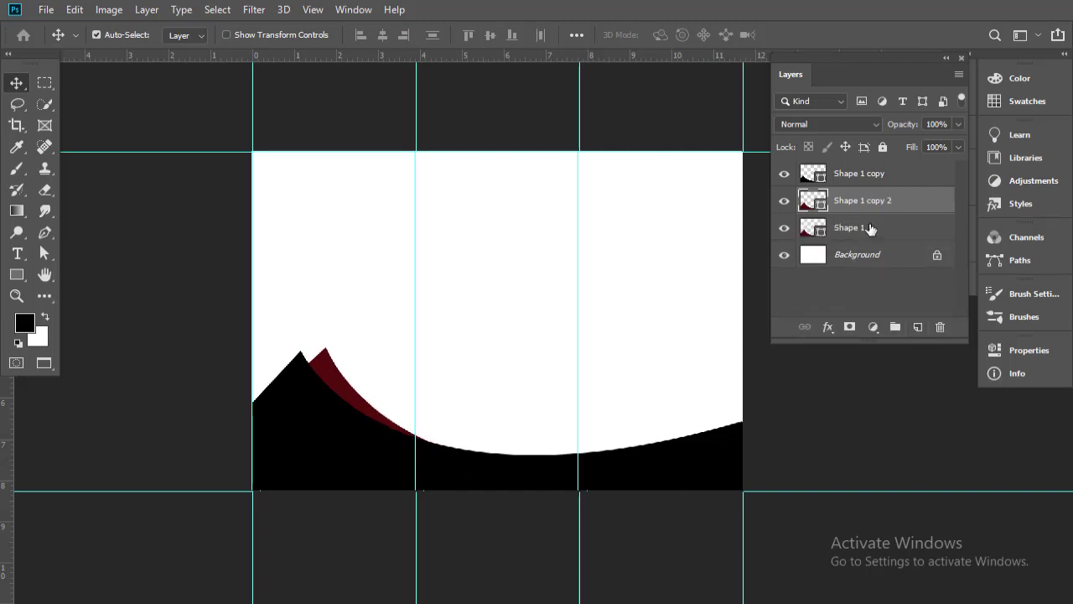
left_click(870, 227)
key("ctrl+t")
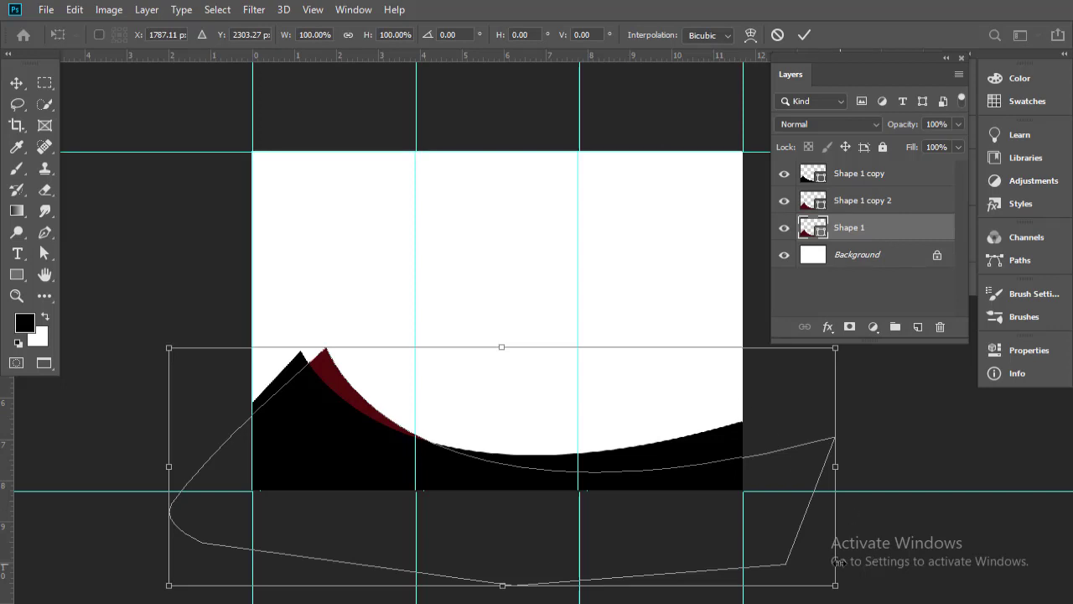
left_click_drag(855, 574, 839, 597)
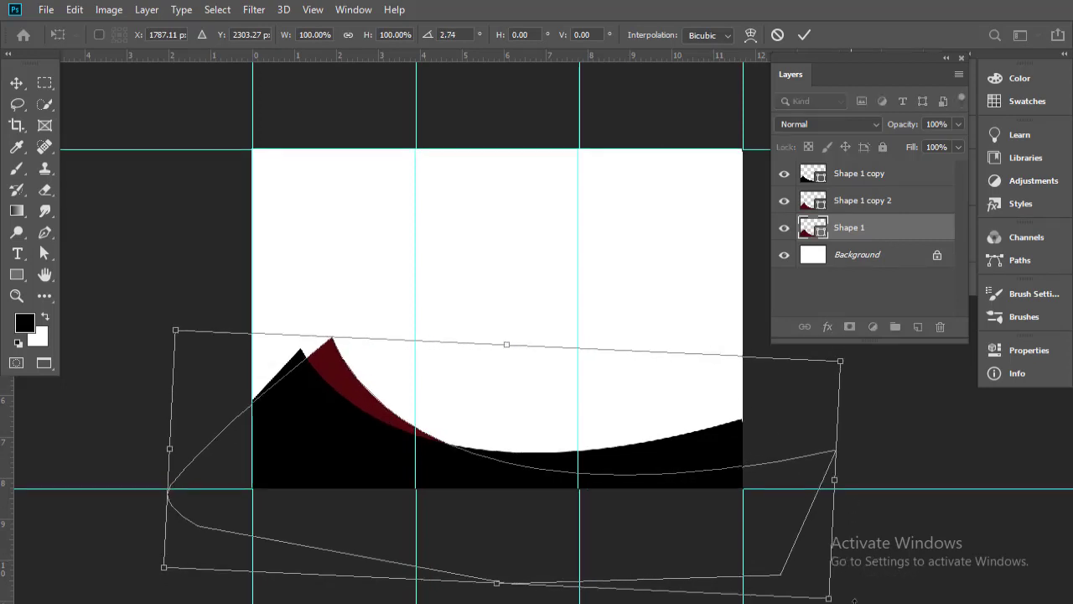
key("Return")
key("Right")
key("Right")
key("Right")
key("Right")
key("Right")
key("Right")
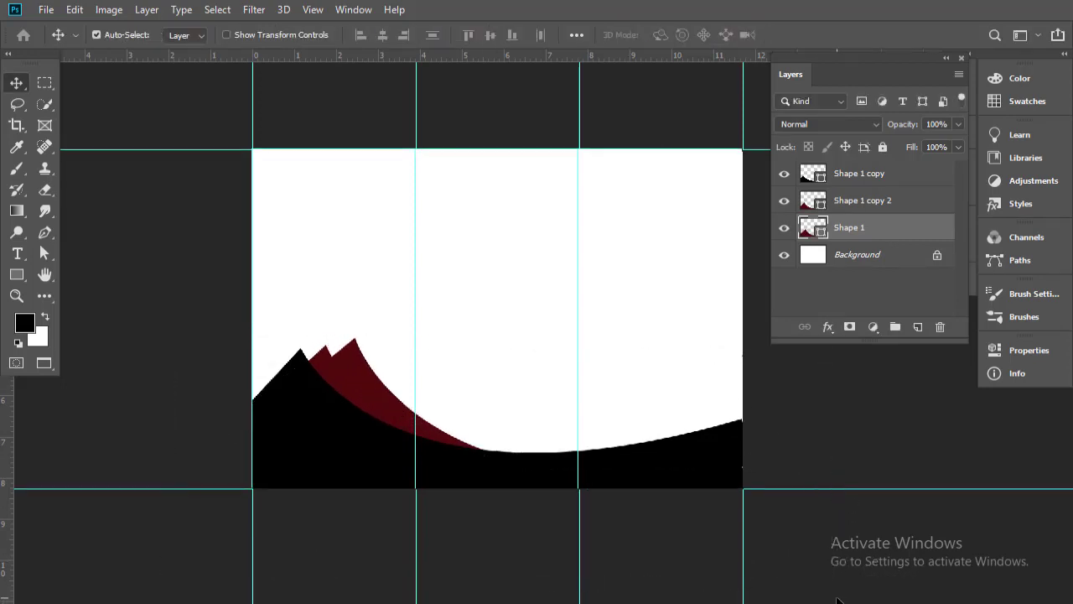
key("Right")
key("Right")
key("Left")
key("Left")
key("Left")
key("Left")
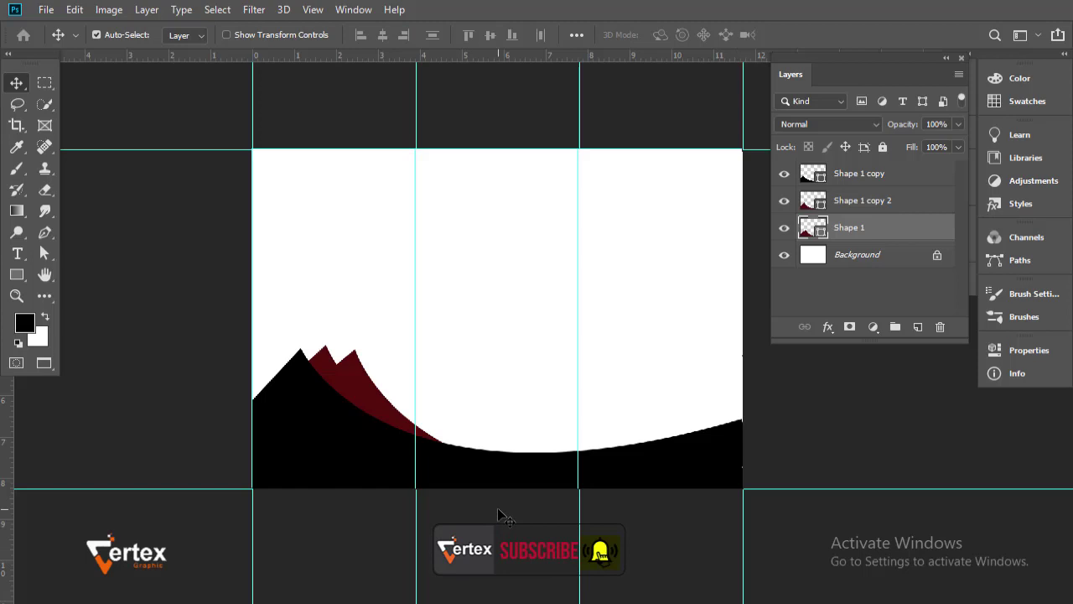
key("ctrl+t")
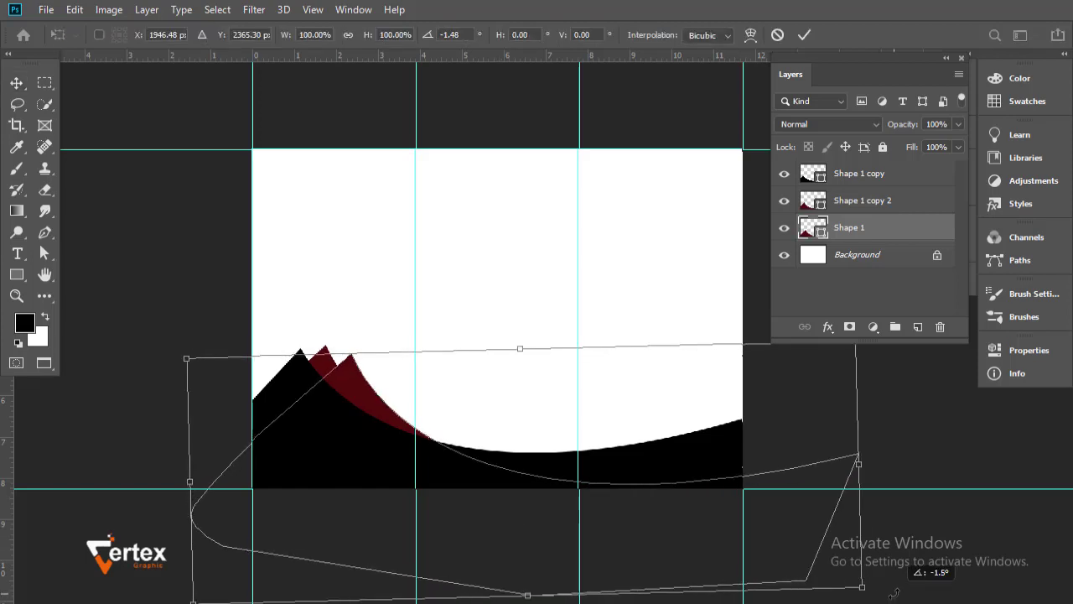
key("Escape")
Fill the rearmost wave with bright red.
double_click(812, 228)
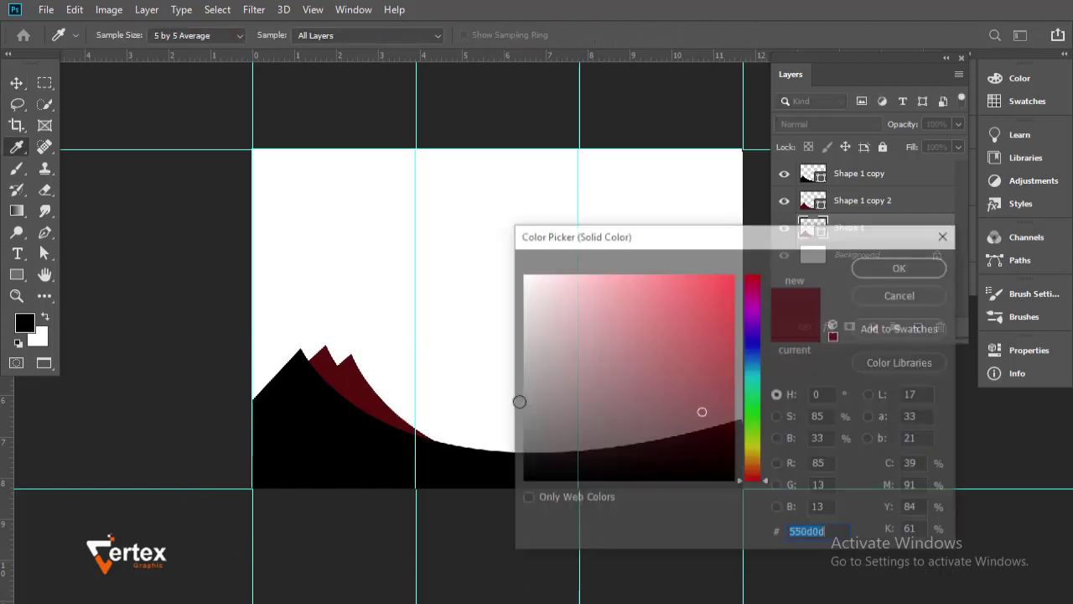
left_click(718, 328)
left_click(903, 266)
left_click(839, 543)
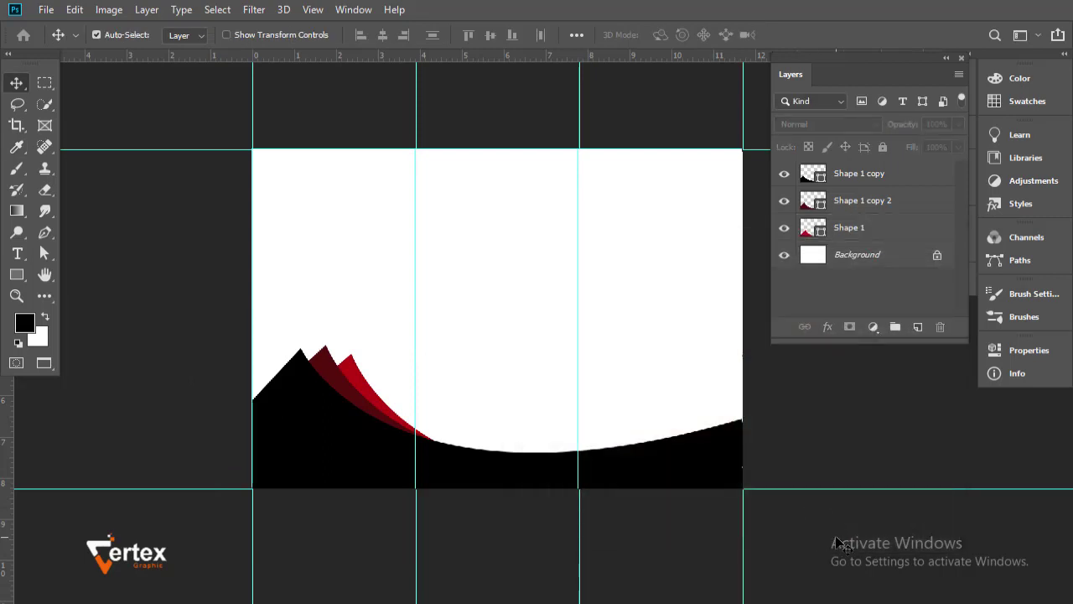
Select all three waves and stretch them wider toward the left.
left_click(859, 173)
left_click(864, 200, "shift")
left_click(849, 227, "shift")
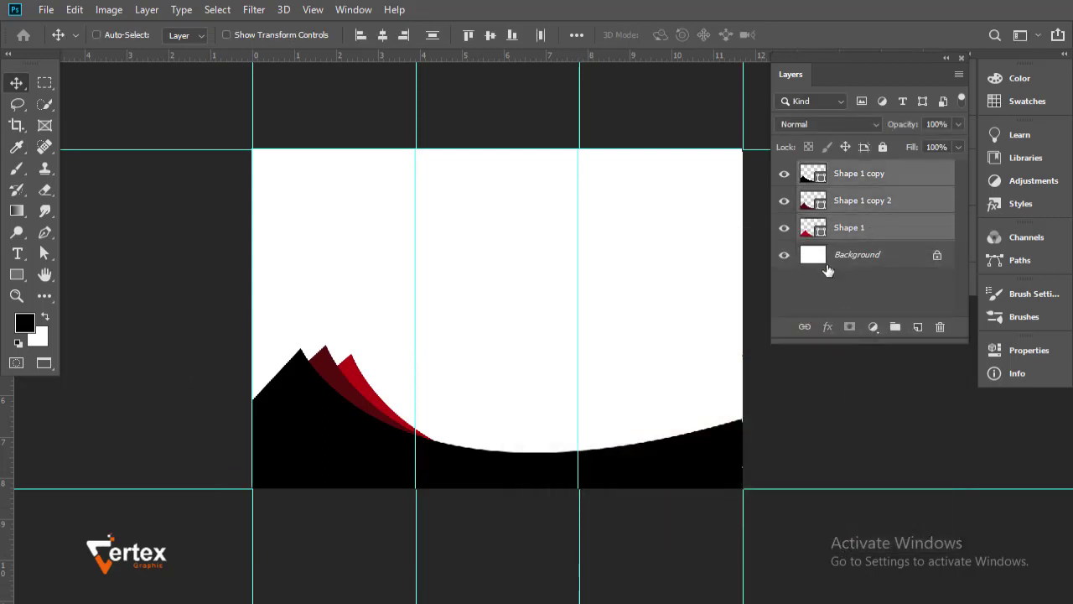
key("ctrl+t")
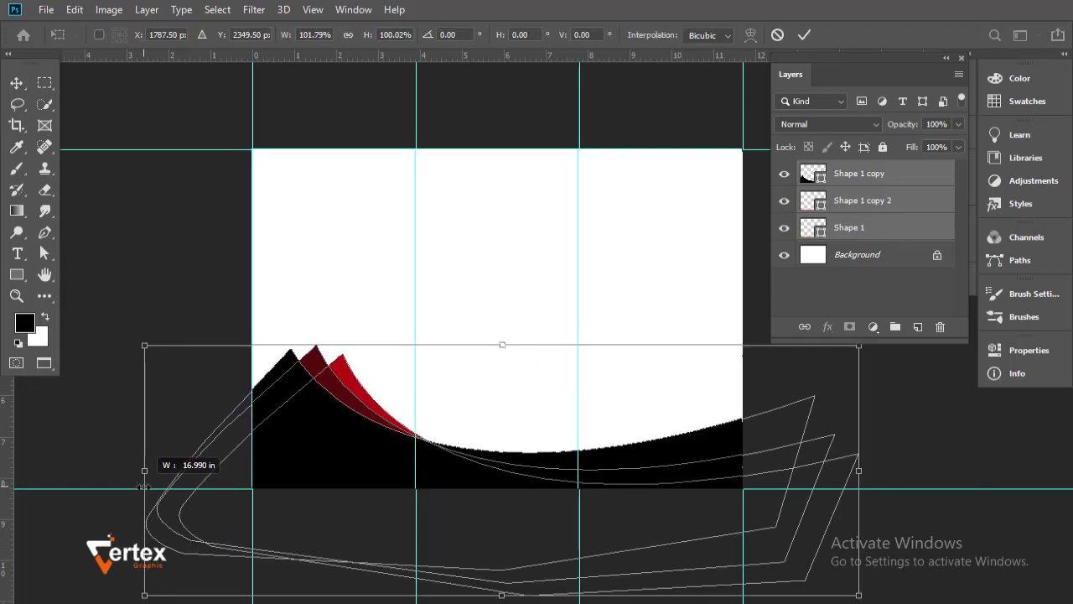
left_click_drag(158, 482, 146, 482)
key("Return")
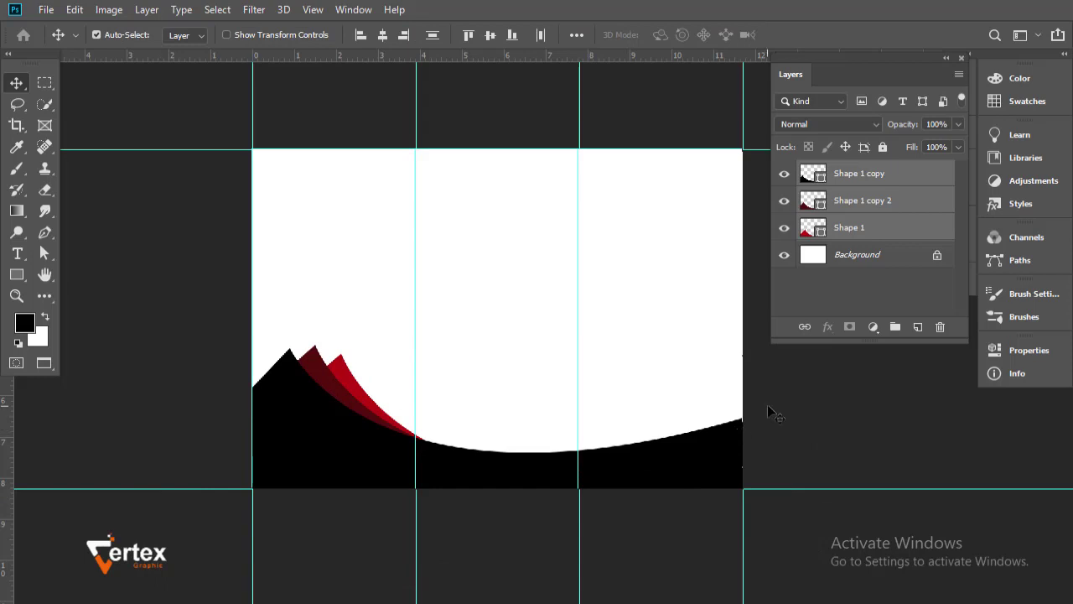
Group Shape 1 and its two copies into a group named 'shape' and expand it.
left_click(895, 327)
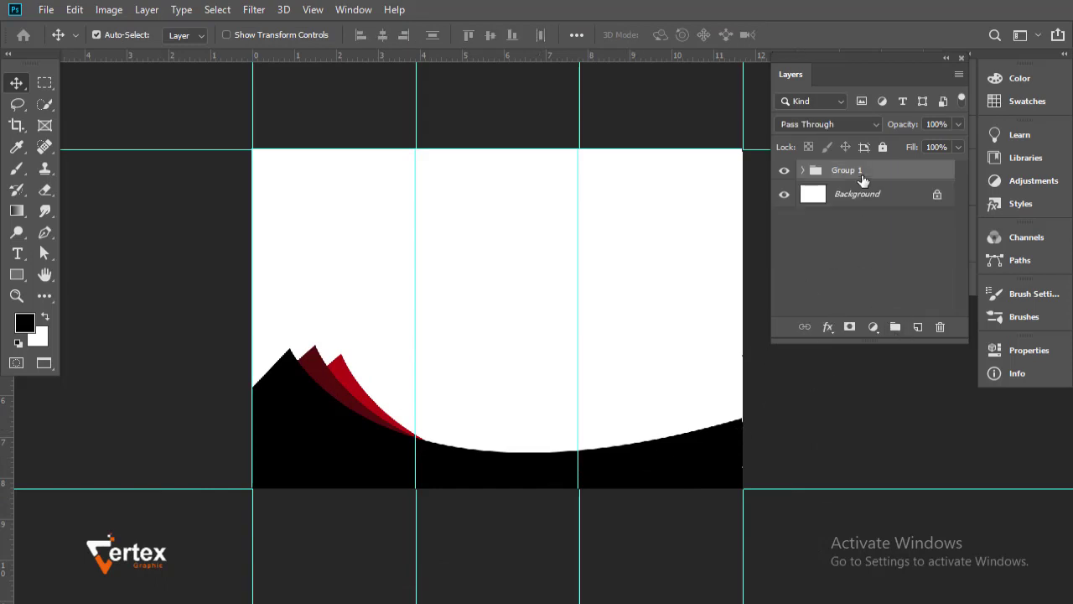
double_click(861, 171)
type("e")
key("Return")
left_click_drag(865, 173, 918, 327)
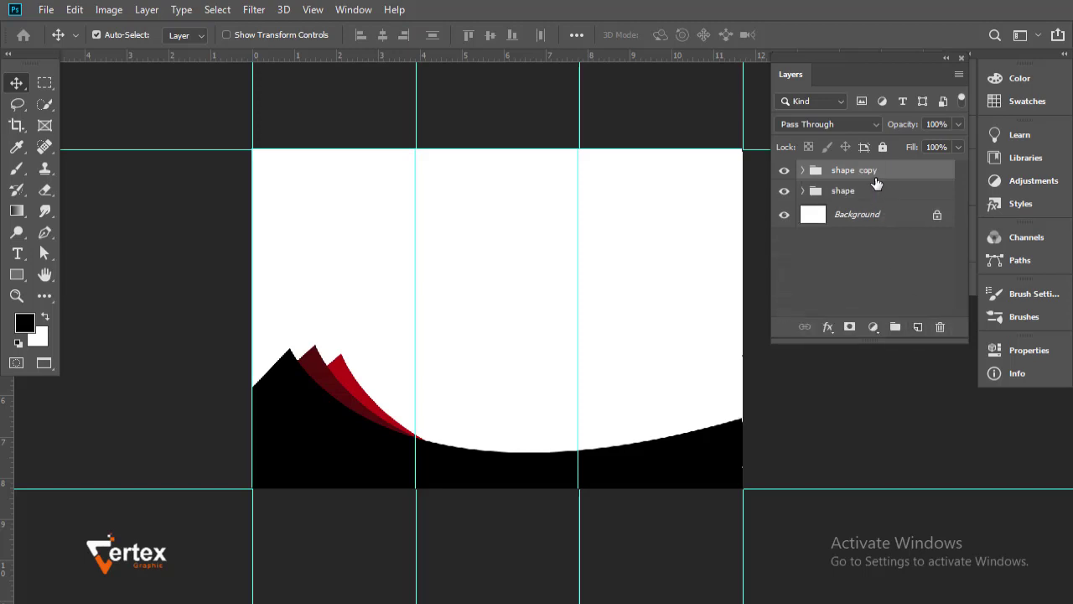
left_click(940, 326)
left_click(490, 253)
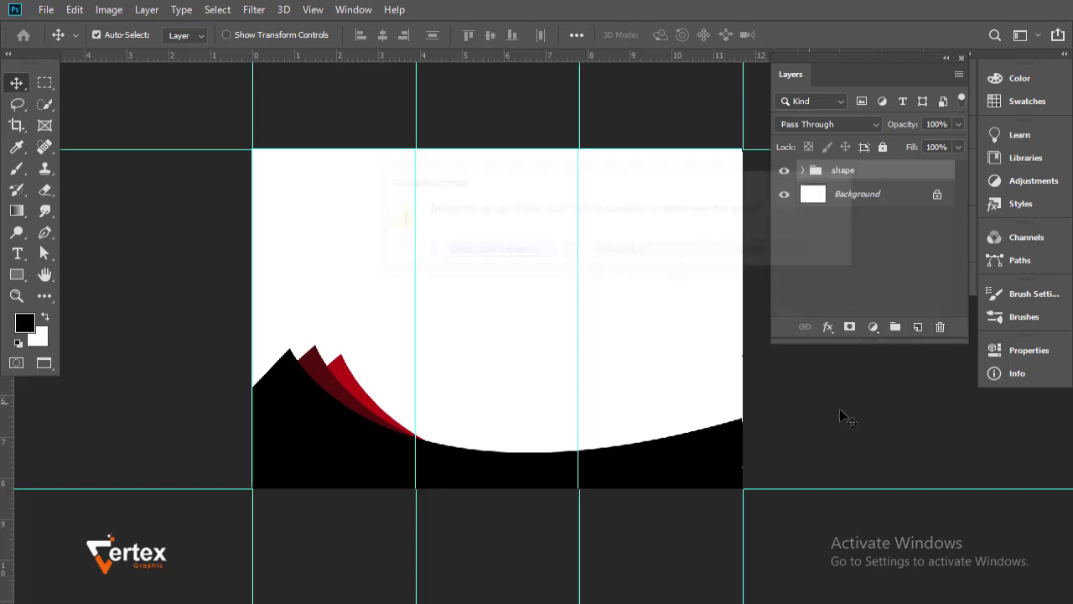
left_click(361, 461)
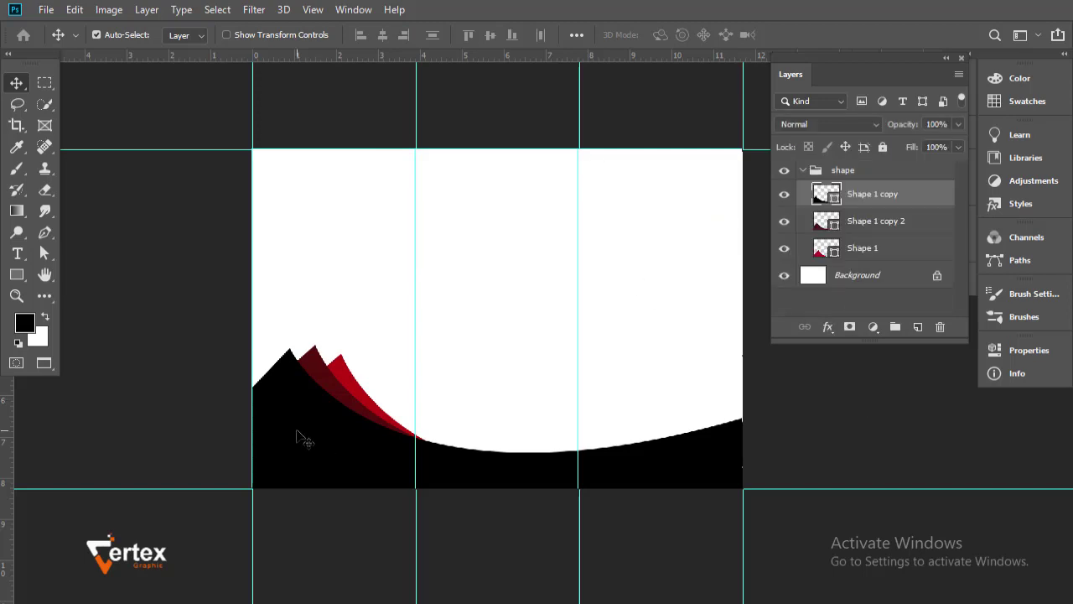
Fill the base shape dark brown and the middle peak bright orange #fea000.
double_click(820, 197)
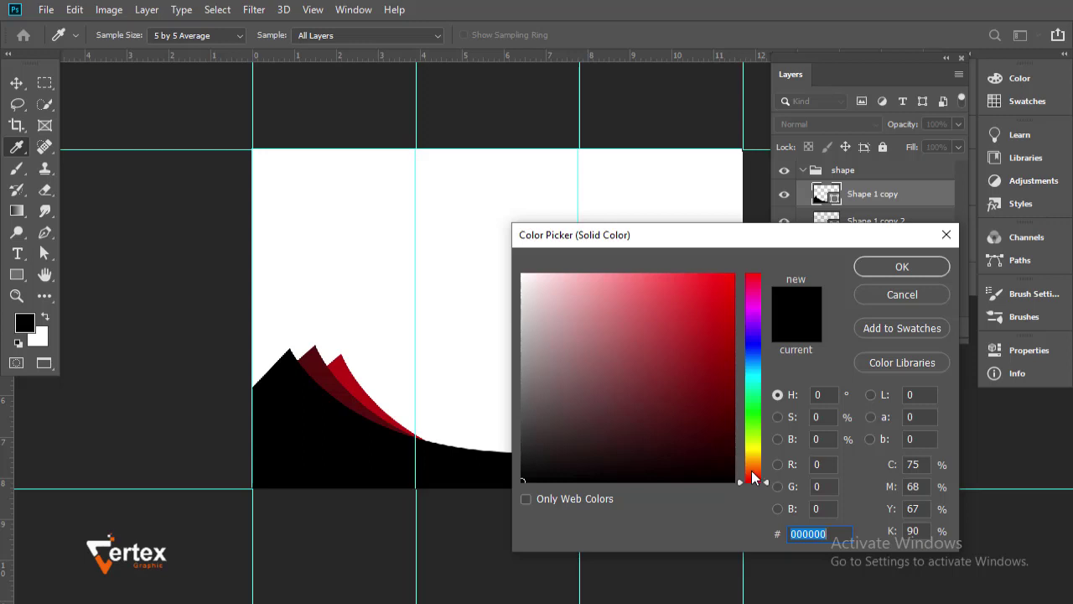
mouse_move(753, 485)
left_mouse_down()
mouse_move(750, 399)
mouse_move(752, 465)
left_mouse_up()
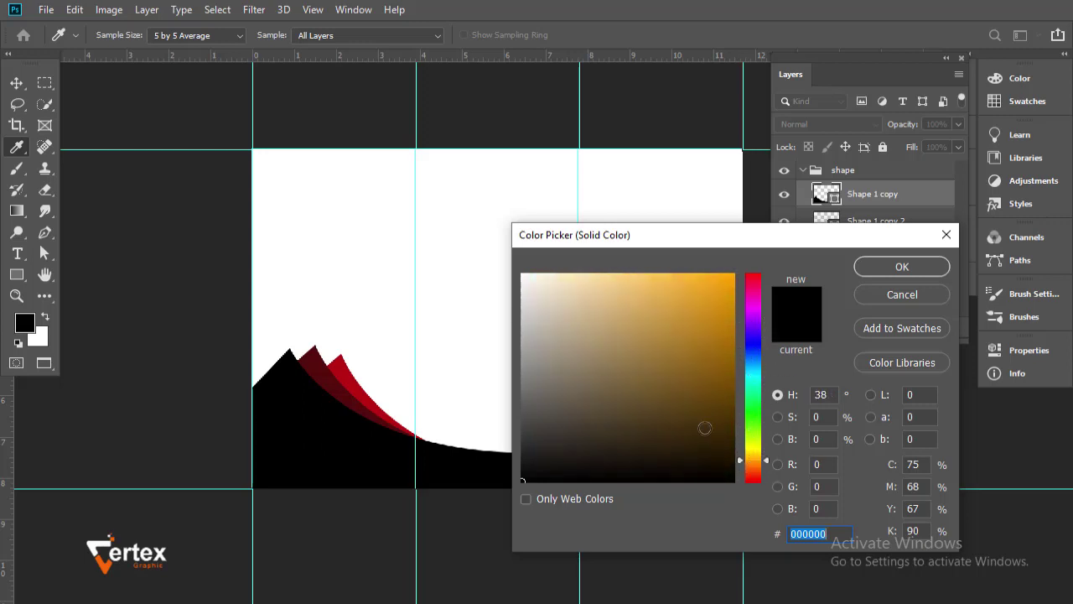
left_click(704, 426)
left_click(885, 269)
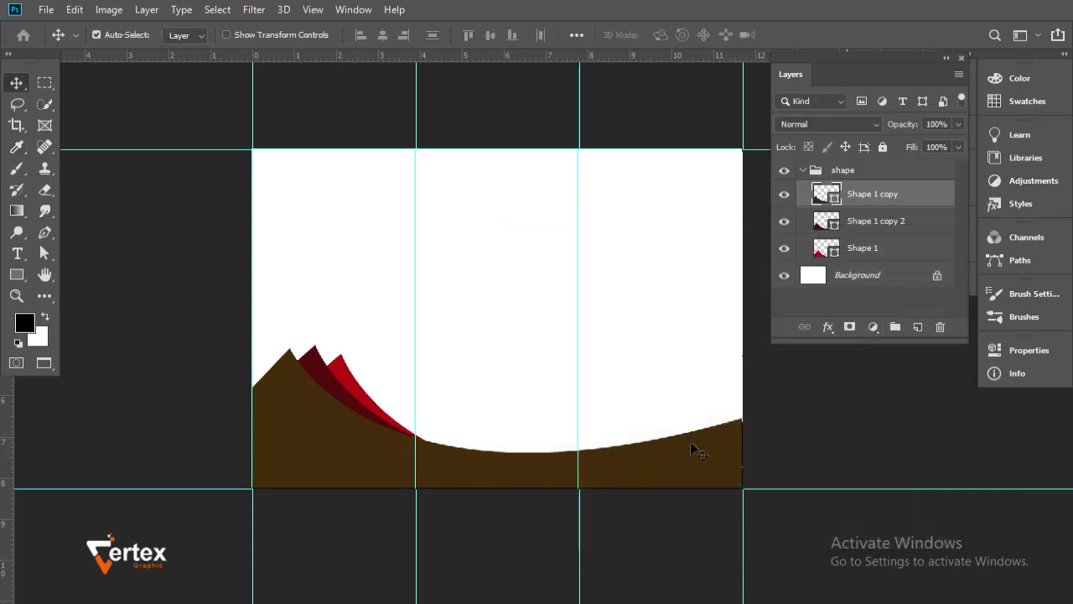
left_click_drag(839, 220, 839, 208)
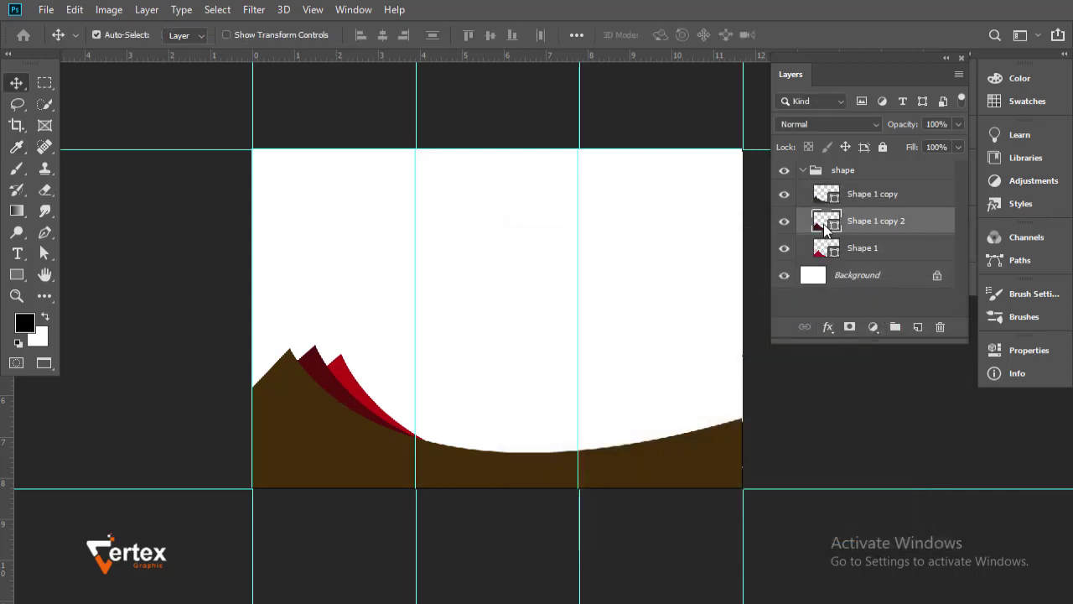
double_click(827, 221)
left_click(349, 457)
left_click_drag(703, 424, 736, 270)
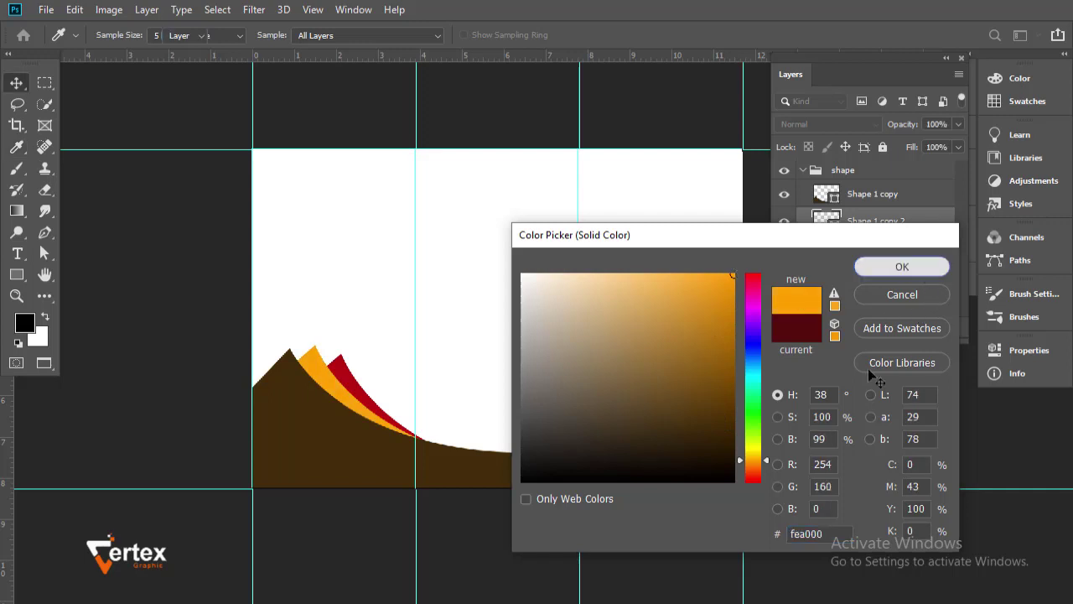
left_click(902, 266)
Set the back peak to a darker orange, #bc7804.
left_click(826, 250)
double_click(824, 252)
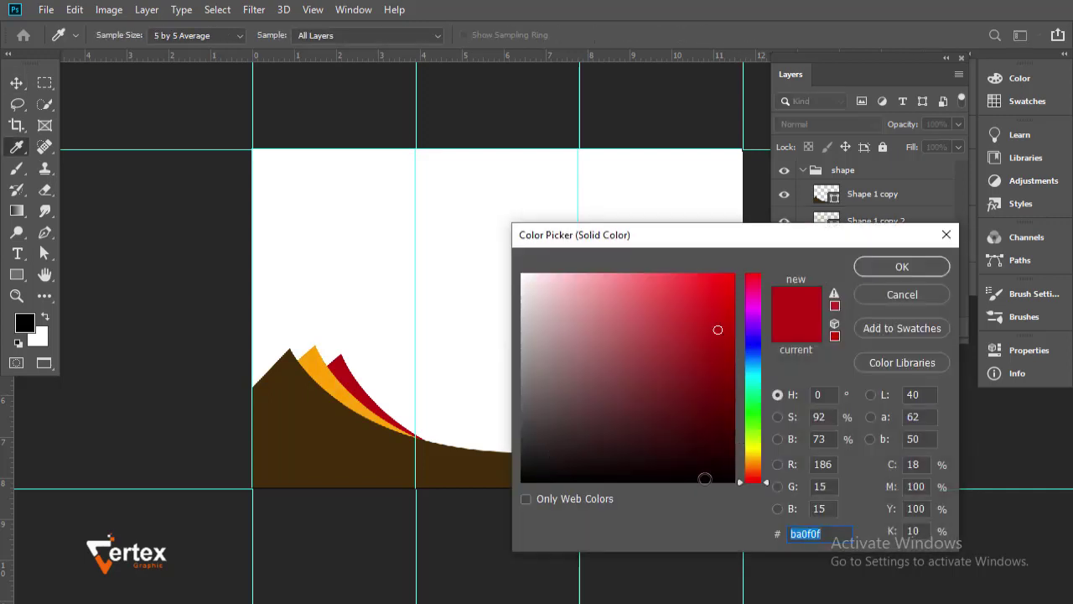
left_click(324, 432)
left_click(388, 417)
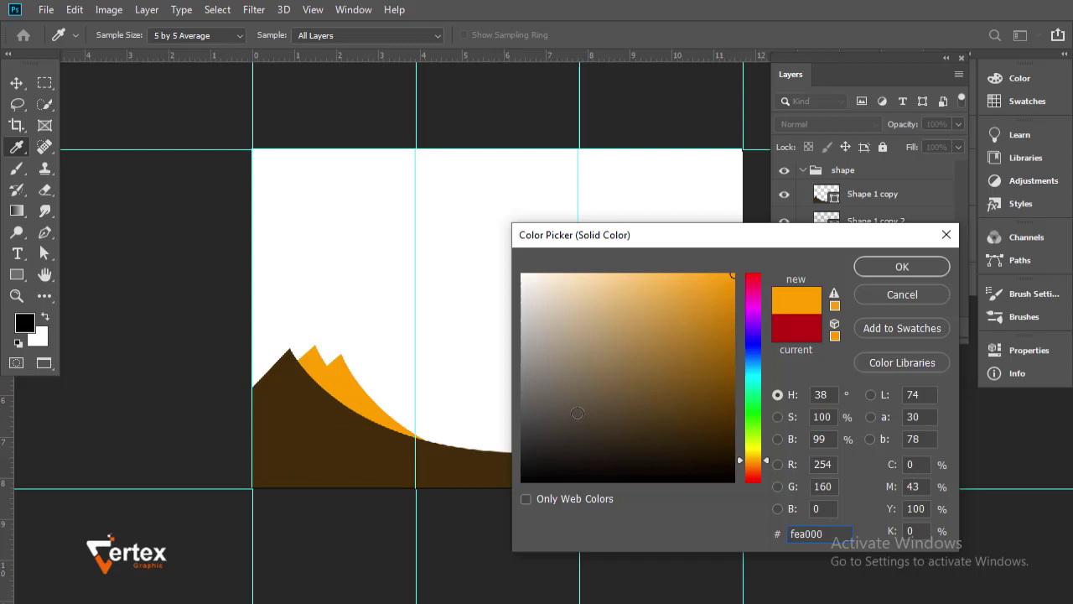
left_click_drag(737, 315, 731, 329)
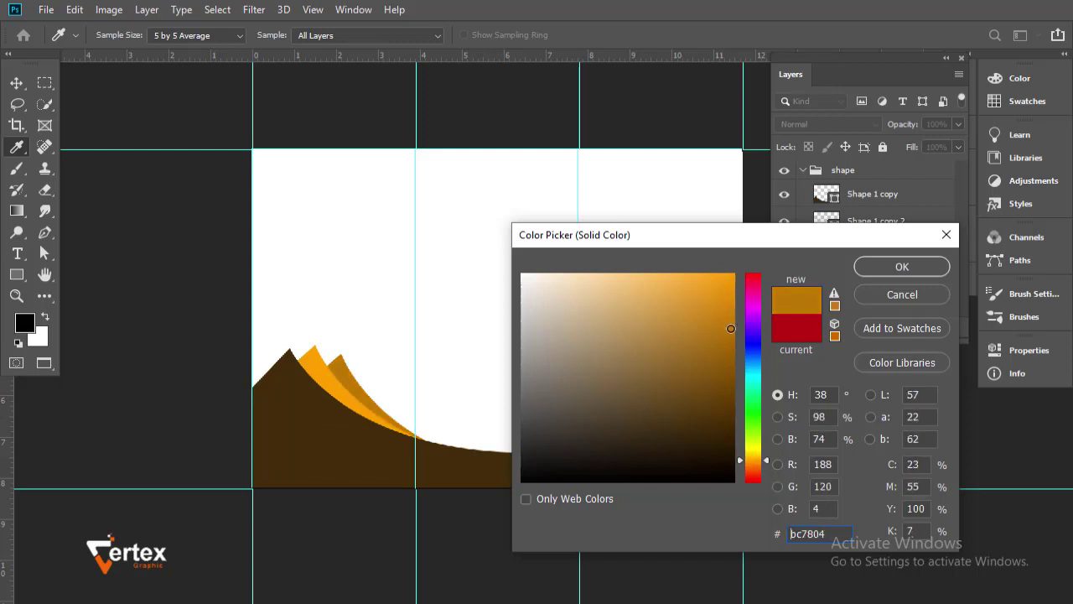
left_click(902, 267)
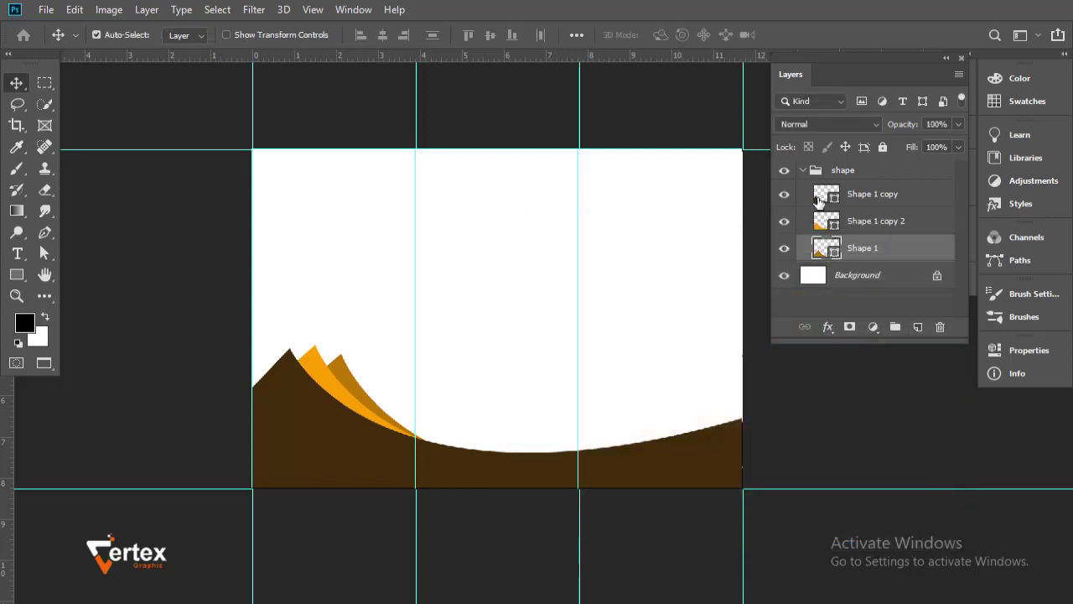
Darken the base shape to near-black brown #1e1607 and collapse the shape group.
double_click(820, 199)
mouse_move(671, 435)
left_mouse_down()
mouse_move(708, 451)
mouse_move(693, 457)
left_mouse_up()
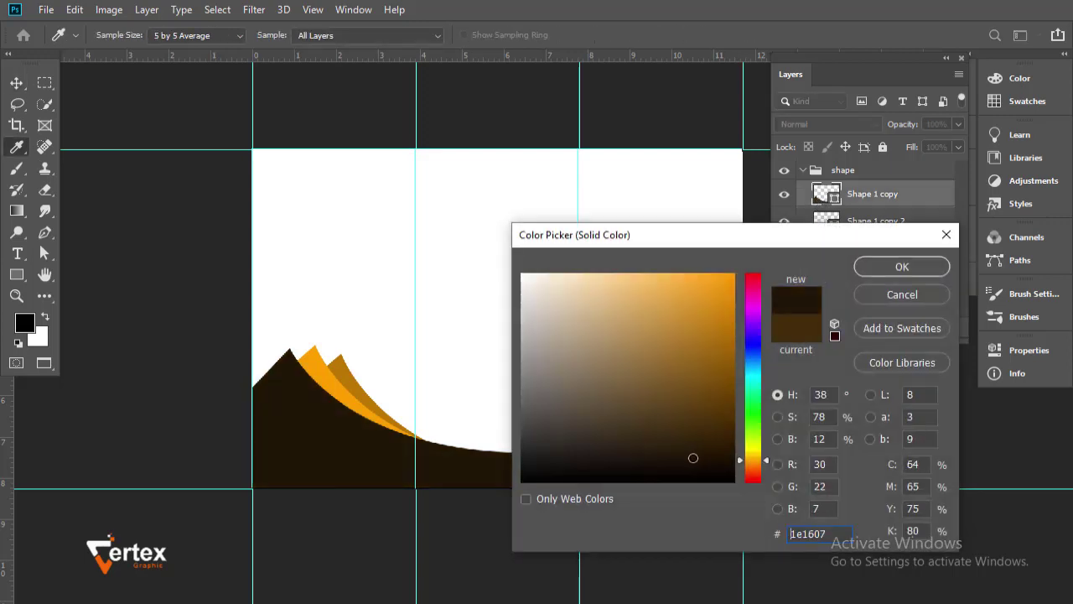
left_click(897, 269)
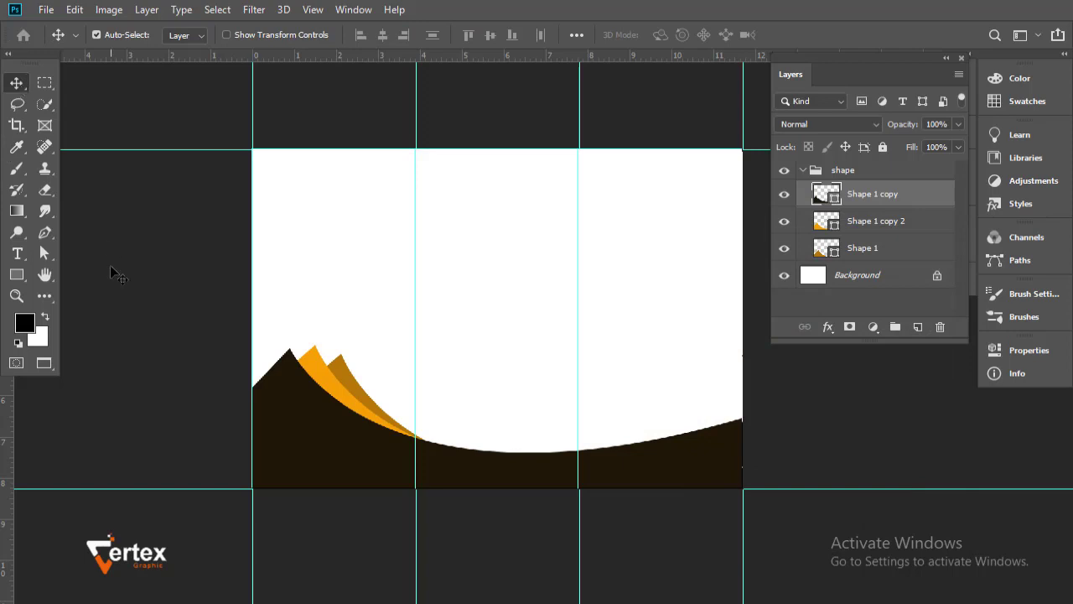
left_click(127, 294)
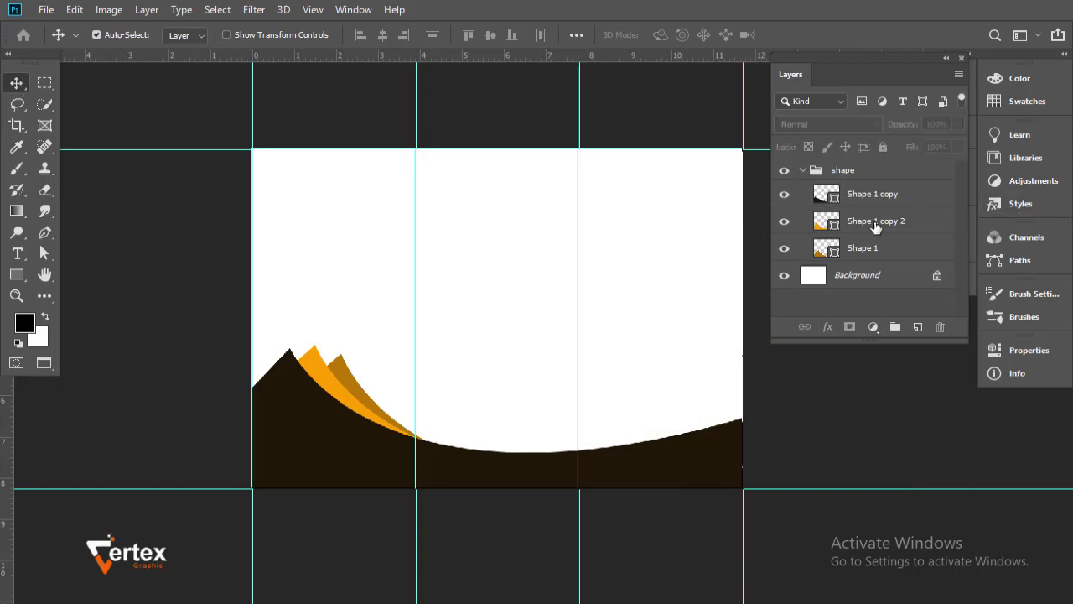
left_click(806, 173)
Duplicate the shape group and flip the copy horizontally.
left_click_drag(875, 175, 918, 327)
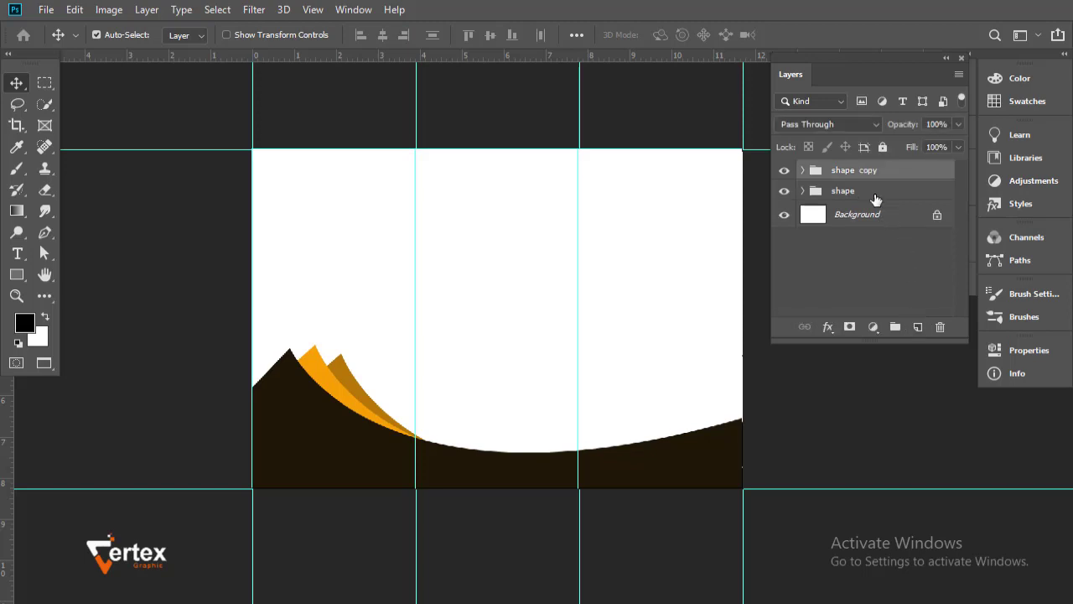
left_click_drag(563, 385, 453, 414)
key("ctrl+t")
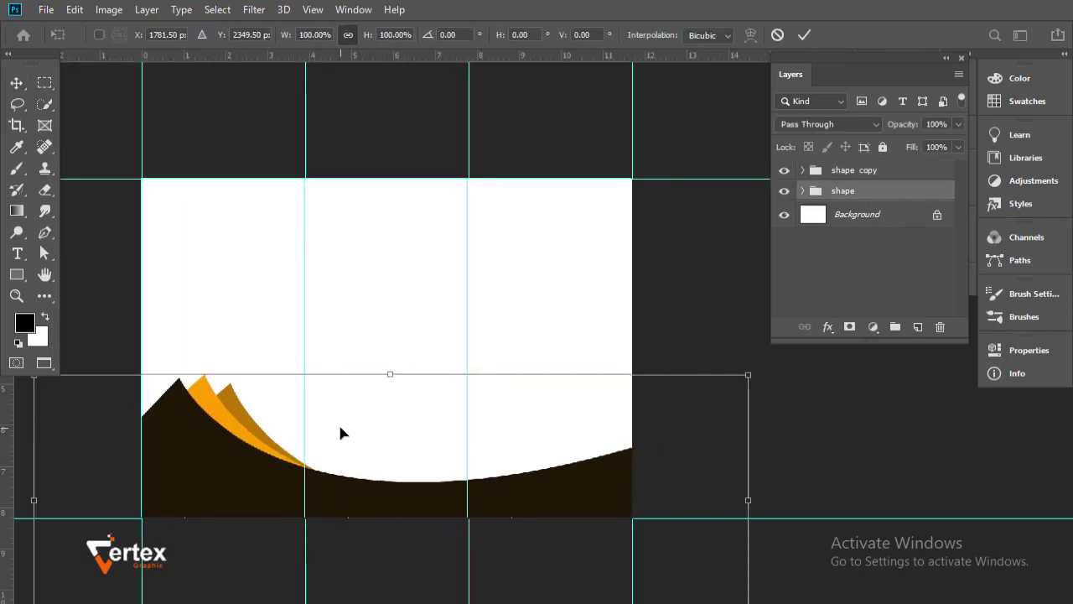
right_click(339, 426)
left_click(415, 404)
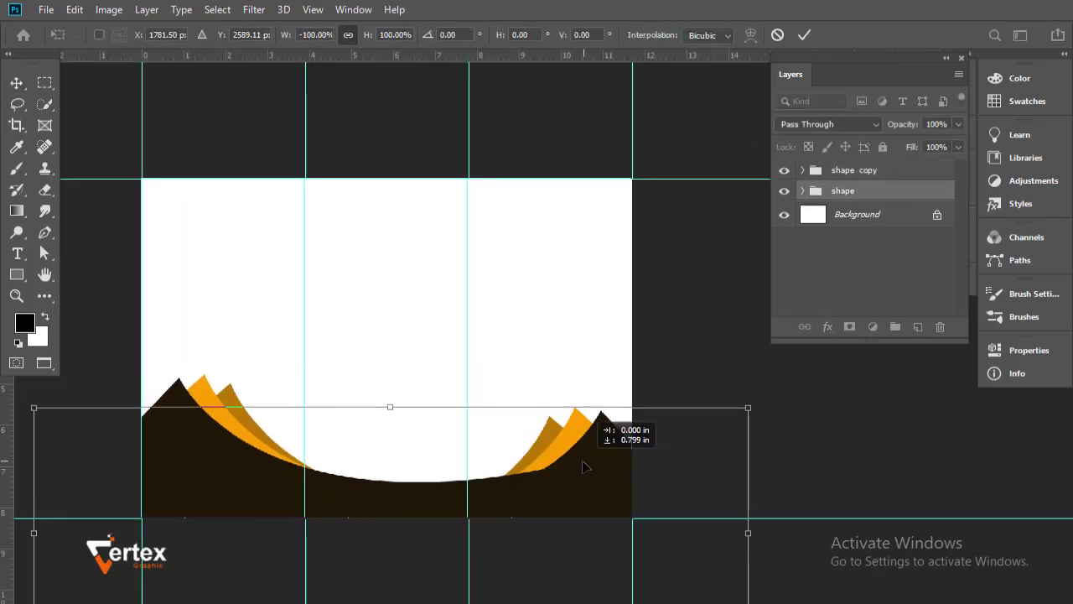
Rotate and move the mirrored mountains toward the page's right side.
left_click_drag(585, 433, 576, 487)
left_click_drag(769, 411, 768, 425)
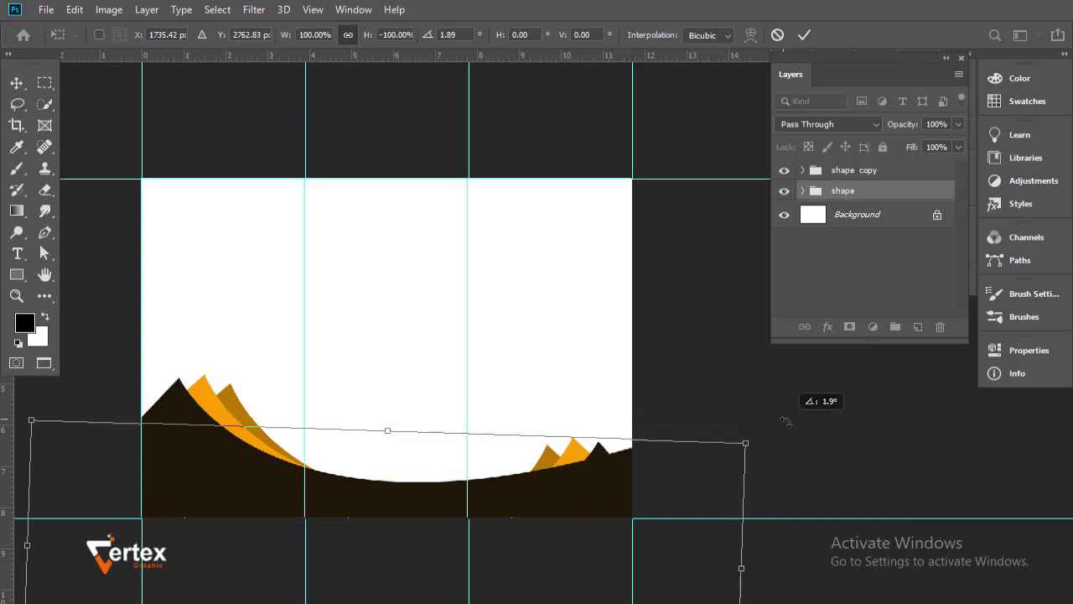
left_click_drag(610, 528, 610, 513)
left_click_drag(772, 417, 766, 422)
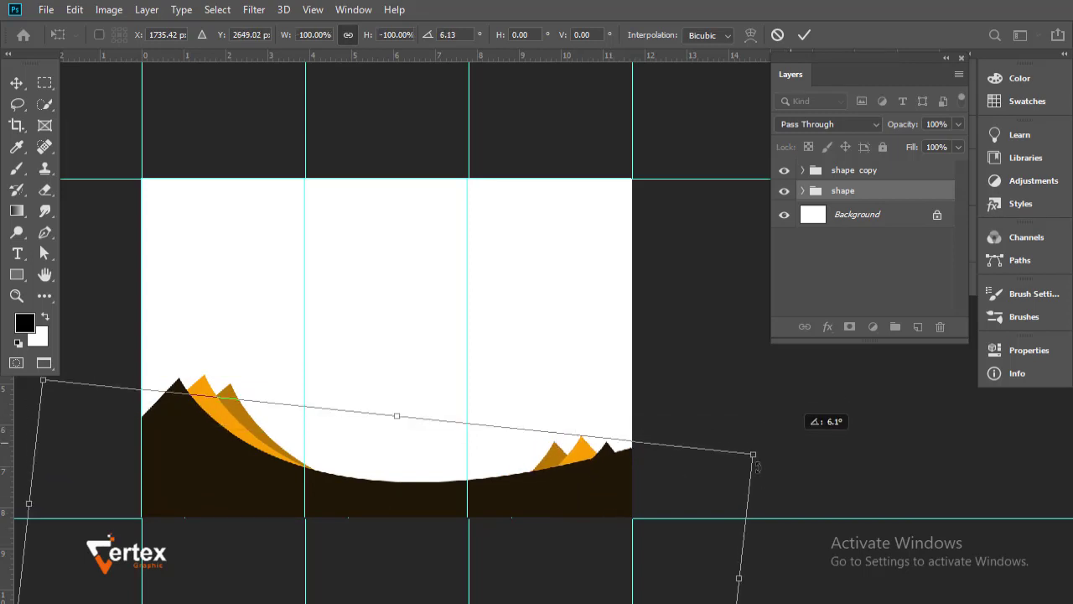
left_click_drag(586, 515, 576, 487)
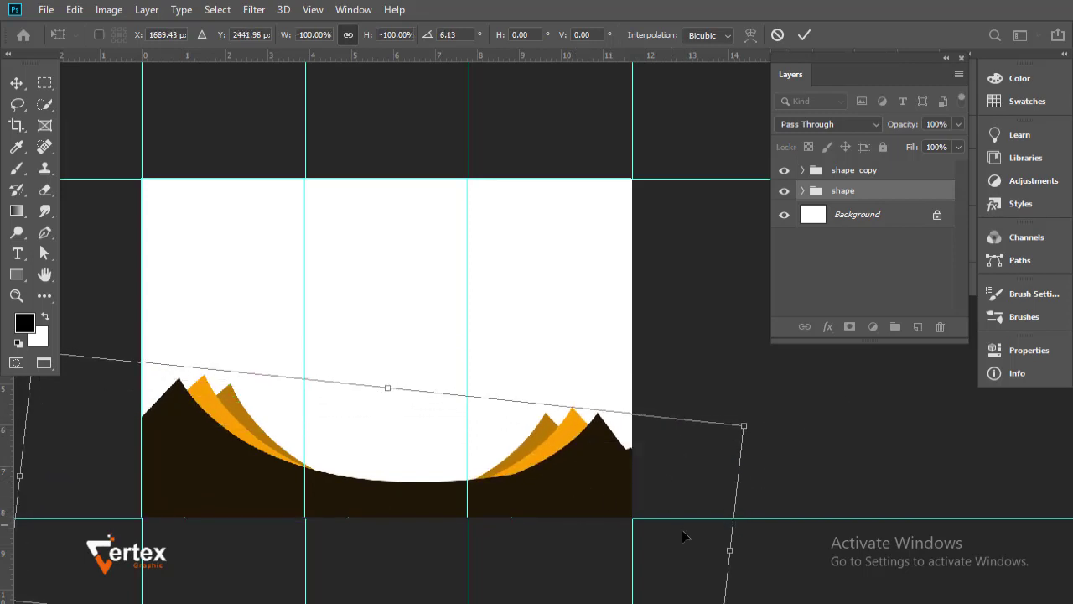
left_click_drag(682, 532, 804, 426)
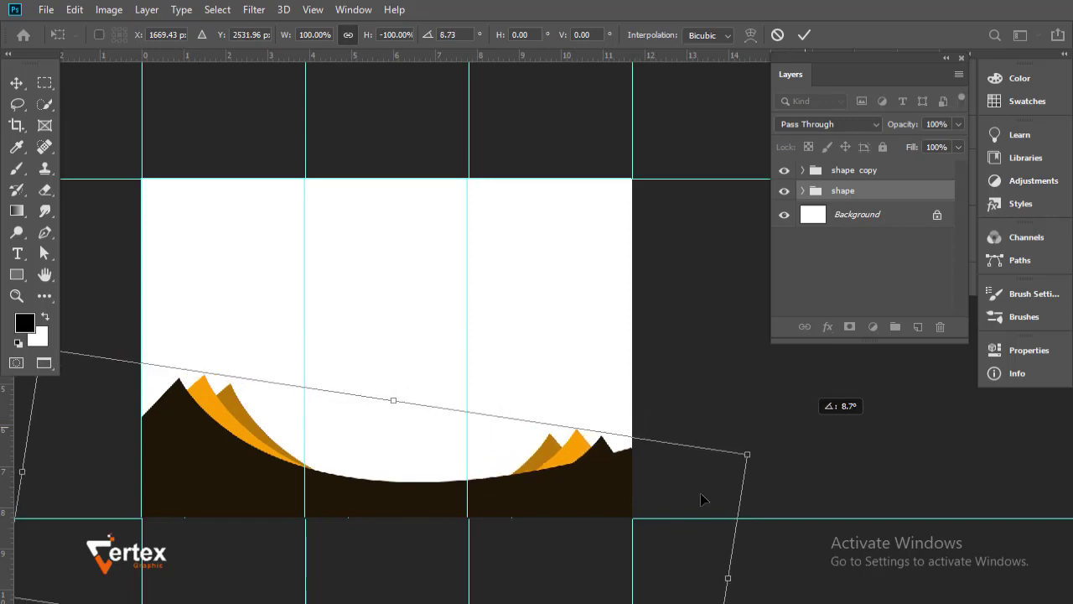
mouse_move(705, 499)
left_mouse_down()
mouse_move(618, 496)
mouse_move(621, 486)
left_mouse_up()
left_click_drag(803, 424, 826, 445)
left_click_drag(600, 493, 585, 492)
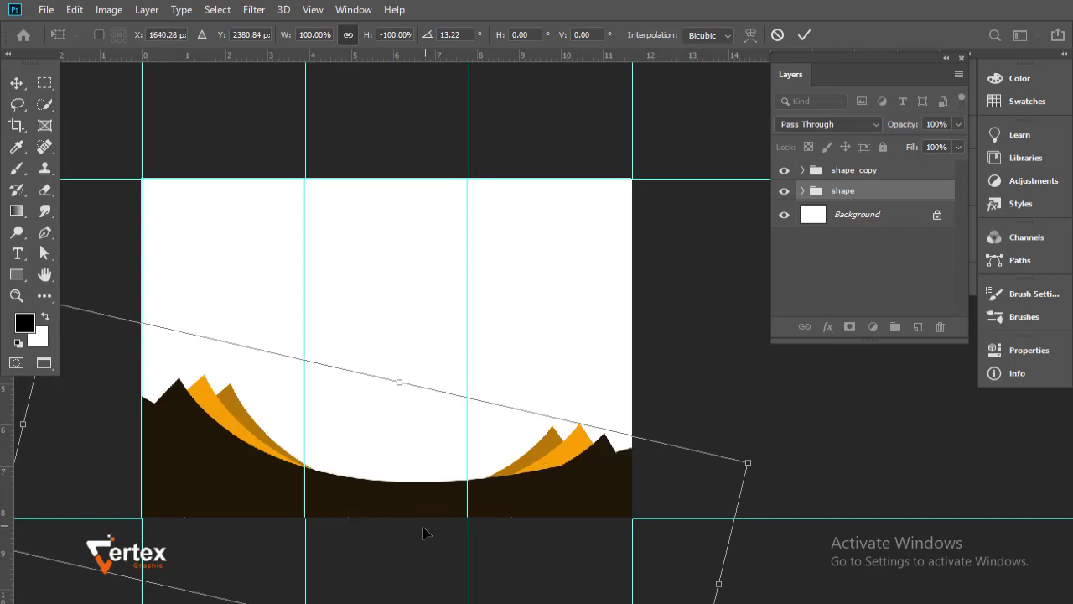
Fine-tune the mirrored peaks to about a 9.6° tilt, apply, and nudge them upward.
left_click_drag(423, 532, 421, 546)
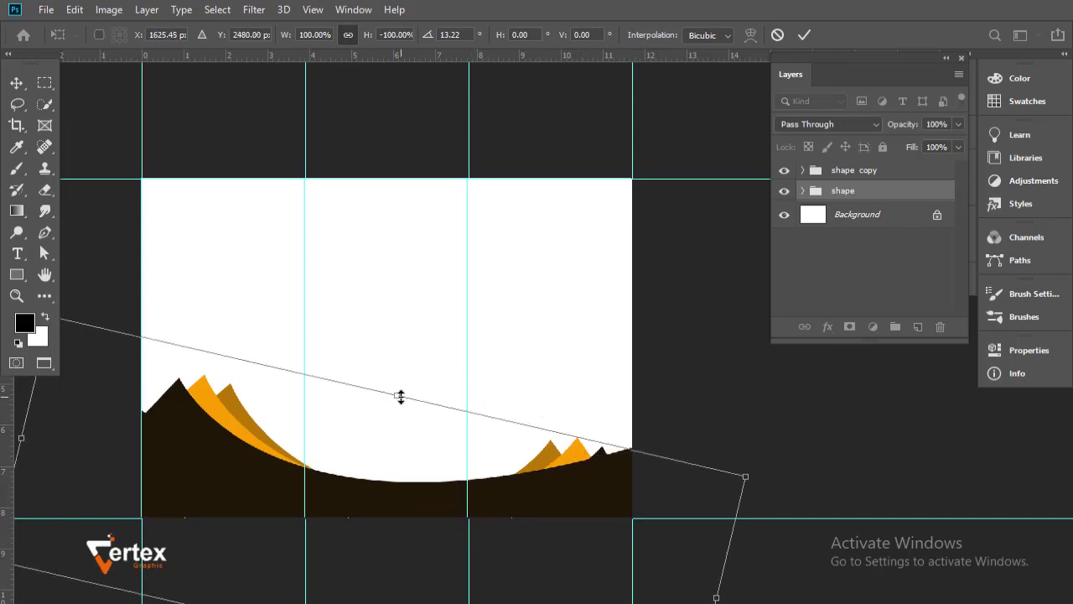
left_click_drag(400, 396, 395, 407)
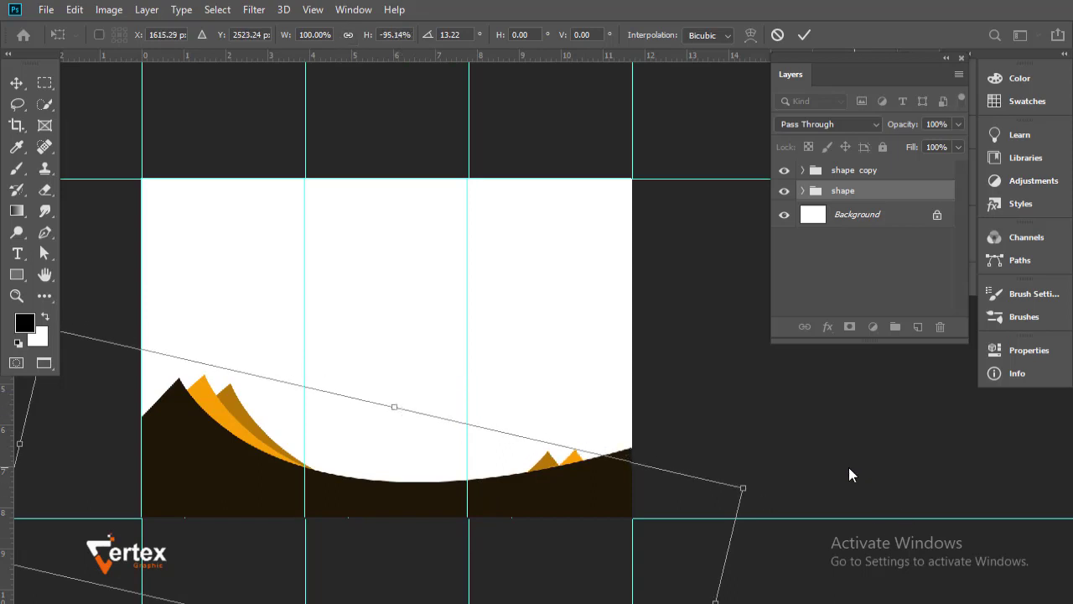
left_click_drag(785, 478, 791, 445)
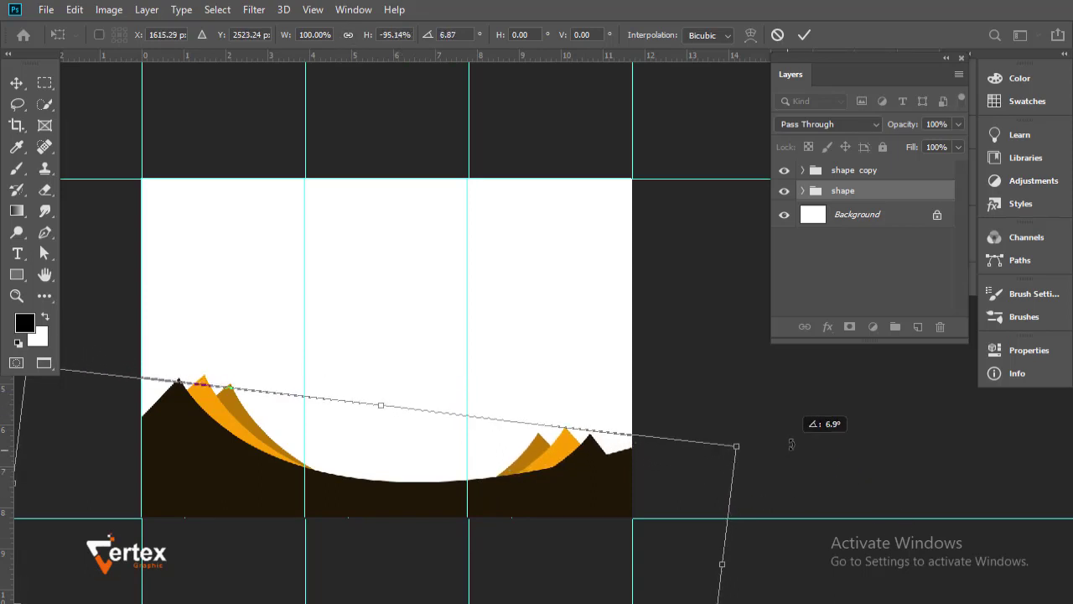
mouse_move(612, 513)
left_mouse_down()
mouse_move(627, 492)
mouse_move(619, 495)
left_mouse_up()
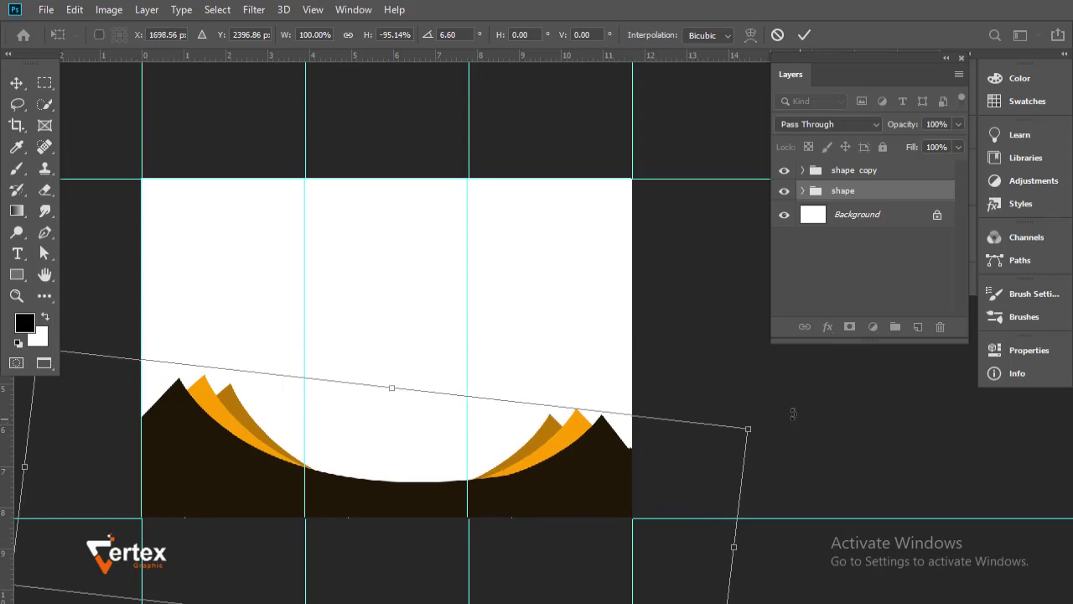
left_click_drag(794, 419, 791, 432)
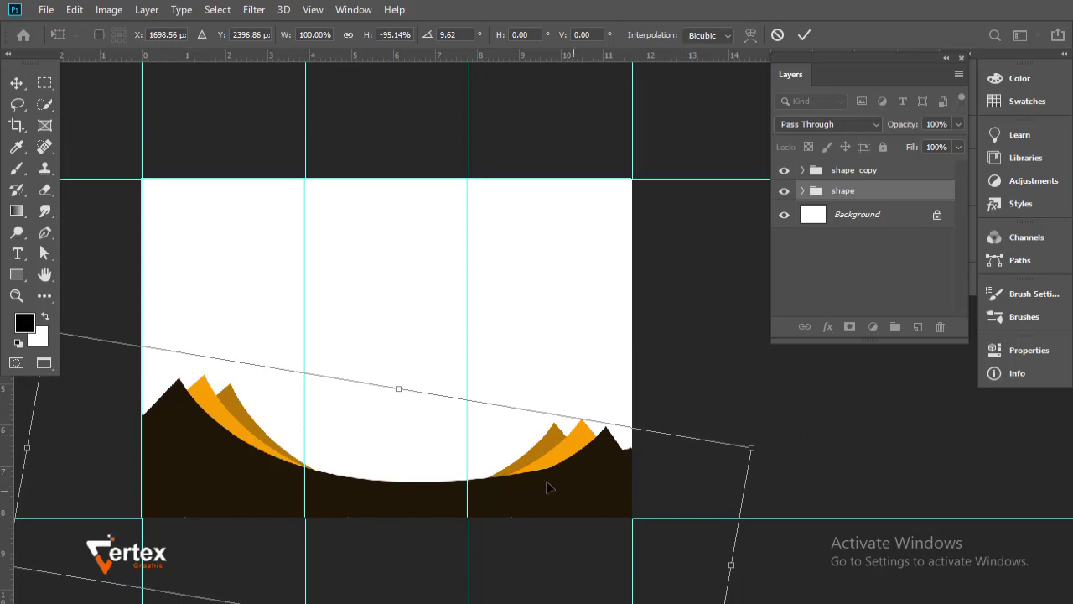
left_click_drag(550, 488, 541, 470)
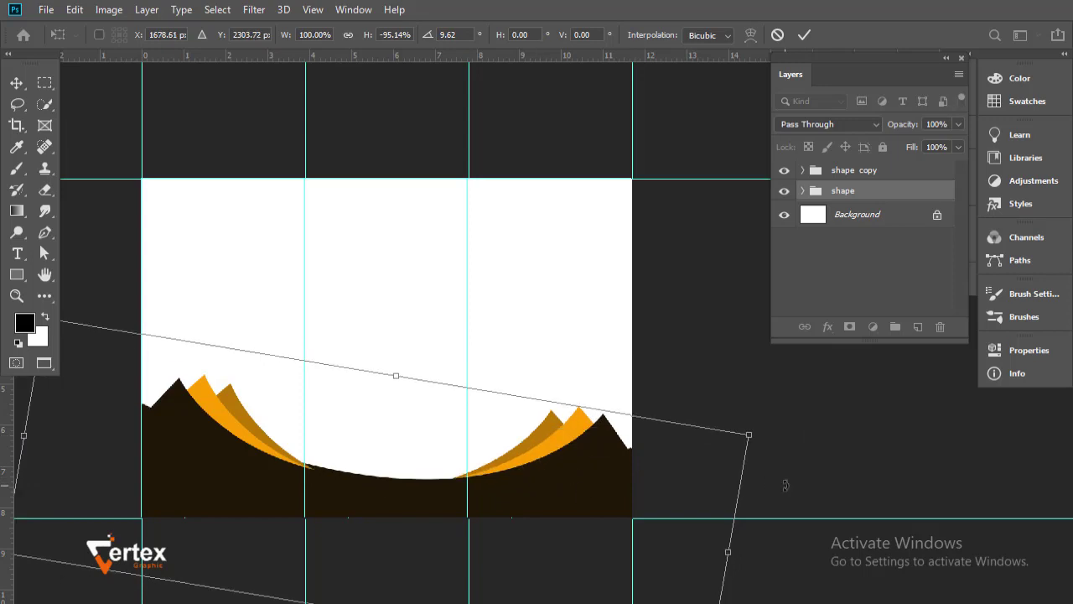
key("Return")
left_click(870, 177)
key("Up")
key("Up")
key("Up")
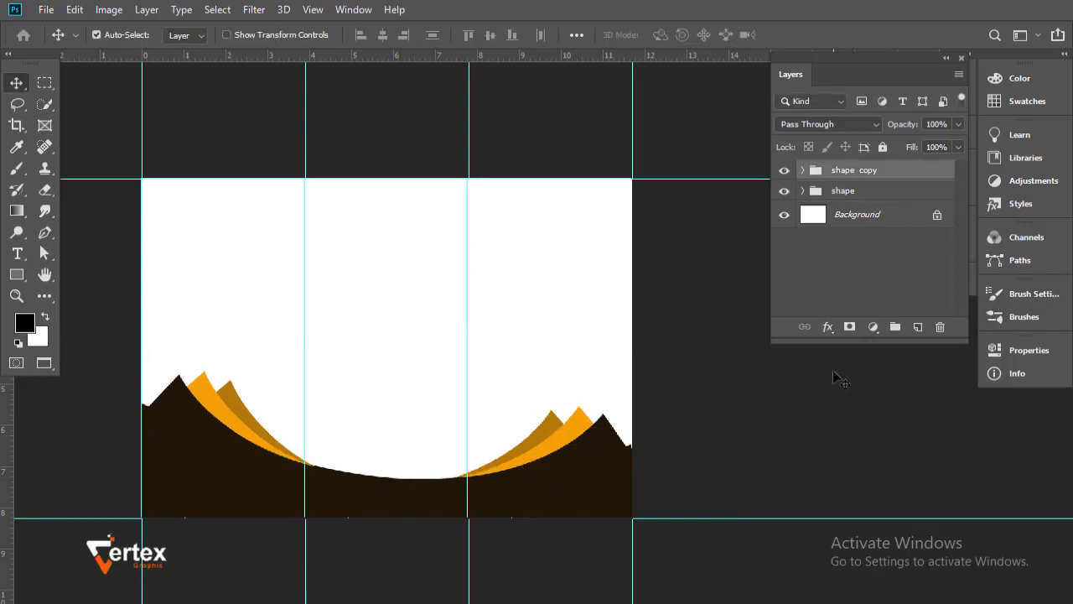
key("Up")
key("Up")
key("Up")
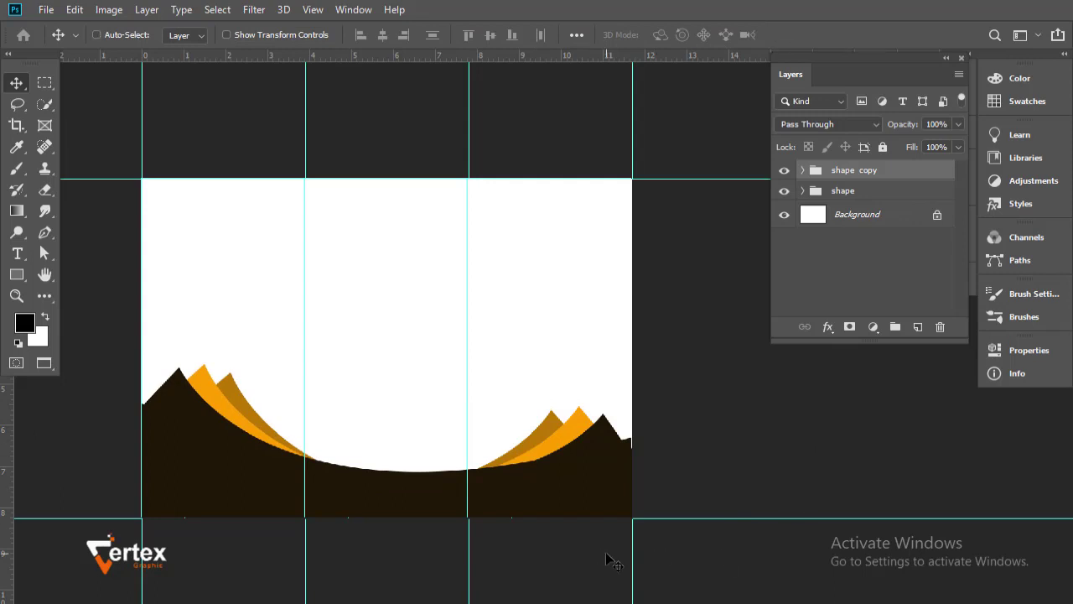
Tilt the mirrored mountain group slightly and narrow it from its left side.
key("ctrl+t")
mouse_move(797, 562)
left_mouse_down()
mouse_move(780, 579)
mouse_move(778, 552)
left_mouse_up()
mouse_move(31, 496)
left_mouse_down()
mouse_move(691, 496)
mouse_move(316, 537)
left_mouse_up()
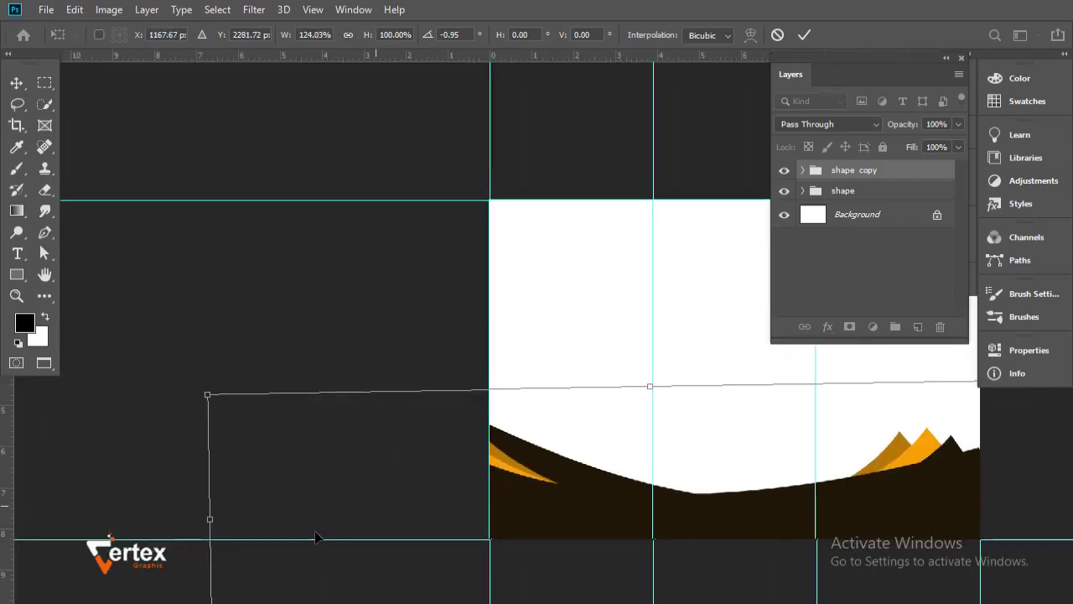
left_click_drag(212, 520, 359, 513)
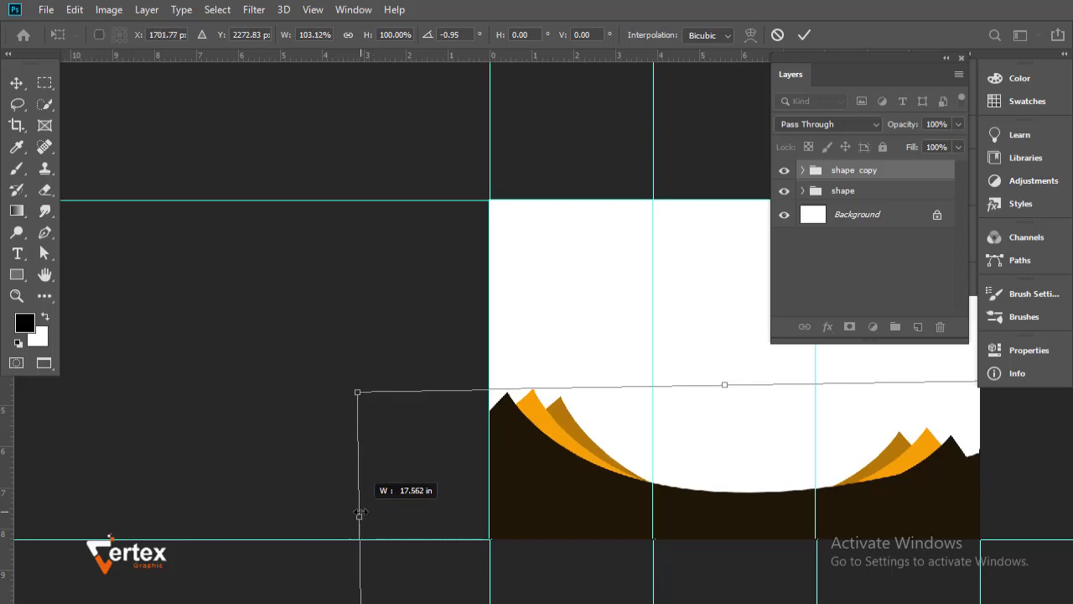
left_click_drag(359, 514, 362, 513)
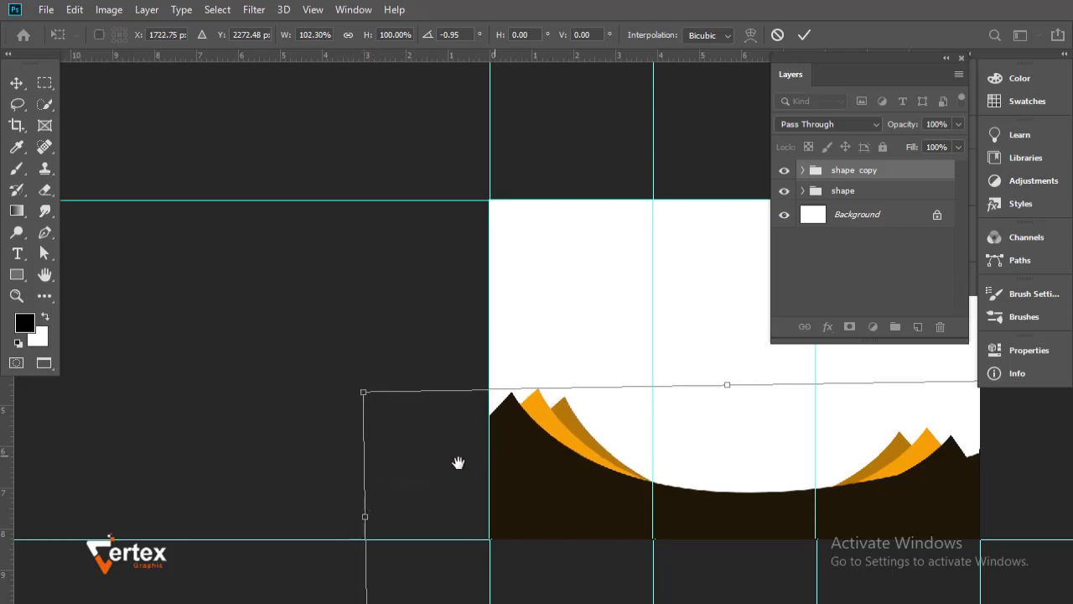
left_click_drag(457, 461, 306, 403)
key("Return")
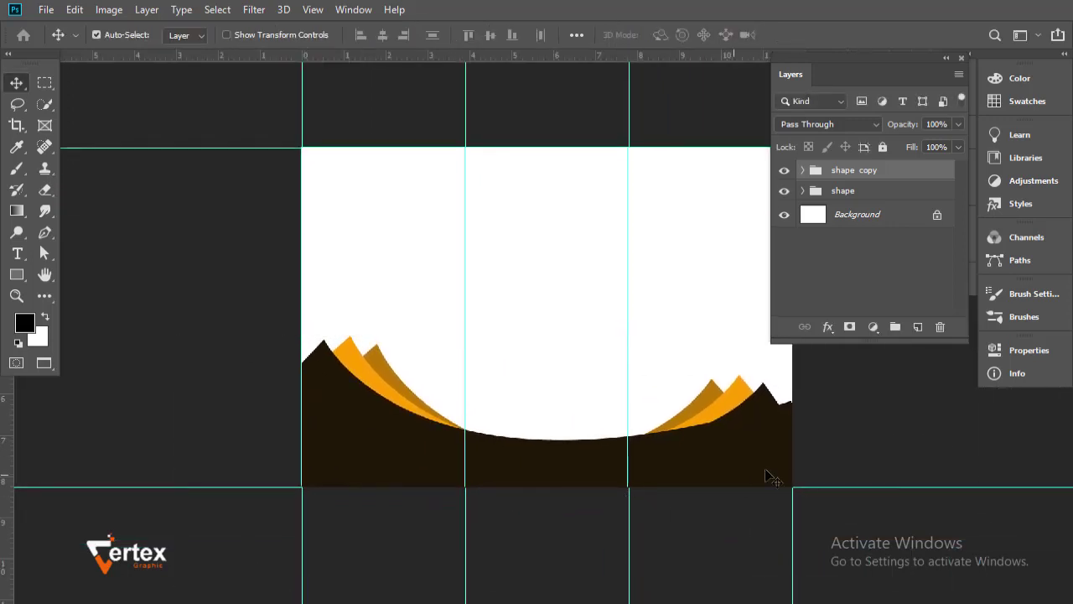
Nudge the left and right mountain shapes slightly to the right.
key("Right")
key("Right")
key("Right")
key("Right")
key("Right")
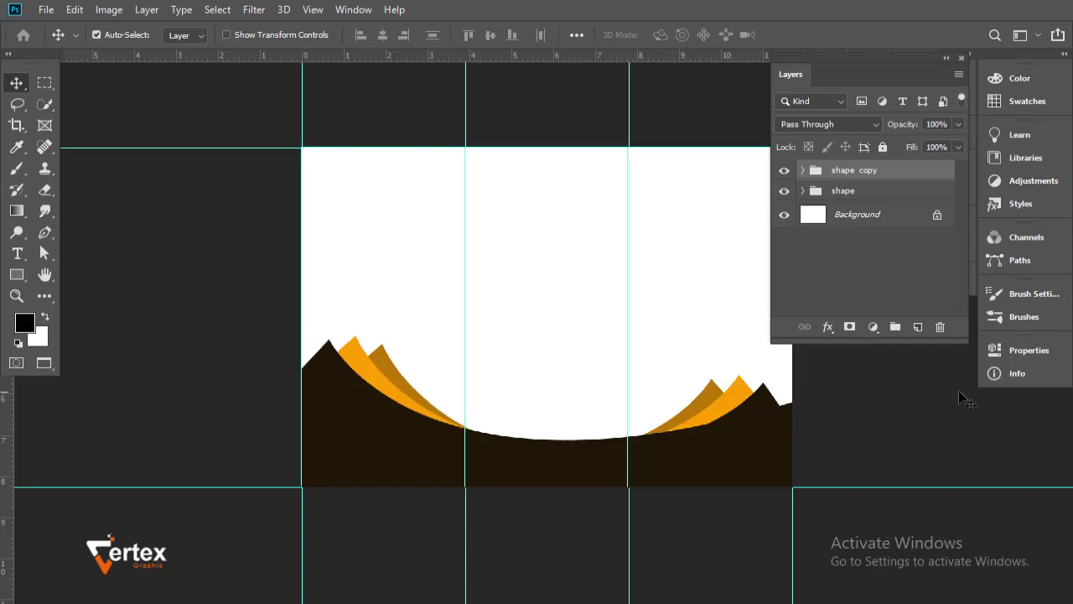
left_click(872, 191)
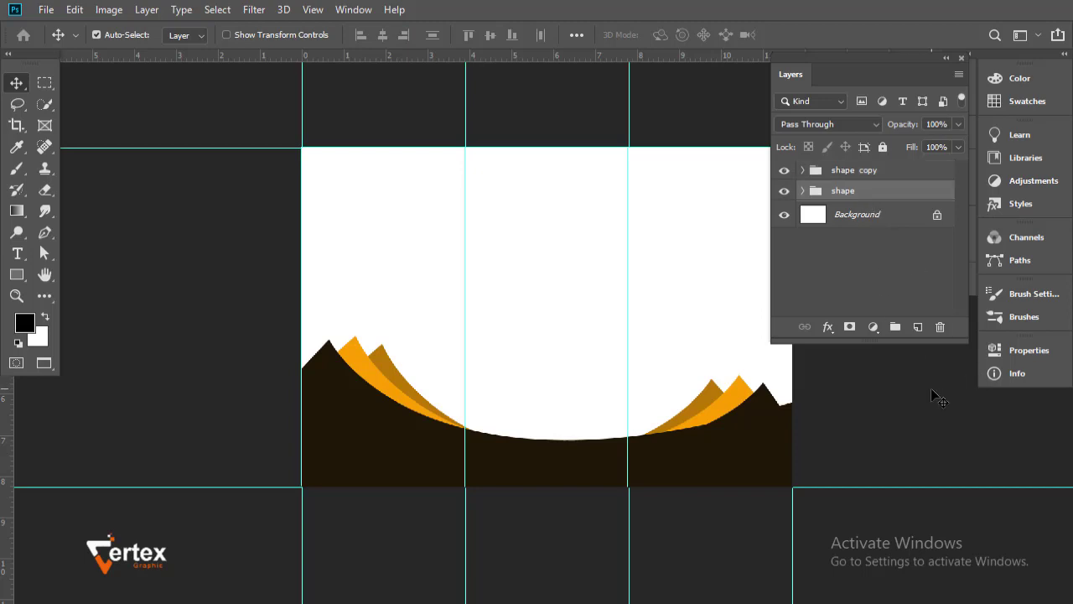
key("Right")
key("Right")
key("Right")
key("Right")
key("Right")
key("Right")
key("Right")
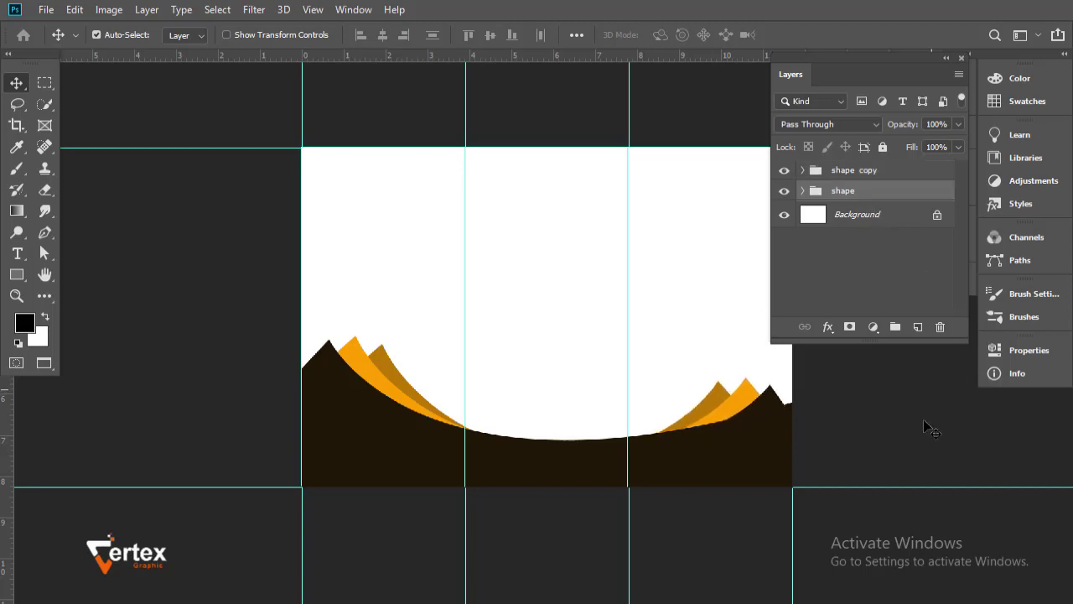
left_click_drag(842, 447, 954, 515)
left_click_drag(714, 427, 472, 327)
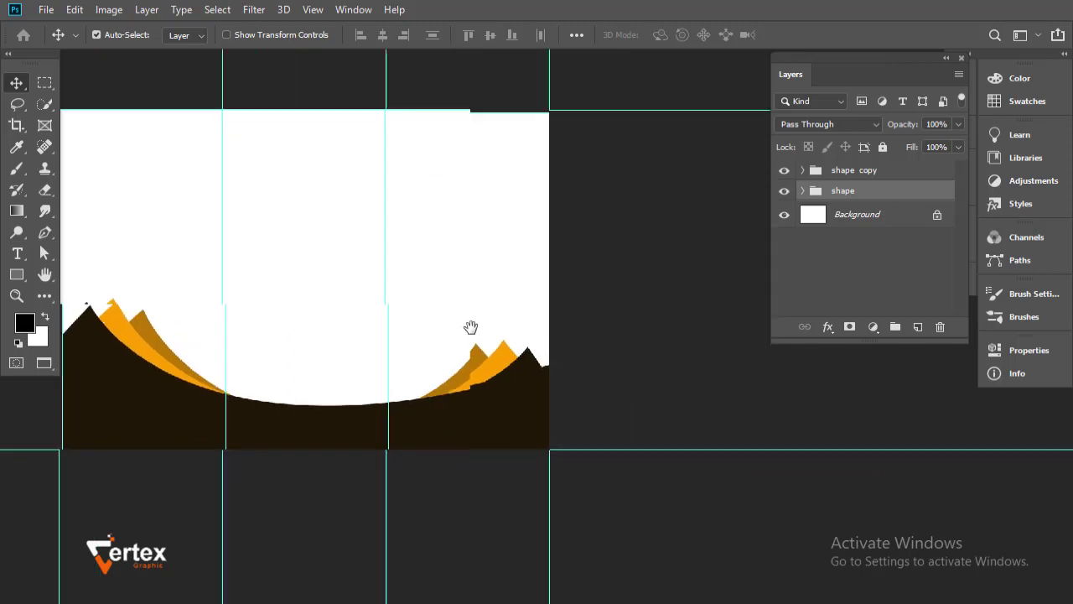
Tilt the mountain shape group by about 3.8 degrees.
key("ctrl+t")
key("Return")
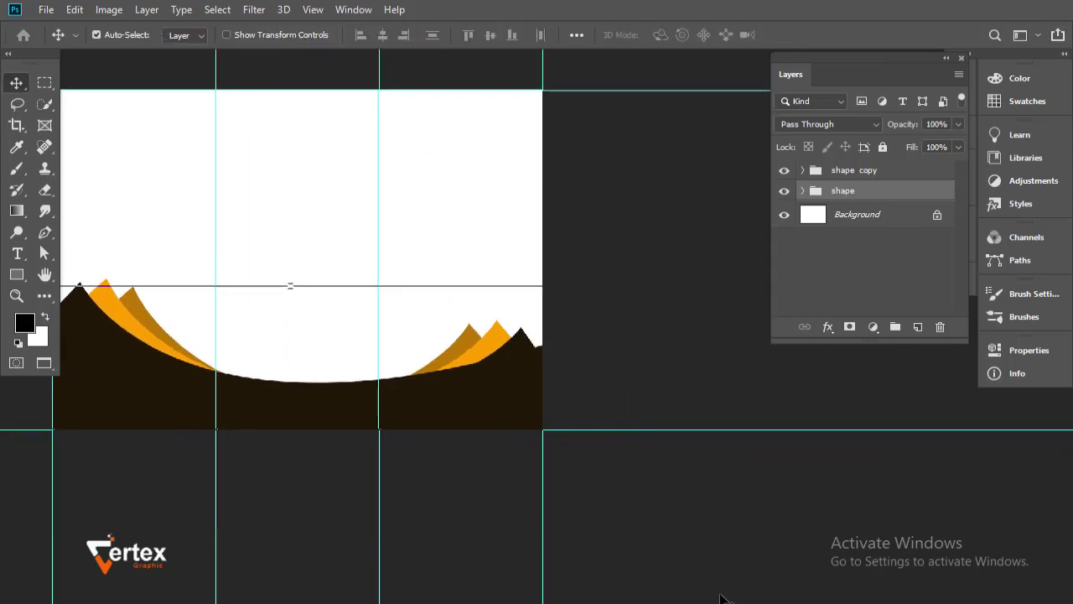
key("ctrl+t")
mouse_move(644, 533)
left_mouse_down()
mouse_move(637, 550)
mouse_move(648, 506)
mouse_move(663, 538)
left_mouse_up()
key("Return")
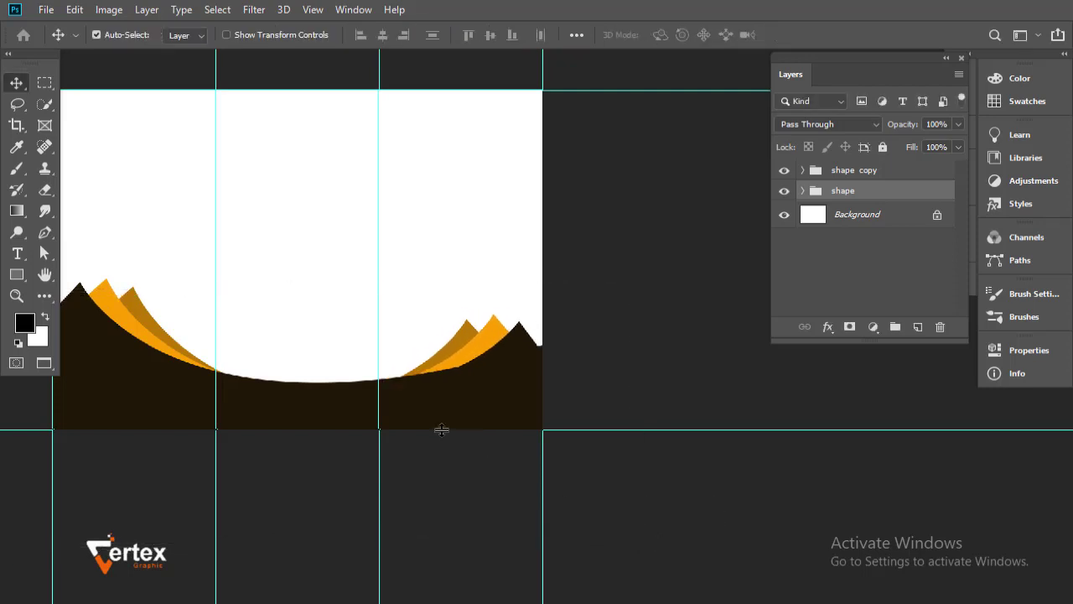
left_click_drag(439, 431, 568, 503)
left_click_drag(442, 492, 421, 471)
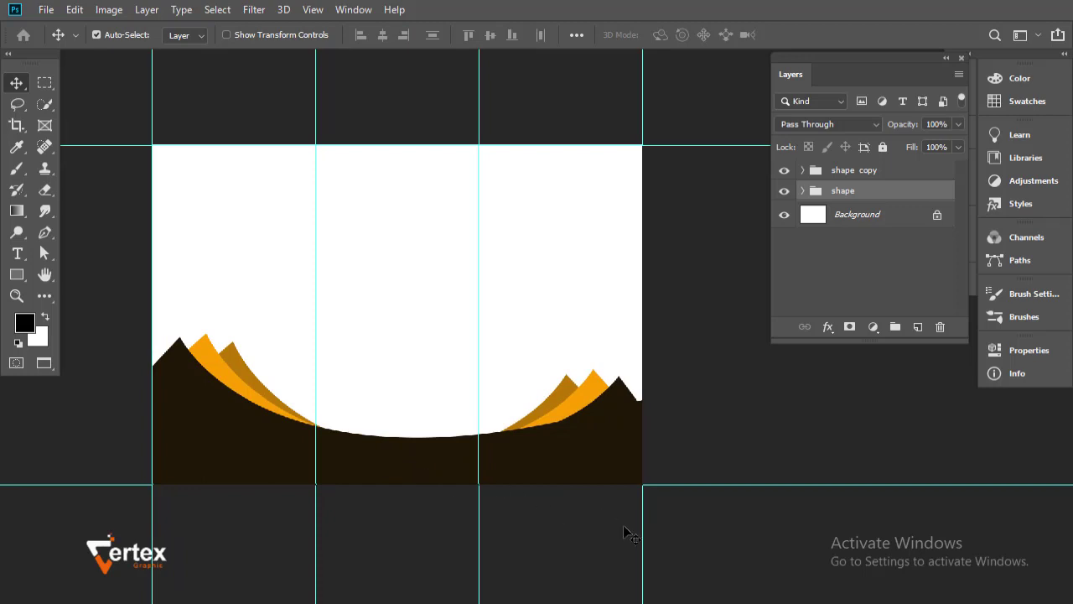
Squash the right-side peaks to about 88% height and move them back into place.
key("ctrl+t")
left_click_drag(386, 347, 391, 372)
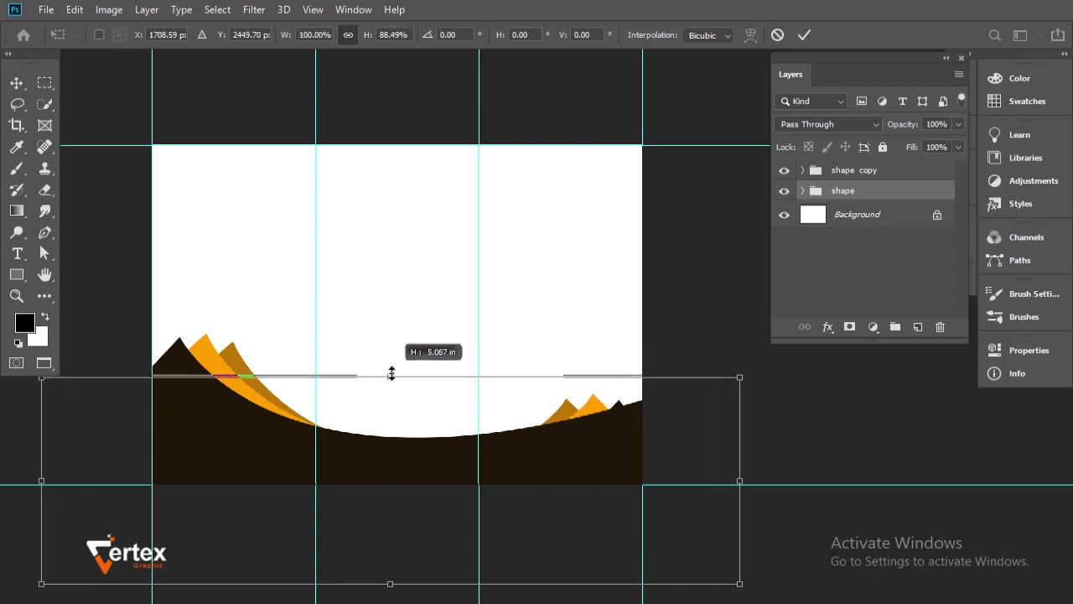
left_click_drag(623, 481, 625, 463)
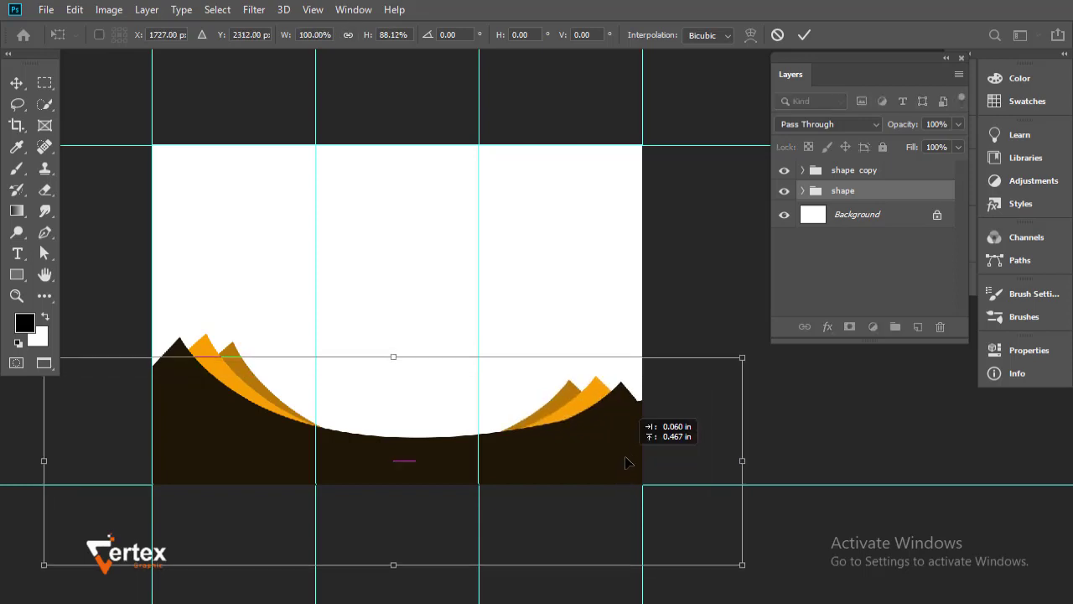
key("Return")
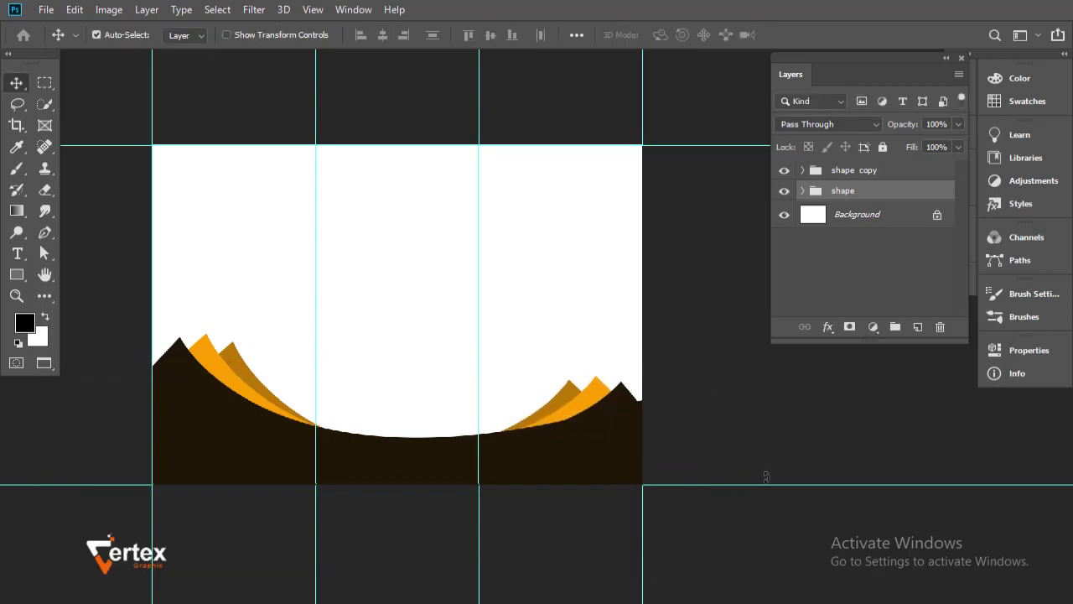
left_click_drag(402, 443, 402, 457)
left_click(634, 404)
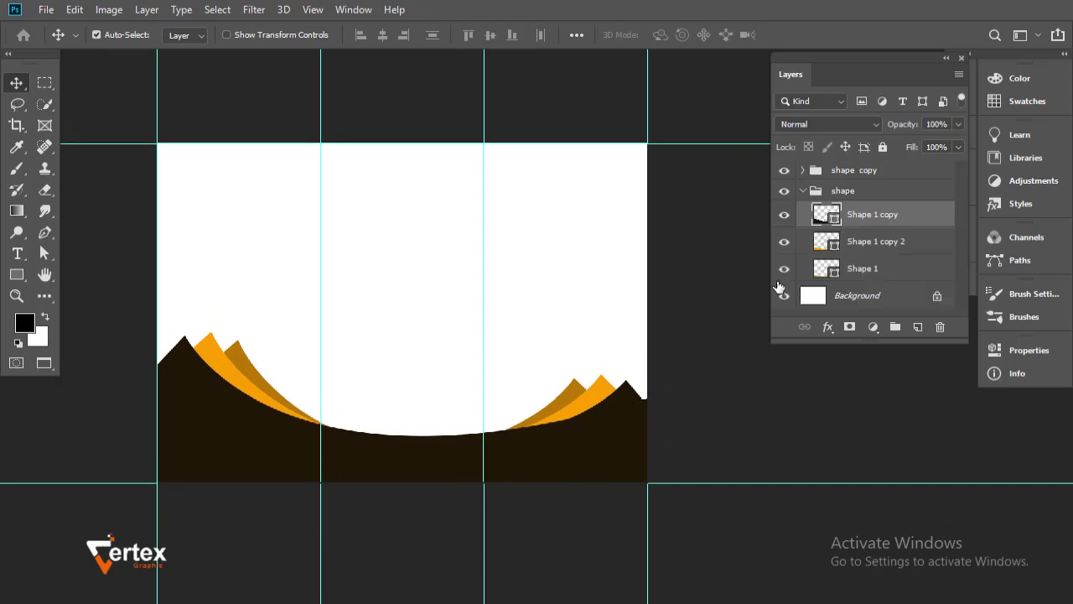
Fill Shape 1 copy with the sampled orange and Shape 1 copy 2 with the dark mountain colour.
double_click(819, 220)
left_click(237, 369)
left_click(901, 267)
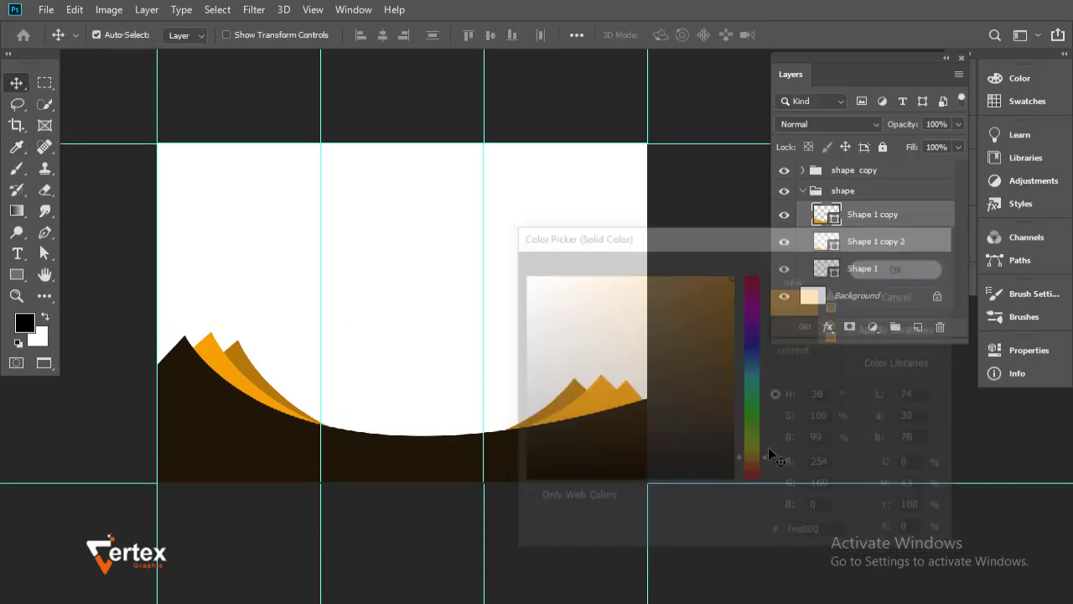
left_click(606, 397)
double_click(823, 257)
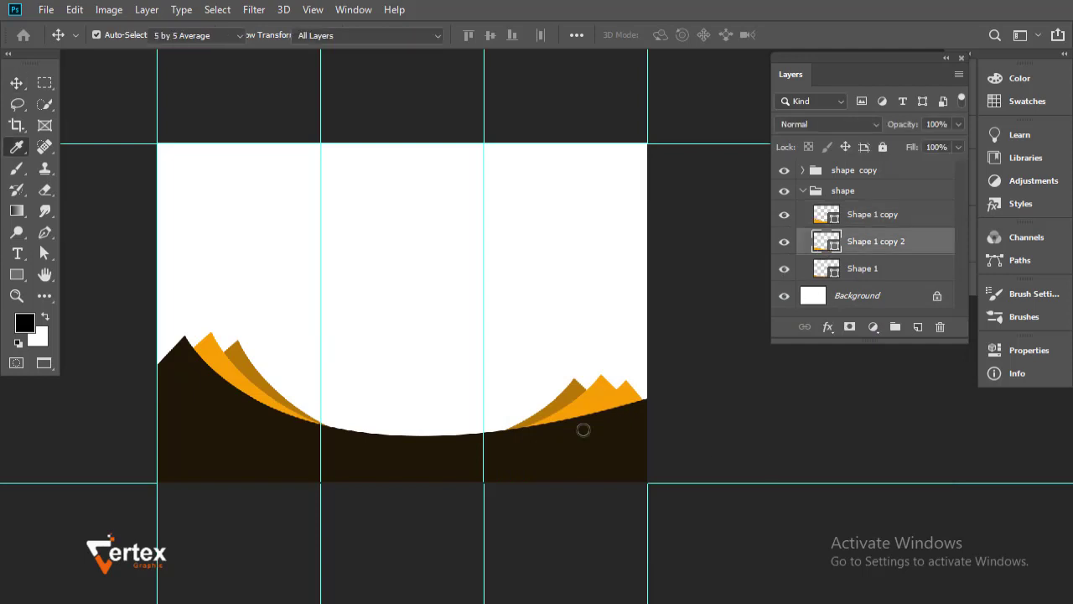
left_click(263, 433)
left_click(901, 263)
left_click(780, 490)
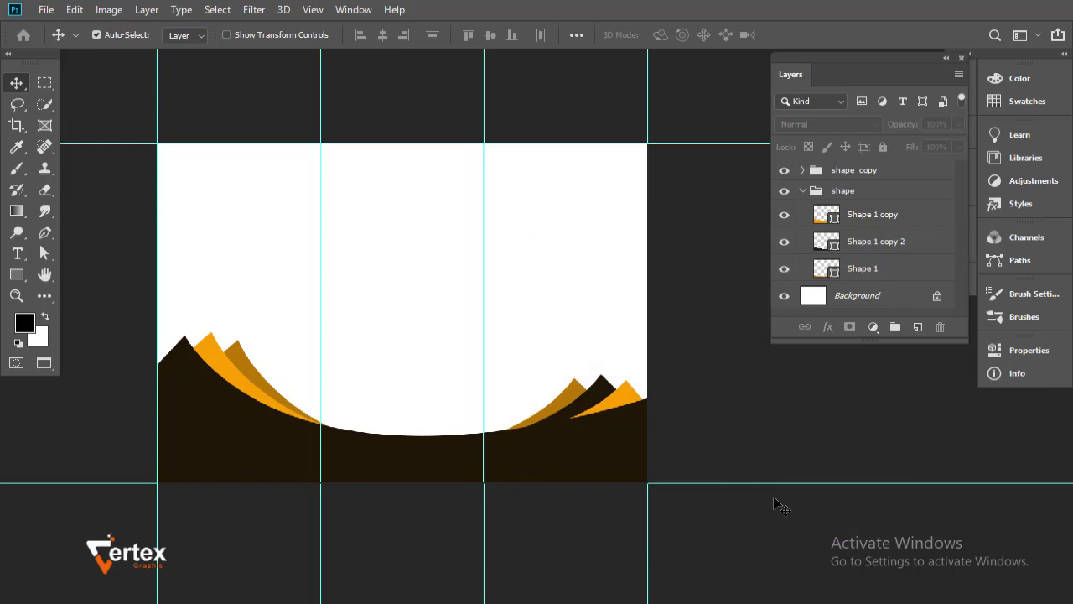
Rotate the shape copy group about 4.8° clockwise.
left_click(802, 191)
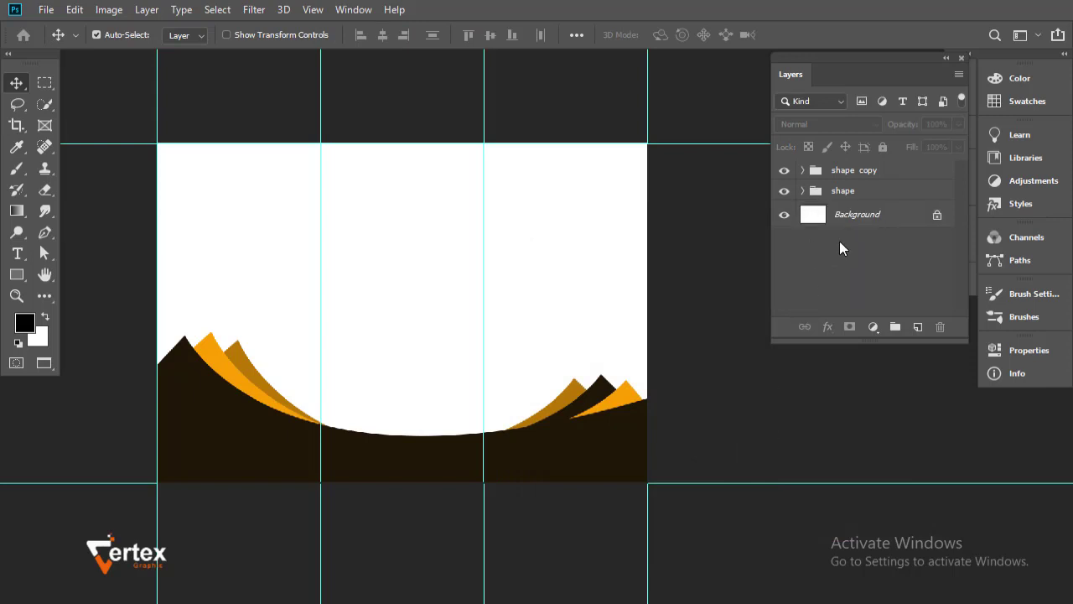
left_click(855, 195)
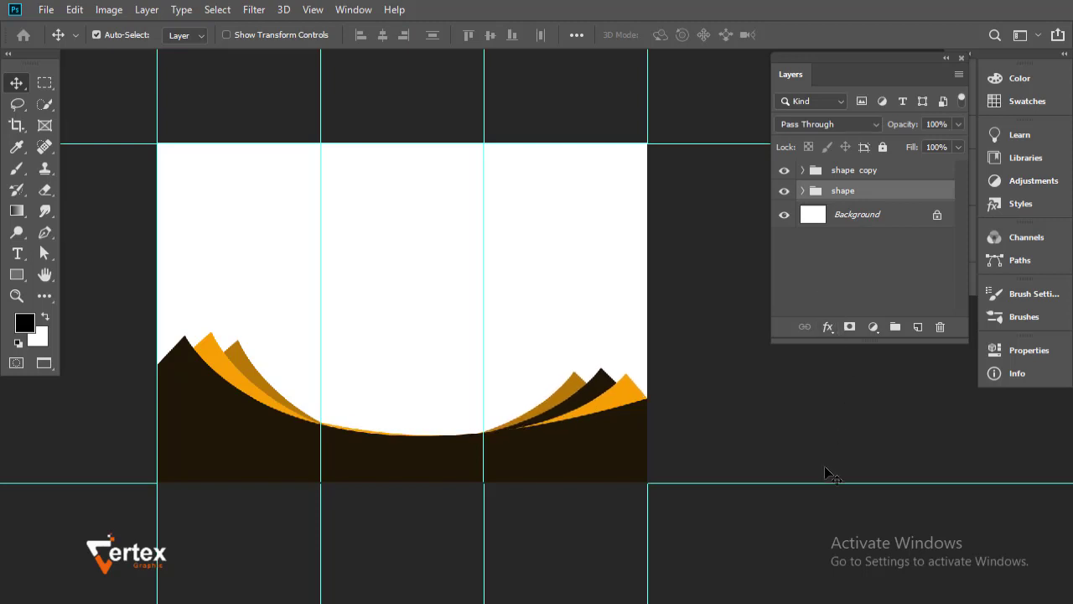
left_click(894, 173)
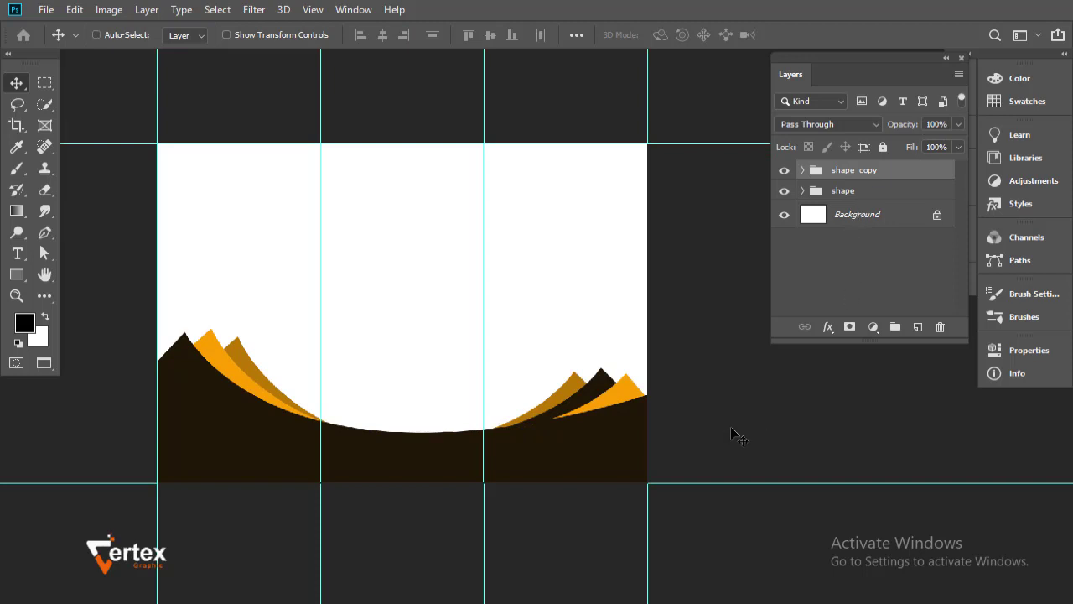
key("ctrl+t")
left_click_drag(785, 585, 778, 598)
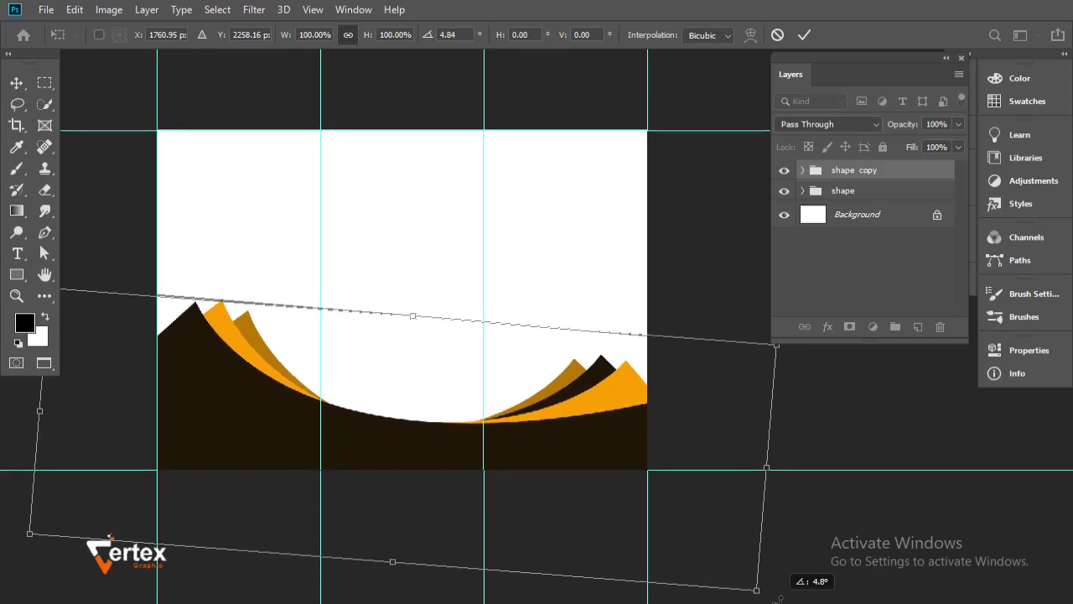
key("Return")
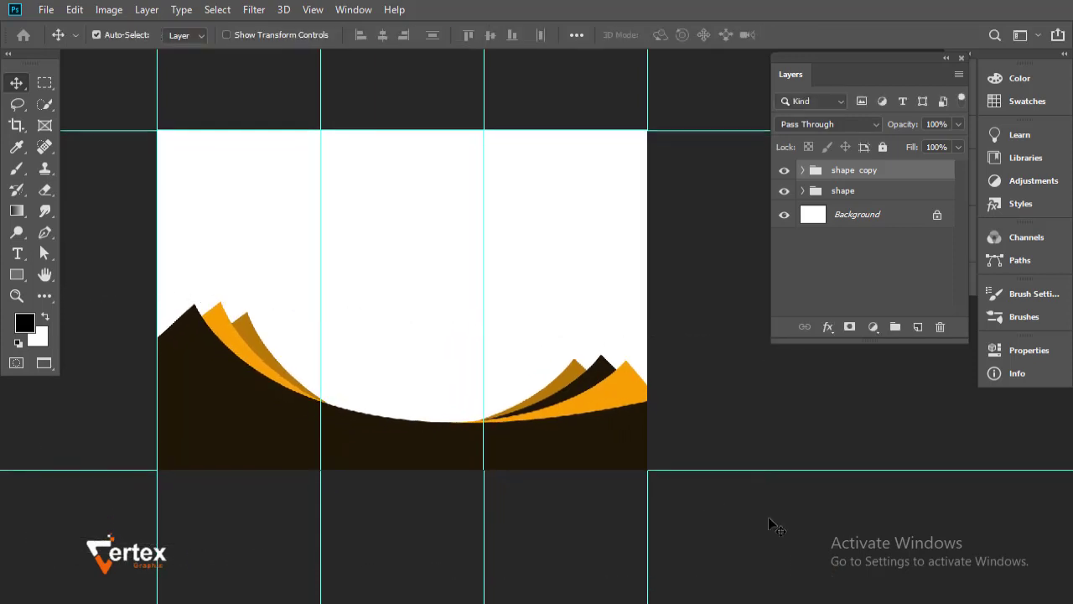
left_click_drag(565, 416, 618, 470)
left_click_drag(487, 314, 486, 350)
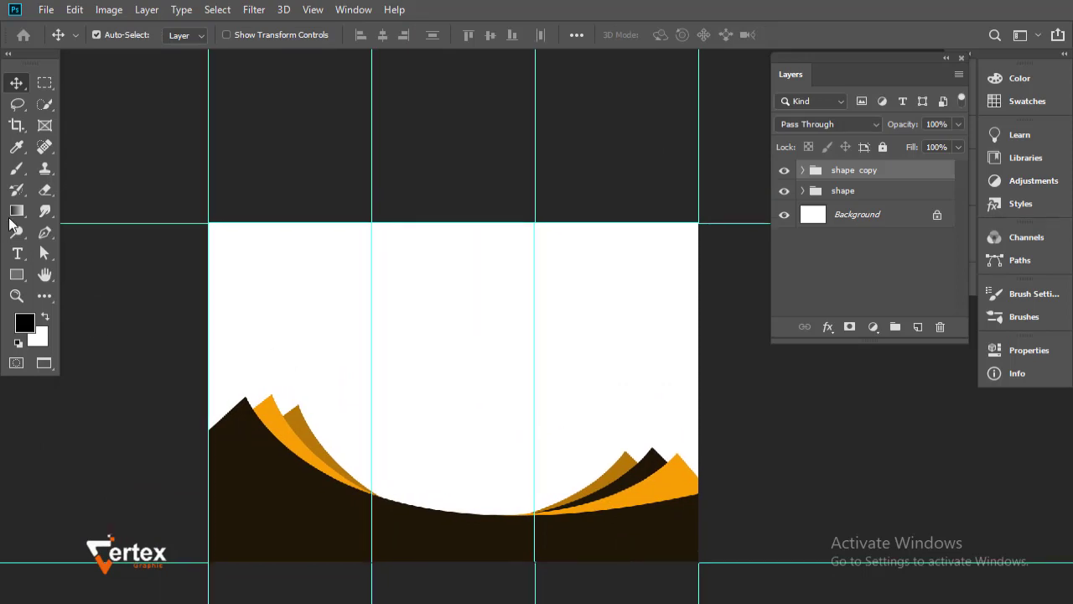
Draw a 657 × 106 px heading bar rectangle near the top of the middle panel.
left_click(17, 275)
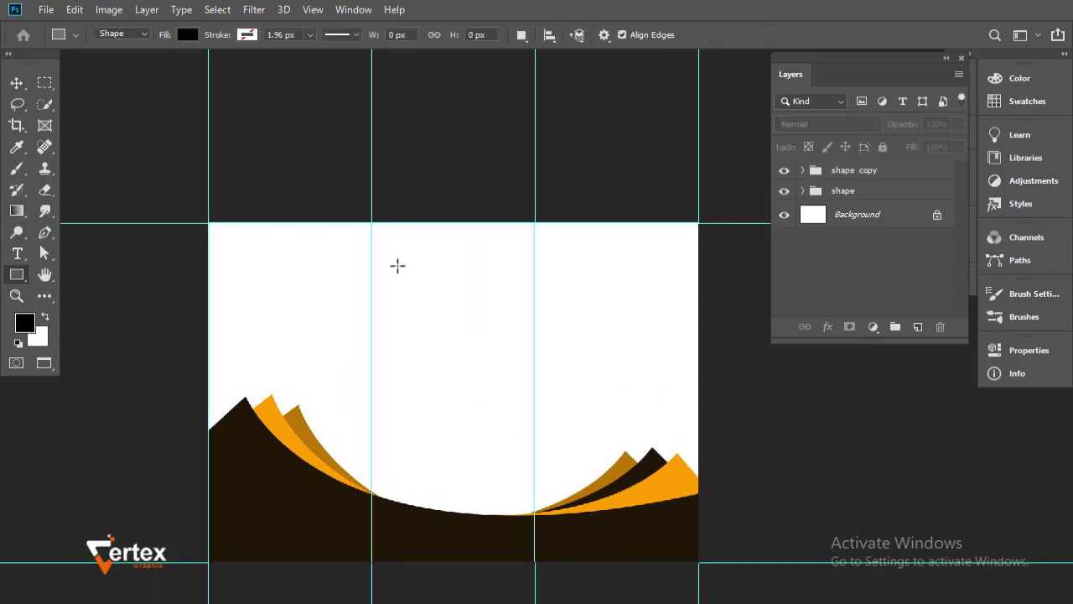
left_click_drag(319, 220, 570, 383)
left_click_drag(429, 302, 369, 344)
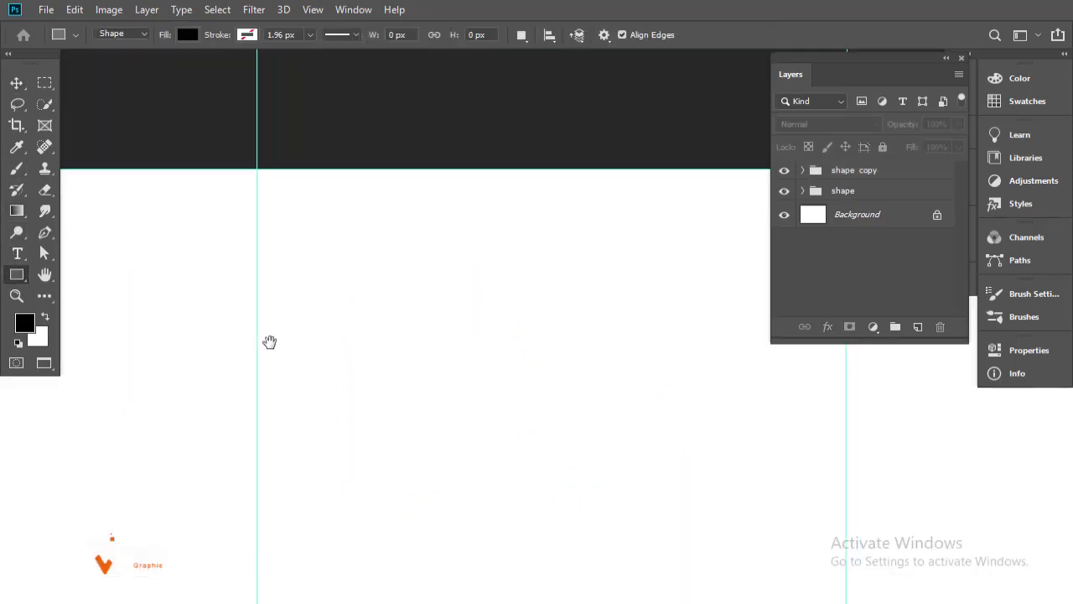
left_click_drag(258, 329, 587, 382)
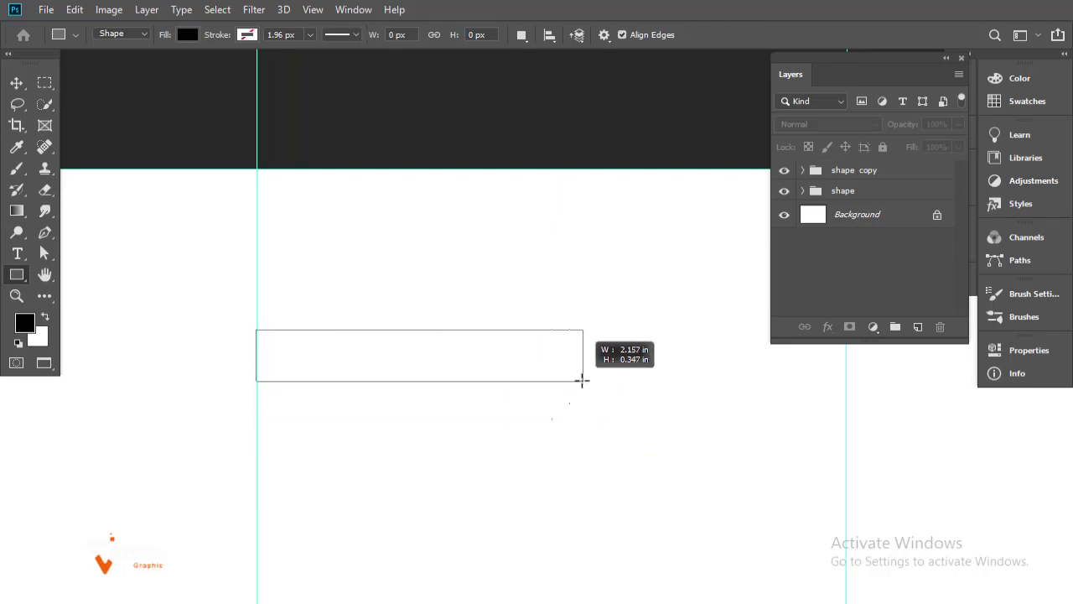
key("v")
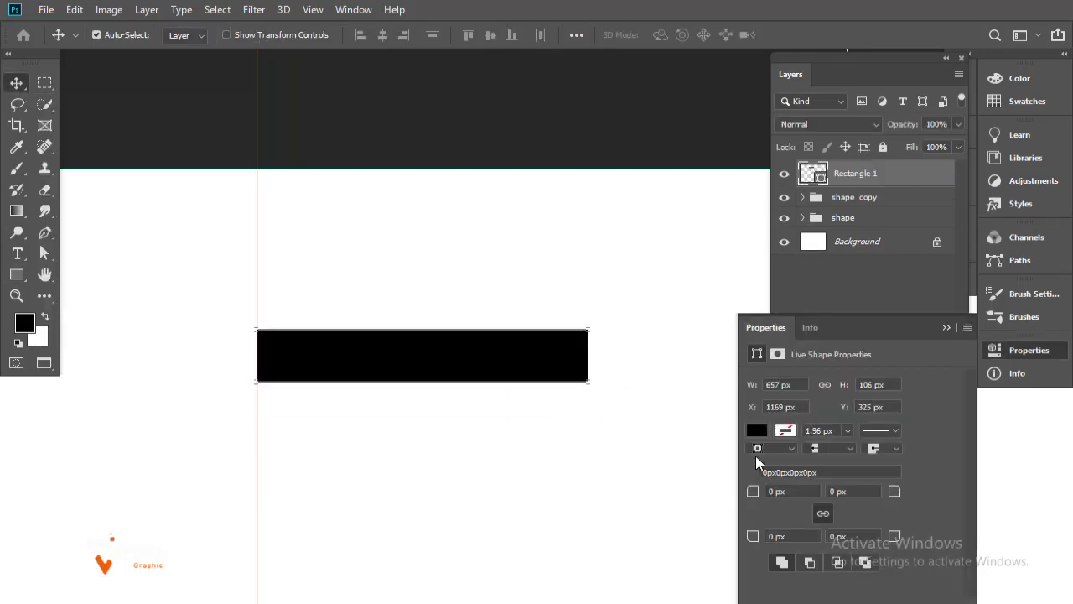
Fill the heading bar with the orange-brown #bc7804 sampled from the mountains.
left_click(758, 433)
key("Escape")
scroll(565, 443, "down", 2)
scroll(565, 442, "down", 1)
scroll(503, 311, "down", 1)
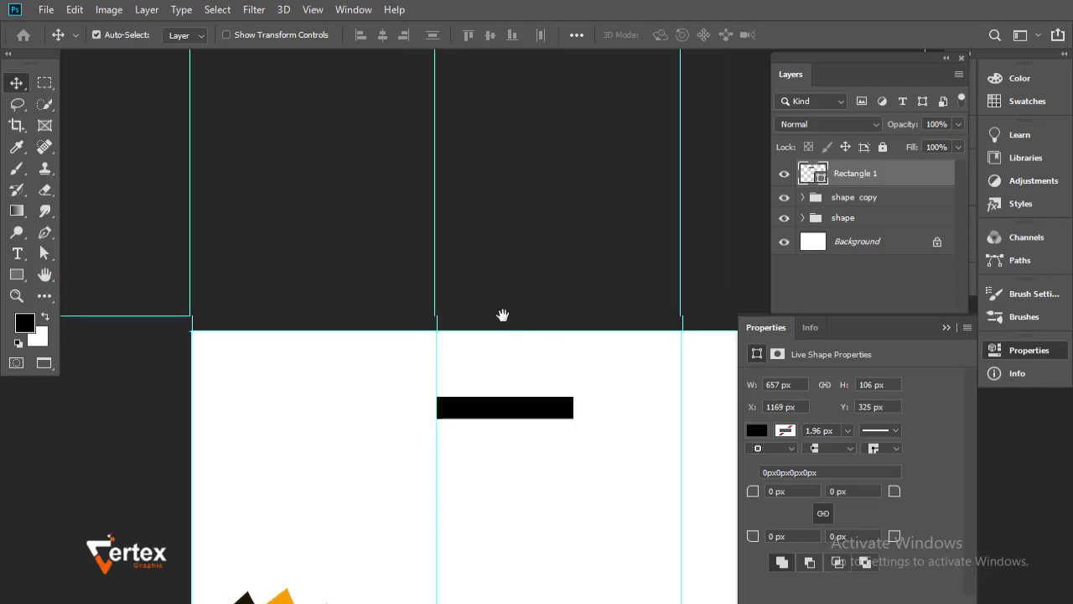
scroll(342, 501, "down", 3)
left_click(756, 431)
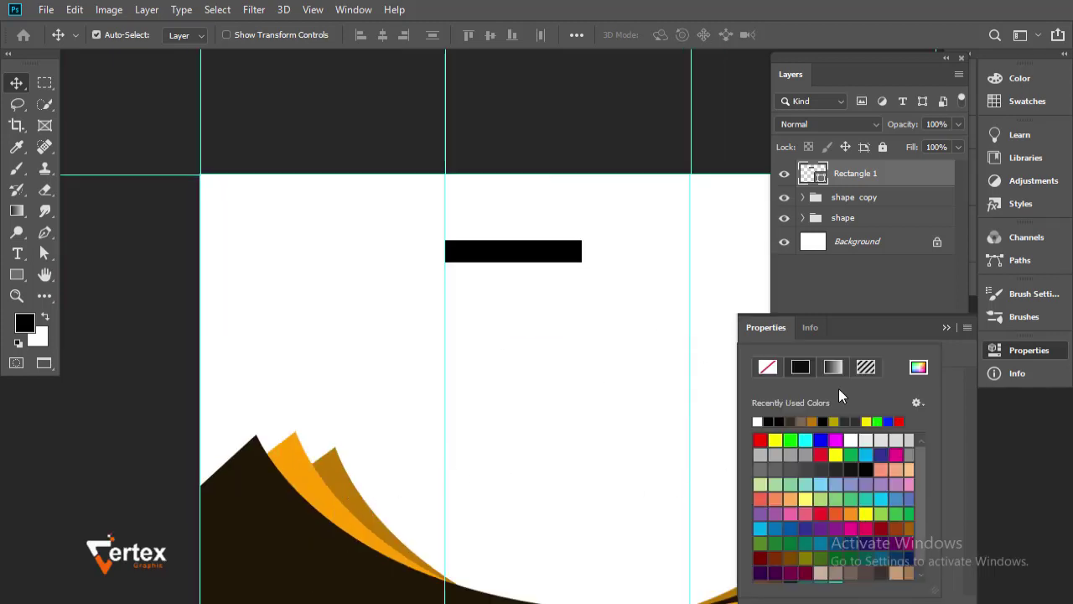
left_click(920, 369)
left_click(341, 470)
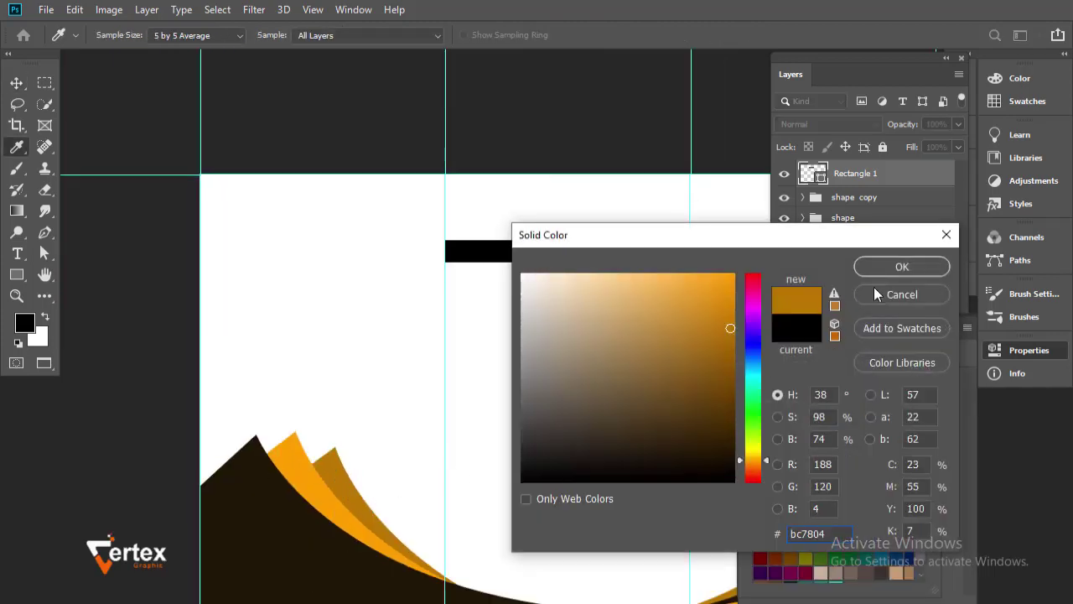
key("Return")
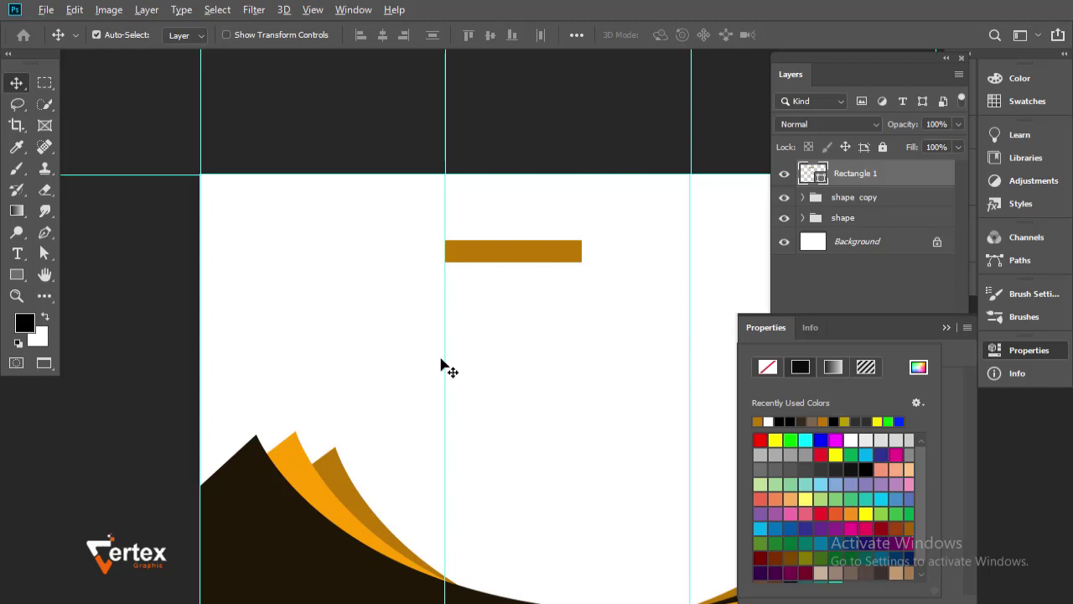
Switch to the Calculator to work out the bar size.
key("alt+Tab")
key("alt+Tab")
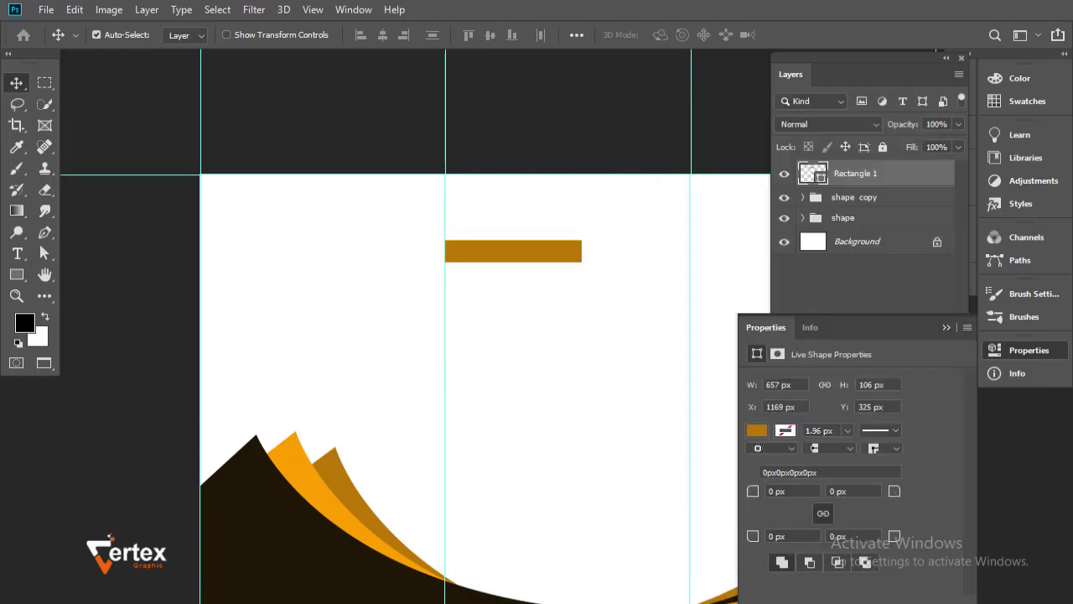
left_click(277, 537)
key("alt+Tab")
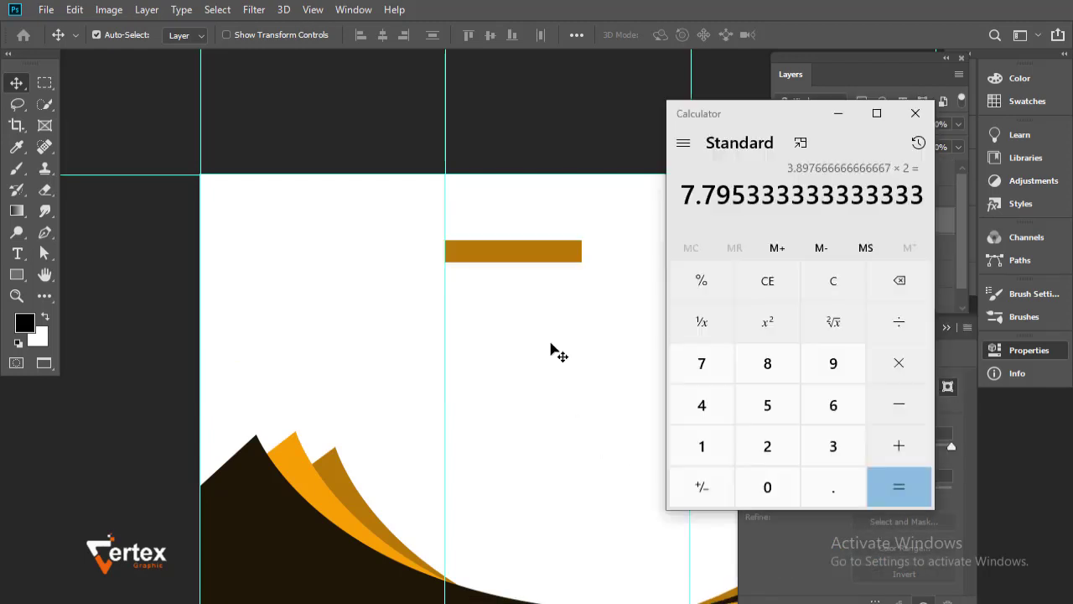
key("alt+Tab")
key("alt+Tab")
key("Escape")
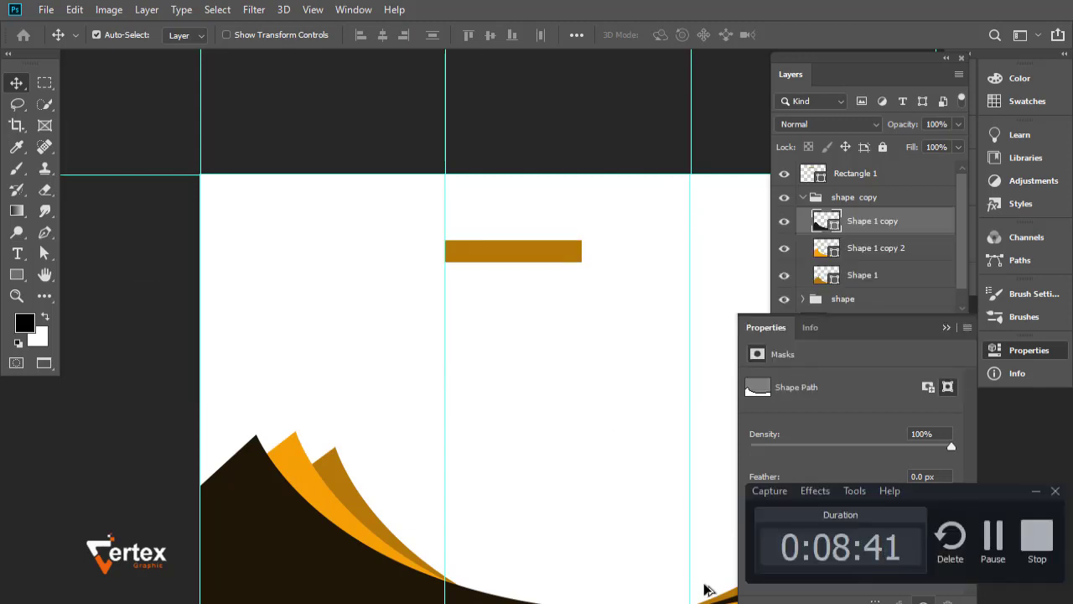
key("alt+Tab")
Move the orange-brown bar into position in the middle panel.
left_click(944, 329)
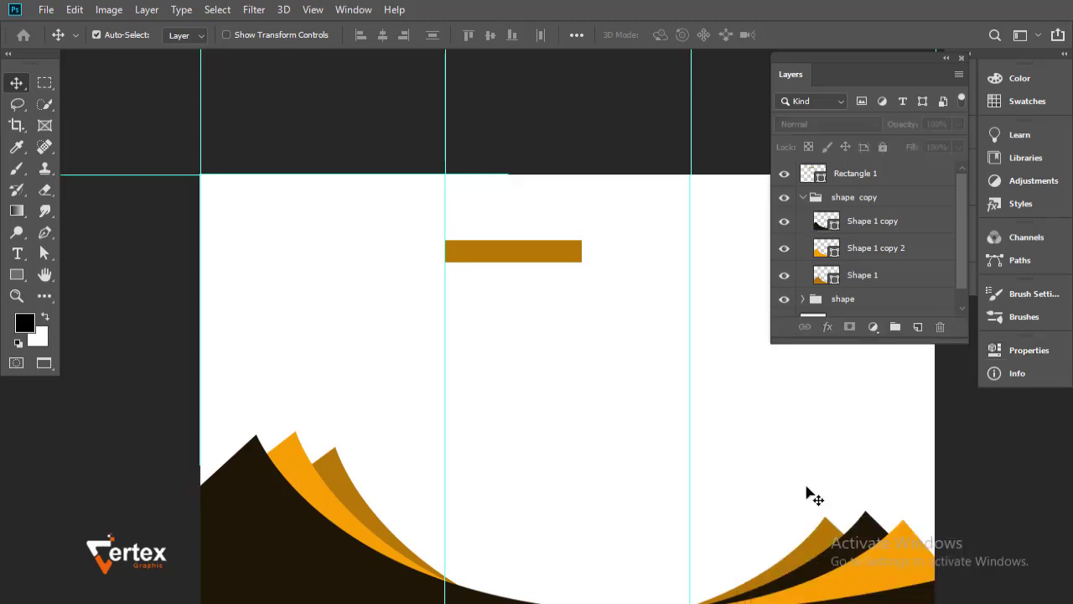
left_click_drag(547, 394, 478, 362)
left_click_drag(425, 243, 435, 242)
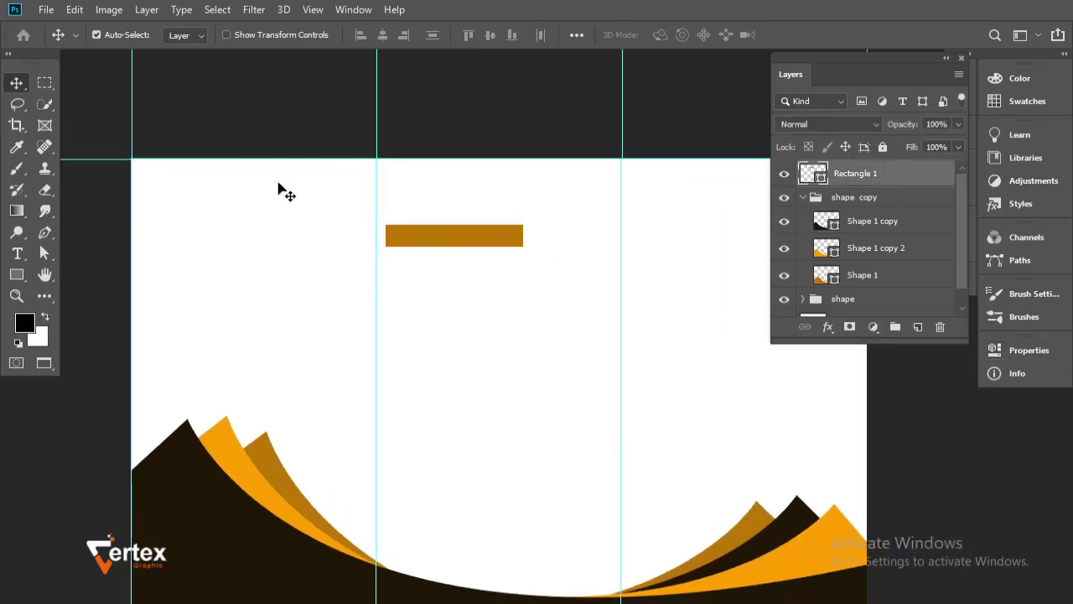
Draw a 3939 × 197 px strip across the top edge, filled dark brown from the mountains.
left_click(16, 274)
left_click_drag(266, 162, 283, 191)
left_click_drag(121, 166, 923, 216)
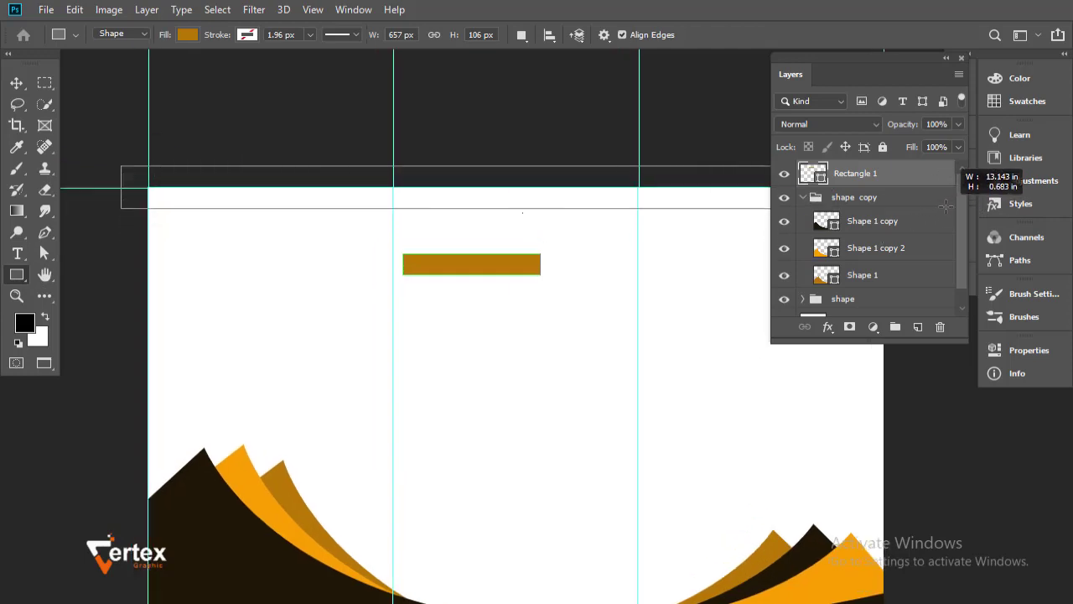
left_click_drag(923, 214, 950, 207)
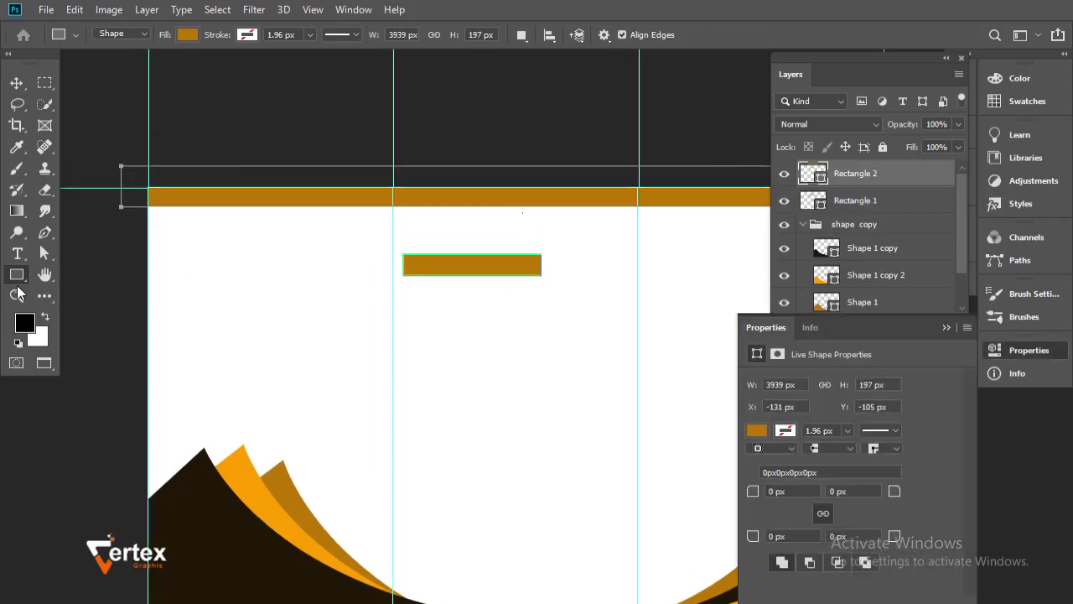
left_click(758, 431)
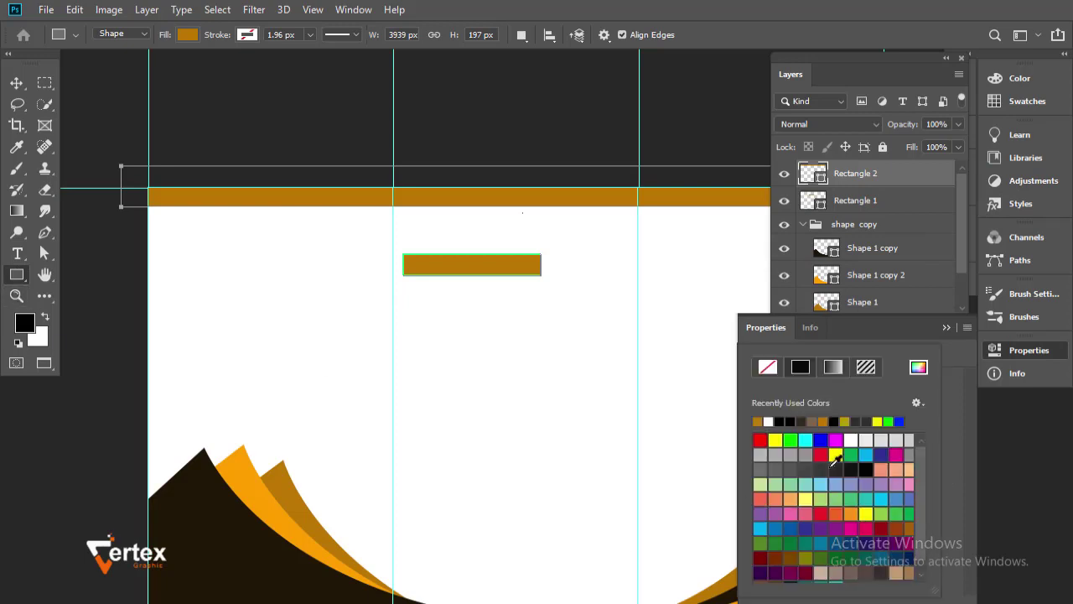
left_click(918, 370)
left_click(211, 508)
left_click(915, 265)
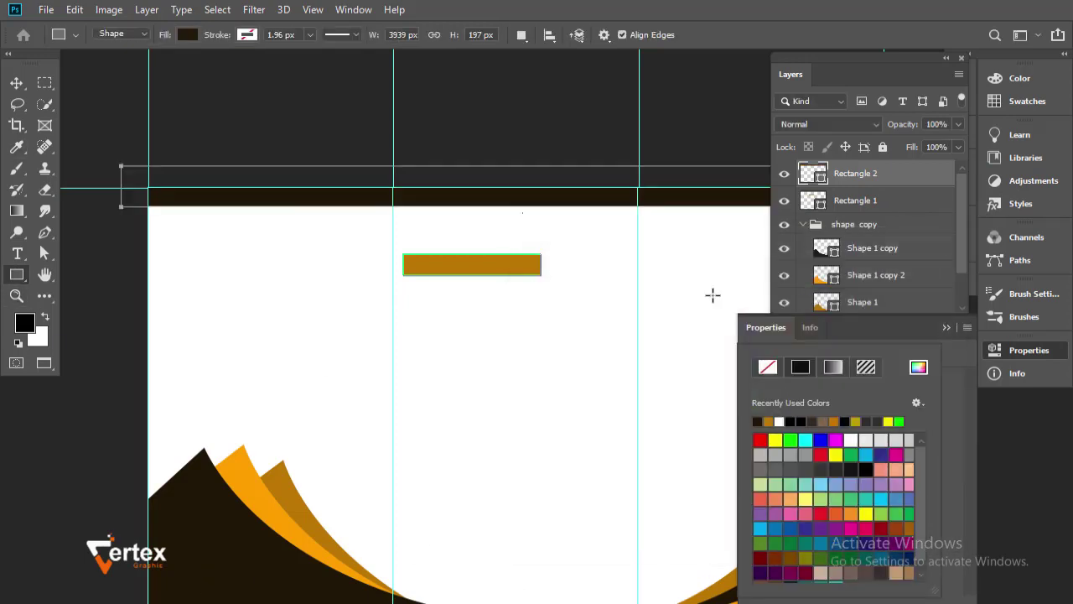
Deselect all layers and shift the view to show more of the page.
left_click(17, 83)
left_click(506, 295)
left_click(486, 267)
left_click(575, 163)
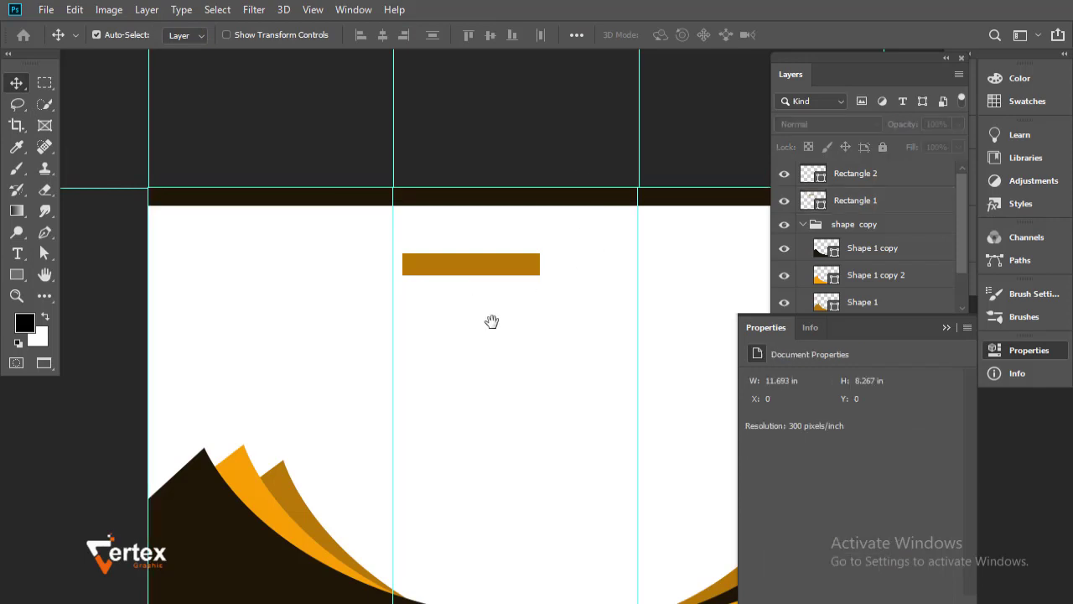
left_click_drag(492, 322, 413, 276)
key("t")
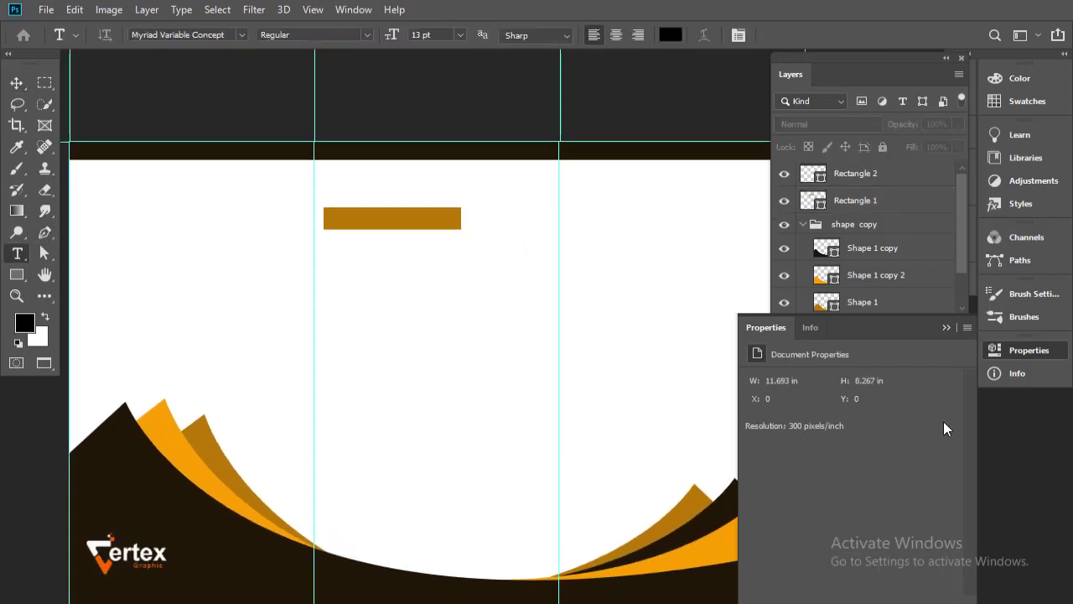
Type the OUR MISSION heading and move it onto the amber bar in the middle panel.
left_click(947, 327)
left_click(489, 390)
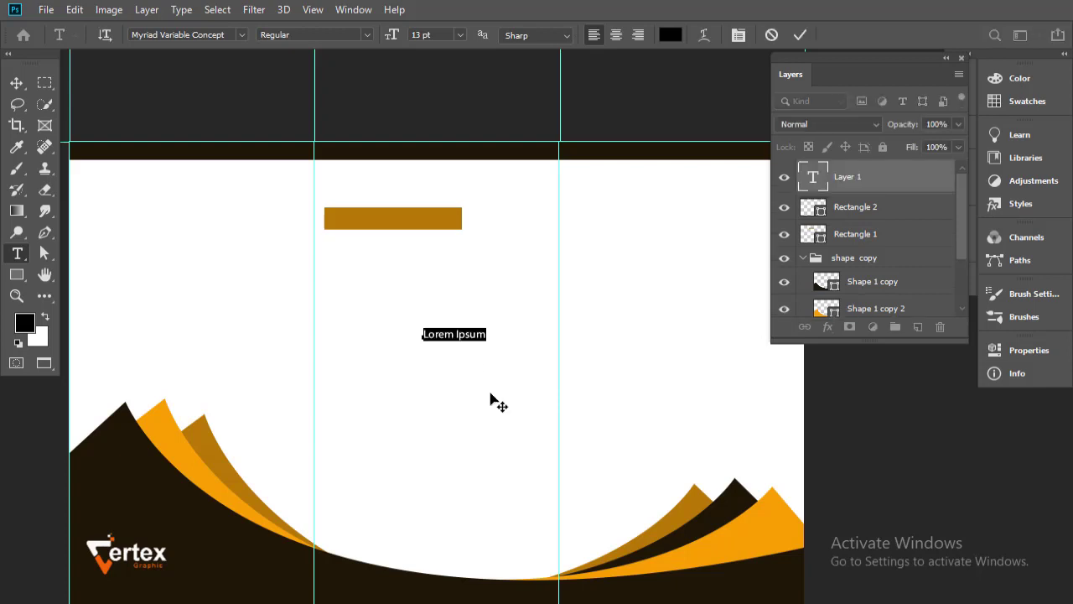
key("Delete")
type("OUR MISSION")
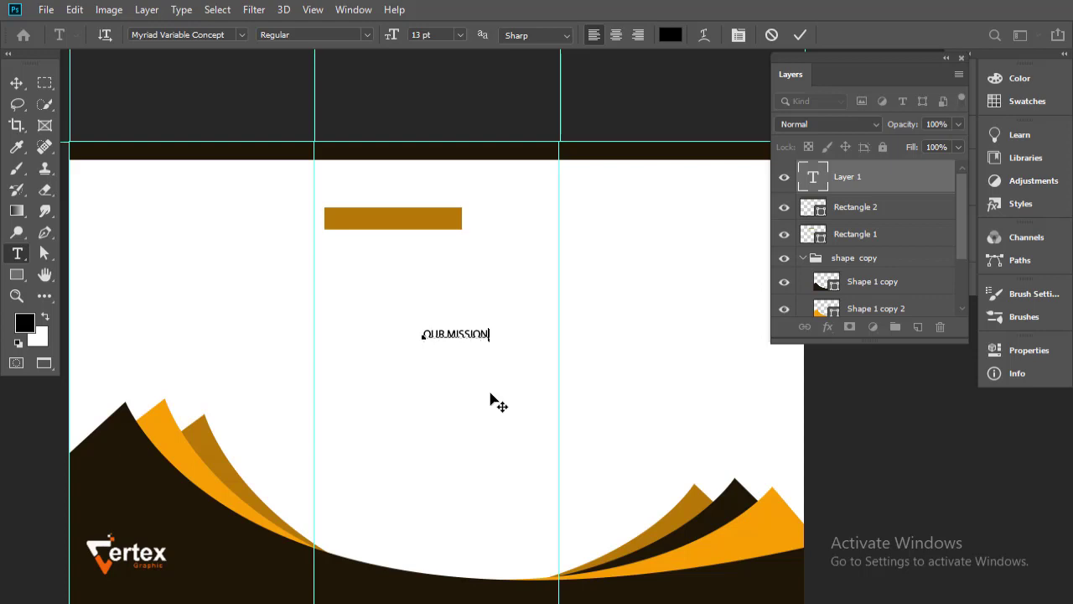
left_click(16, 83)
mouse_move(466, 340)
left_mouse_down()
mouse_move(416, 216)
mouse_move(364, 227)
mouse_move(374, 223)
left_mouse_up()
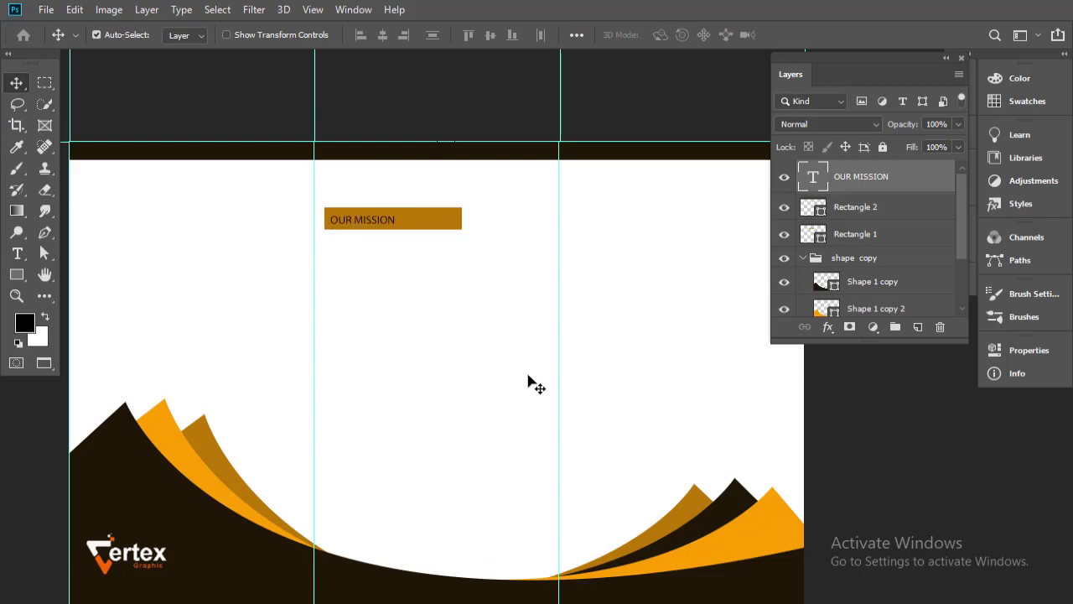
mouse_move(904, 62)
left_mouse_down()
mouse_move(1014, 344)
mouse_move(964, 349)
left_mouse_up()
Set the OUR MISSION heading to 23 pt, Regular style, in white.
left_click(962, 168)
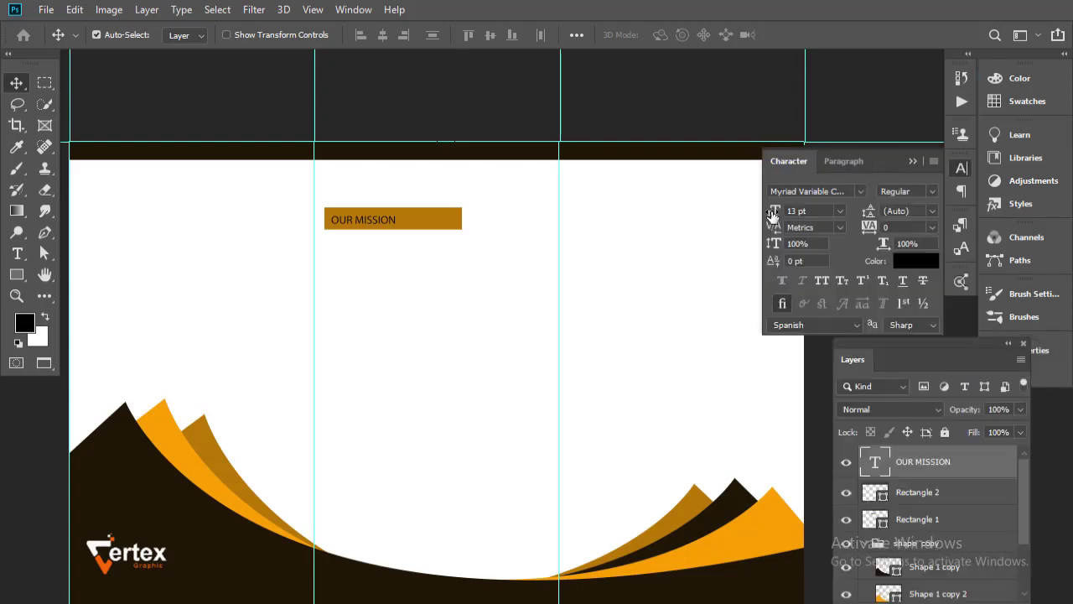
left_click_drag(773, 214, 787, 223)
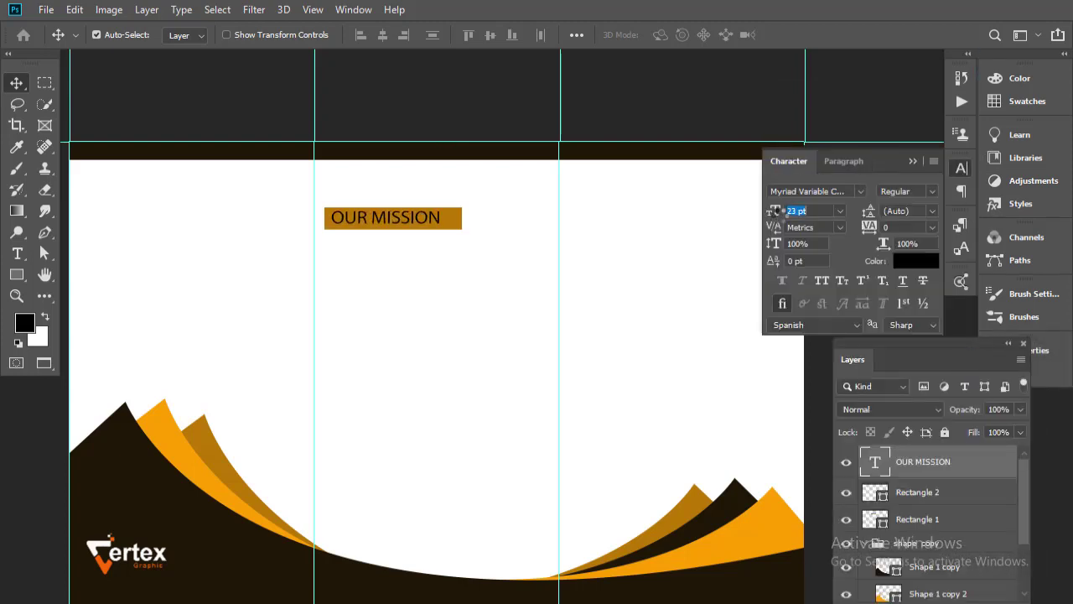
left_click(922, 193)
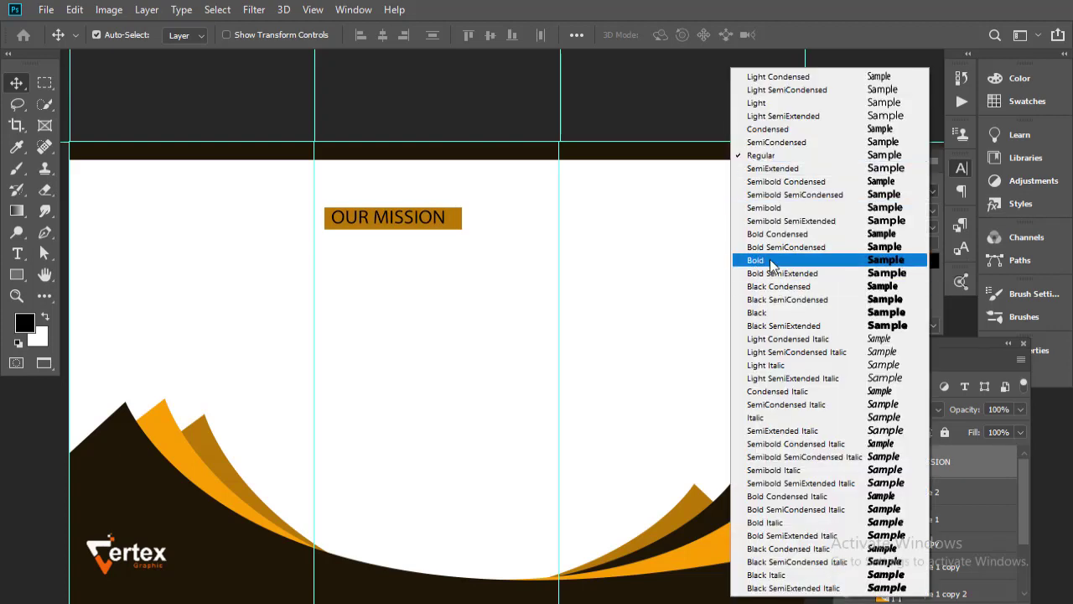
left_click(739, 260)
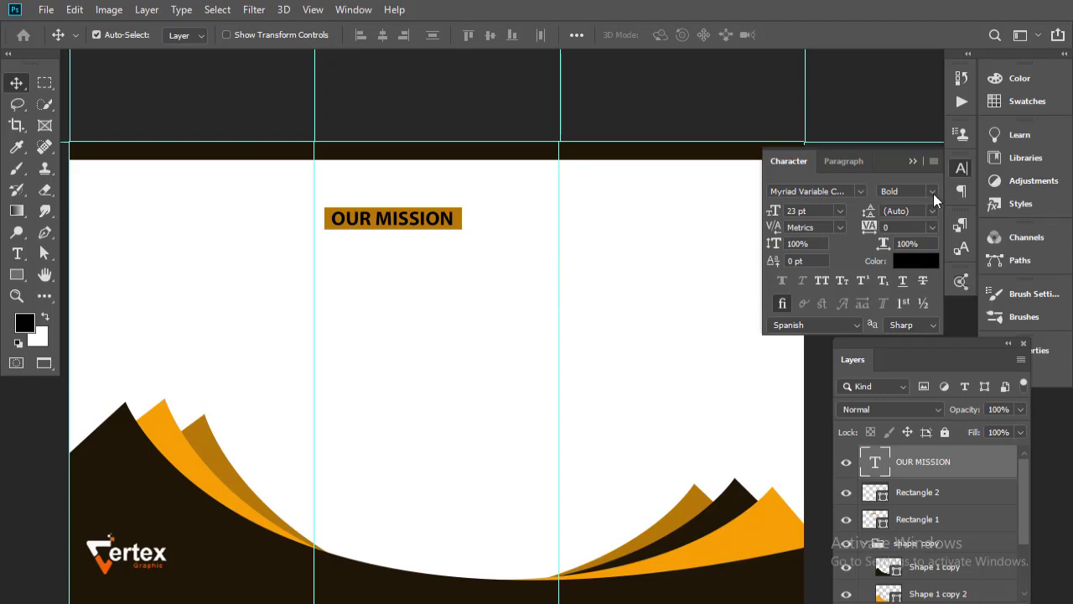
left_click(931, 192)
left_click(738, 159)
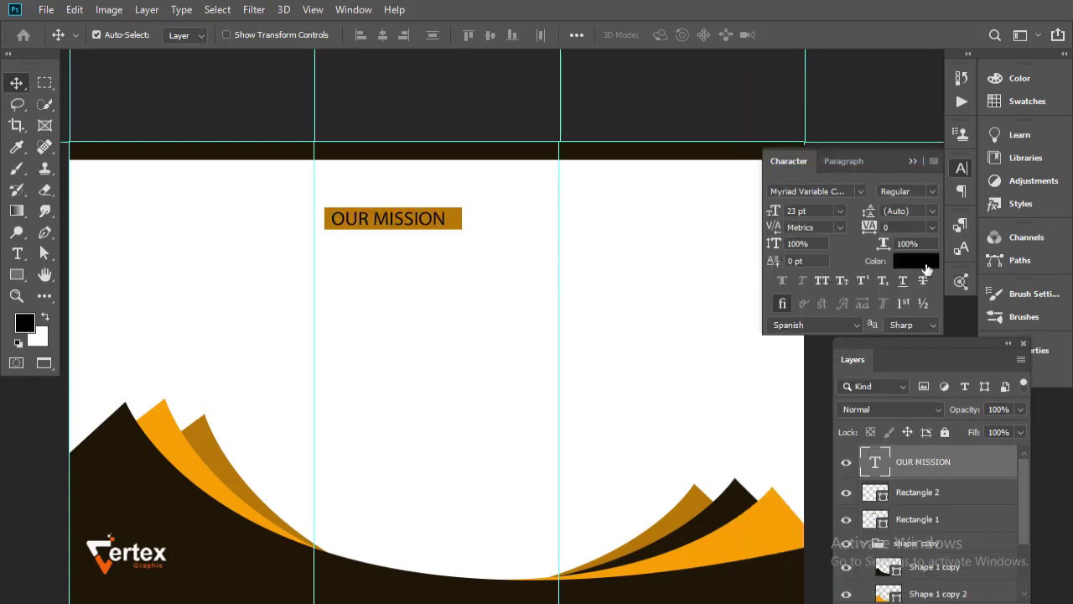
left_click(923, 262)
left_click_drag(537, 372, 508, 271)
left_click(896, 266)
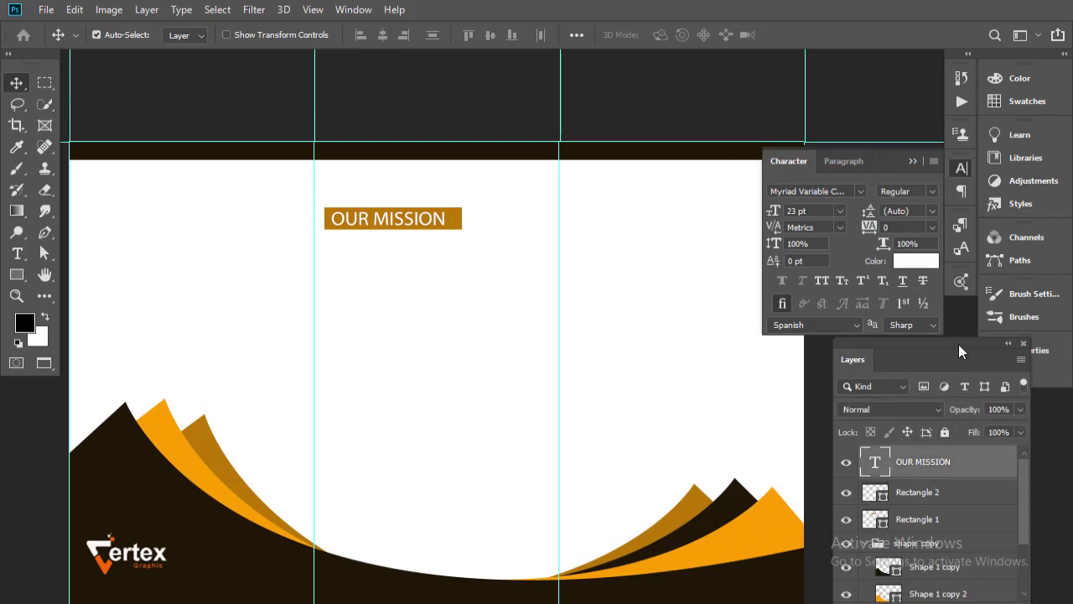
left_click_drag(958, 344, 650, 224)
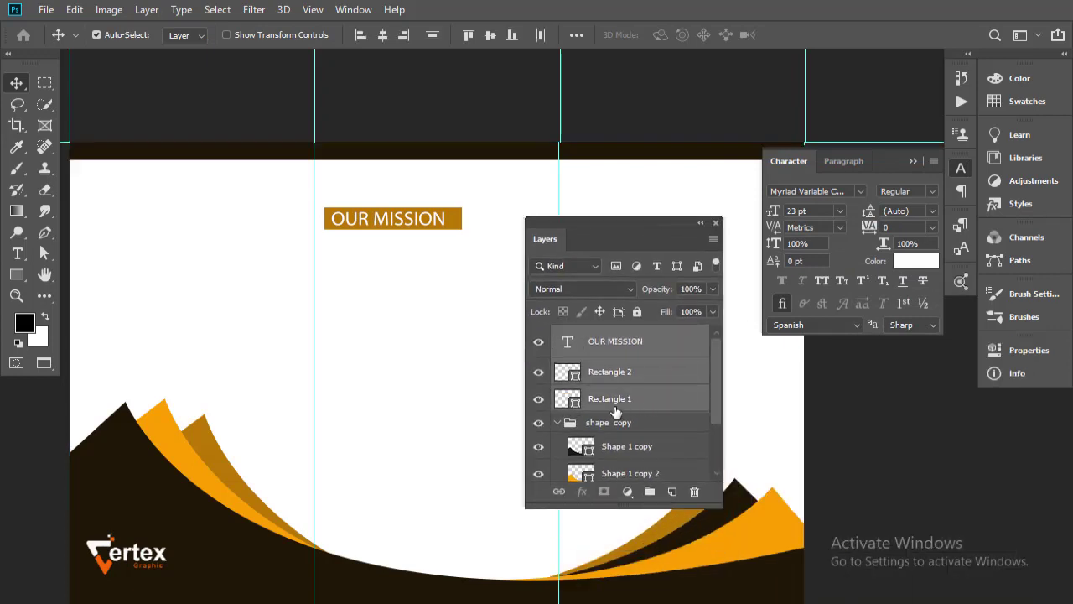
Group the OUR MISSION layer with Rectangle 1 and name the group TEXT.
left_click(552, 403)
left_click(537, 375)
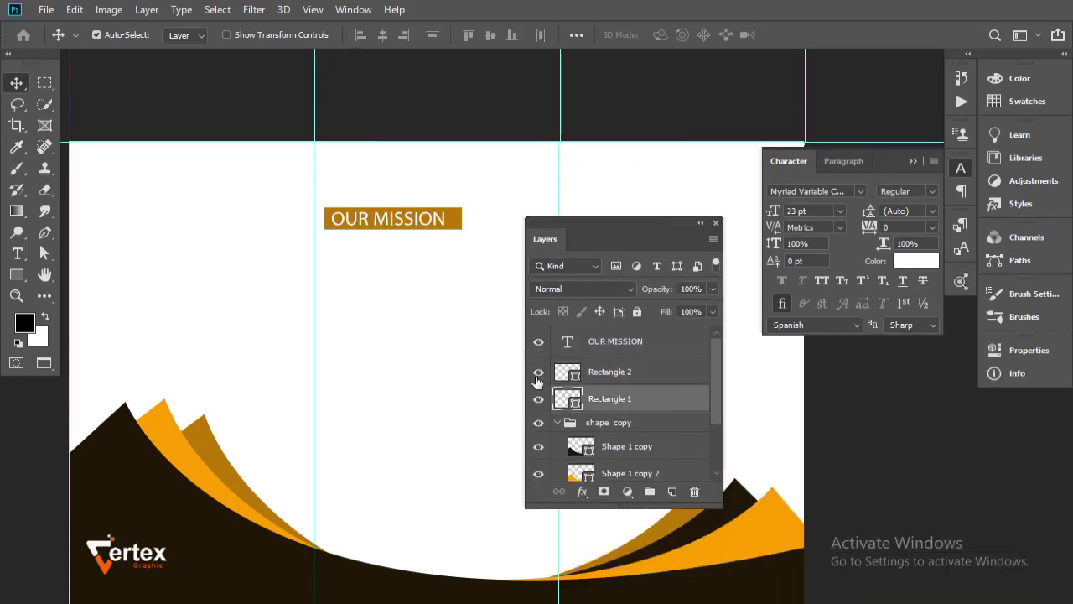
left_click(632, 350, "shift")
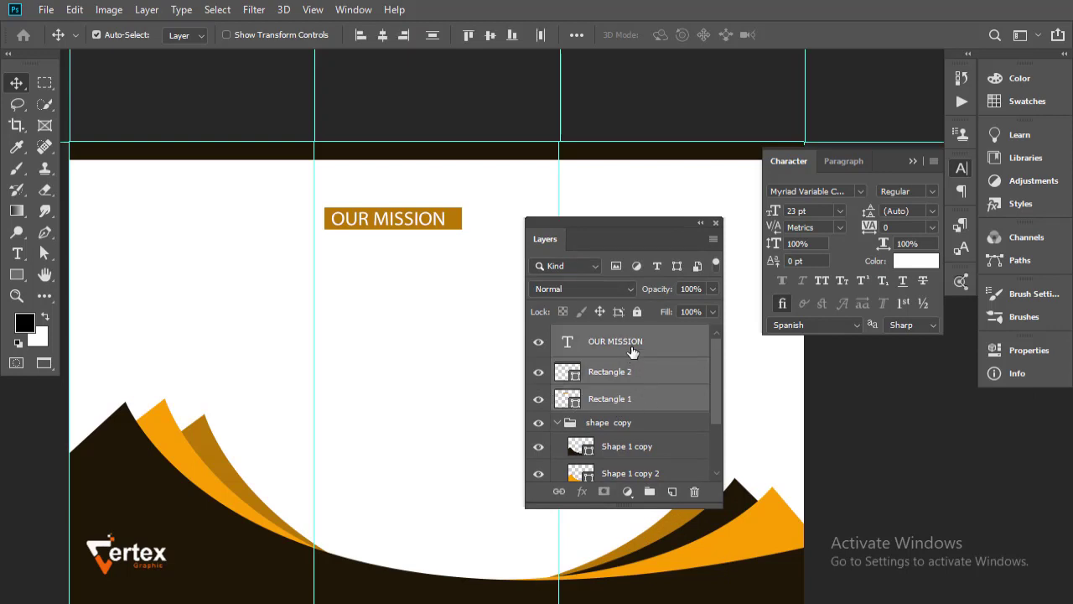
left_click(632, 351)
left_click(634, 401, "ctrl")
left_click(649, 492)
double_click(612, 336)
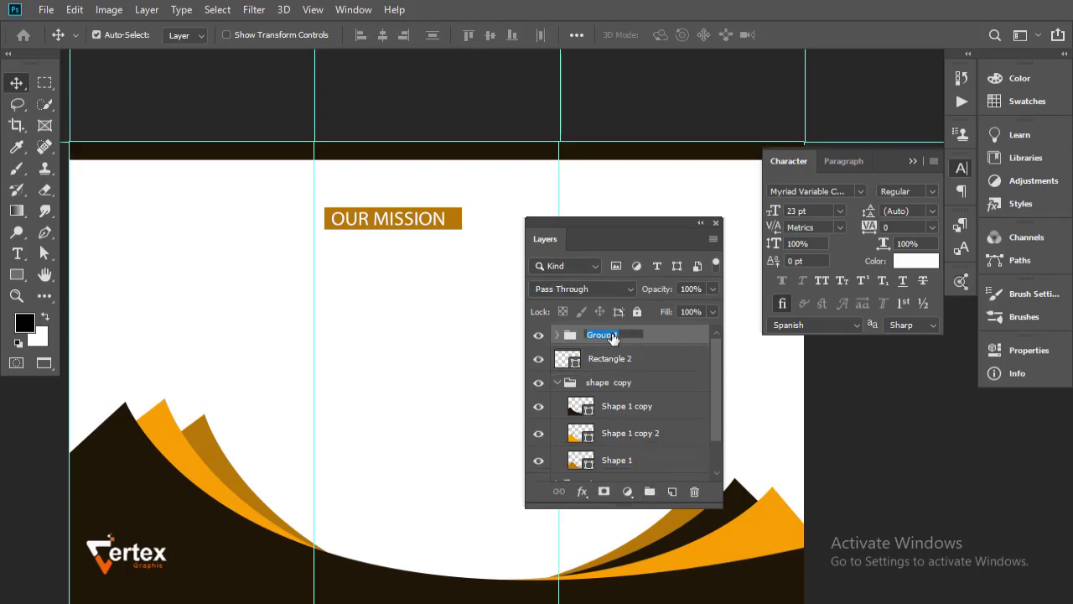
key("BackSpace")
type("TEXT")
left_click(558, 382)
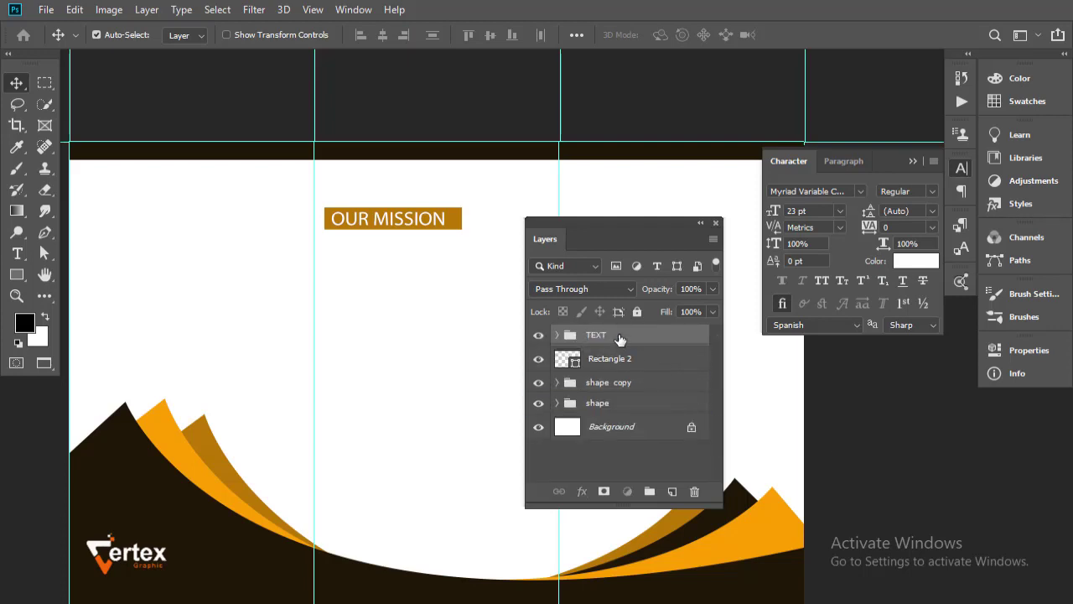
left_click_drag(623, 226, 856, 383)
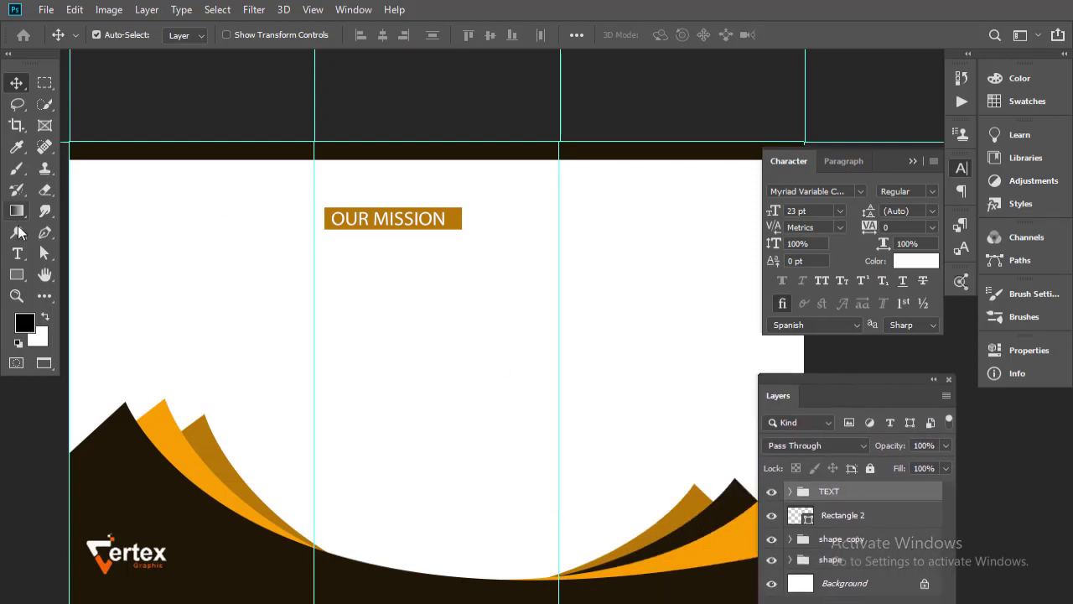
Draw a 12 pt text box under OUR MISSION and fill it with Lorem ipsum placeholder text.
left_click(17, 254)
left_click(460, 35)
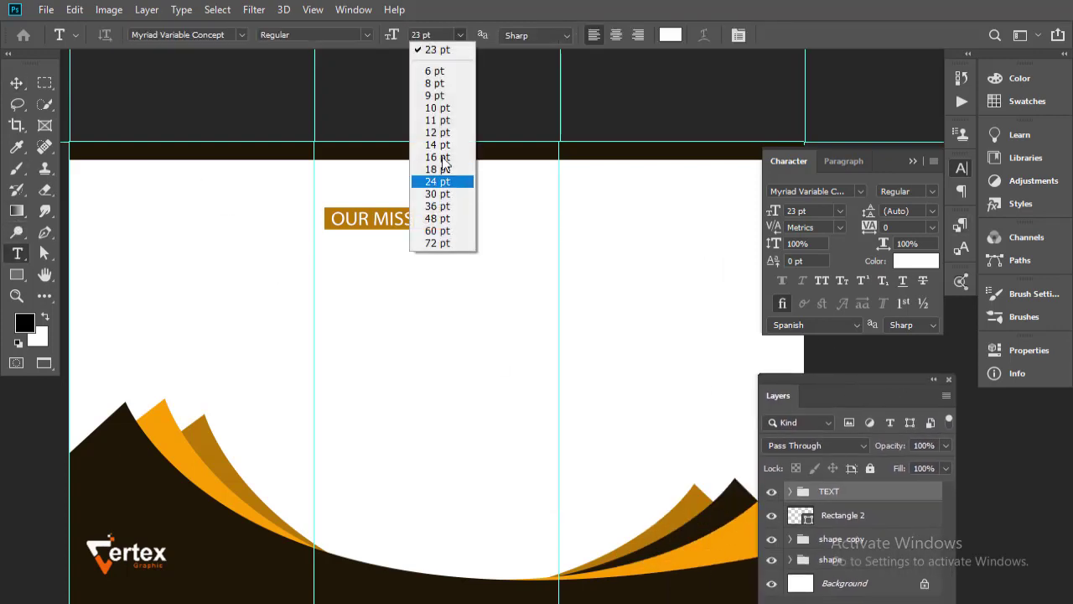
left_click(441, 129)
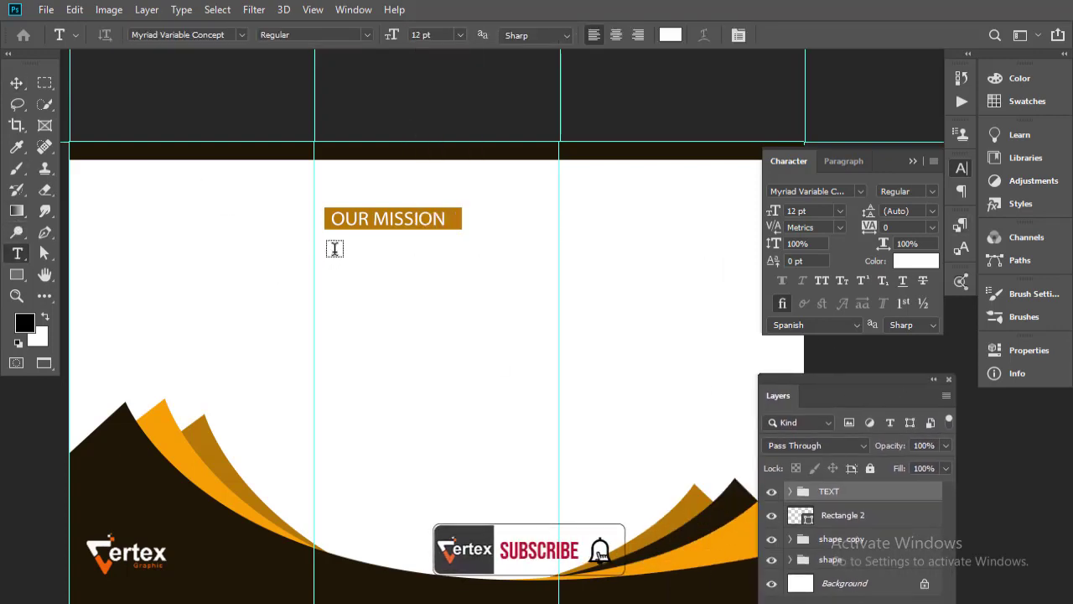
left_click_drag(336, 262, 546, 394)
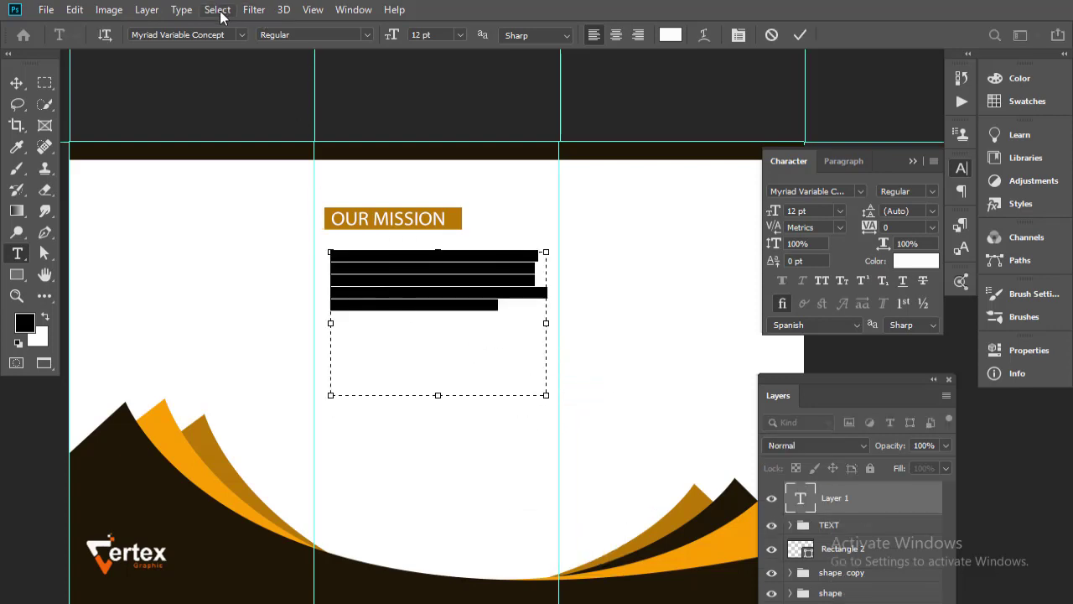
left_click(181, 9)
left_click(252, 379)
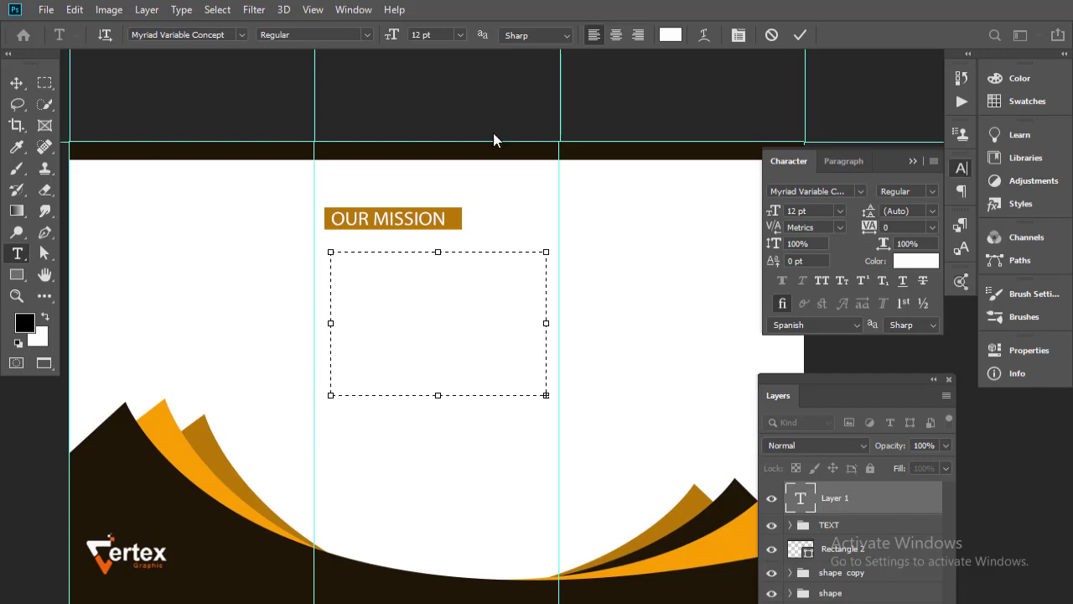
left_click(915, 261)
left_click(522, 506)
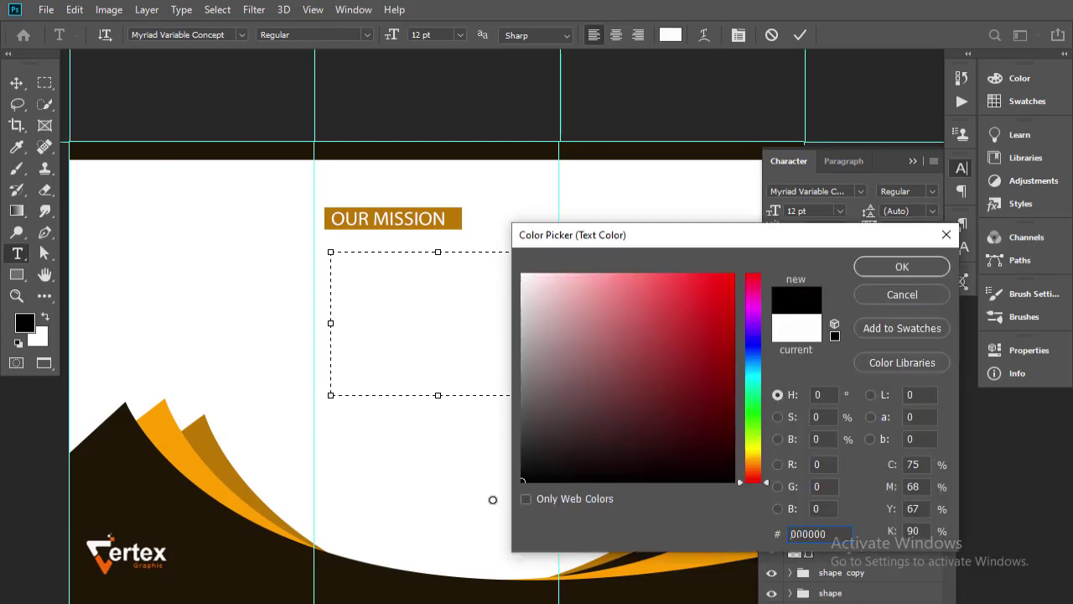
left_click(935, 273)
Select all the placeholder paragraph and set its colour to #000000.
left_click(315, 9)
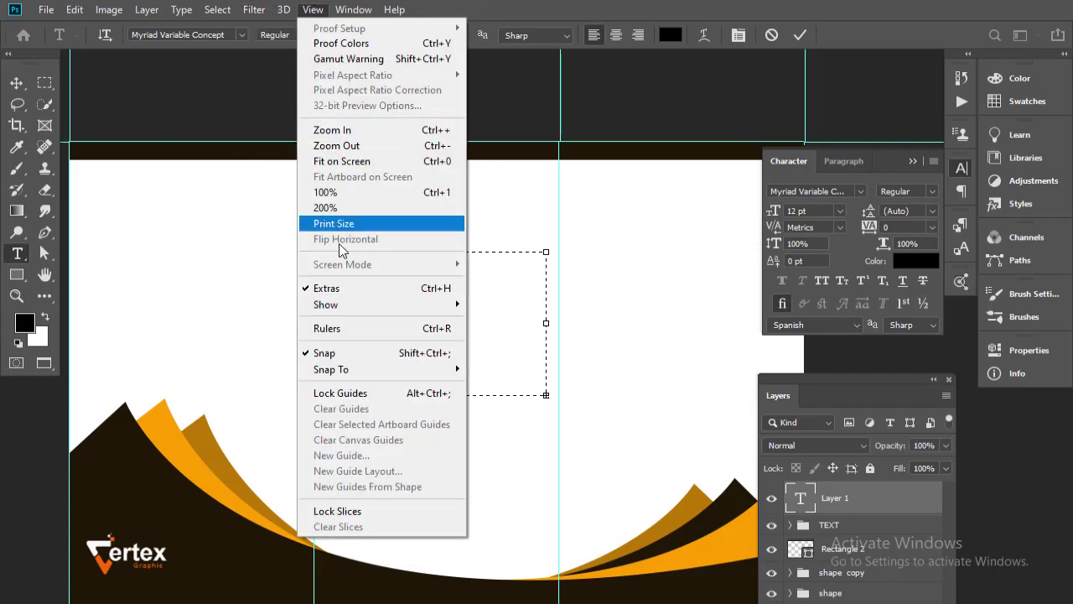
left_click(348, 9)
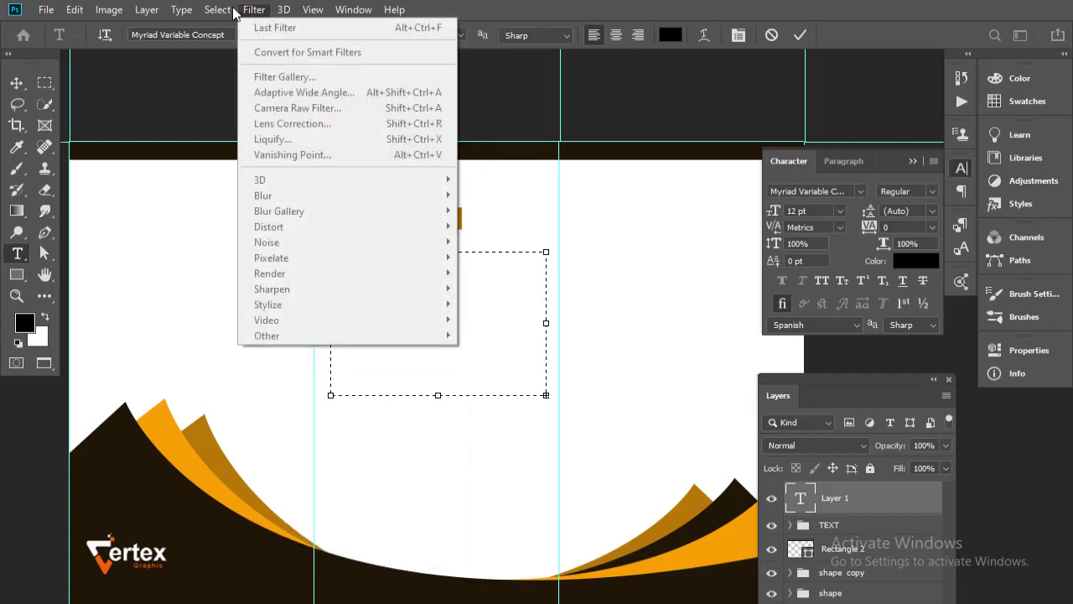
left_click(223, 28)
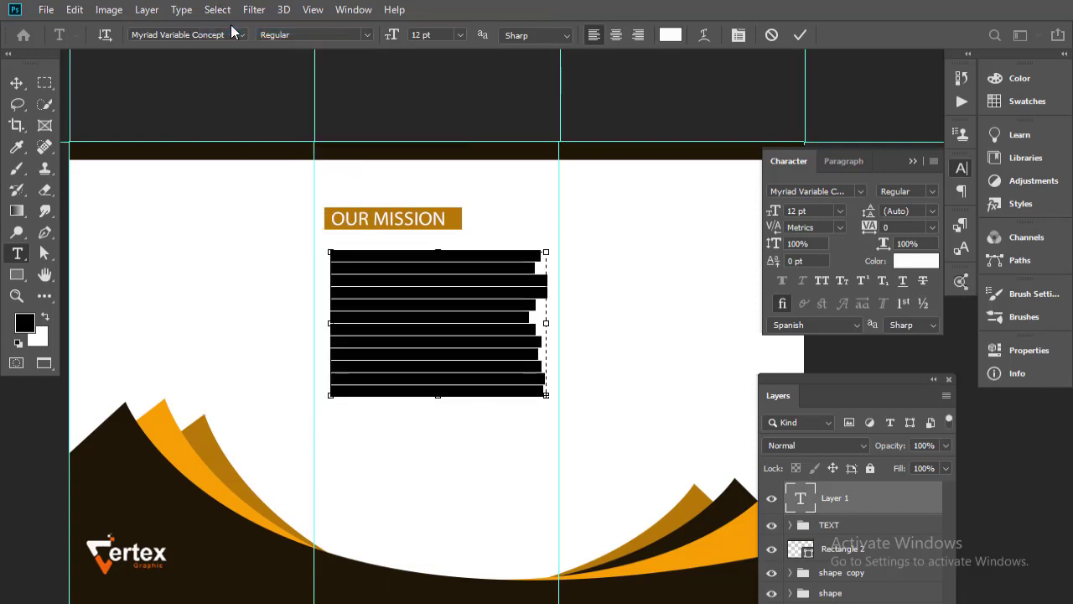
left_click(17, 83)
left_click(916, 261)
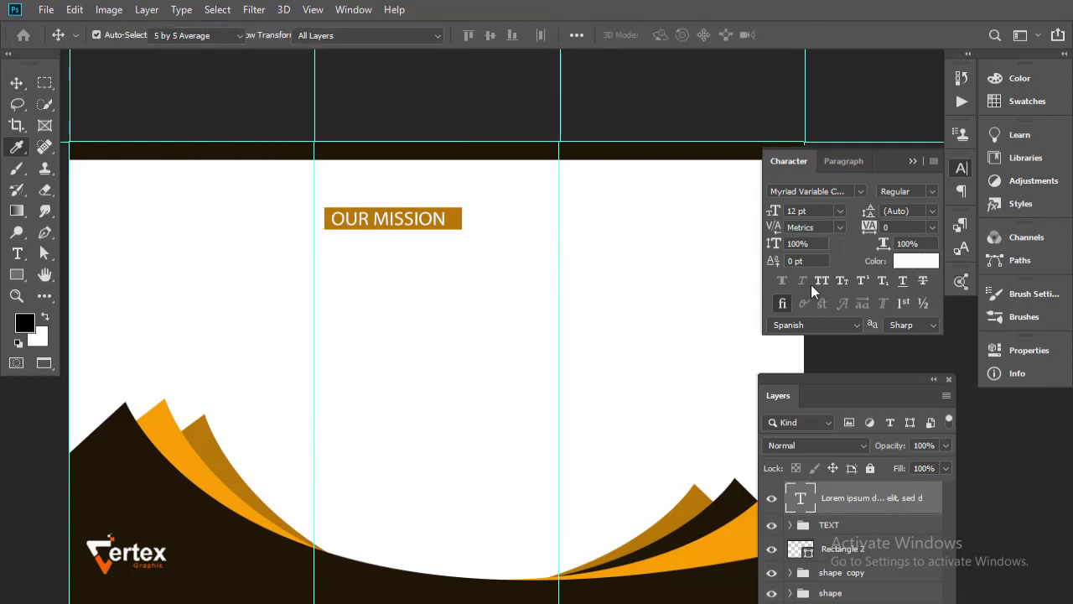
type("000000")
left_click(902, 265)
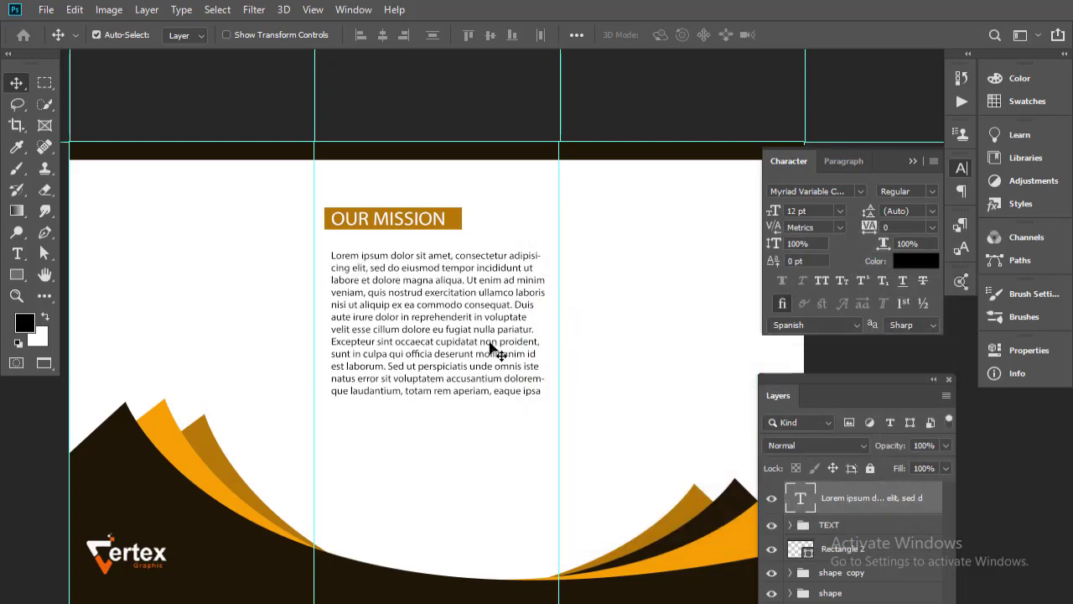
Move the paragraph up under OUR MISSION and trim it to end at 'officia deserunt'.
left_click_drag(492, 347, 481, 344)
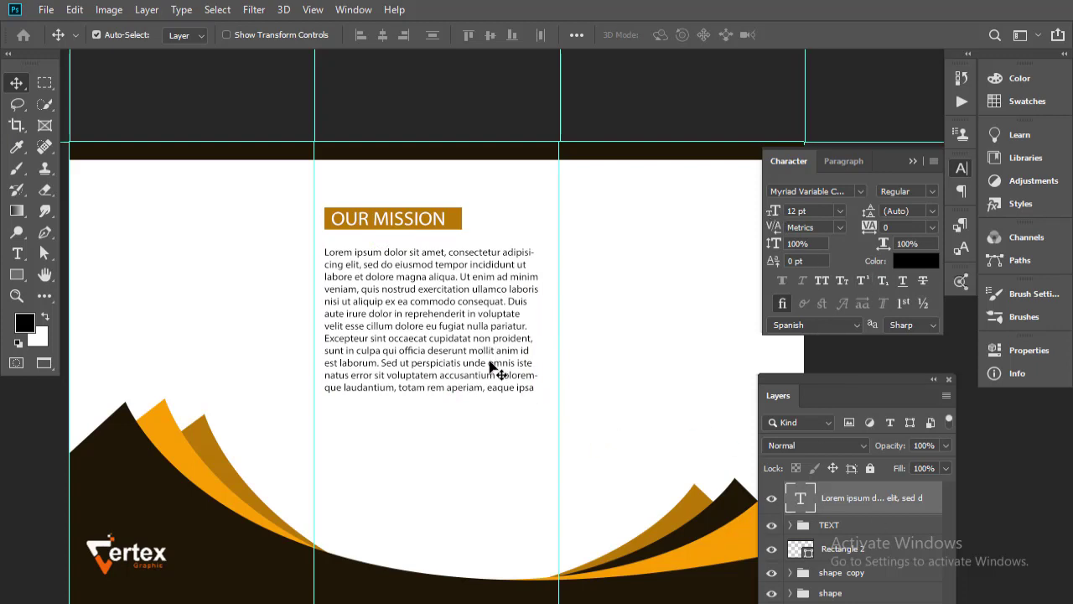
key("Up")
key("Up")
key("Up")
key("Up")
key("Up")
key("Up")
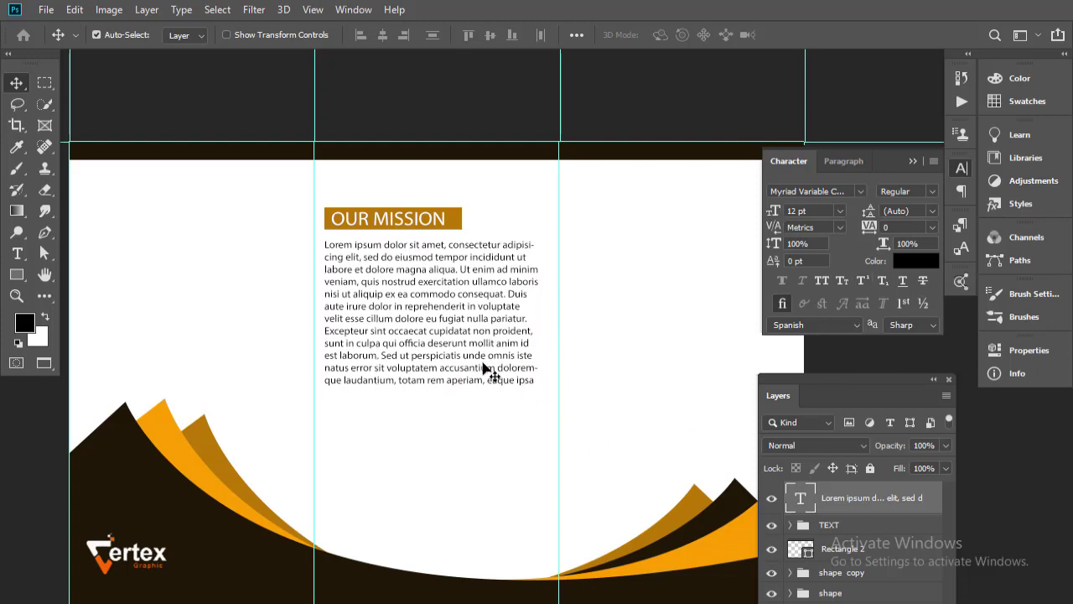
key("Up")
key("Up")
key("Up")
key("Up")
key("Up")
key("Up")
key("t")
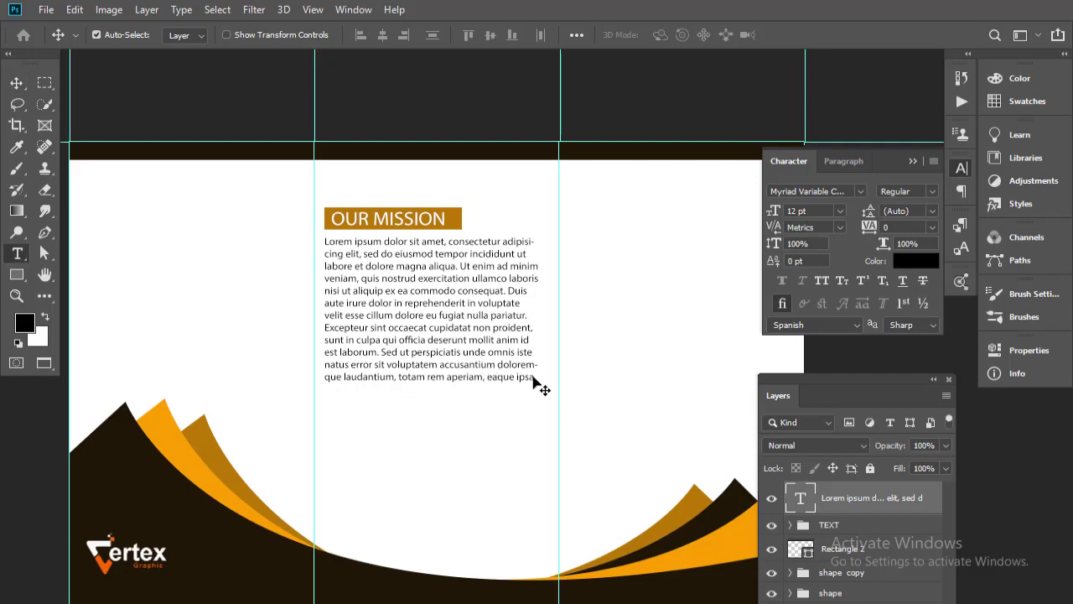
key("Return")
left_click_drag(541, 384, 535, 347)
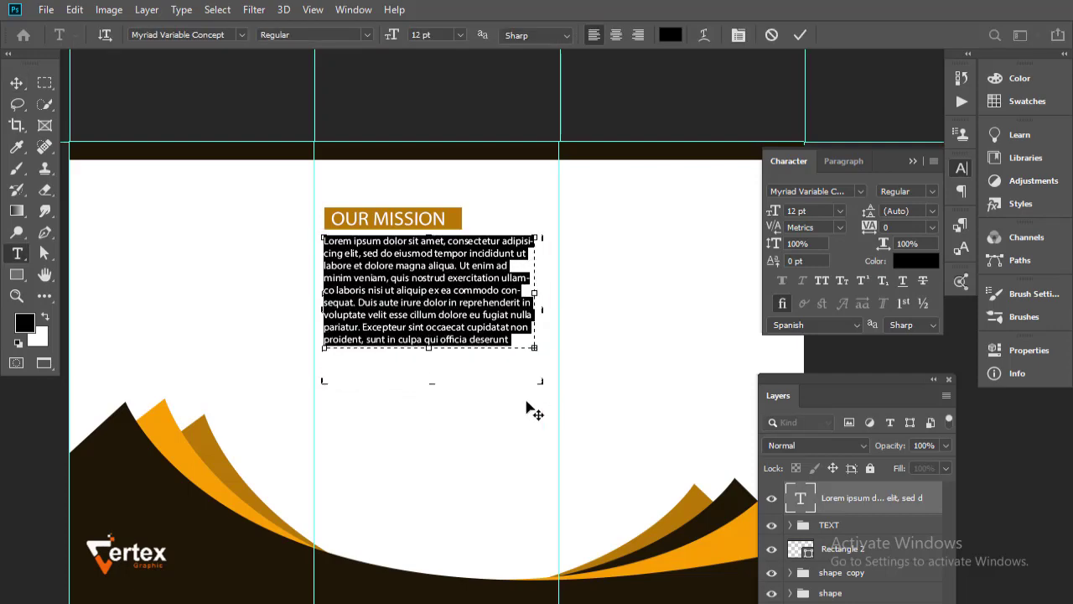
left_click(45, 83)
Move the paragraph layer into the TEXT group.
key("v")
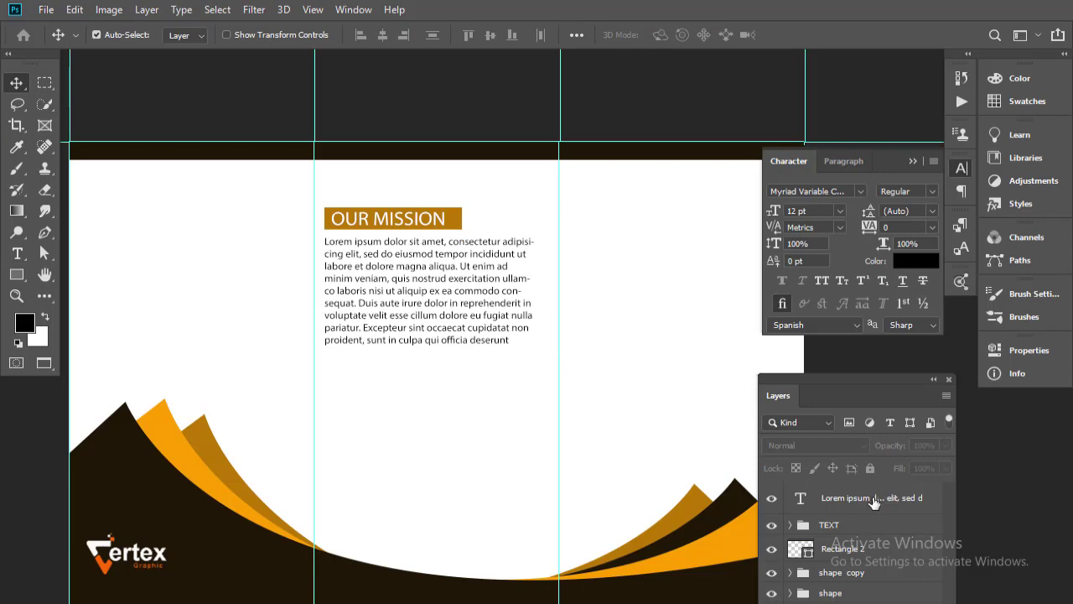
left_click_drag(875, 501, 864, 526)
left_click_drag(778, 395, 739, 306)
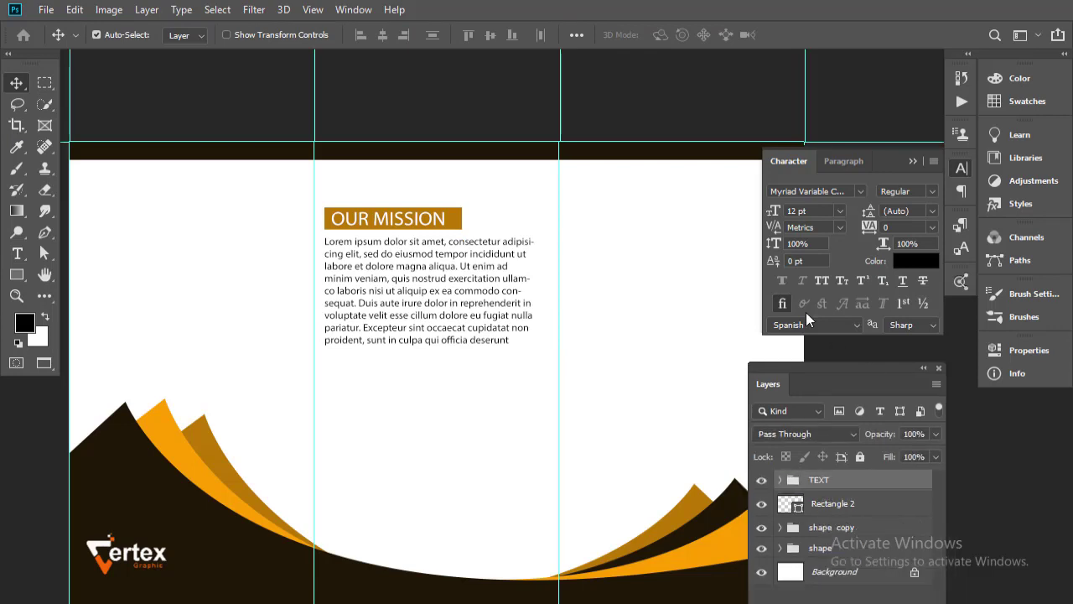
Duplicate the TEXT group and move the copy down beneath the original paragraph.
left_click(913, 167)
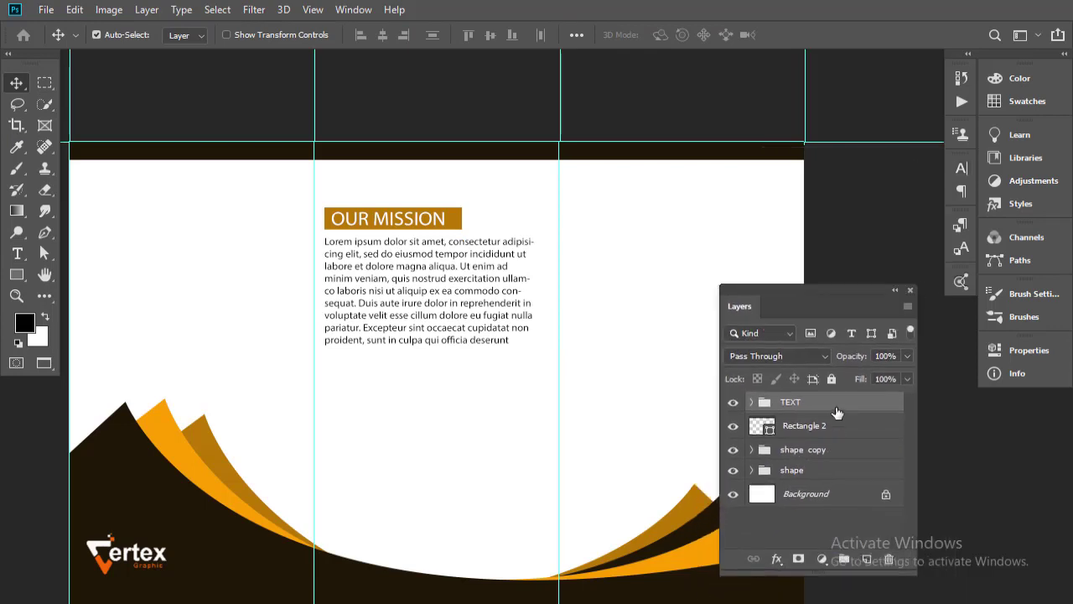
left_click_drag(791, 402, 868, 559)
key("ctrl+t")
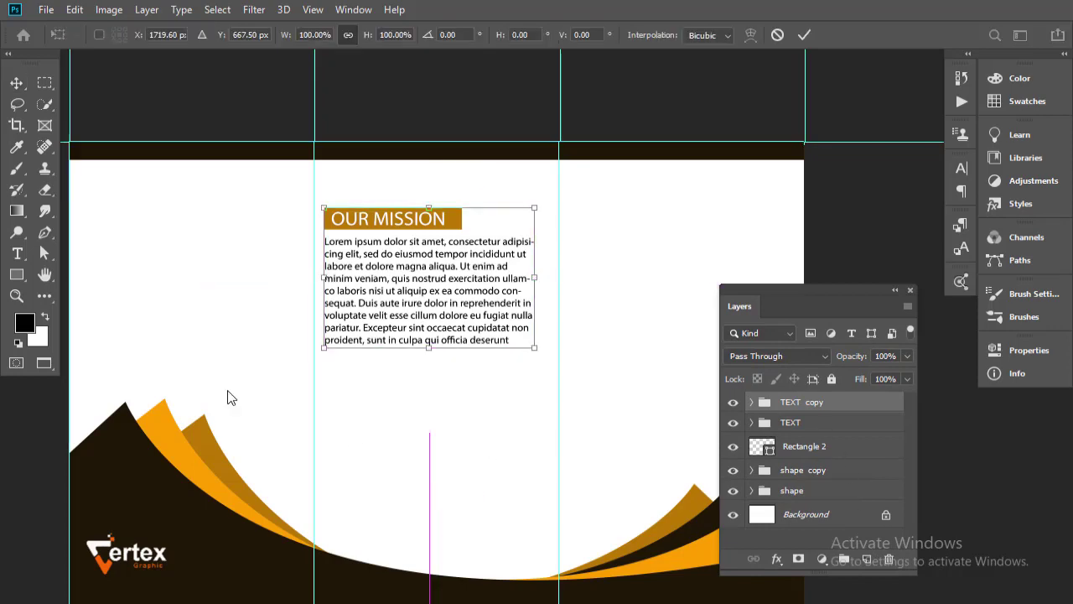
left_click_drag(377, 271, 382, 420)
key("Return")
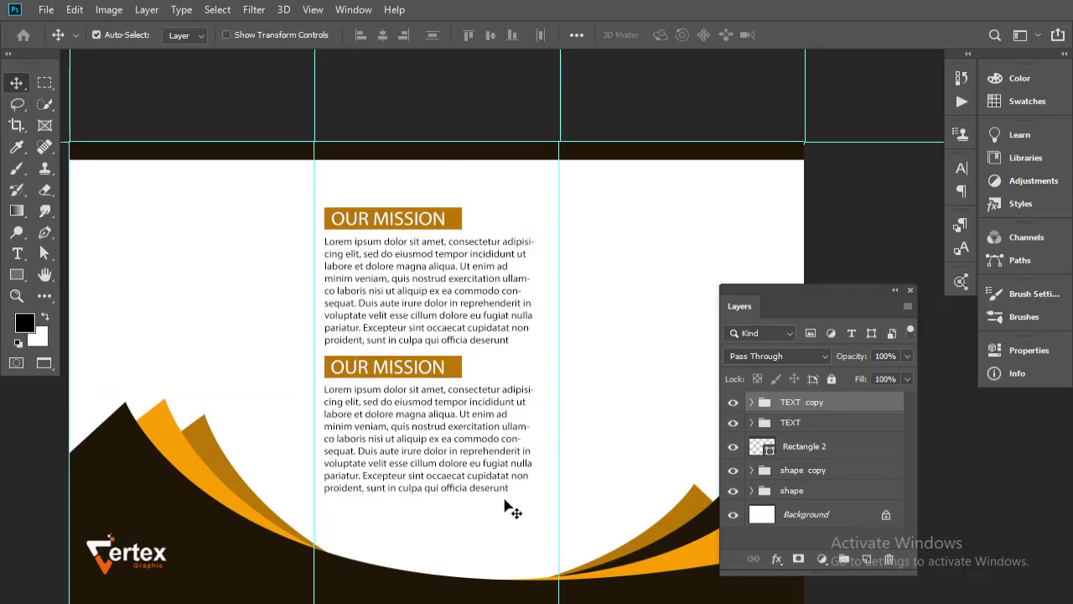
Widen both text blocks slightly, then clear the lower OUR MISSION heading for retyping.
key("ctrl+t")
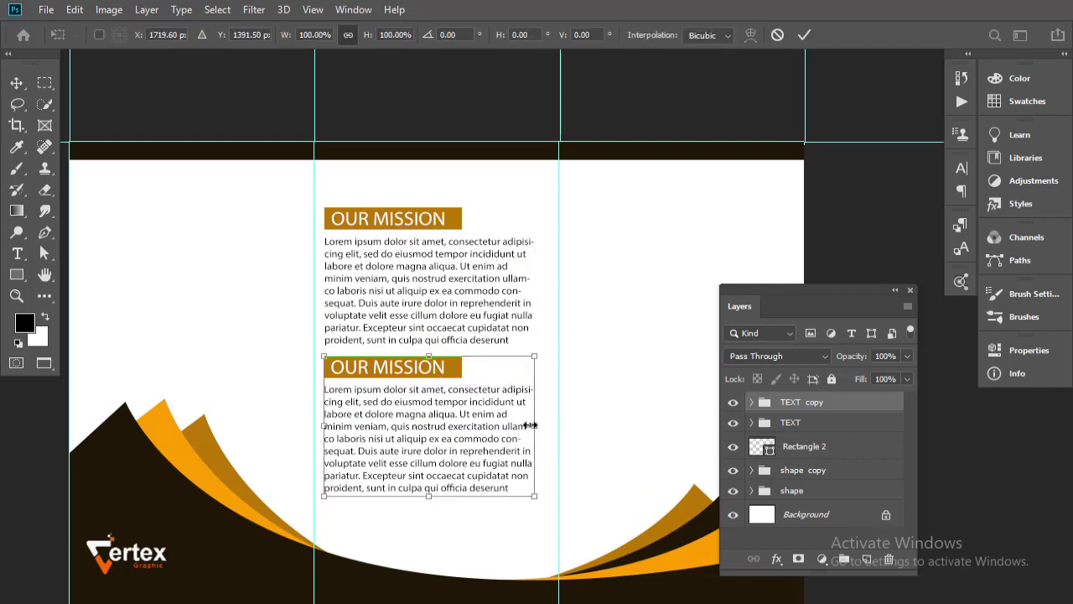
left_click_drag(533, 426, 546, 427)
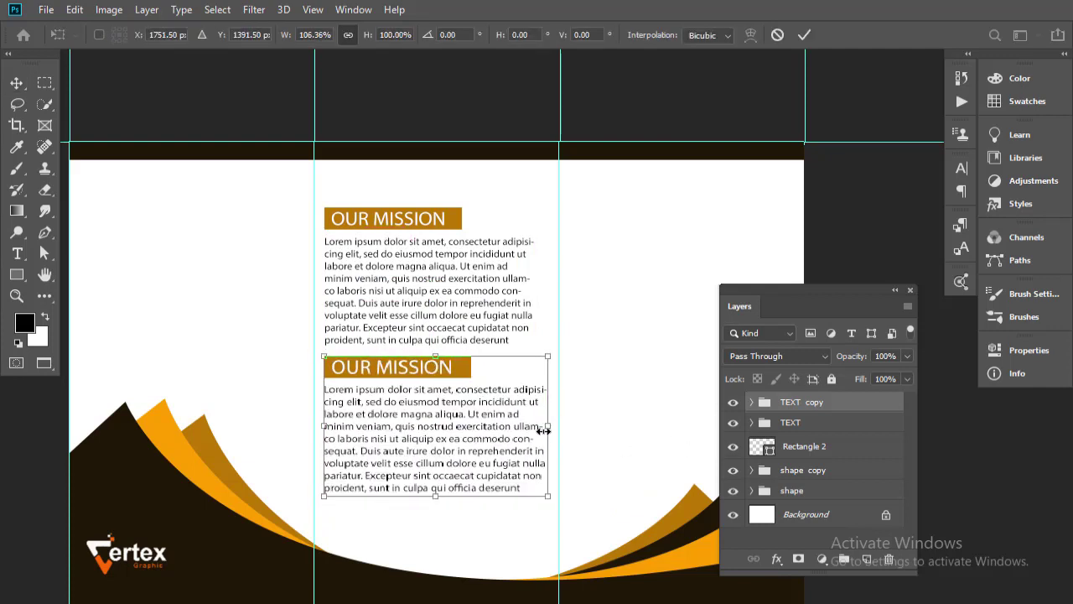
key("Return")
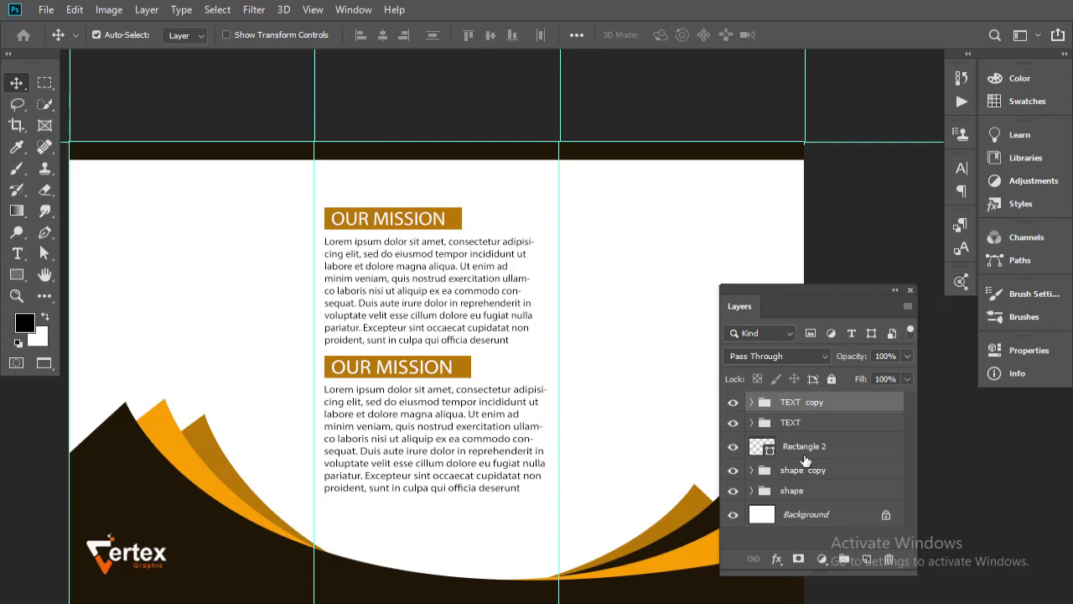
left_click(788, 424)
key("ctrl+t")
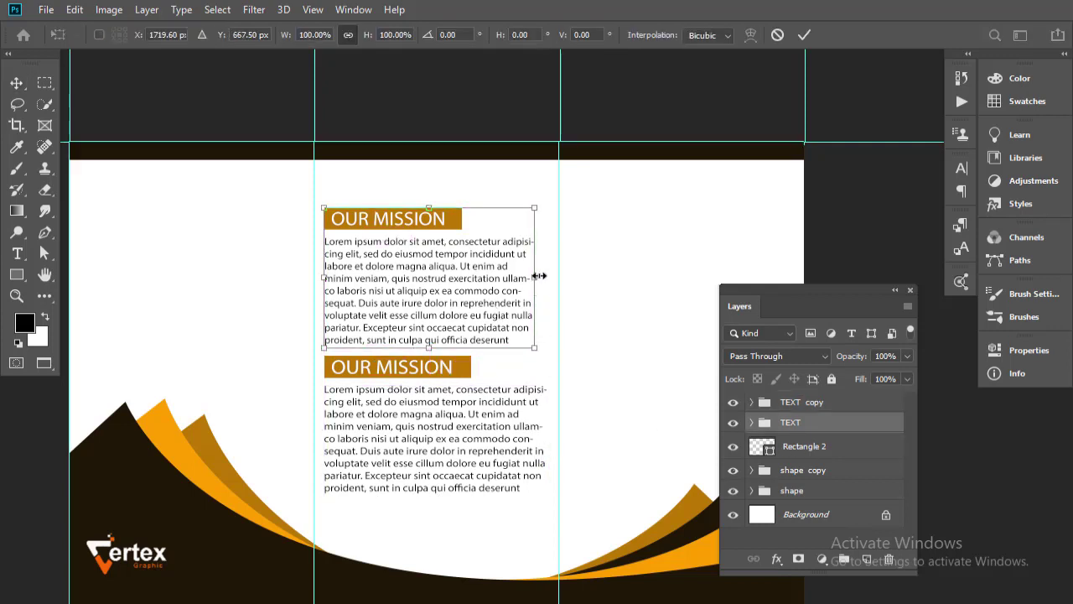
left_click_drag(538, 276, 546, 284)
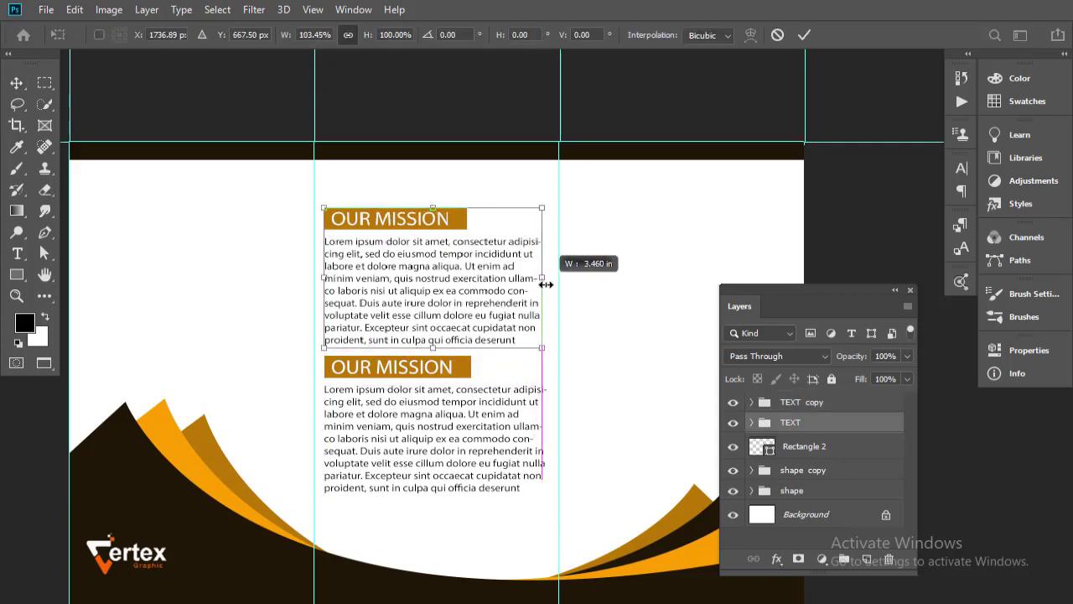
key("Return")
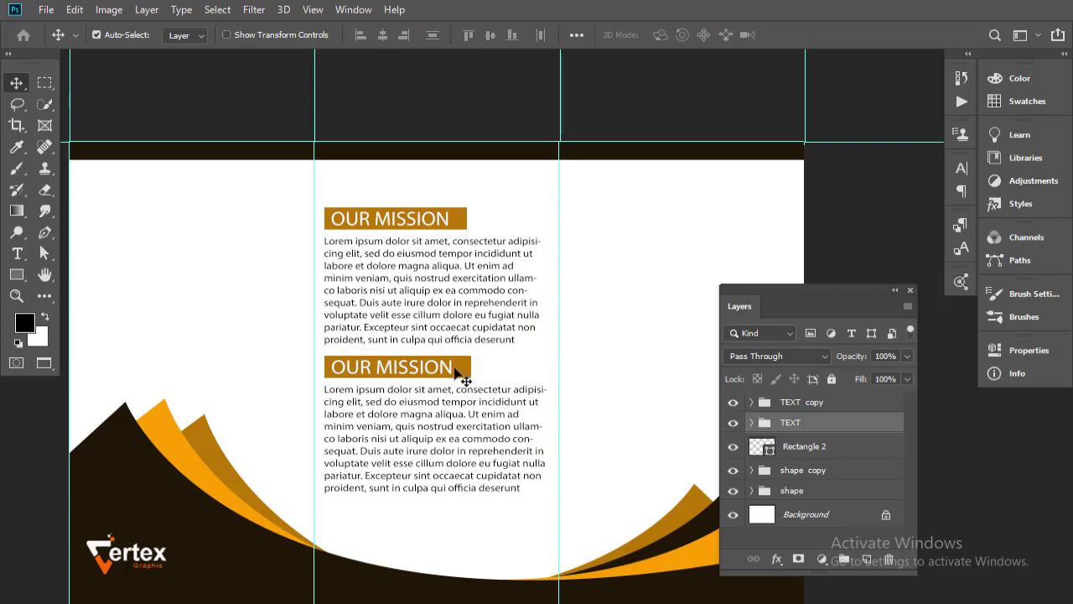
double_click(456, 369)
key("BackSpace")
type("RESPONSIBILITY")
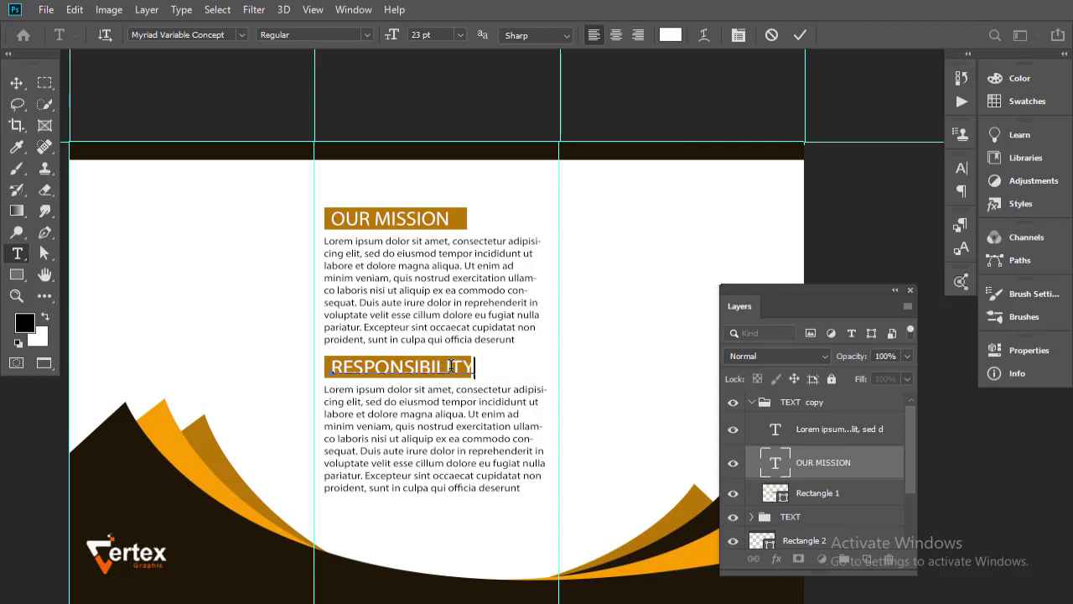
Commit the RESPONSIBILITY heading and stretch its orange bar wider to fit.
left_click(17, 82)
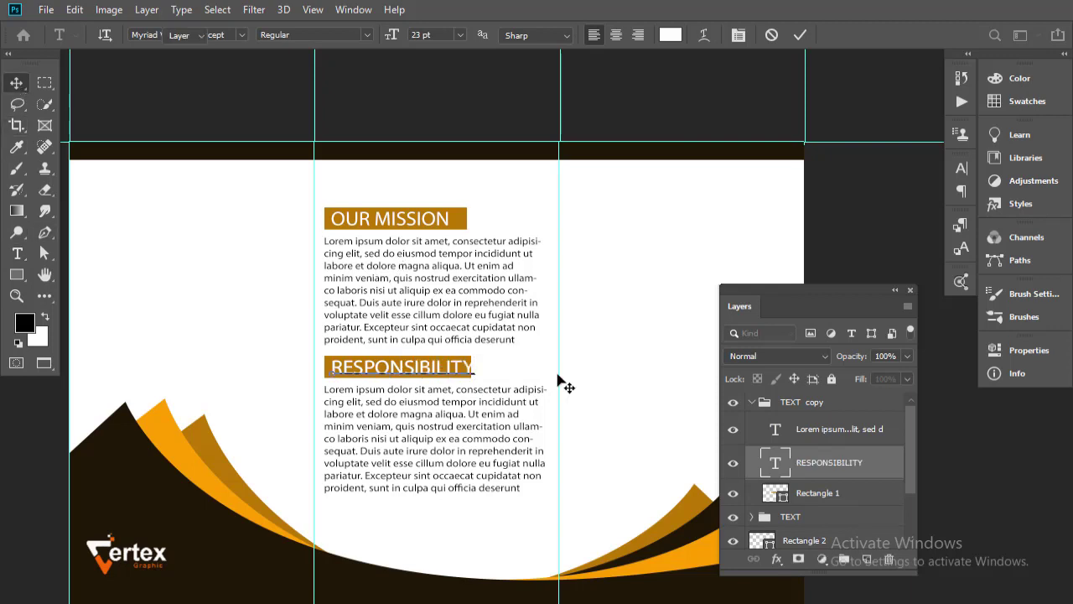
left_click(463, 374)
key("ctrl+t")
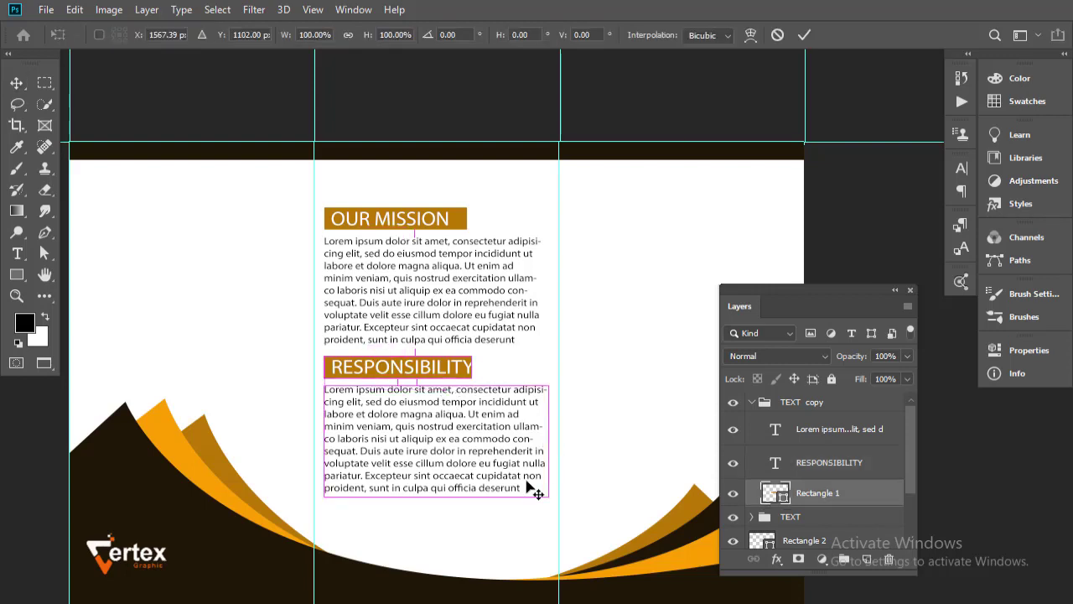
left_click_drag(472, 367, 498, 370)
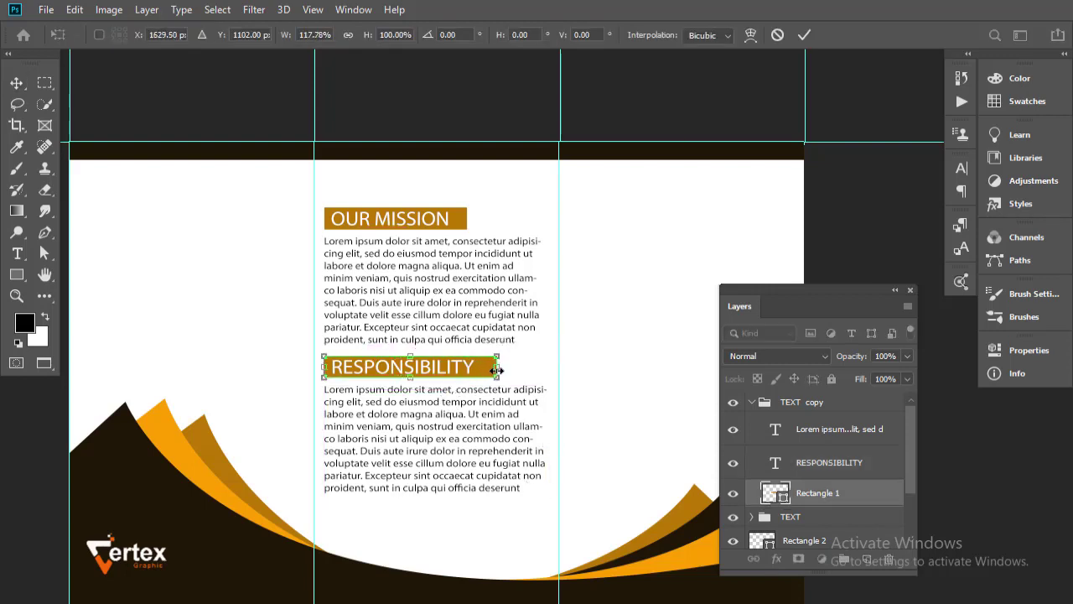
key("Return")
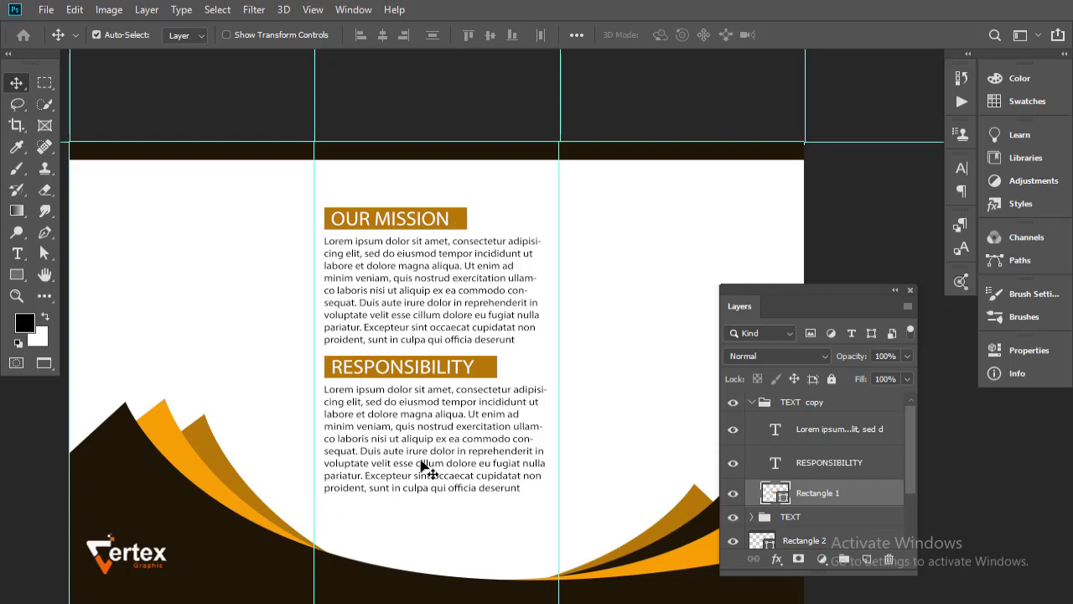
Select both TEXT groups and nudge them down two steps.
key("ctrl+minus")
left_click(752, 403)
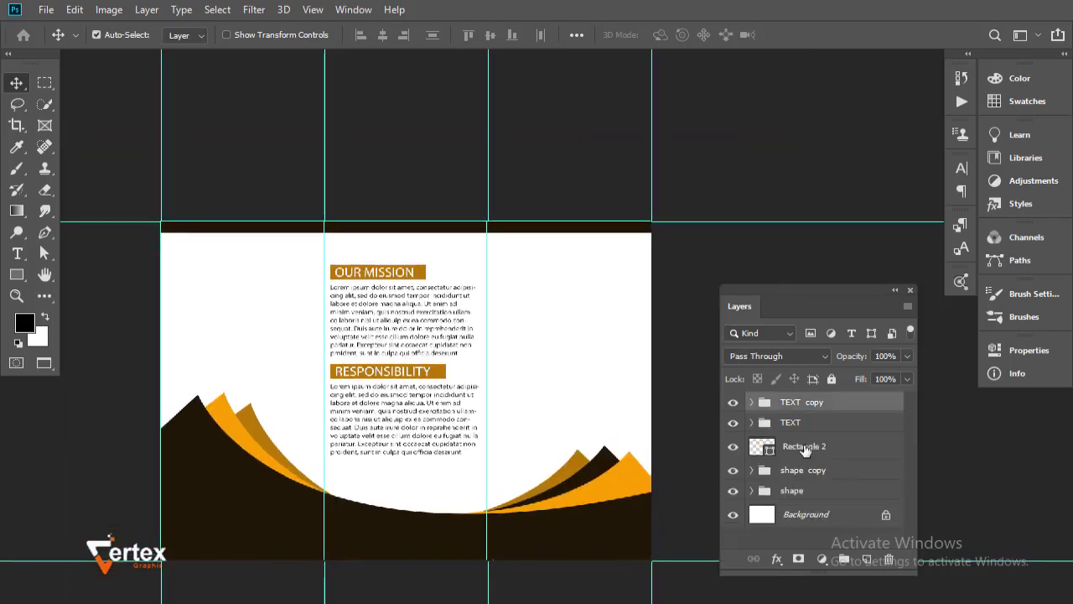
left_click(809, 423, "shift")
key("Down")
key("Down")
key("Down")
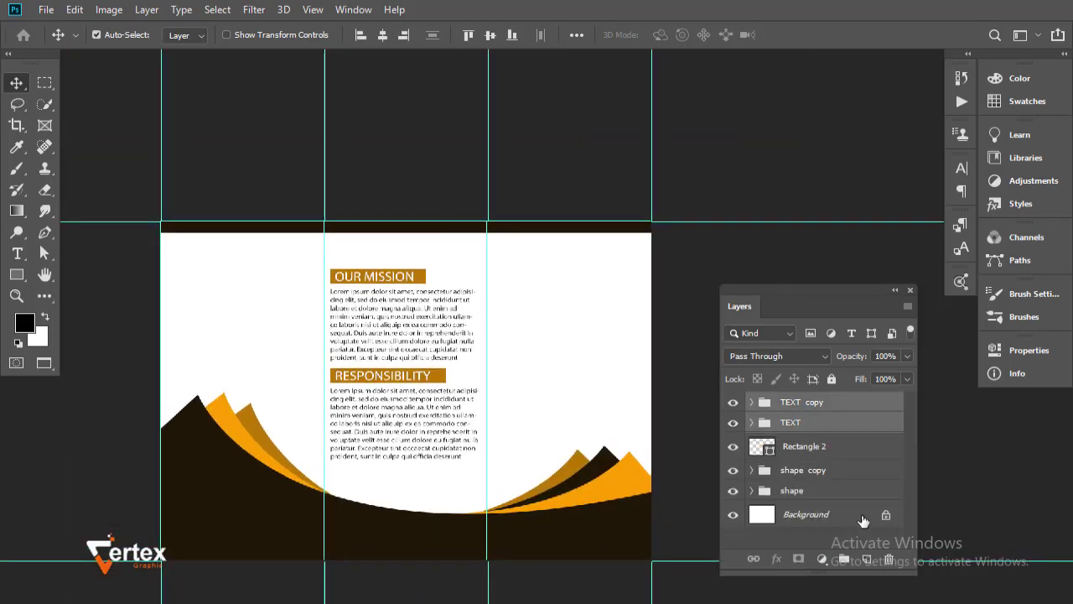
key("Down")
key("Down")
key("Down")
key("Down")
key("Down")
key("Down")
key("Down")
key("Down")
key("Down")
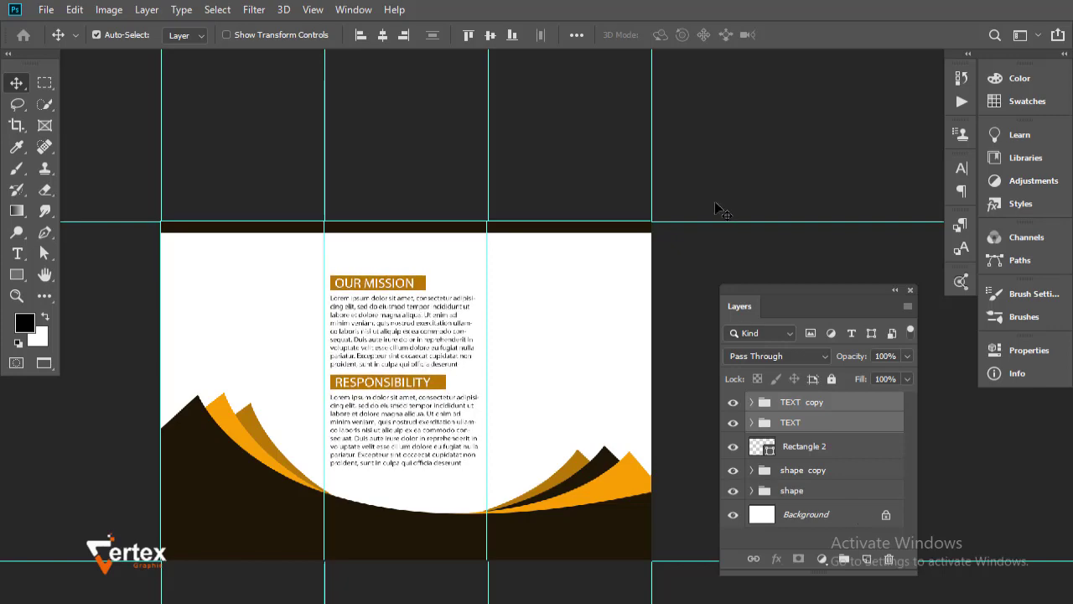
Draw a paragraph text box above OUR MISSION and fill it with pasted text.
left_click(717, 210)
scroll(335, 239, "up", 3)
key("t")
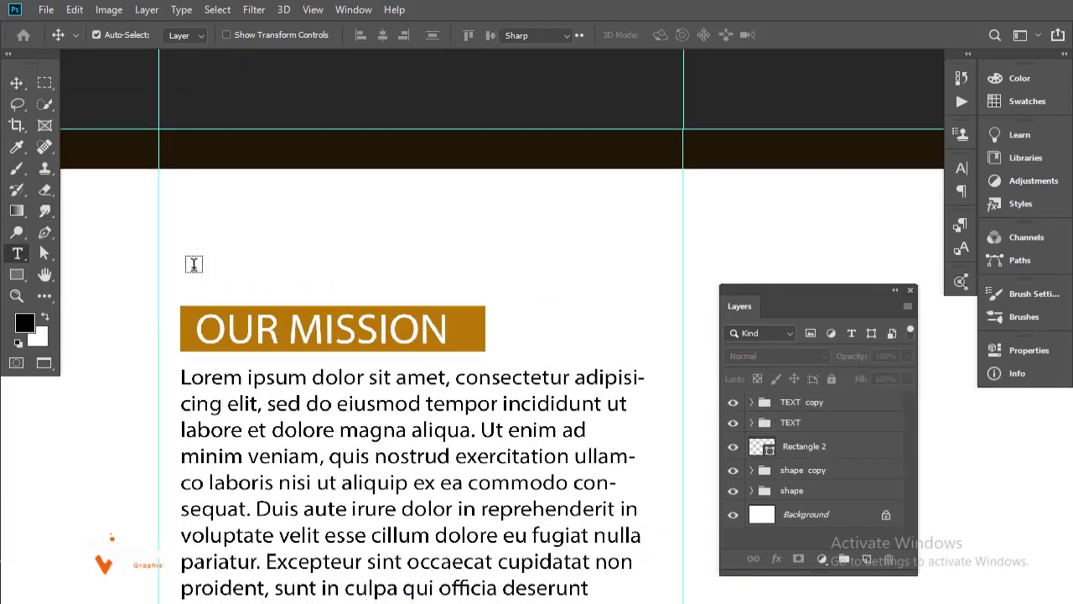
left_click_drag(196, 184, 690, 270)
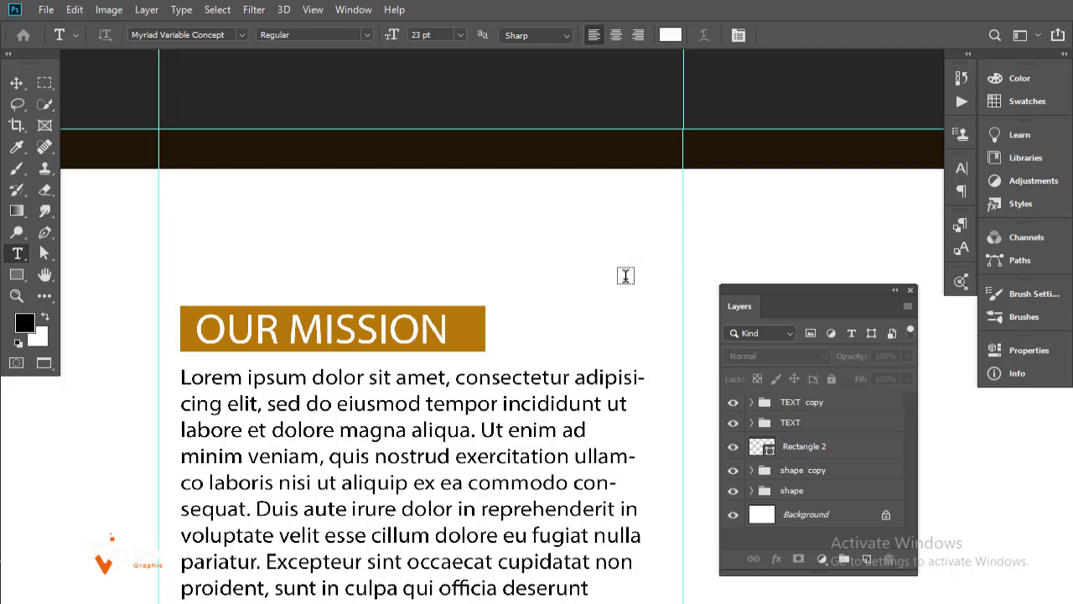
key("ctrl+v")
left_click(16, 83)
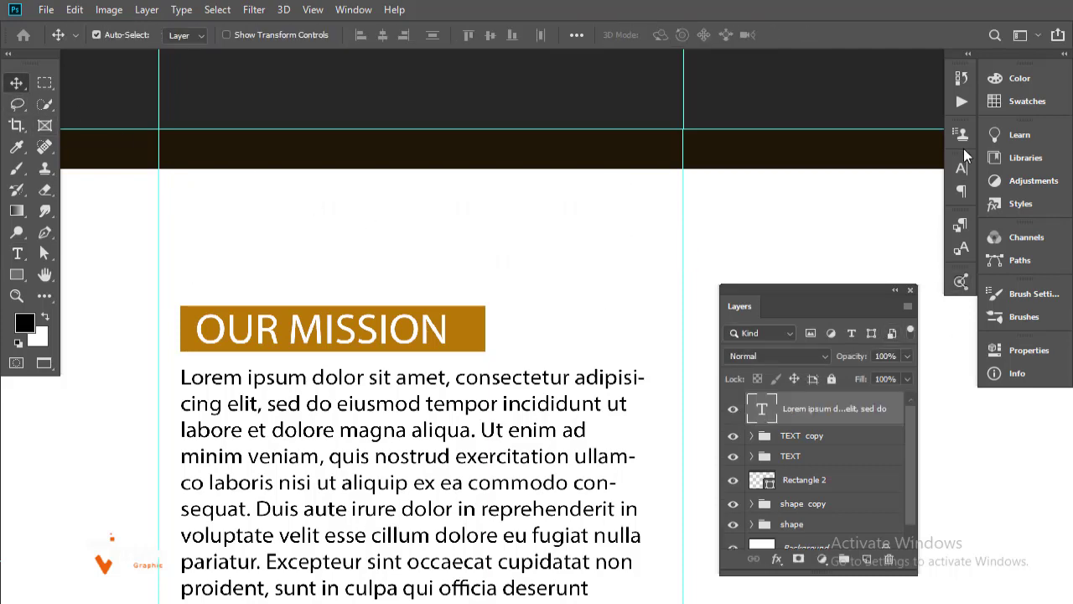
Make the intro paragraph black (000000) at 13 pt.
left_click(962, 167)
left_click(927, 261)
type("000000")
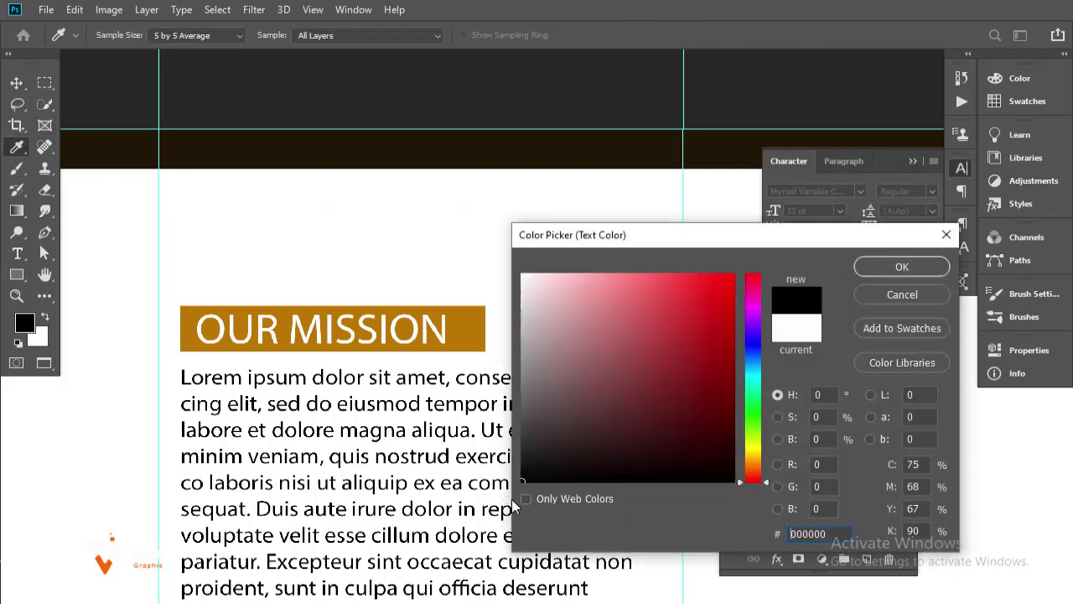
left_click(901, 266)
left_click_drag(785, 211, 772, 212)
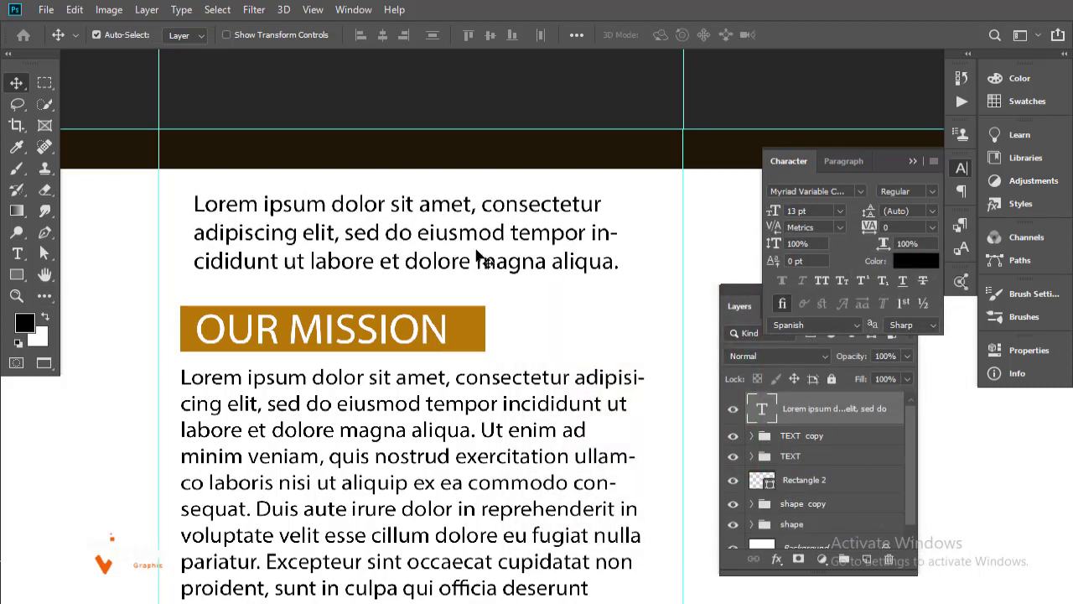
Nudge the intro paragraph left and down into place above the heading.
key("shift+Left")
key("Down")
key("Down")
key("Down")
key("Left")
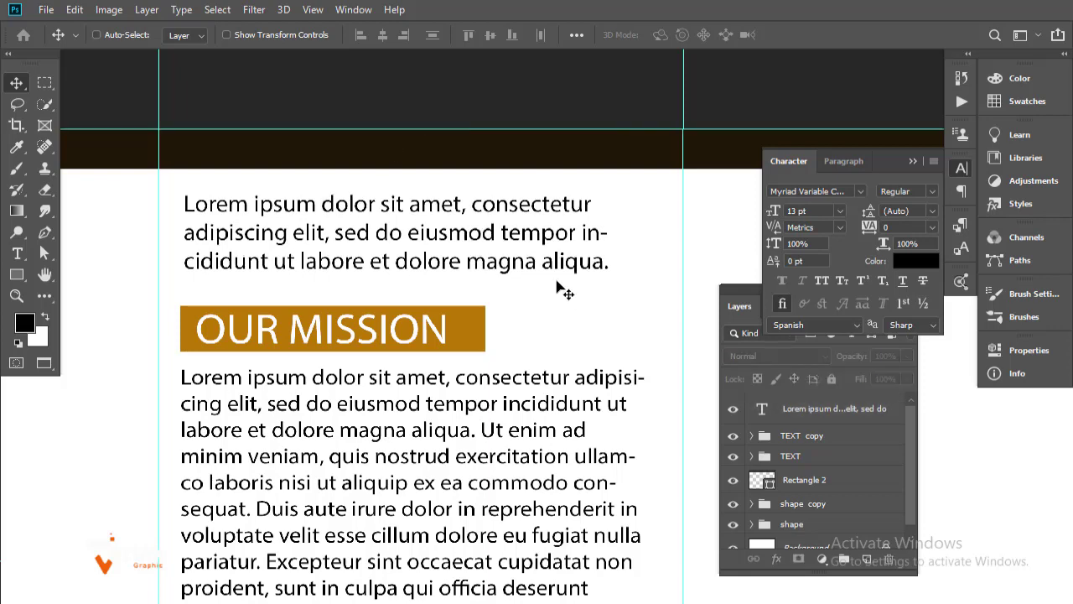
scroll(444, 372, "down", 1)
scroll(460, 366, "down", 3)
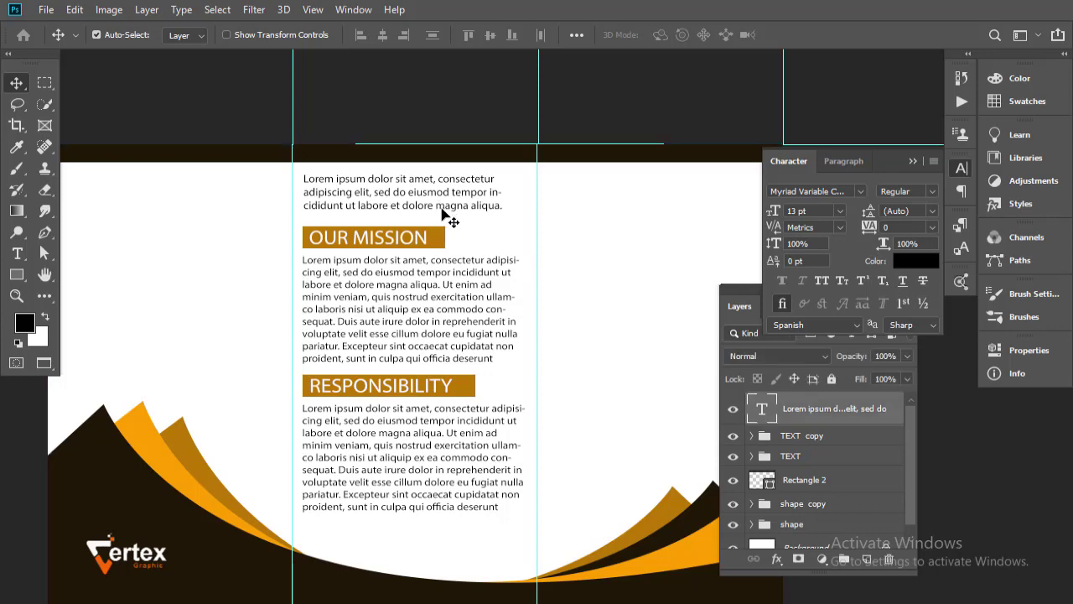
key("Down")
key("Down")
key("Down")
key("Down")
key("Down")
key("Down")
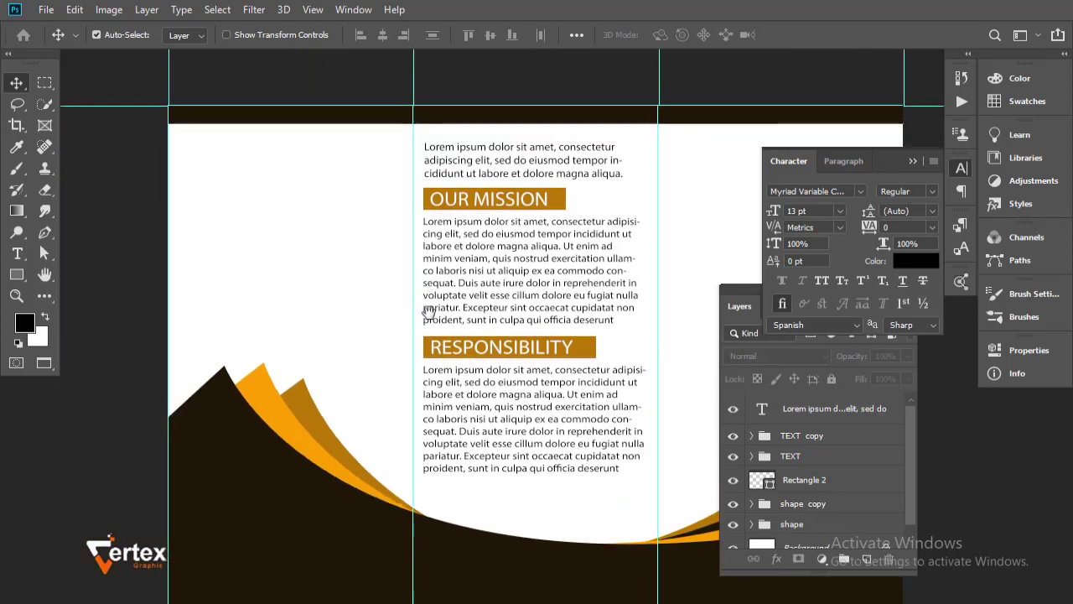
mouse_move(343, 356)
left_mouse_down()
mouse_move(293, 267)
mouse_move(325, 262)
left_mouse_up()
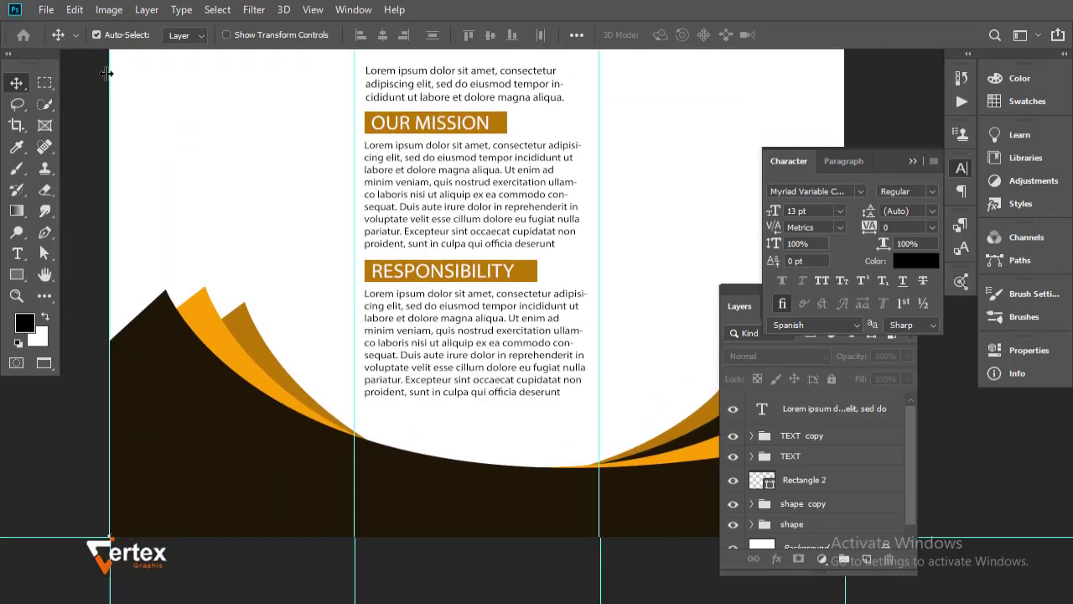
Place png-logo from E:\VERTEX LOGO as an embedded image.
left_click(46, 9)
left_click(108, 326)
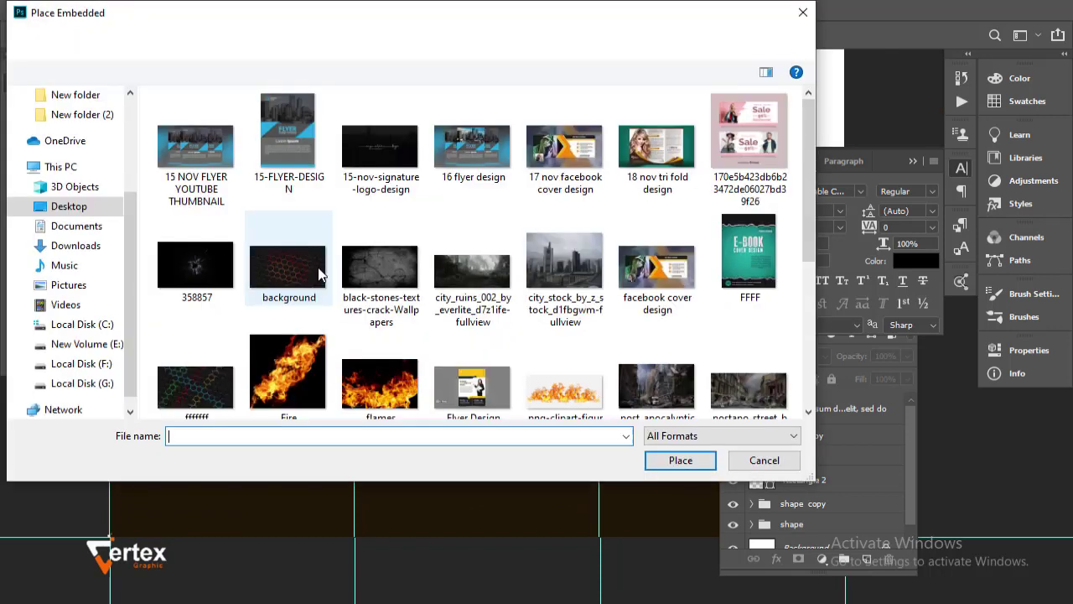
left_click(84, 344)
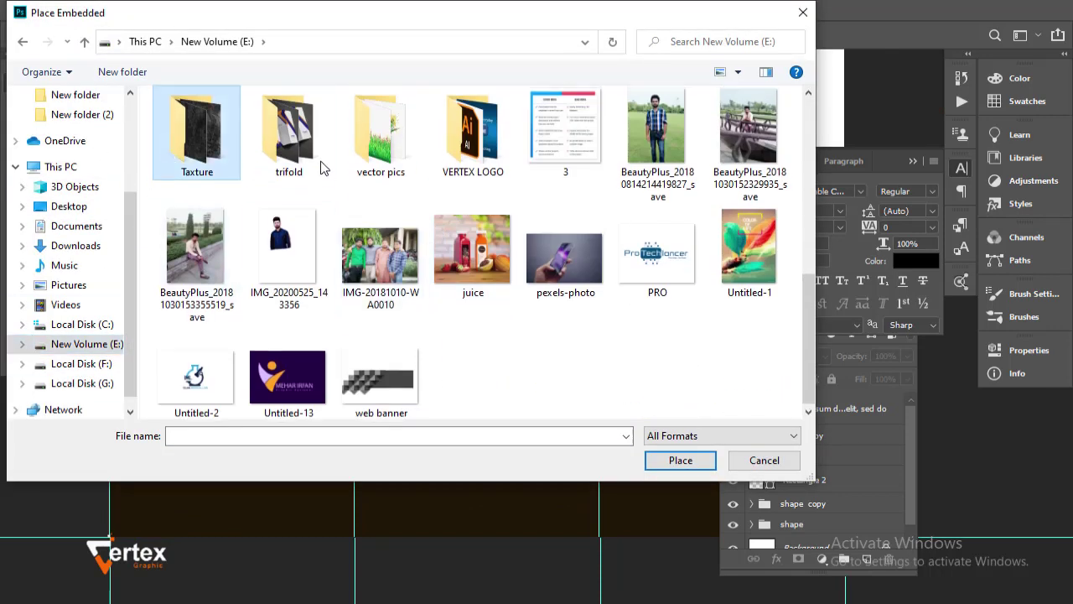
double_click(472, 126)
left_click(648, 117)
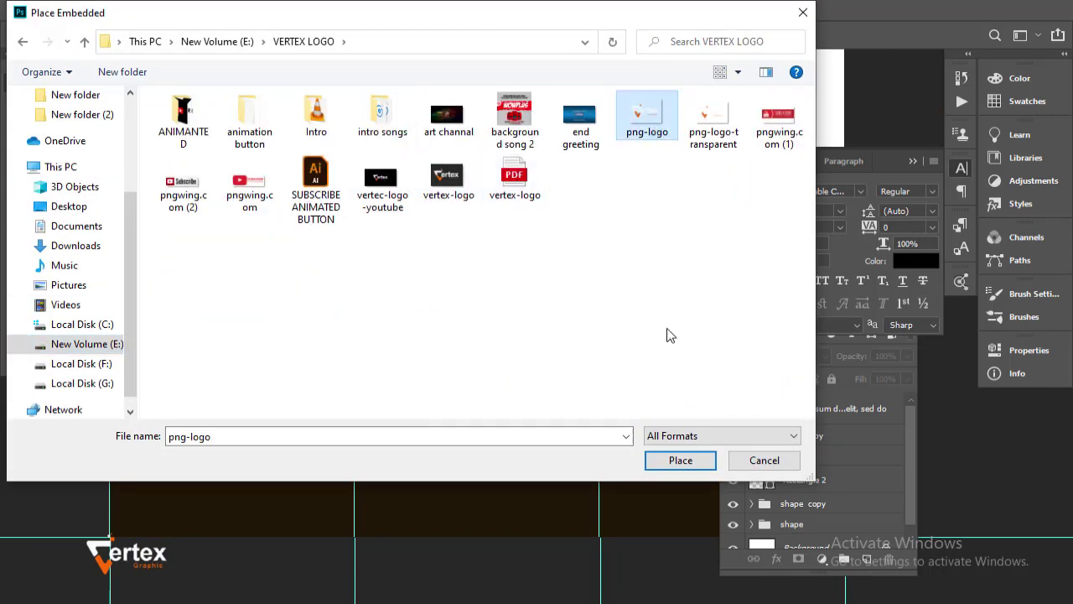
left_click(681, 460)
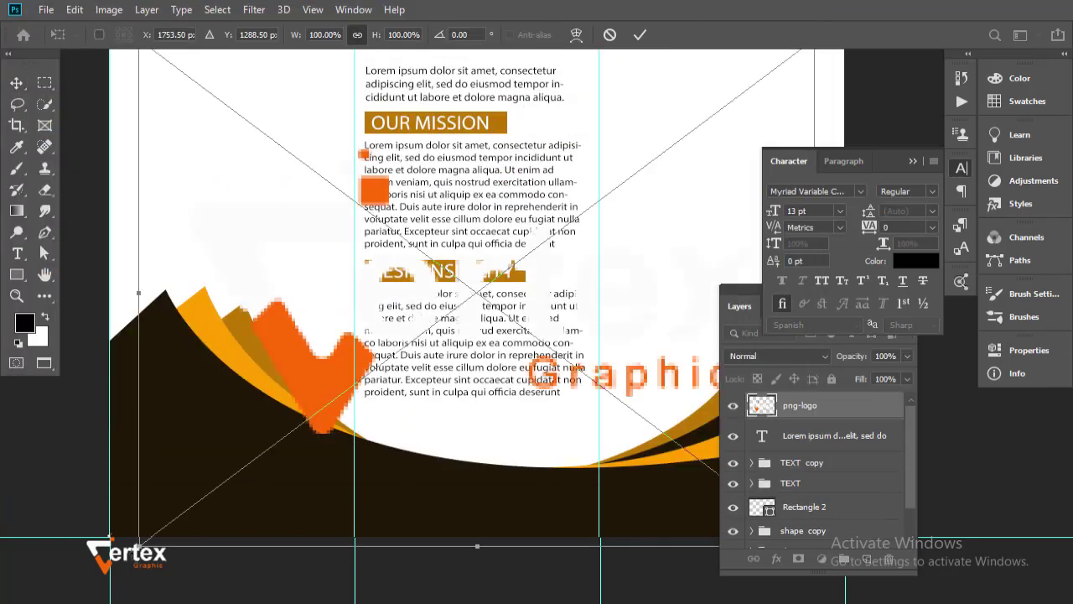
Scale the logo to about 13% and position it on the lower-left dark wave.
left_click_drag(156, 535, 628, 196)
left_click_drag(584, 233, 210, 352)
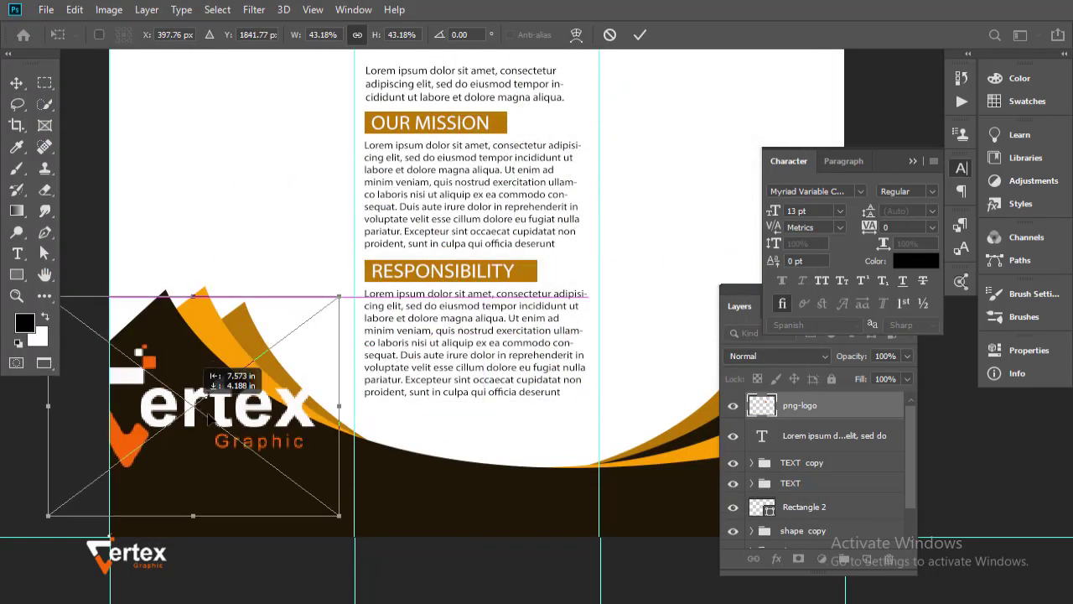
mouse_move(323, 295)
left_mouse_down()
mouse_move(372, 307)
mouse_move(216, 412)
mouse_move(233, 379)
mouse_move(241, 391)
left_mouse_up()
left_click_drag(189, 419, 198, 387)
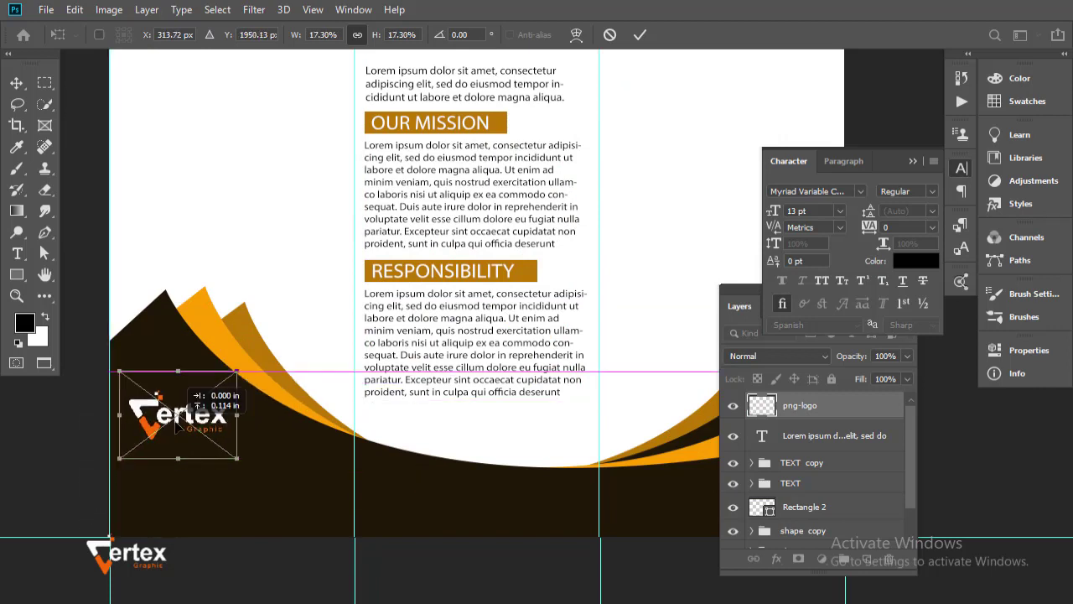
mouse_move(245, 457)
left_mouse_down()
mouse_move(220, 436)
mouse_move(202, 366)
left_mouse_up()
key("Return")
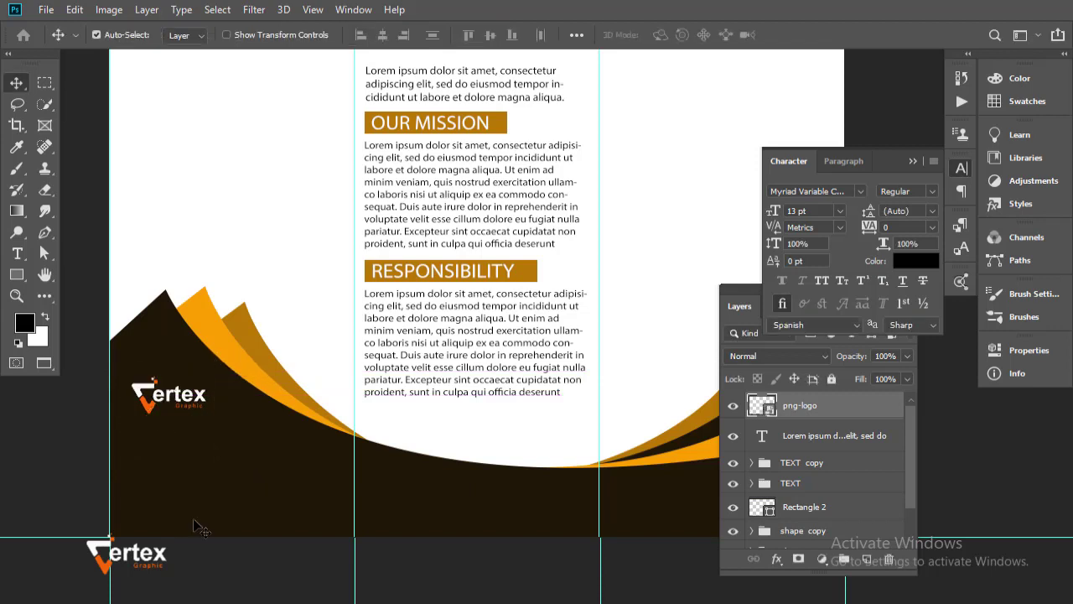
Add a placeholder paragraph below the logo, coloured brown #8f6929.
left_click(17, 253)
left_click_drag(140, 442, 321, 504)
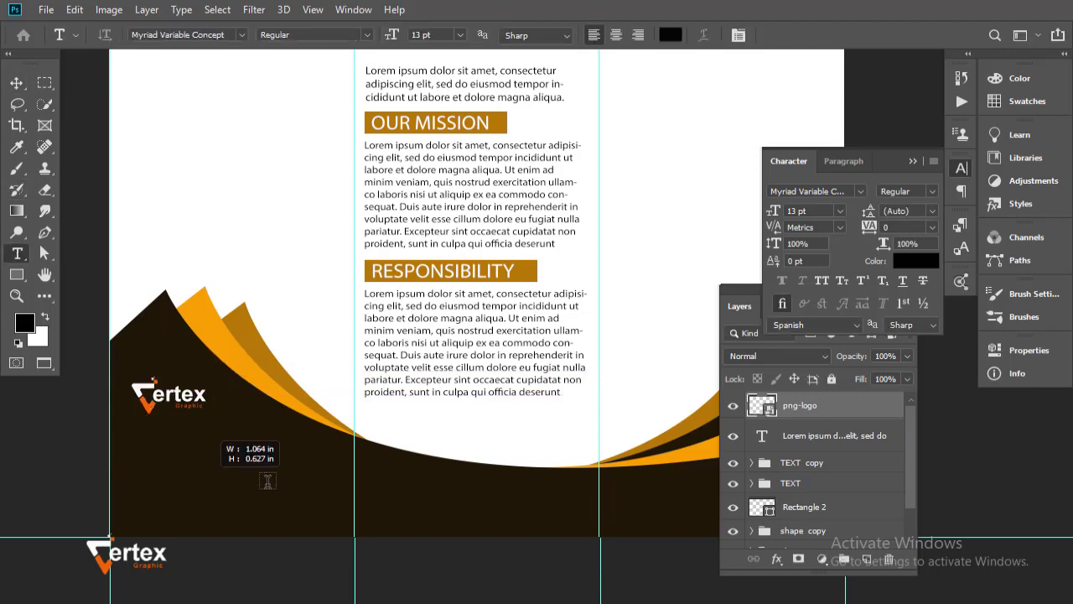
left_click(17, 83)
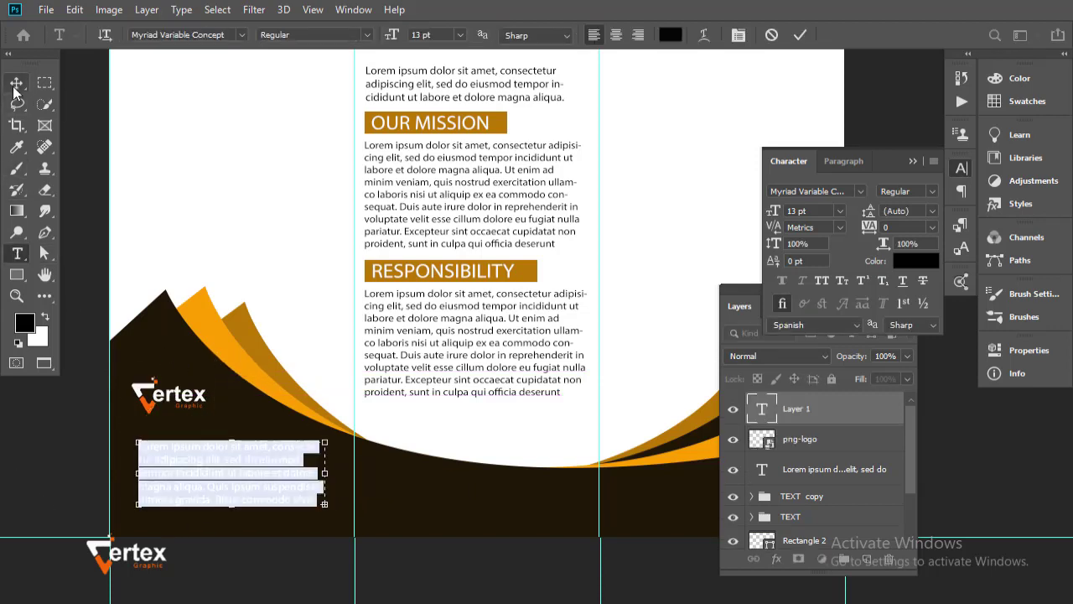
left_click(915, 261)
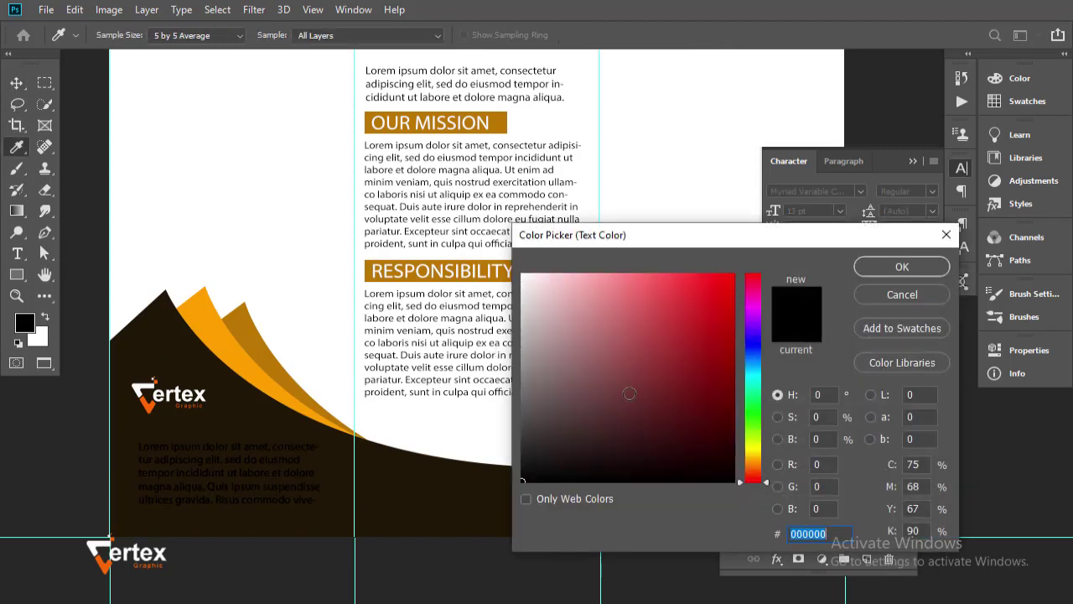
left_click(262, 348)
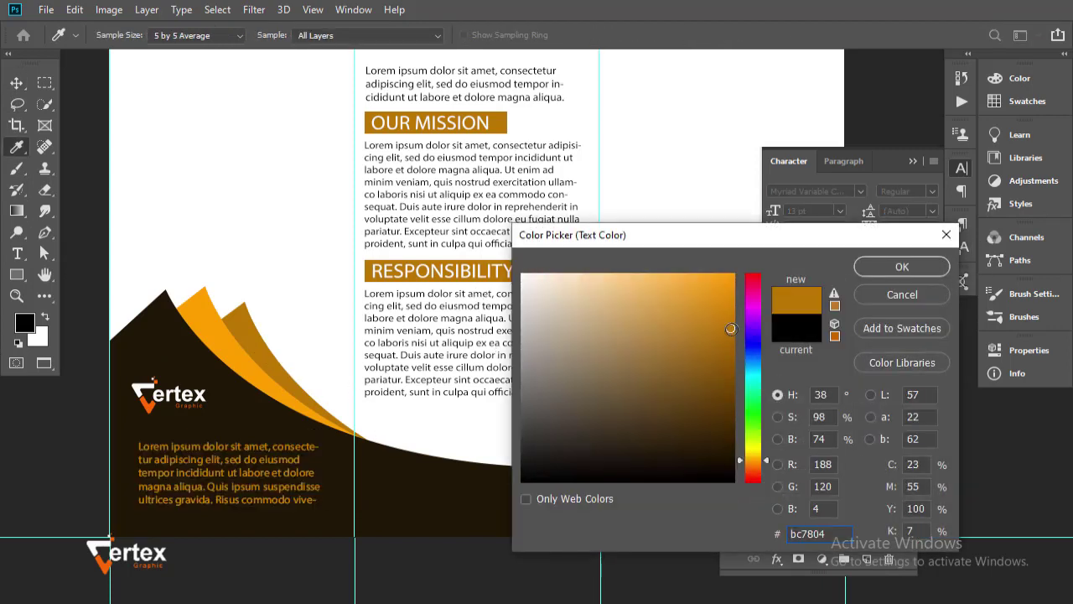
mouse_move(731, 328)
left_mouse_down()
mouse_move(675, 366)
mouse_move(631, 375)
left_mouse_up()
left_click(922, 273)
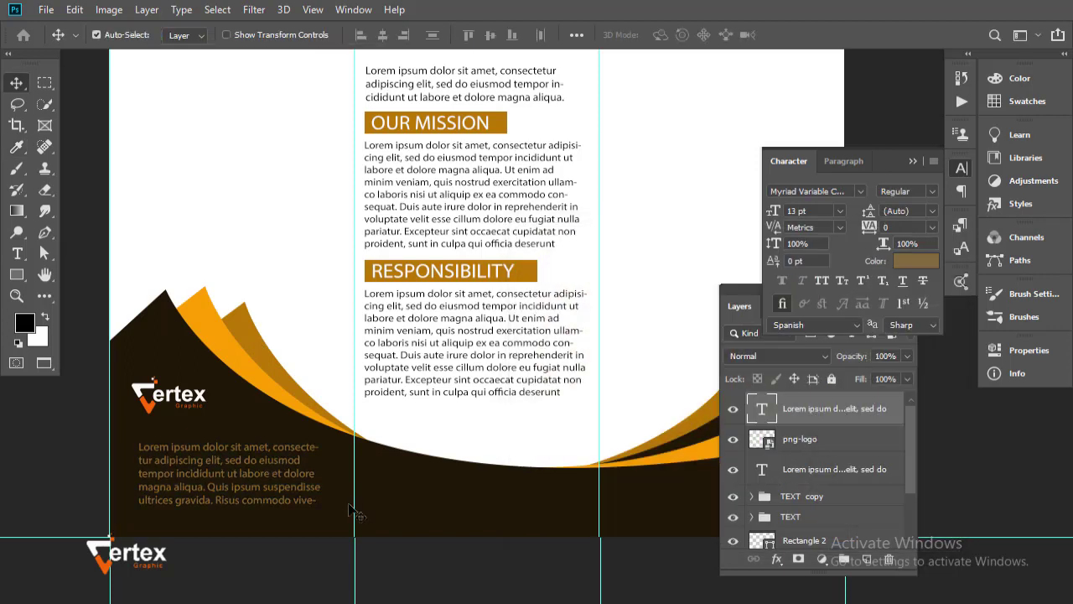
Nudge the brown paragraph and the logo so they line up.
key("Up")
key("Up")
key("Up")
key("Up")
key("Up")
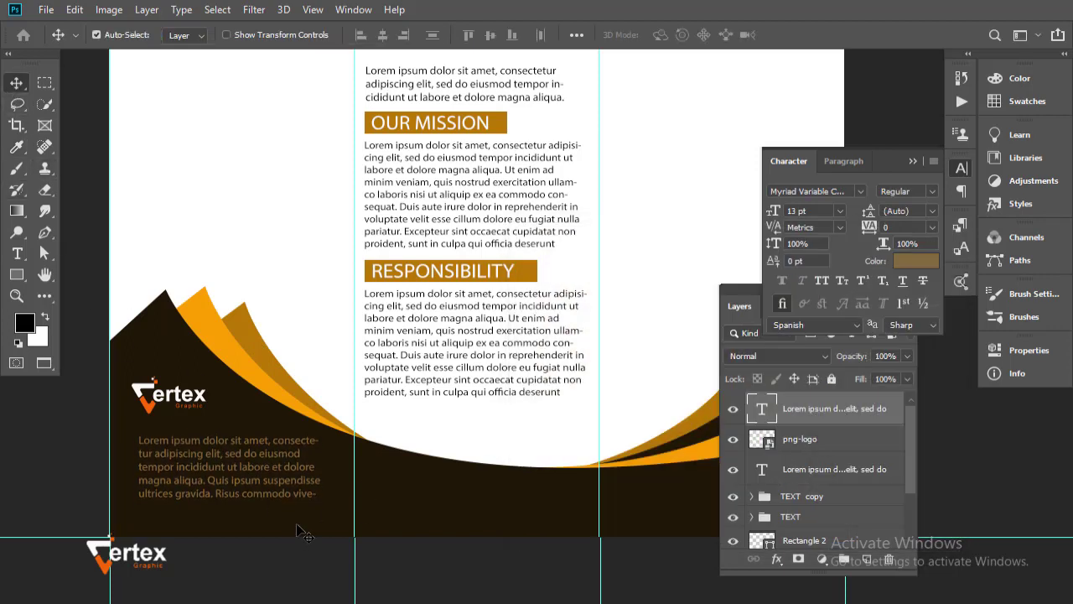
key("Up")
key("Up")
key("Up")
key("Up")
left_click(227, 453)
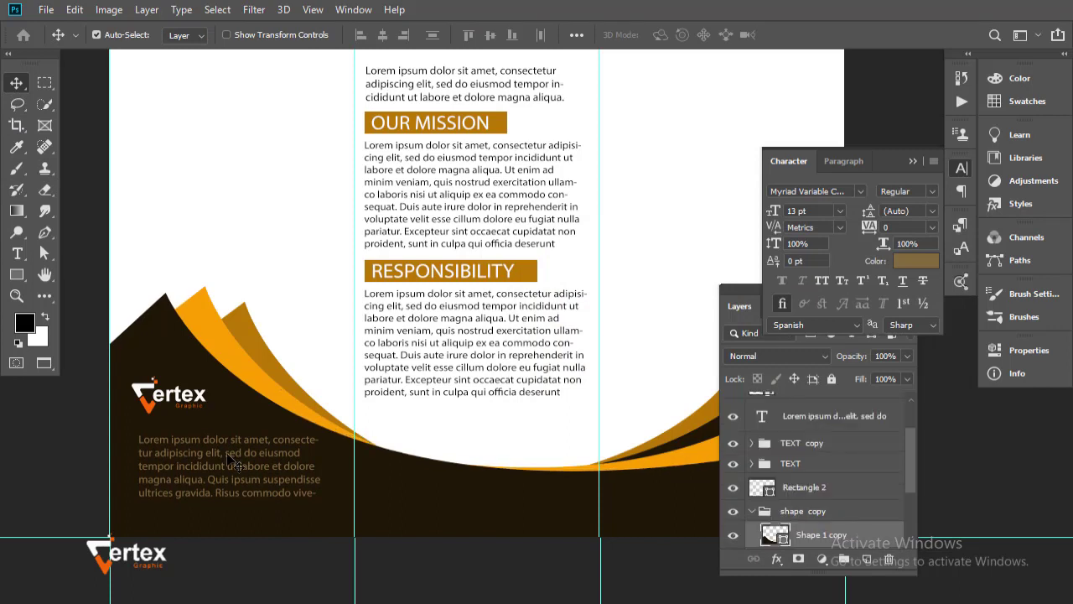
left_click_drag(231, 462, 231, 468)
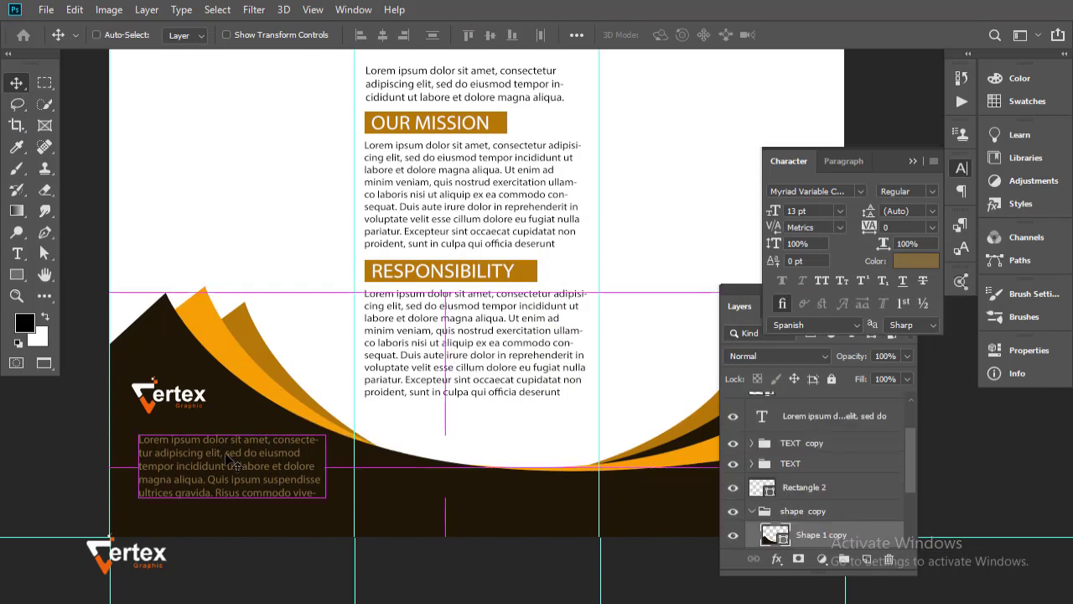
left_click(176, 403)
key("Down")
key("Down")
key("Down")
key("Down")
key("Down")
key("Down")
key("Down")
key("Down")
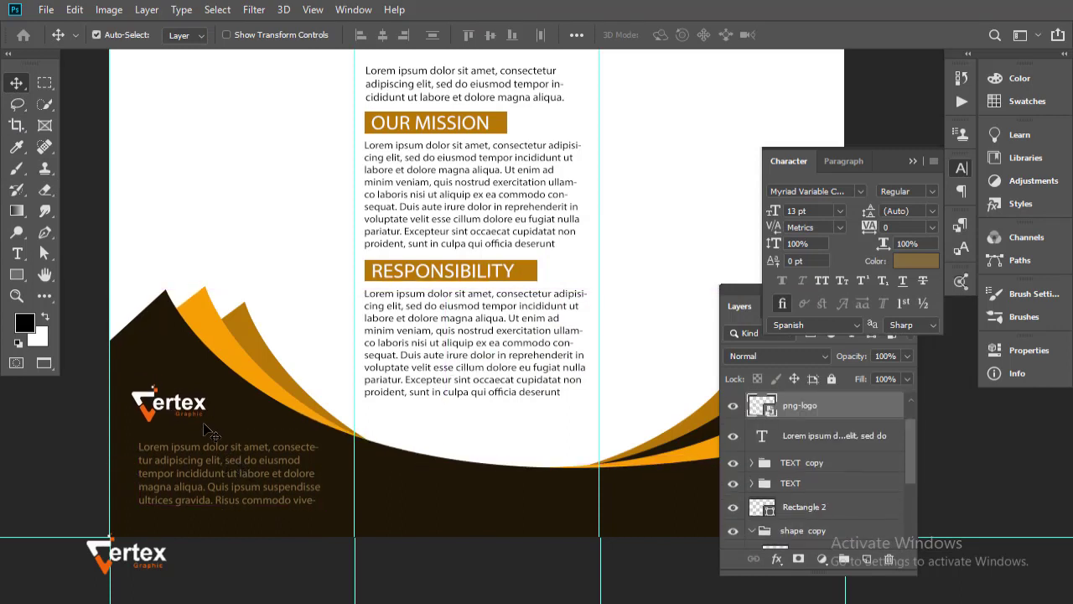
key("Down")
key("Down")
left_click(304, 220)
scroll(251, 210, "down", 2)
scroll(251, 210, "right", 3)
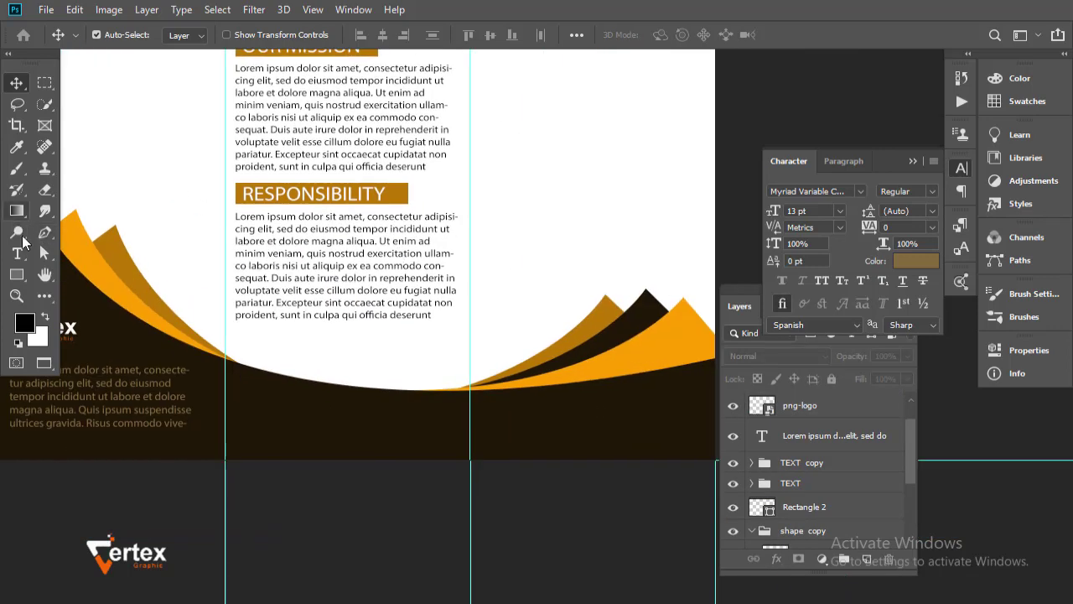
Type the REGARD, VERTEX GRAPHIC and phone number contact lines below the paragraph.
left_click(16, 253)
scroll(220, 271, "up", 3)
scroll(508, 403, "down", 2)
scroll(508, 403, "right", 3)
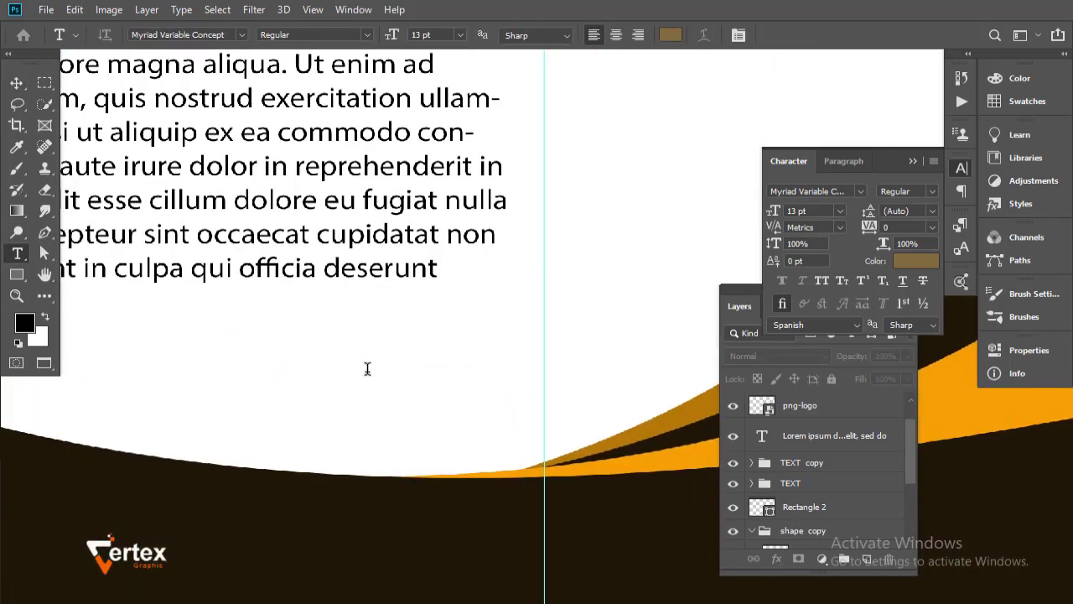
left_click(368, 369)
key("BackSpace")
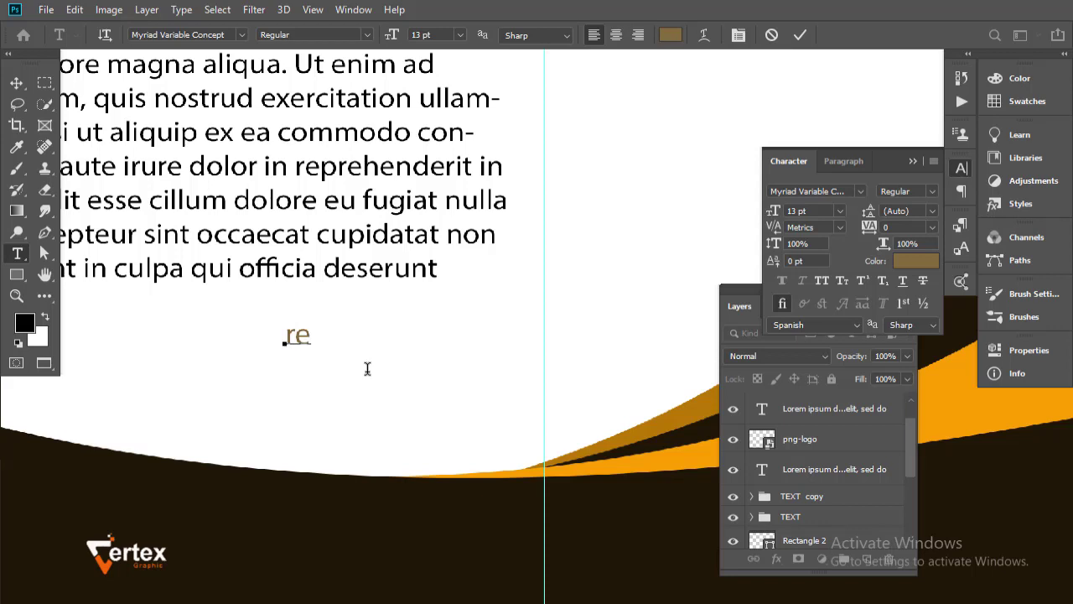
type("GARD")
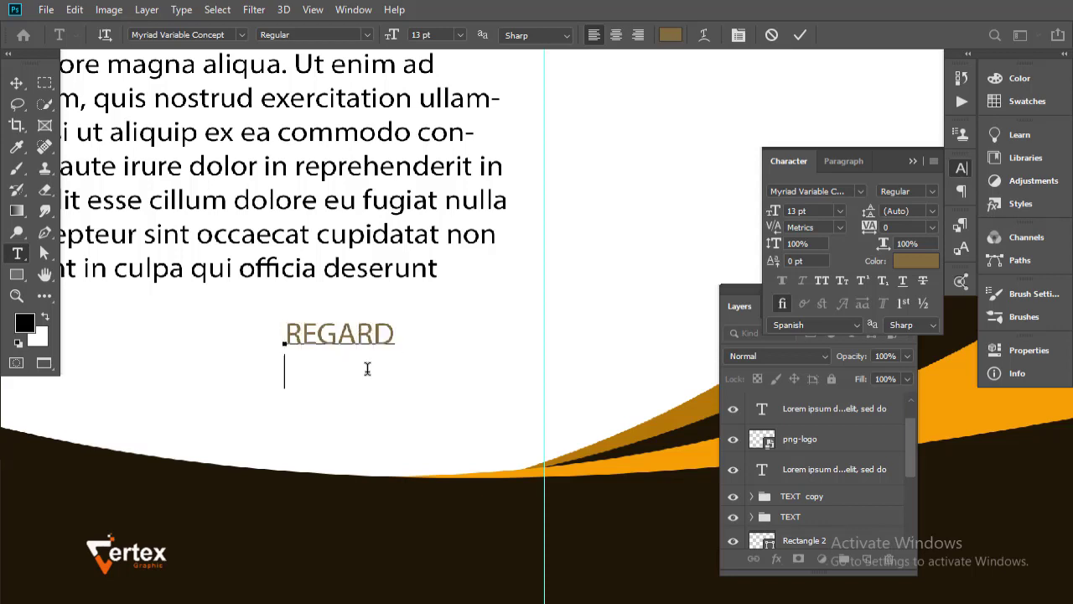
key("Return")
type("VERTEX G")
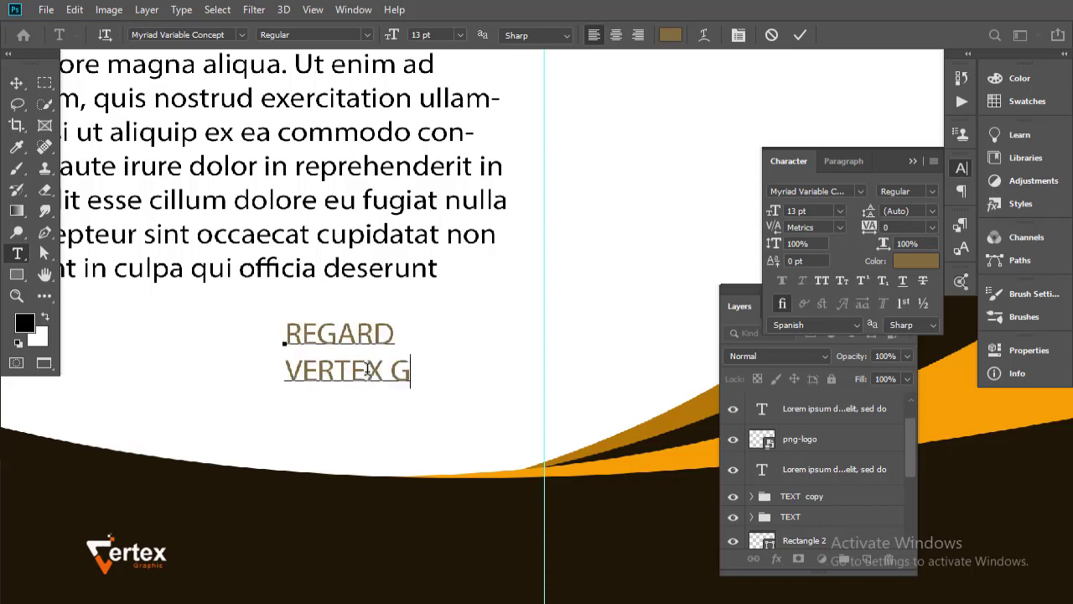
type("RAPHIC")
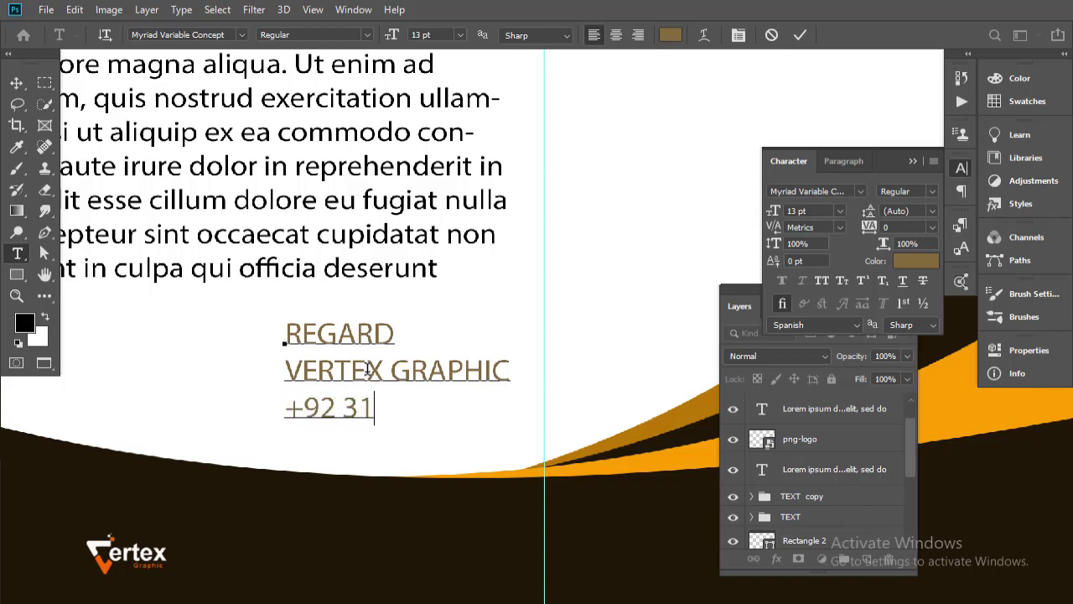
type("000000000")
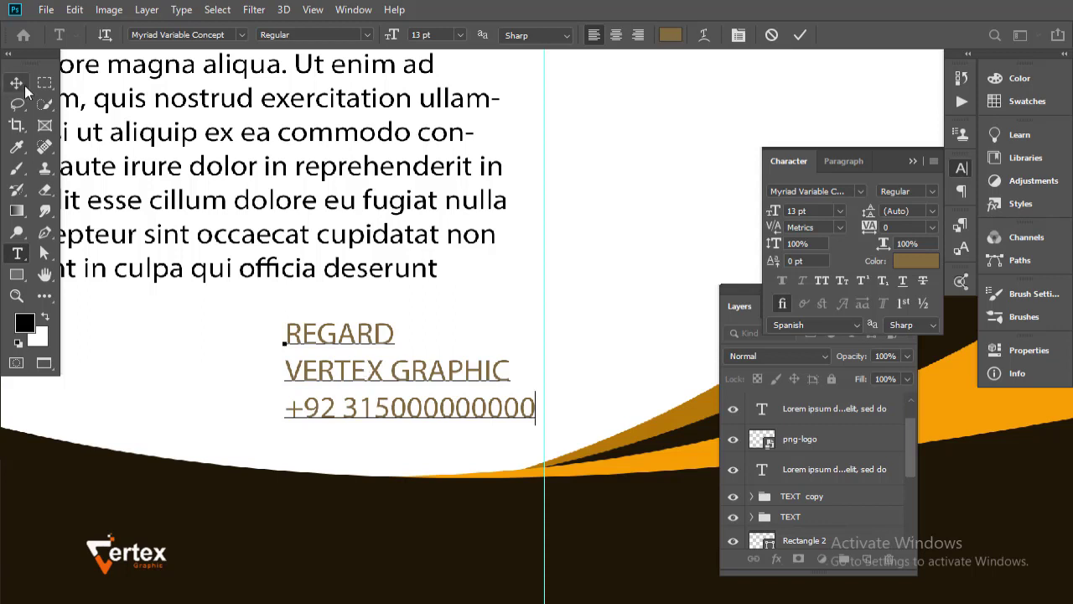
left_click(17, 83)
Right-align the contact block and move it to the panel's right edge.
left_click(846, 161)
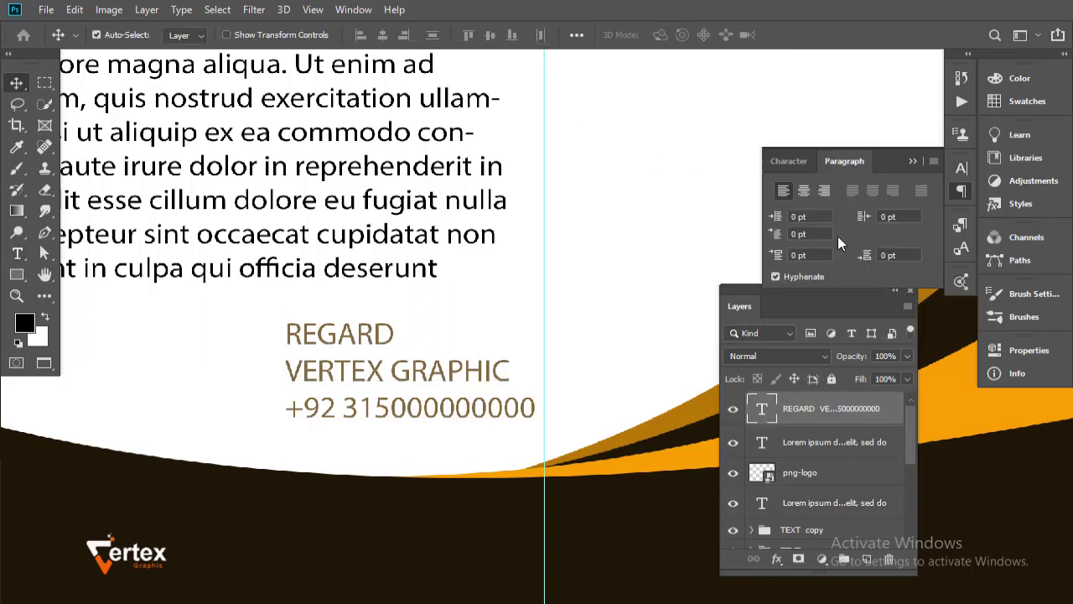
left_click(825, 191)
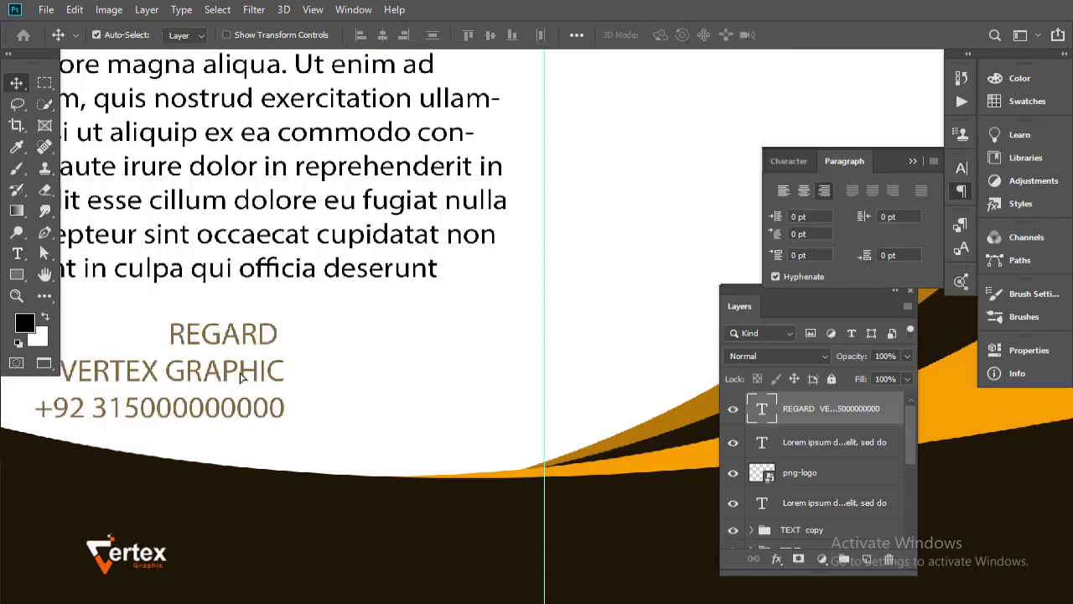
left_click_drag(241, 378, 470, 388)
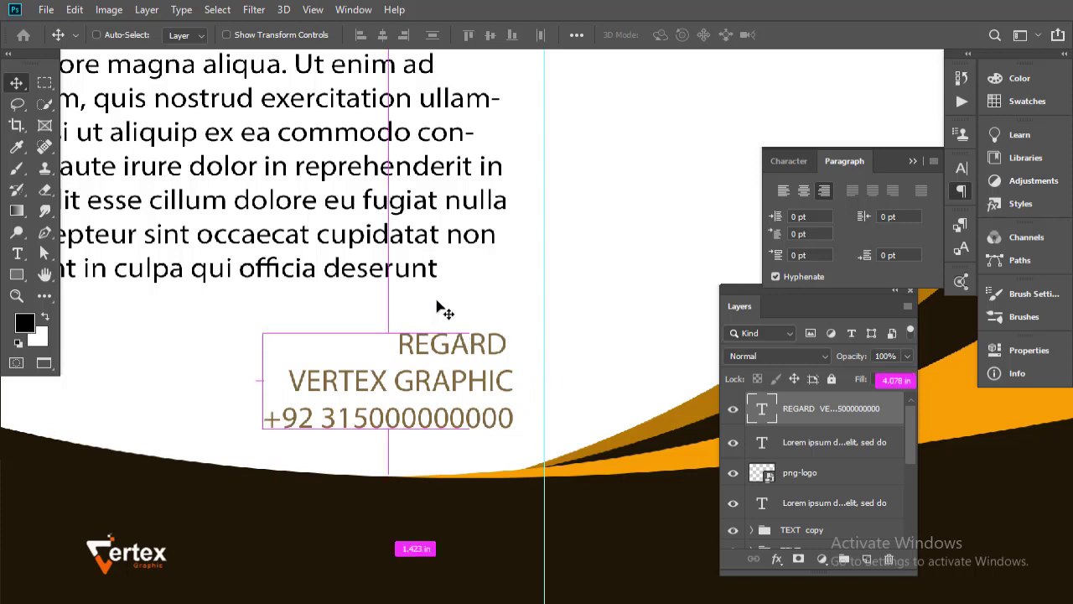
Make the VERTEX GRAPHIC line bold.
double_click(503, 387)
left_click_drag(509, 379, 296, 378)
left_click(789, 160)
left_click(881, 193)
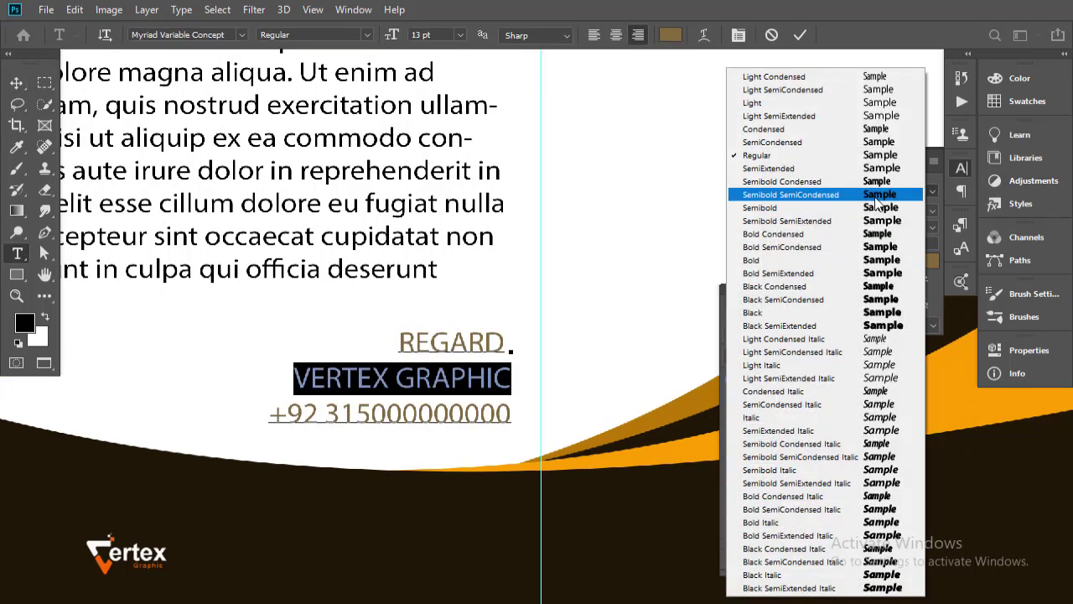
left_click(879, 260)
left_click(16, 82)
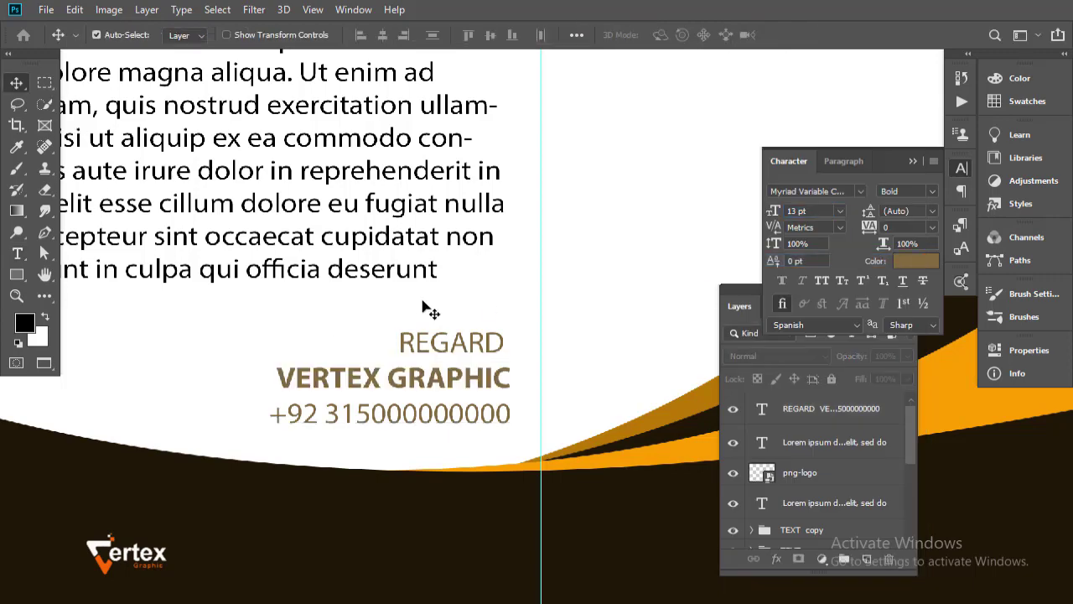
scroll(395, 293, "down", 3)
scroll(426, 232, "down", 2)
Draw a text box at the top of the right panel filled with Lorem Ipsum.
scroll(403, 328, "down", 2)
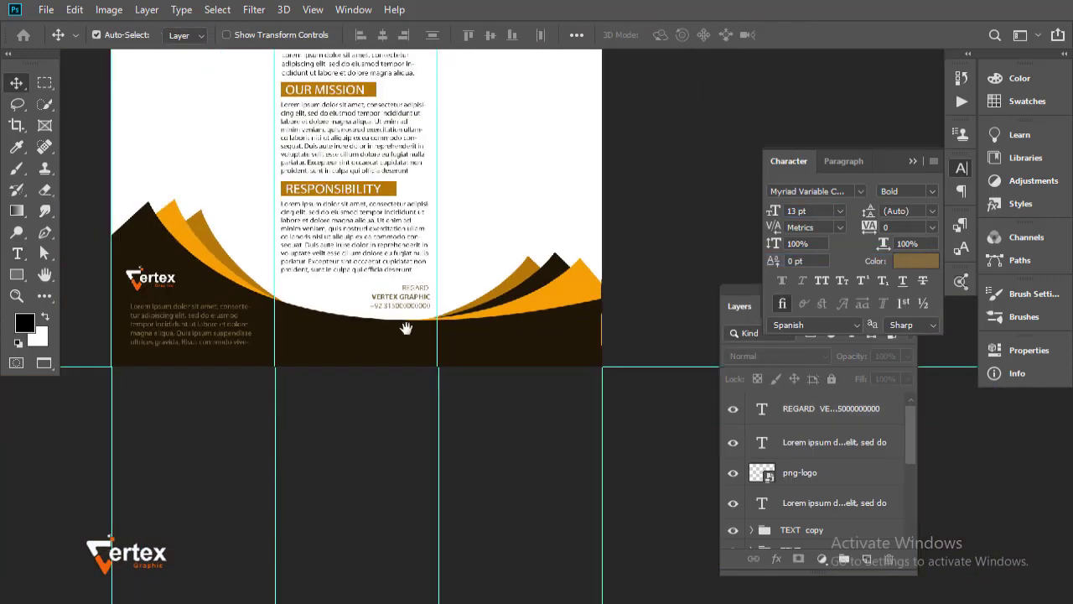
scroll(494, 394, "up", 2)
scroll(372, 439, "up", 1)
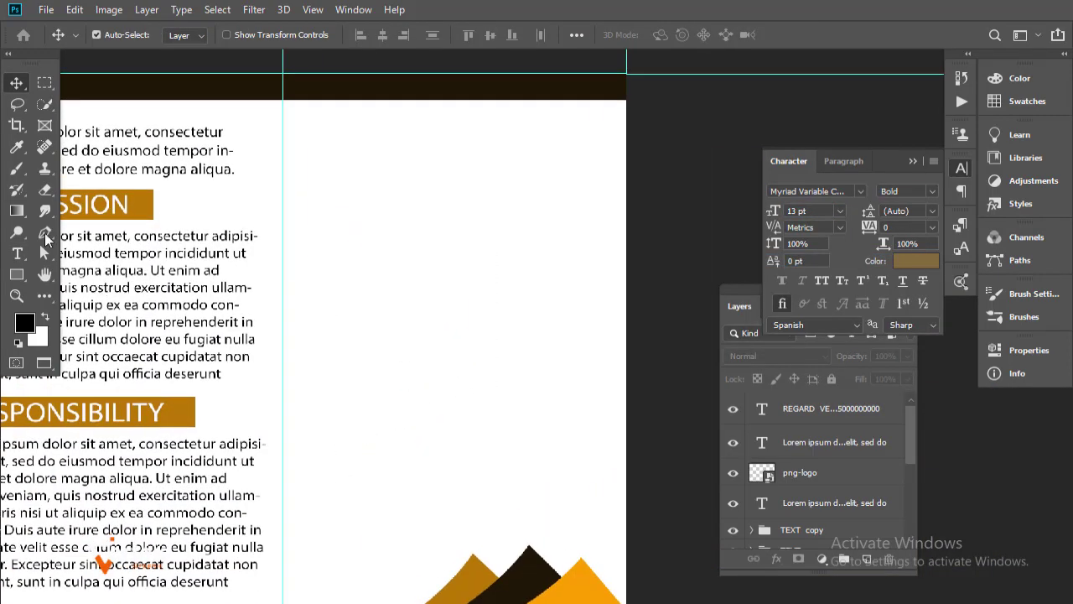
left_click(17, 253)
mouse_move(301, 136)
left_mouse_down()
mouse_move(612, 370)
mouse_move(591, 371)
left_mouse_up()
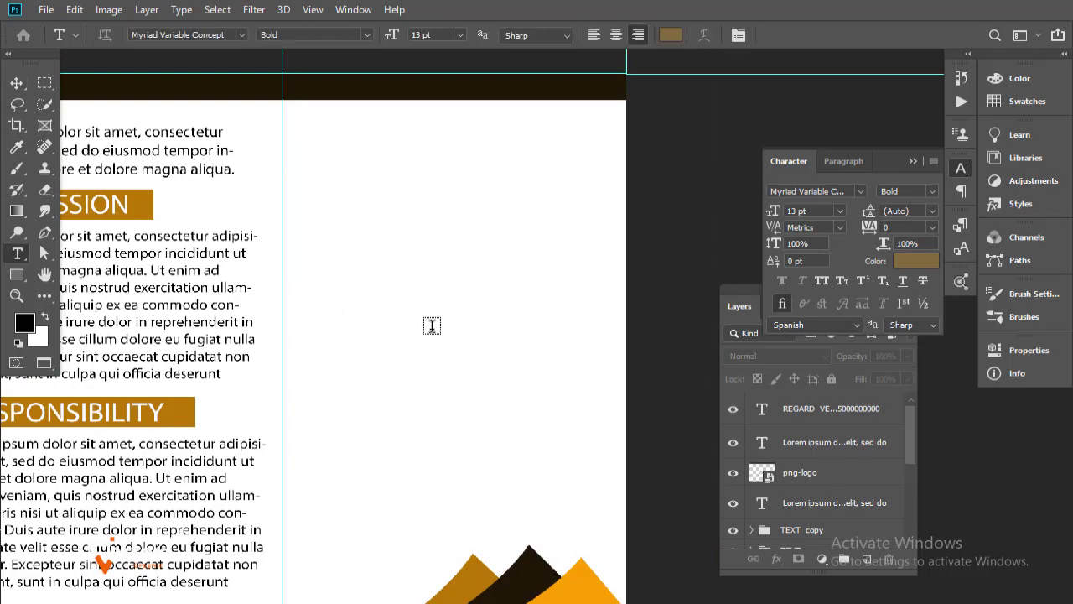
left_click(182, 9)
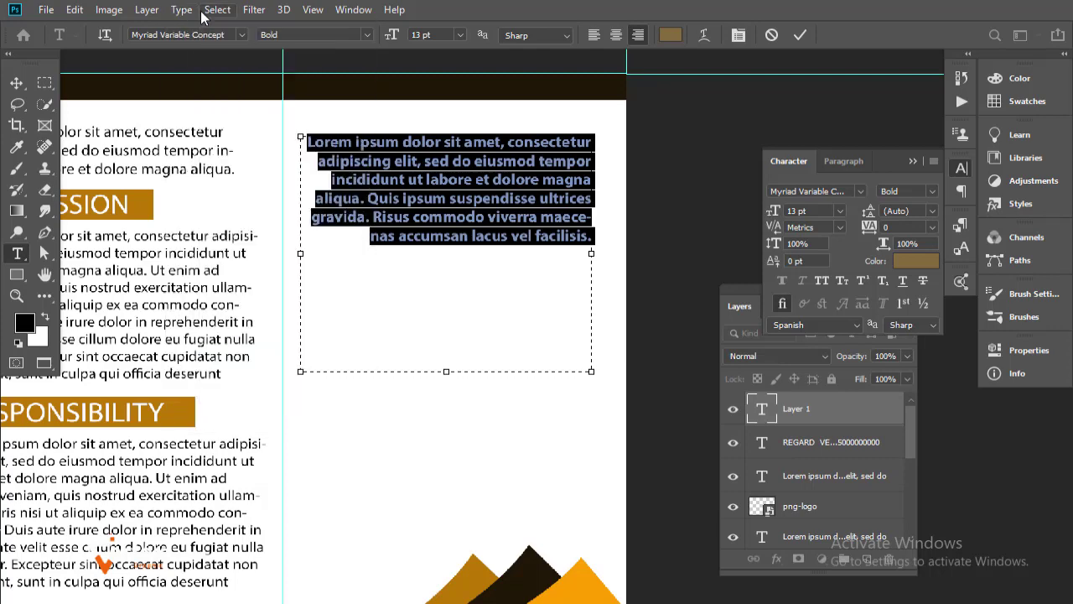
left_click(217, 9)
left_click(181, 9)
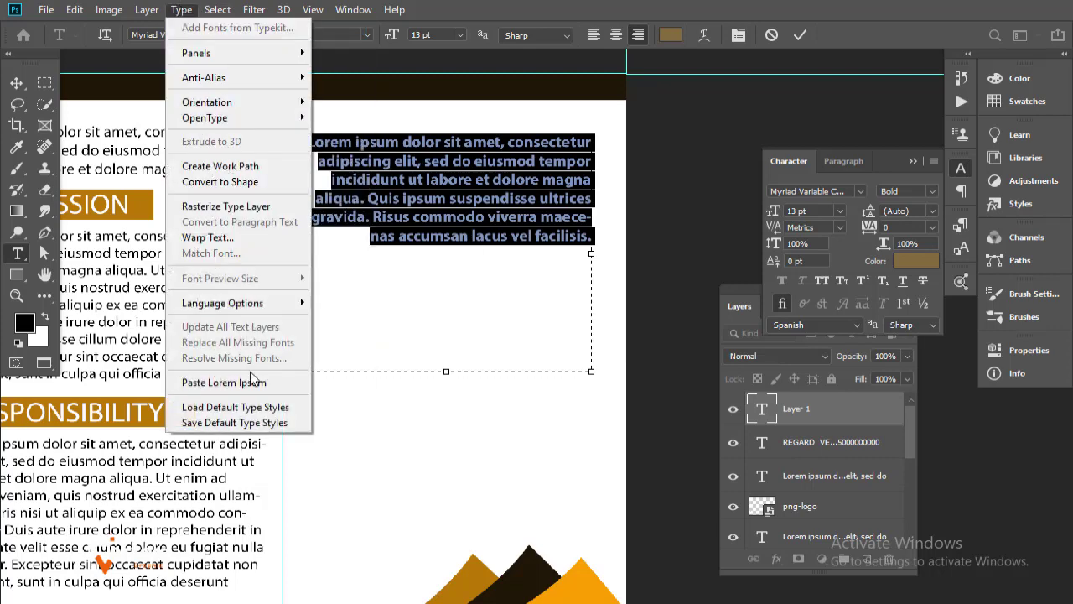
left_click(248, 384)
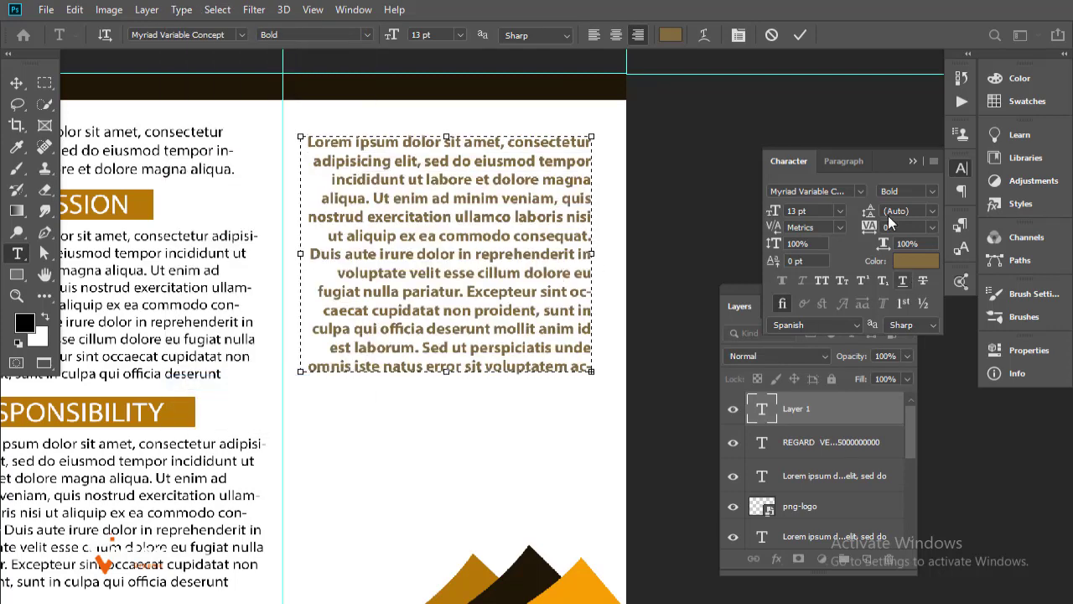
Set the placeholder paragraph to Regular style at a smaller size and commit it.
left_click(934, 198)
left_click(797, 168)
left_click(933, 197)
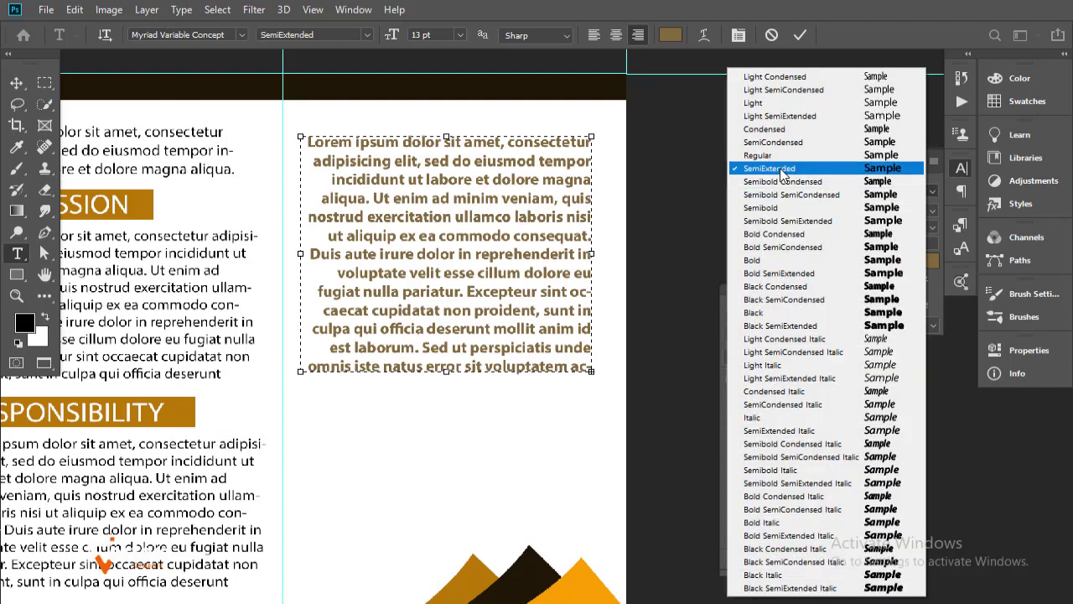
left_click(773, 155)
left_click_drag(774, 216, 788, 216)
key("v")
key("ctrl+Return")
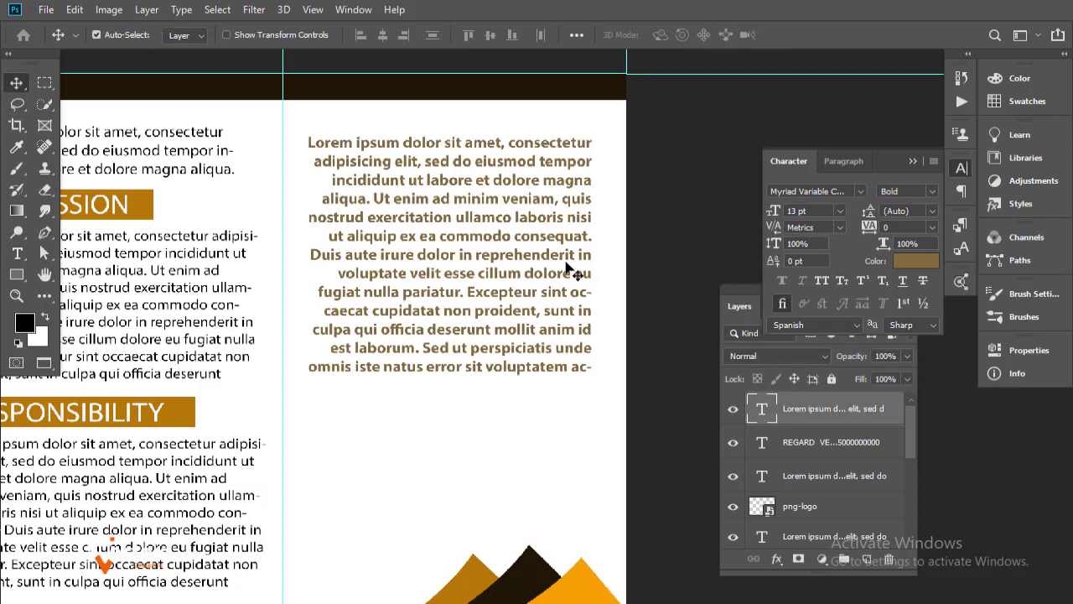
Format the paragraph as 12 pt regular weight in black (000000).
left_click(839, 211)
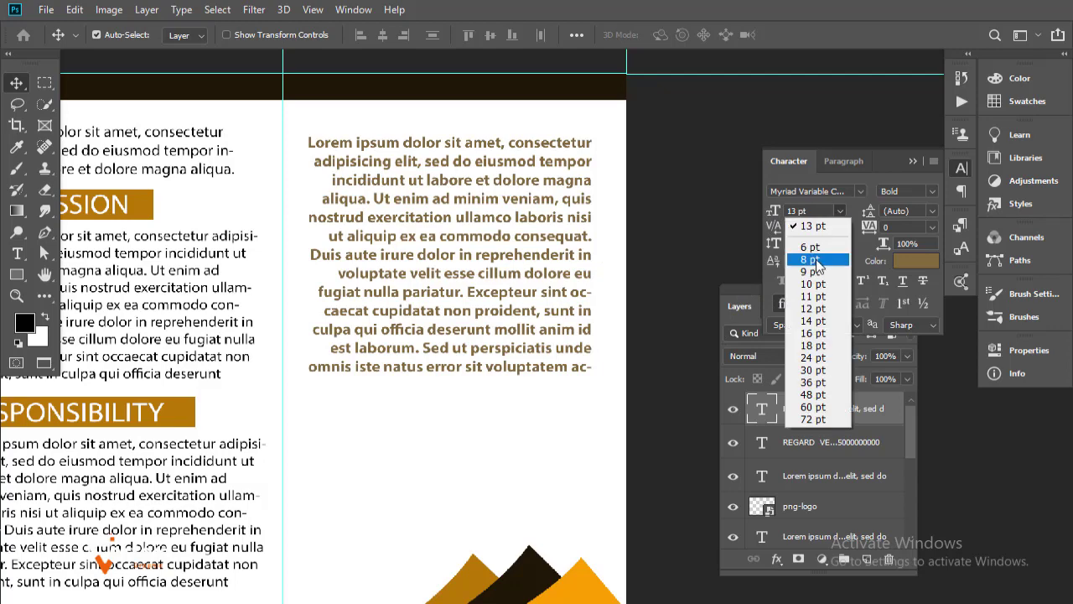
left_click(816, 268)
left_click(839, 212)
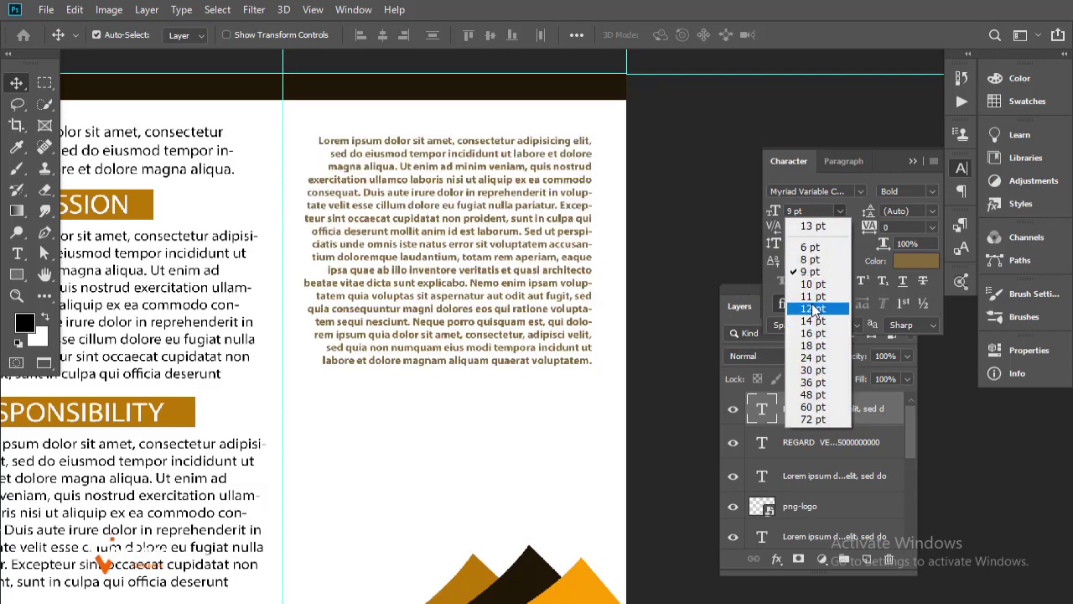
left_click(814, 309)
left_click(932, 193)
left_click(818, 166)
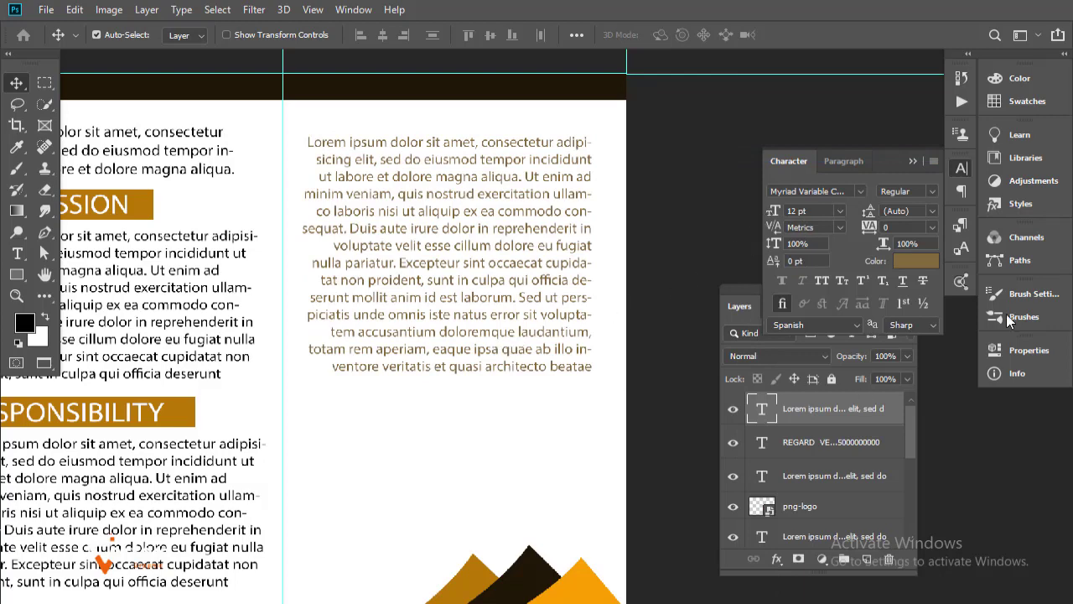
left_click(917, 261)
type("000000")
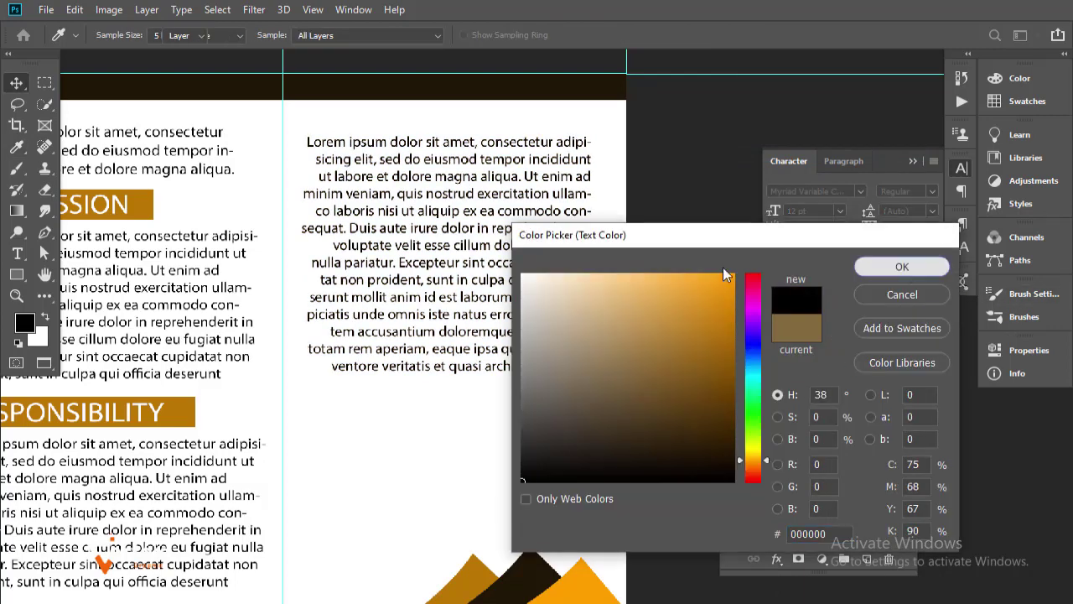
key("Return")
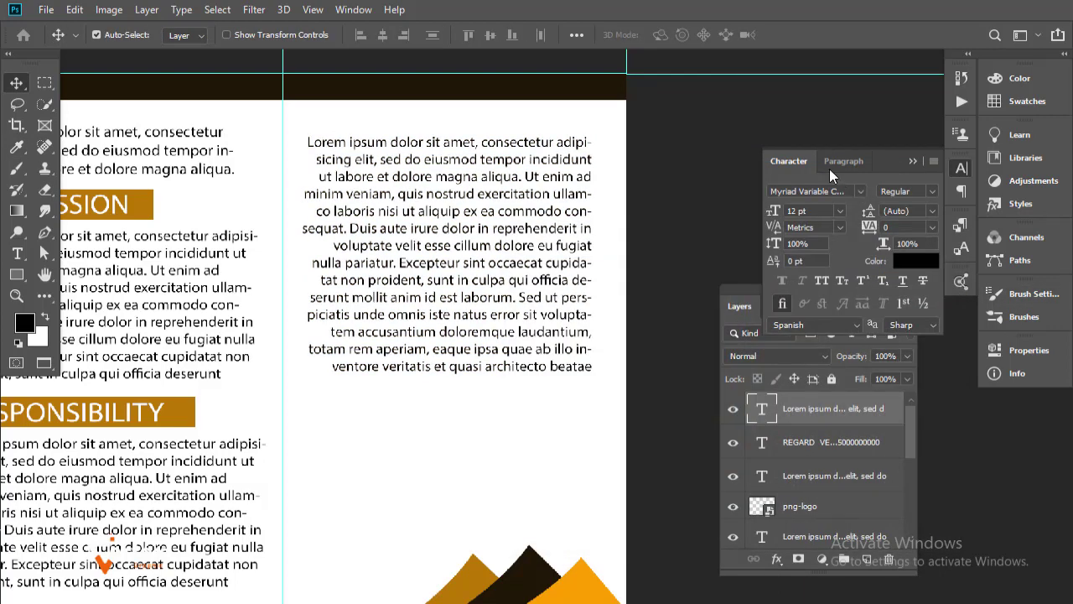
Left-align the paragraph and start an empty text block below it.
left_click(839, 162)
left_click(784, 191)
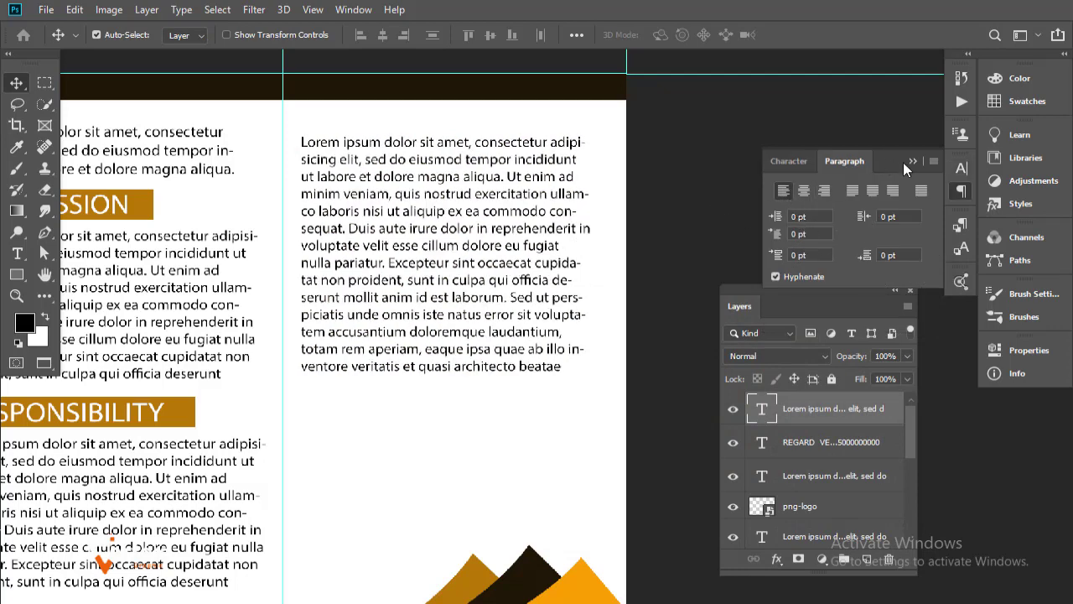
left_click(913, 161)
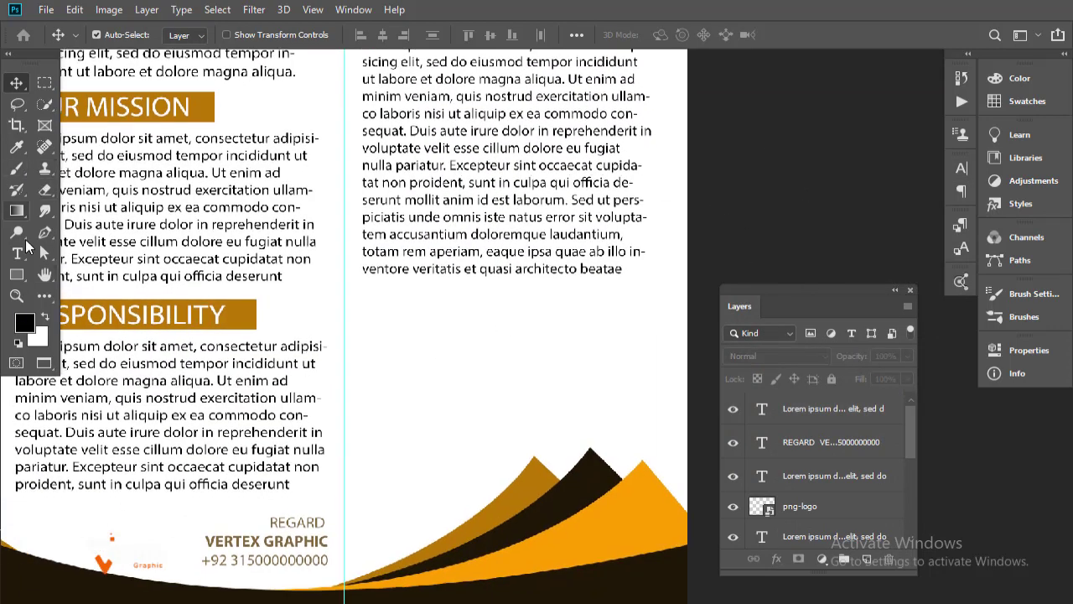
left_click(18, 252)
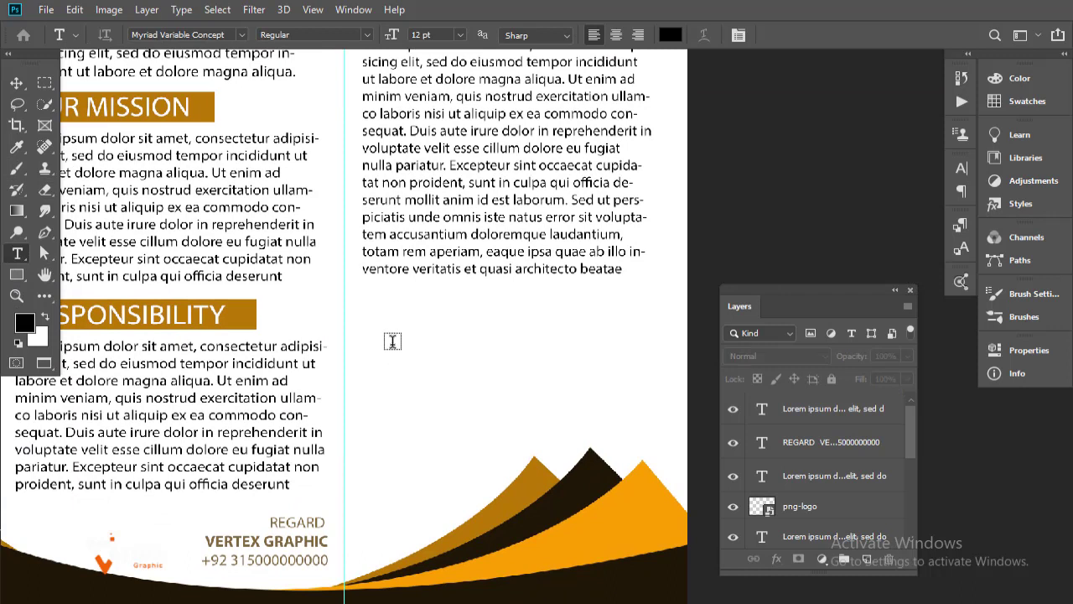
left_click(392, 340)
key("BackSpace")
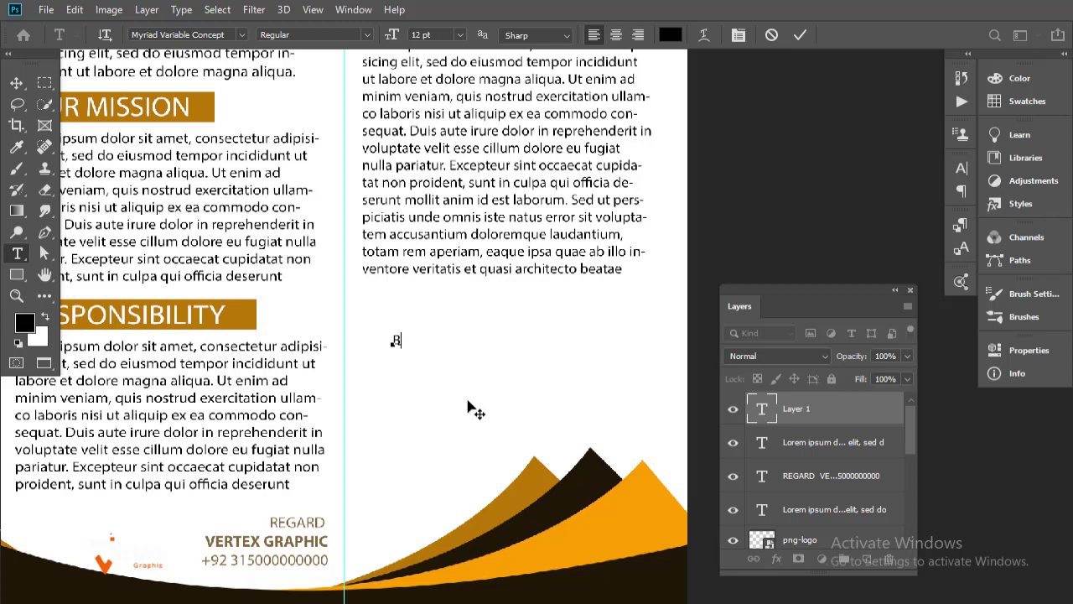
Finish typing the tagline 'BUILD YOUR CAREER, SHOW YOUR CREATIVITY' and shift it slightly left.
type("OUR ")
type("CAREER,")
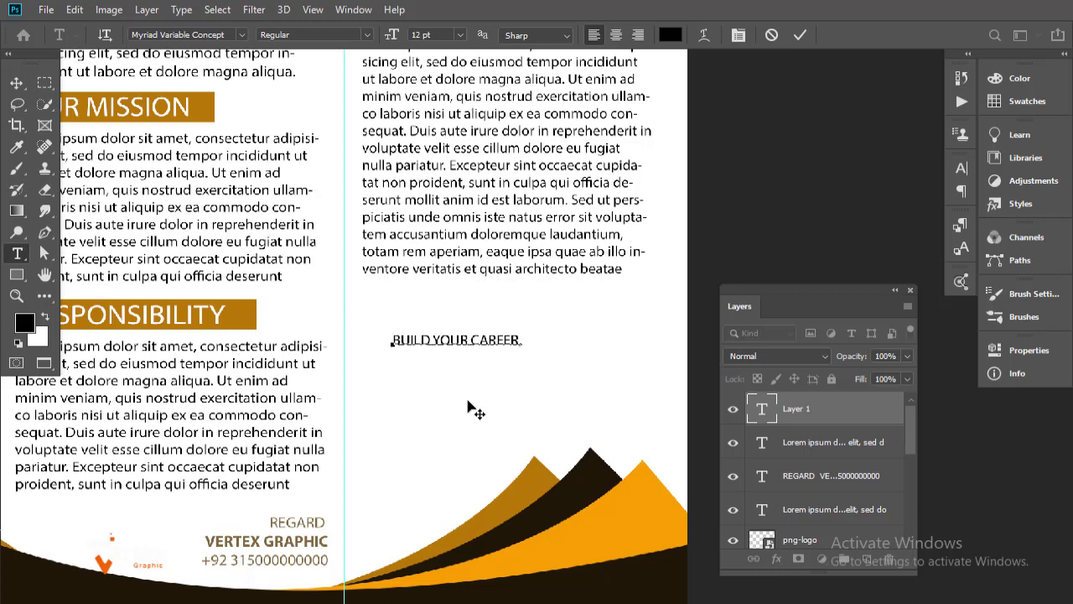
type(" SHOW YOUR CREATIVITY")
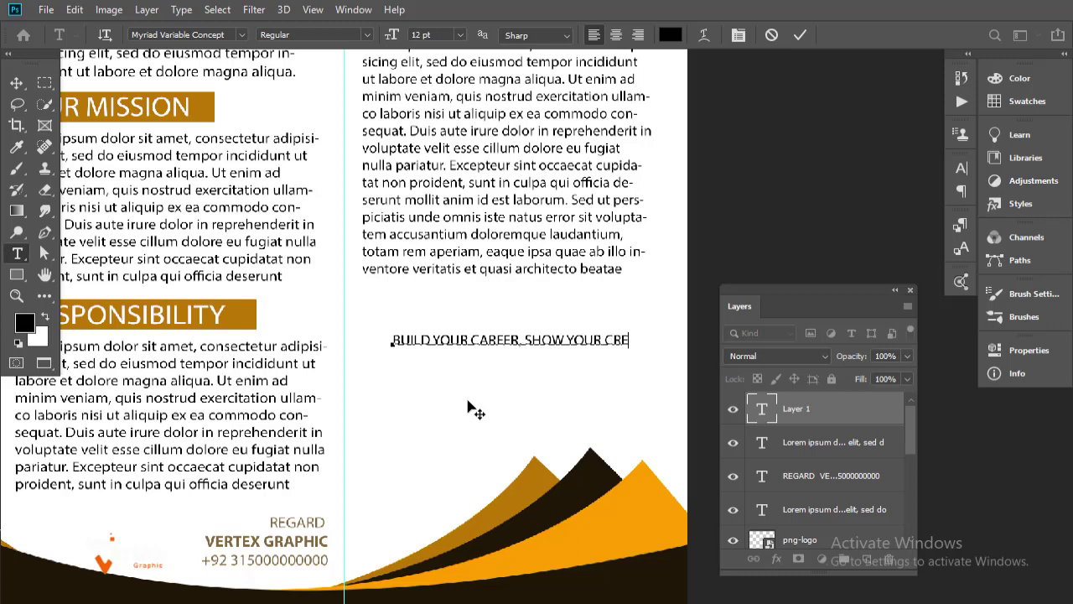
left_click(16, 83)
left_click_drag(544, 343, 522, 346)
left_click(962, 167)
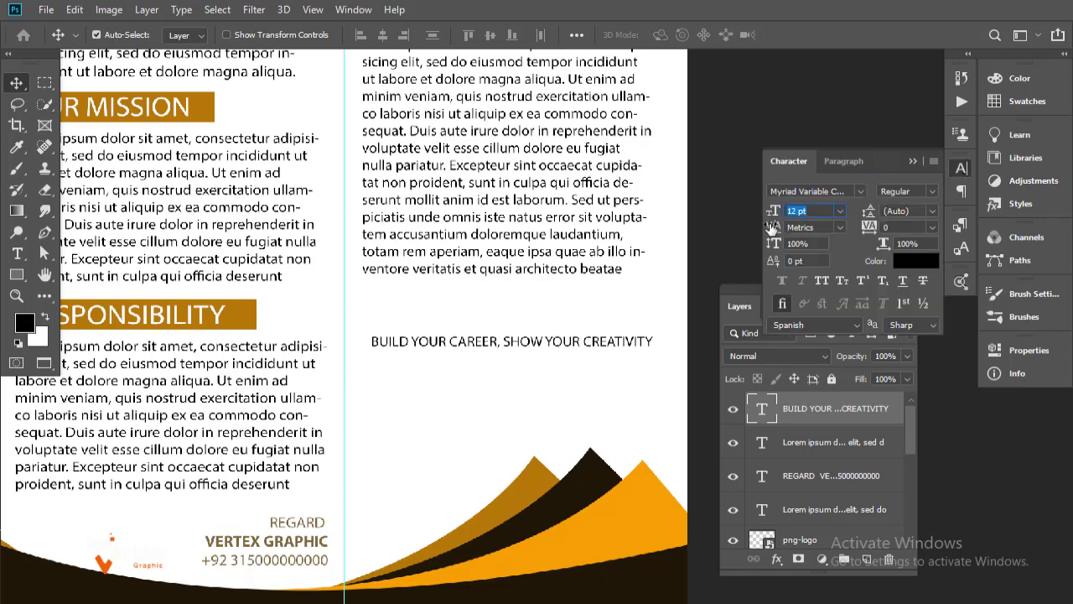
Set the tagline to 13 pt Bold and shift it slightly left.
left_click_drag(774, 211, 770, 211)
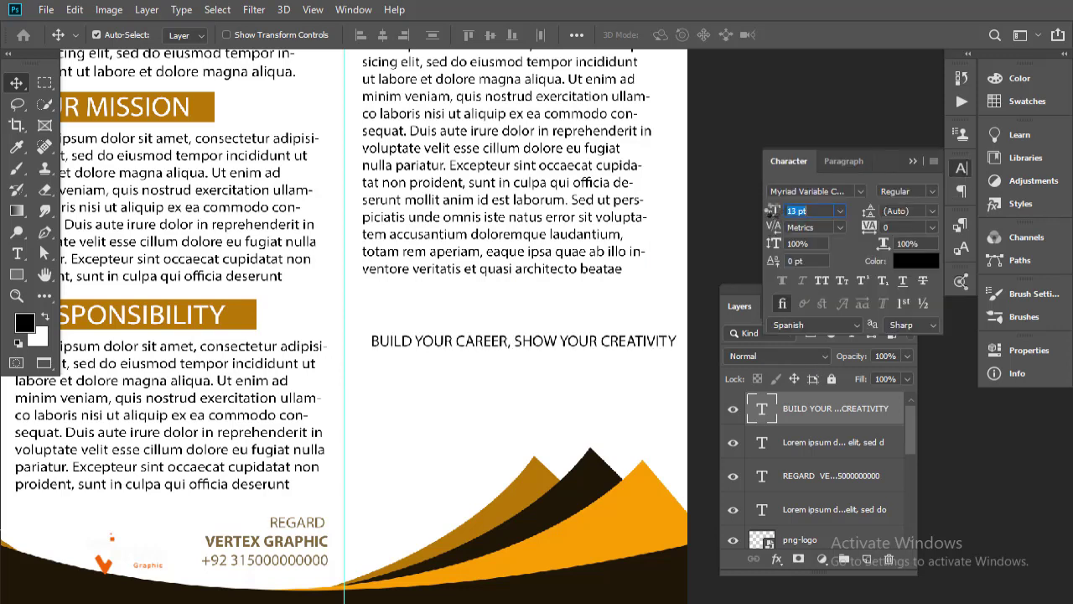
left_click(926, 192)
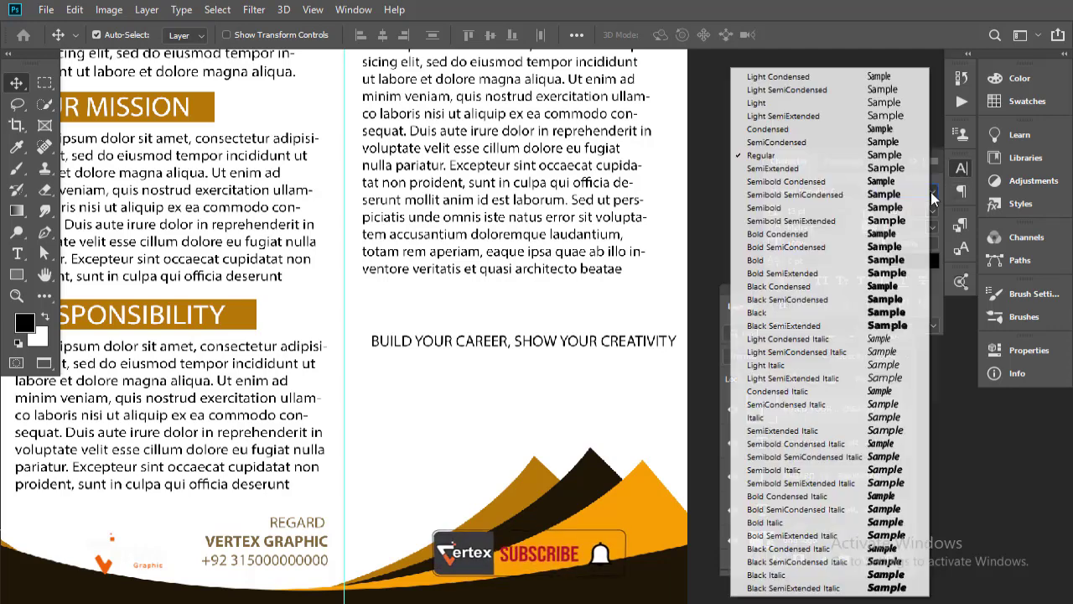
left_click(812, 263)
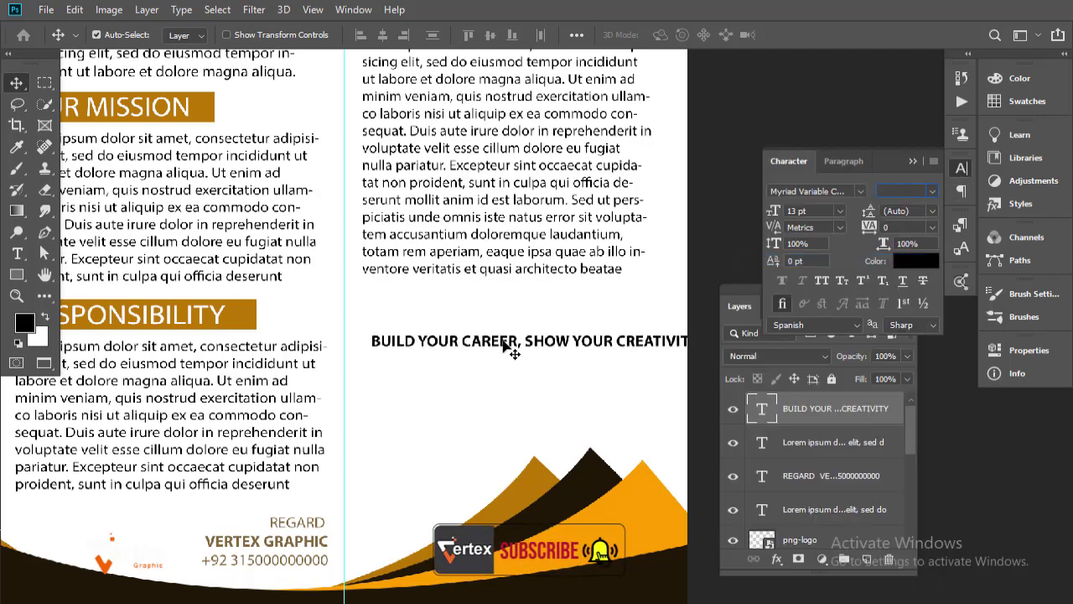
left_click_drag(510, 353, 491, 346)
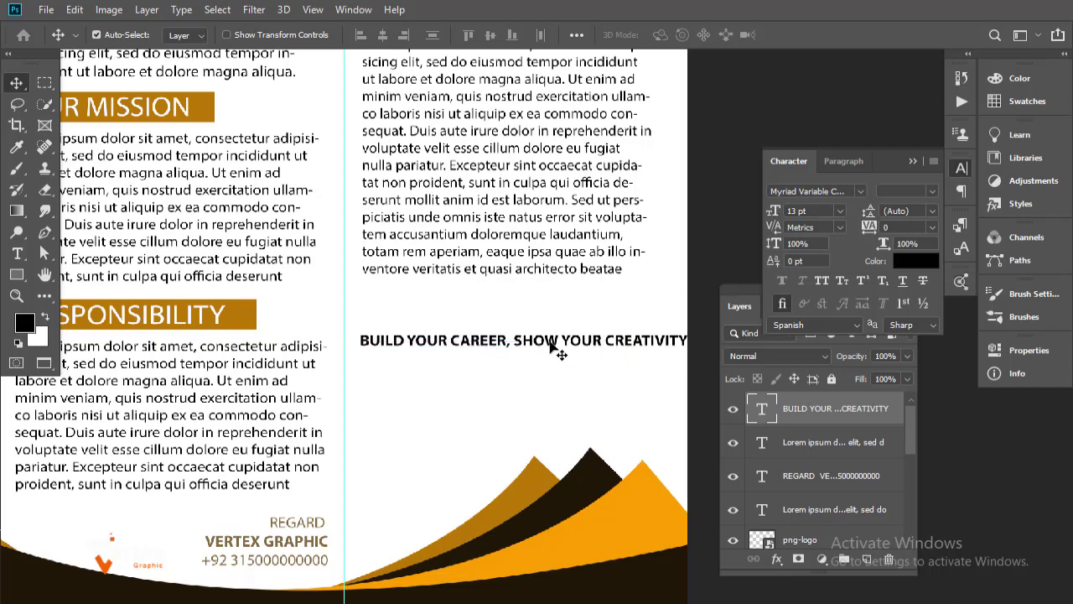
Break the tagline onto two lines after CAREER, and centre it in the middle panel.
double_click(515, 342)
left_click(514, 341)
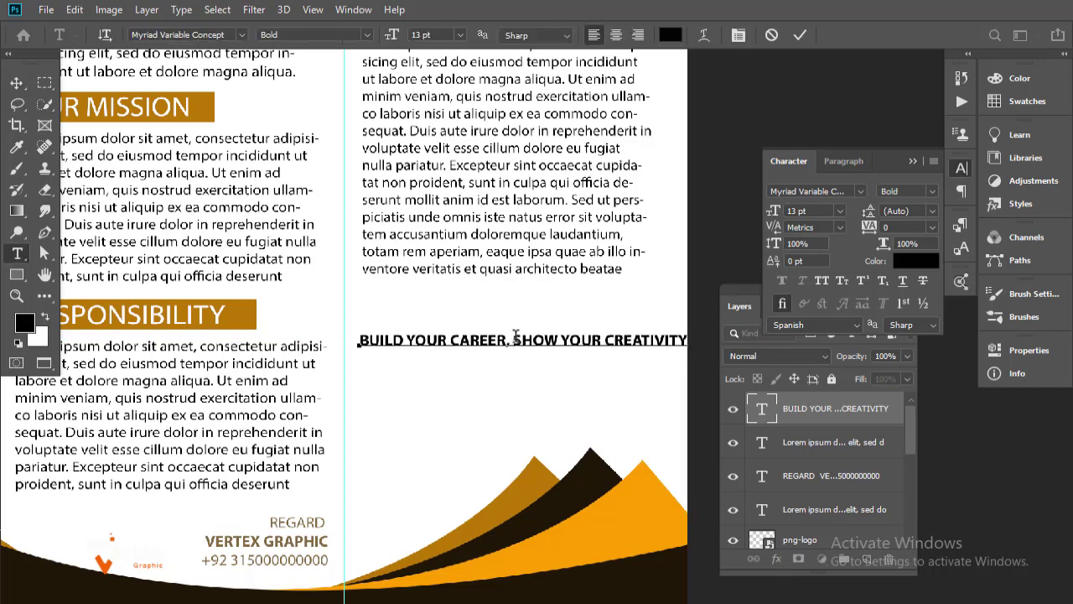
key("Return")
left_click(16, 83)
mouse_move(479, 366)
left_mouse_down()
mouse_move(540, 364)
mouse_move(494, 388)
left_mouse_up()
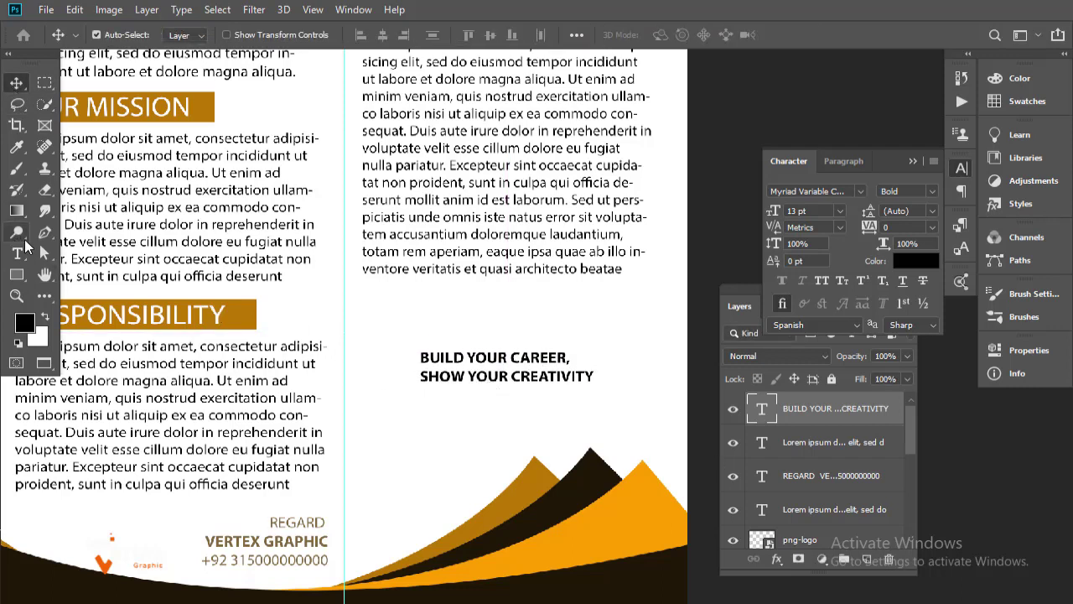
scroll(837, 415, "down", 2)
scroll(836, 414, "up", 2)
left_click(837, 415)
scroll(838, 478, "down", 2)
Put the Lorem ipsum paragraph and tagline layers into a new group named TEXT.
left_click(825, 421)
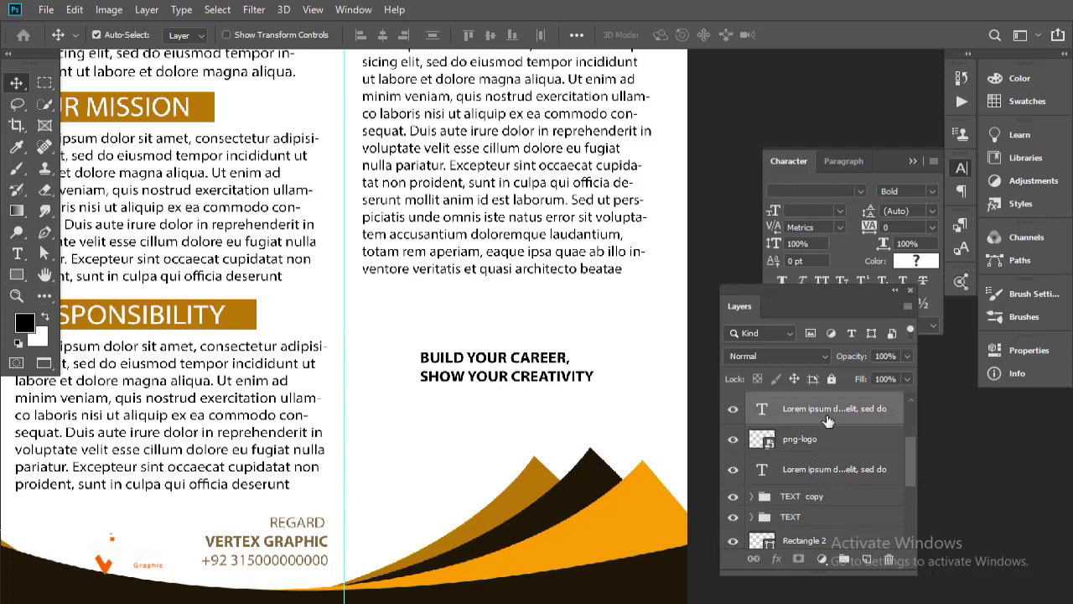
left_click_drag(830, 422, 844, 560)
double_click(793, 403)
key("BackSpace")
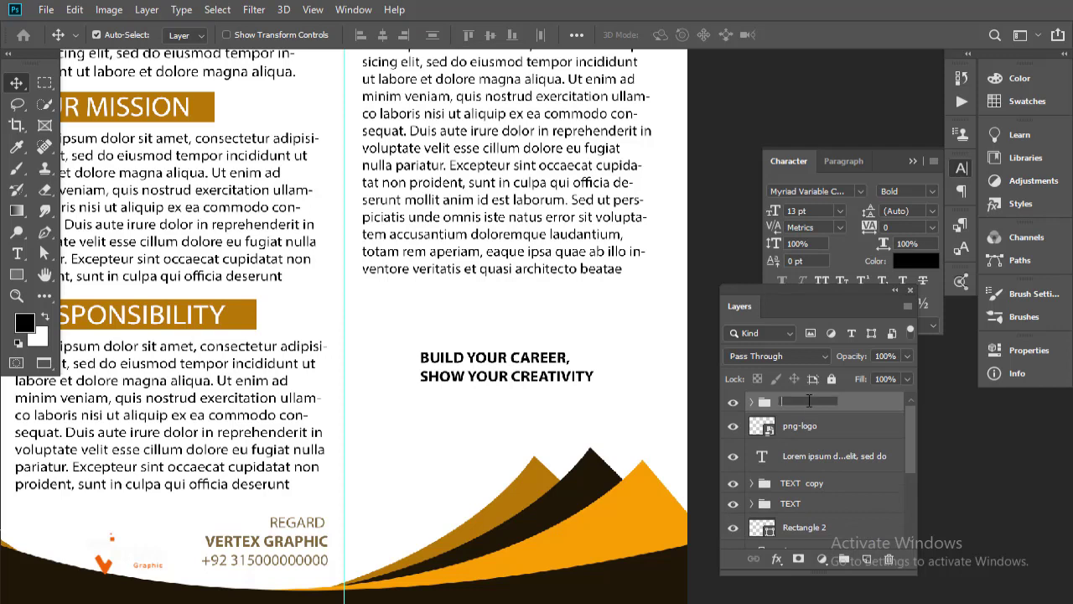
type("TEXT")
key("Return")
left_click_drag(843, 465, 826, 481)
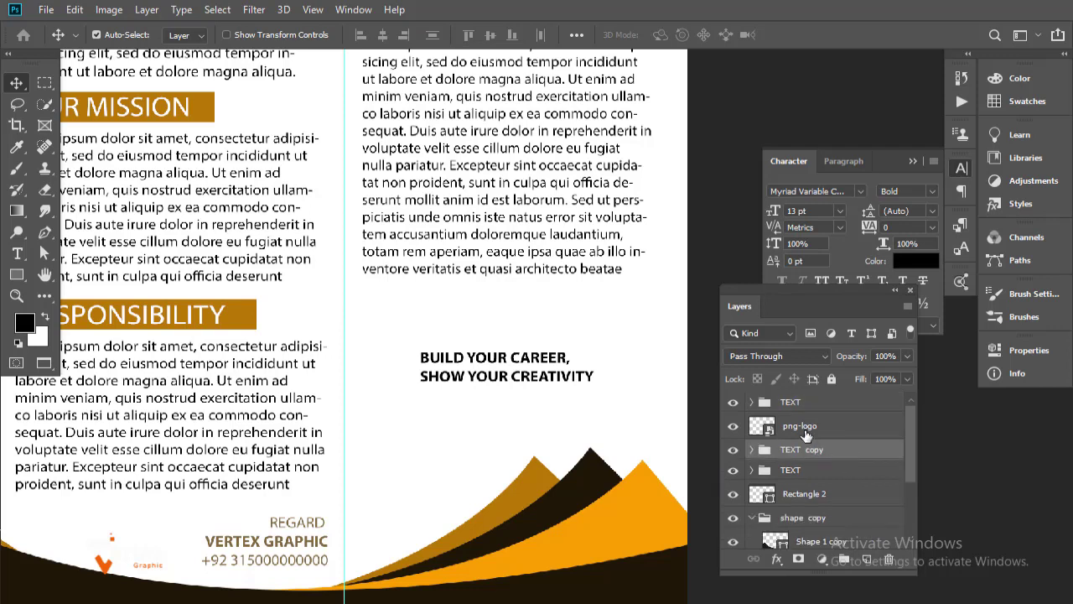
mouse_move(797, 407)
left_mouse_down()
mouse_move(780, 437)
mouse_move(809, 430)
left_mouse_up()
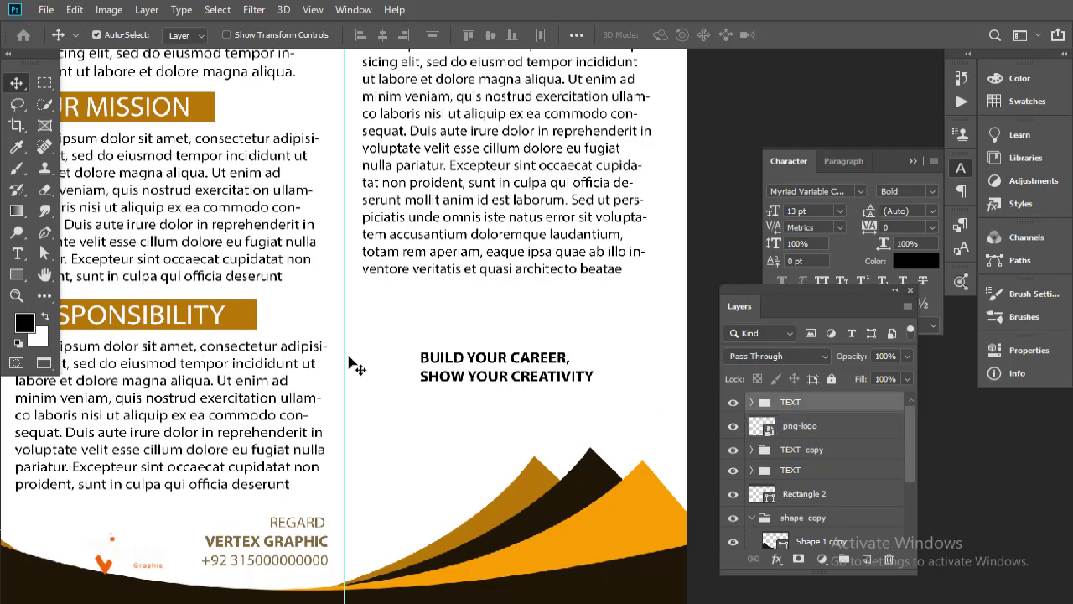
Draw a thin flat ellipse as a line just above the tagline.
left_click(17, 275)
left_click(86, 306)
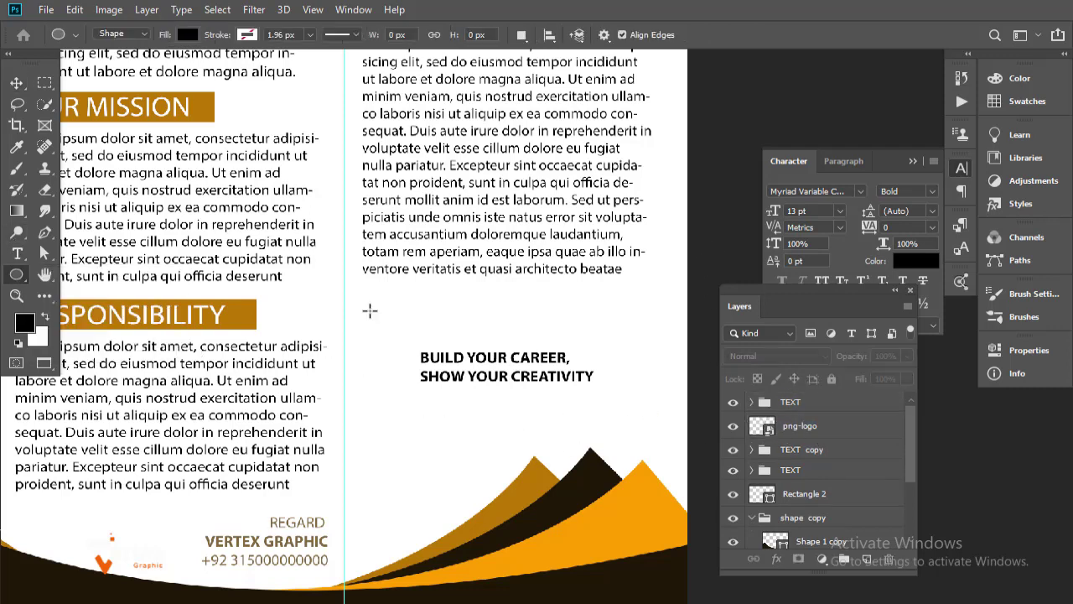
left_click_drag(373, 312, 611, 314)
key("v")
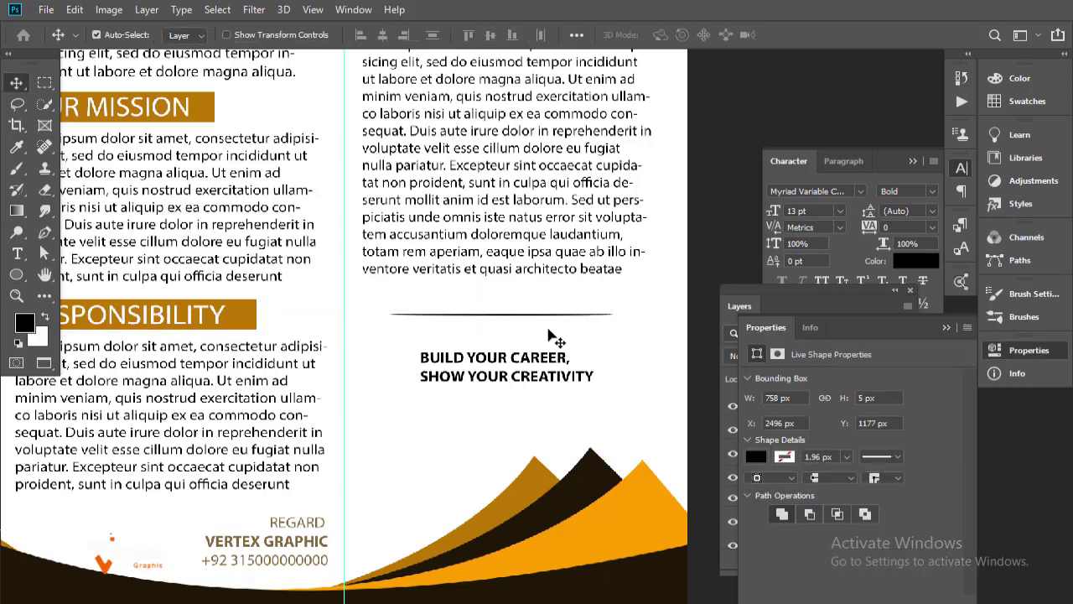
left_click_drag(534, 317, 535, 346)
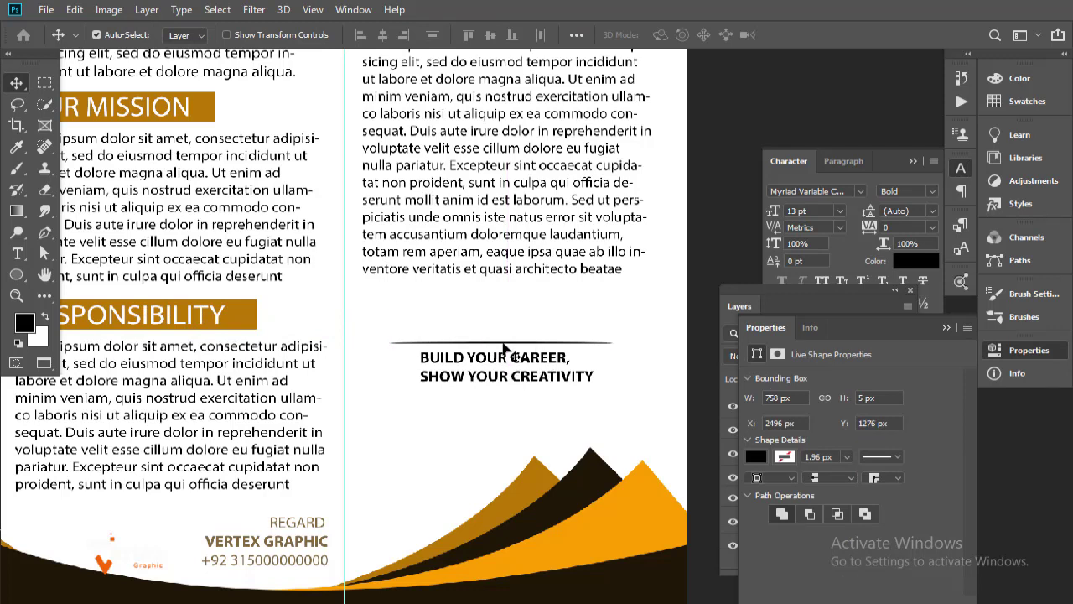
Duplicate the line below the tagline, then nudge the tagline up slightly.
left_click(945, 327)
left_click_drag(822, 409, 867, 558)
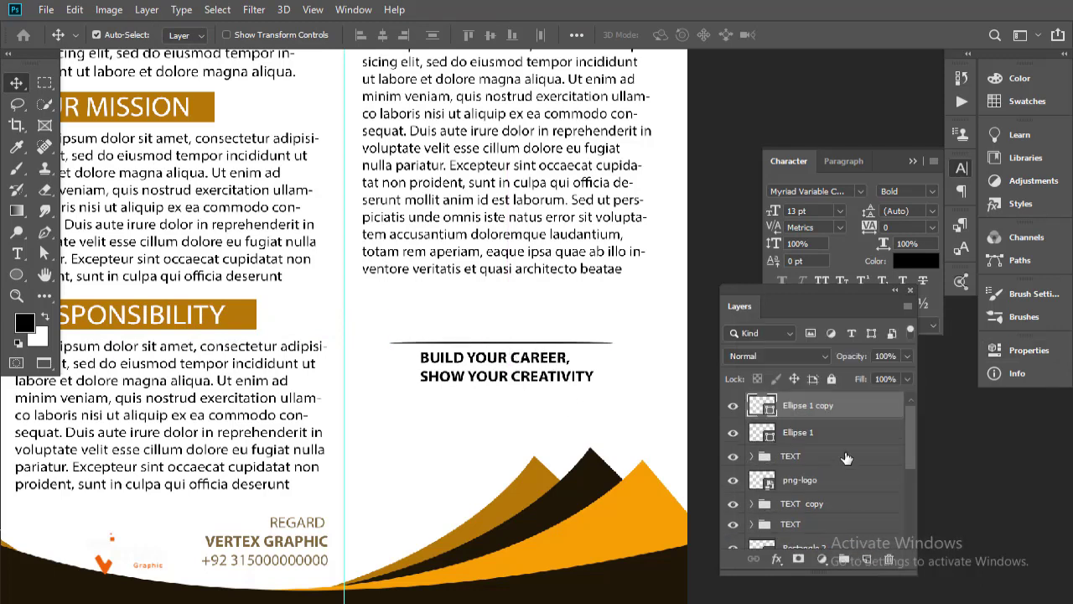
key("shift+Down")
key("shift+Down")
key("shift+Down")
key("shift+Down")
key("shift+Down")
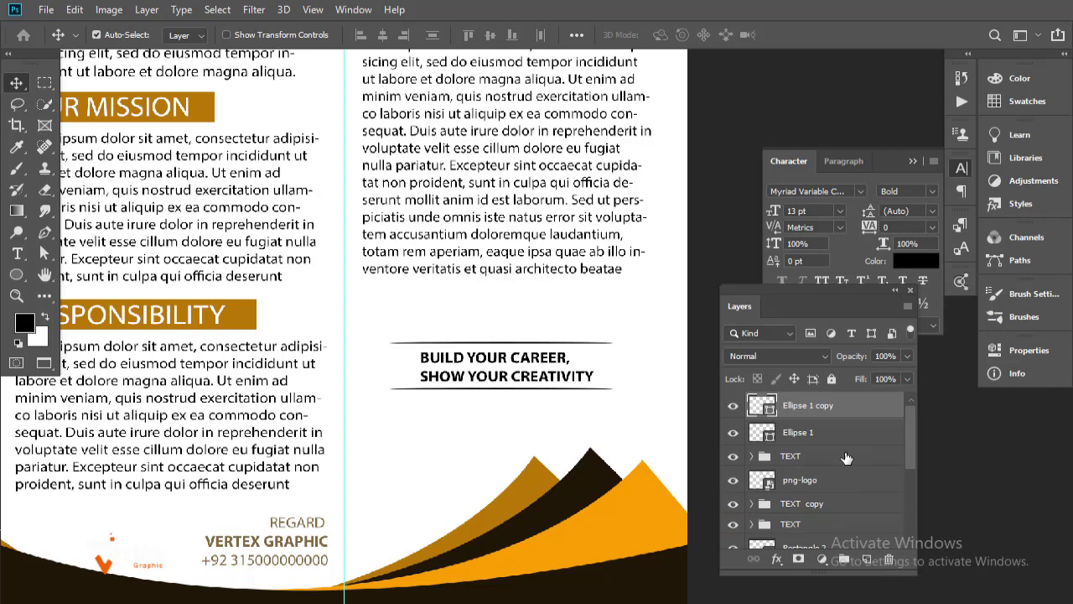
key("Down")
key("Down")
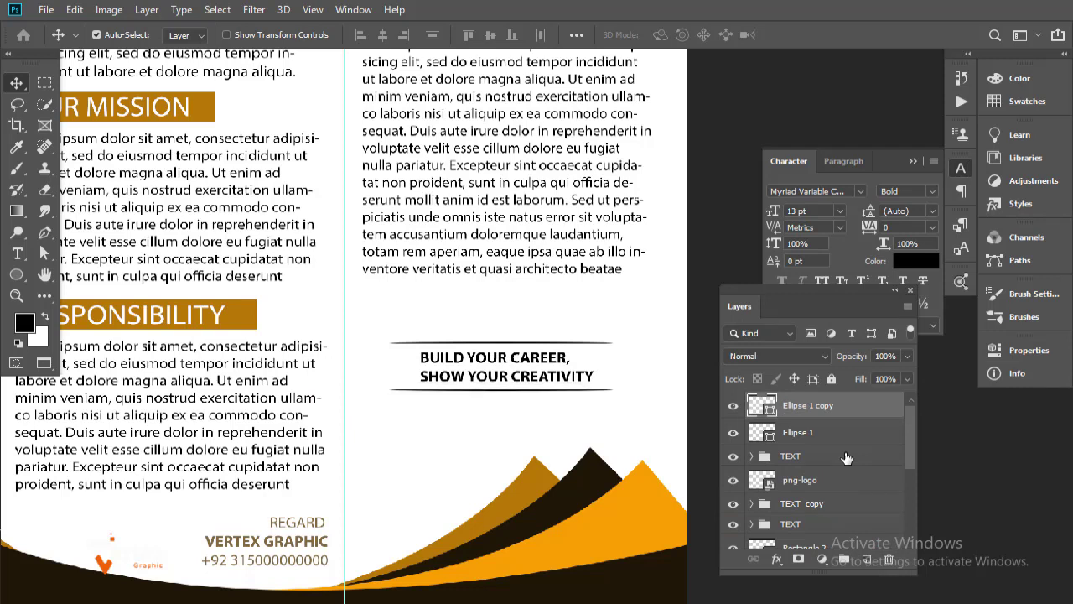
key("Up")
key("Up")
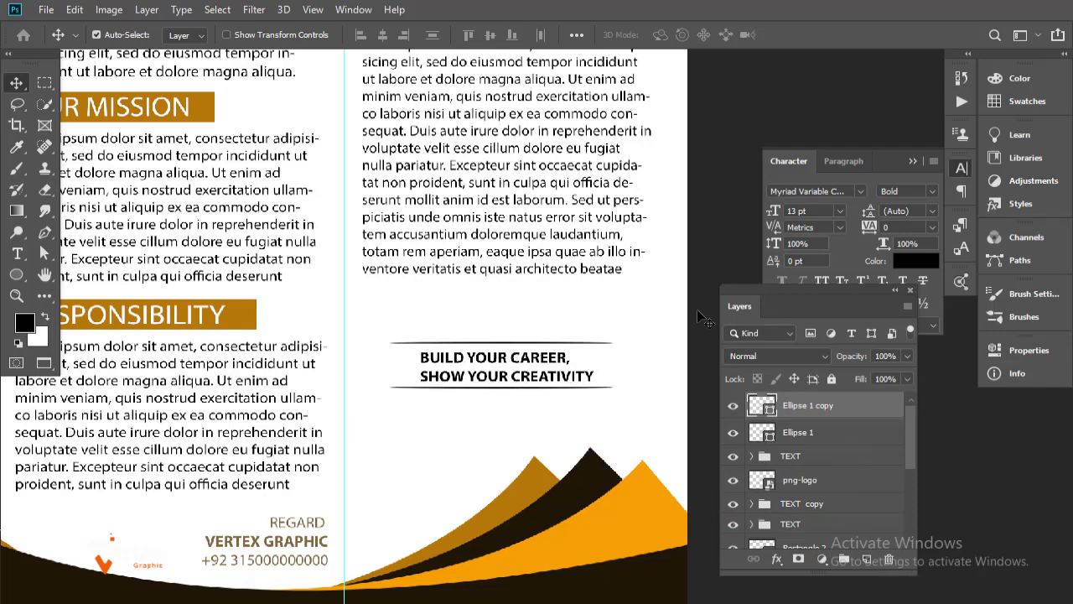
left_click(539, 377)
key("Up")
key("Up")
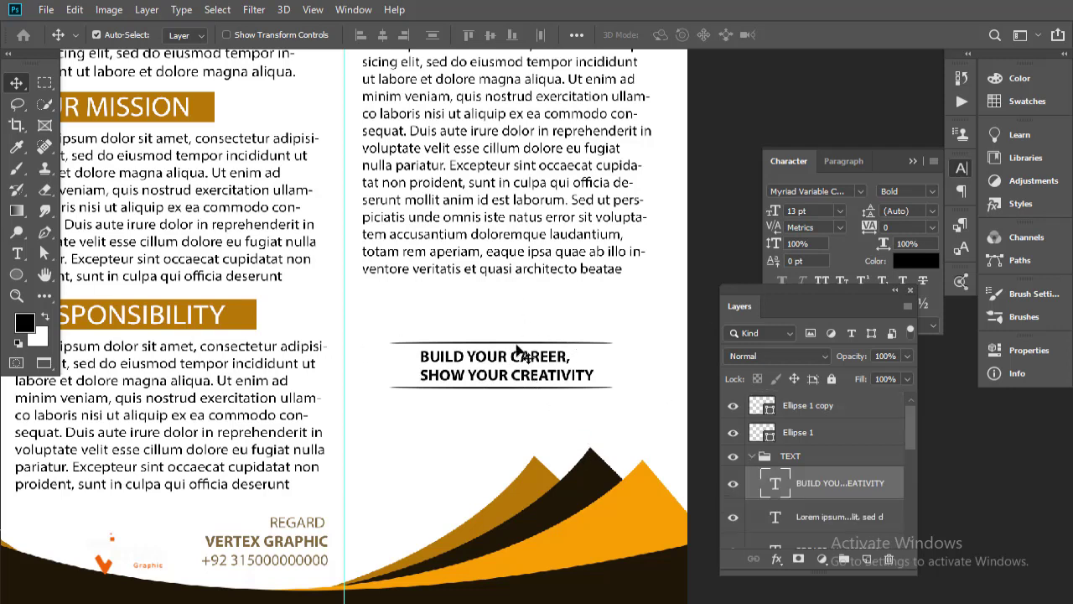
Recolour the ellipse line fill to darker orange #bc7804 sampled from the mountain artwork.
left_click(812, 433)
double_click(762, 406)
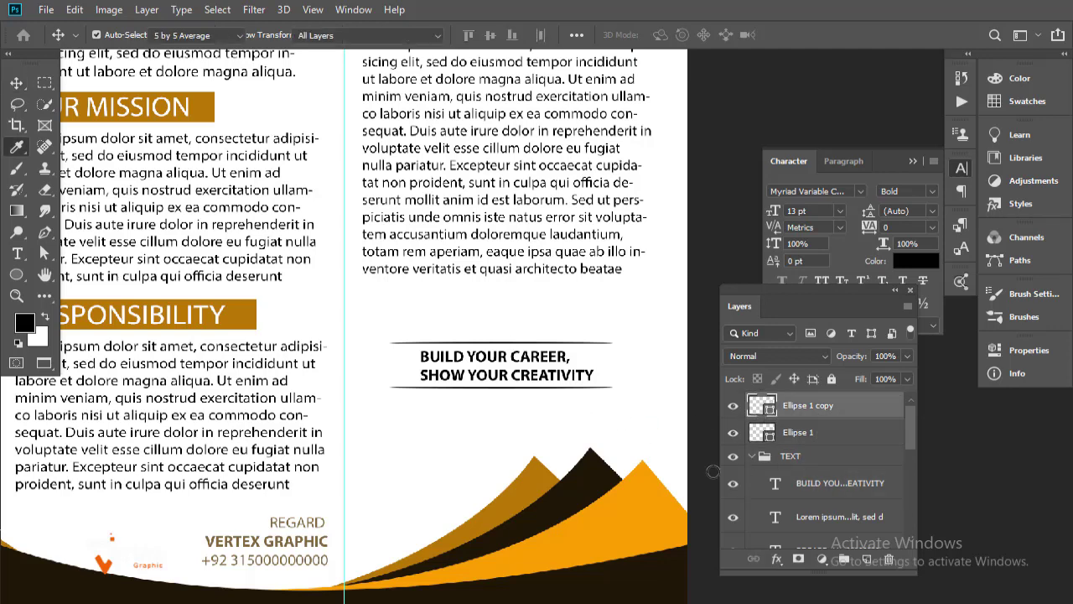
left_click(880, 297)
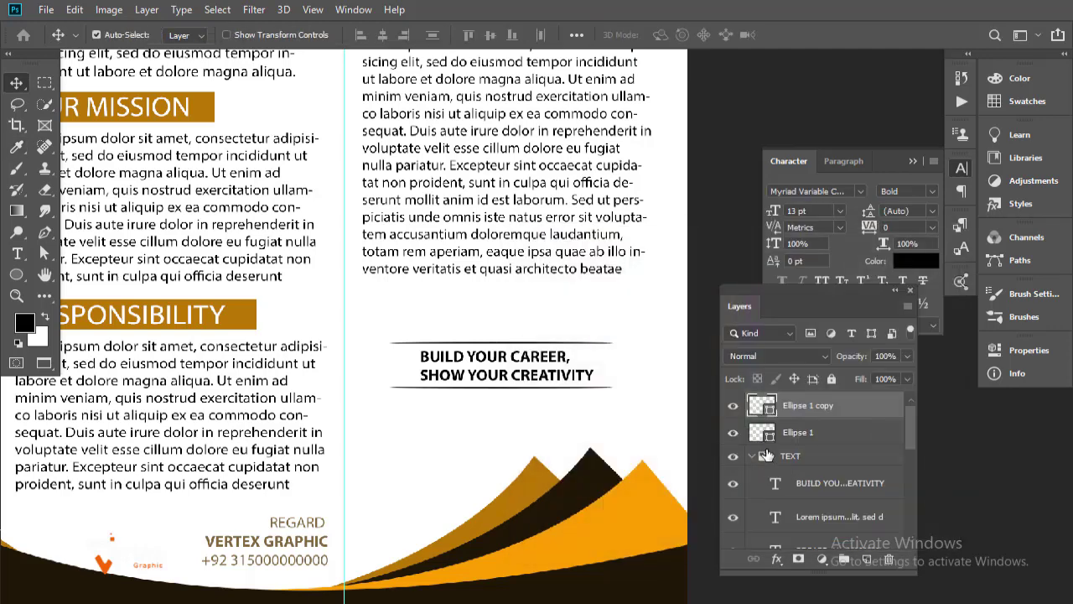
double_click(760, 435)
left_click(469, 525)
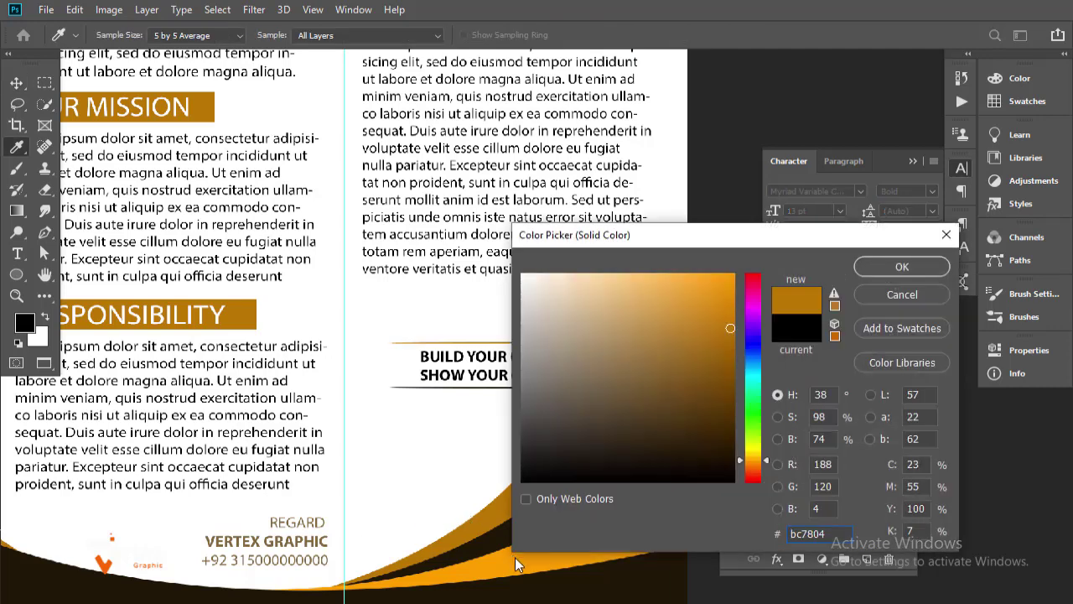
left_click(502, 565)
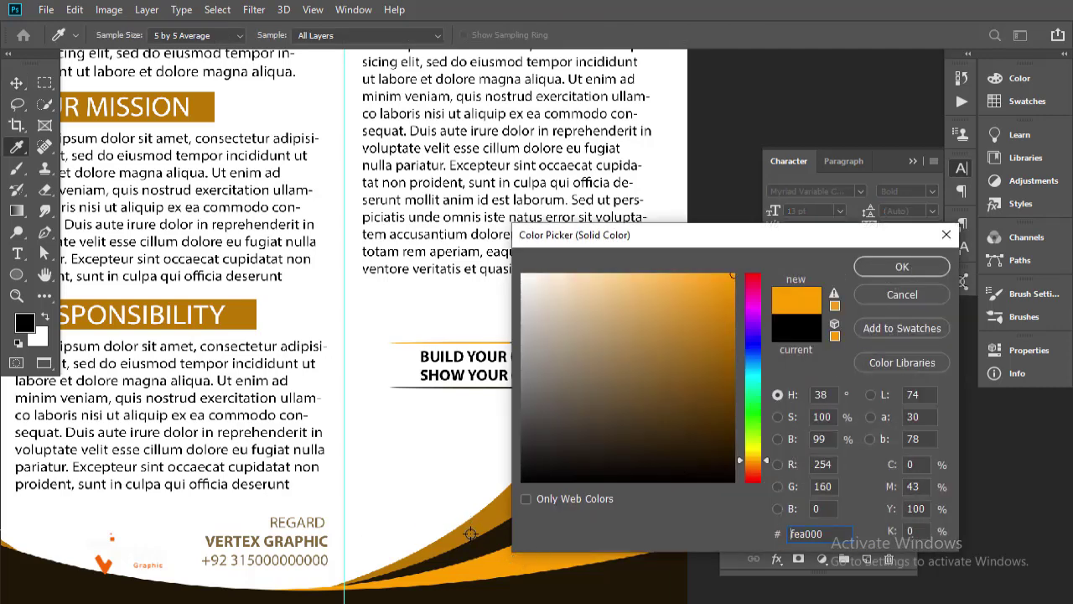
left_click(903, 267)
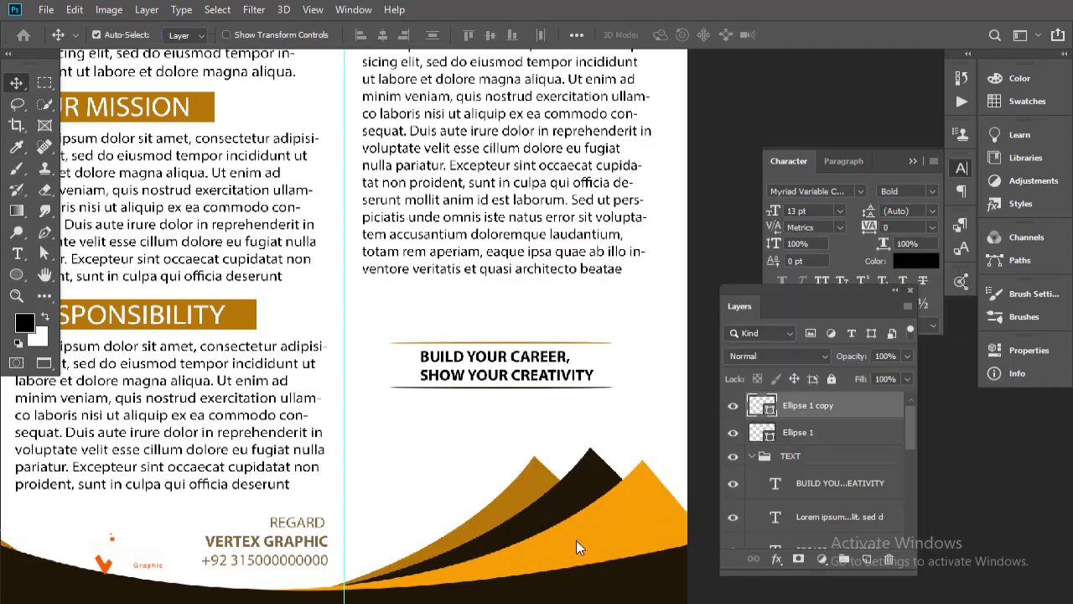
double_click(761, 432)
left_click(480, 528)
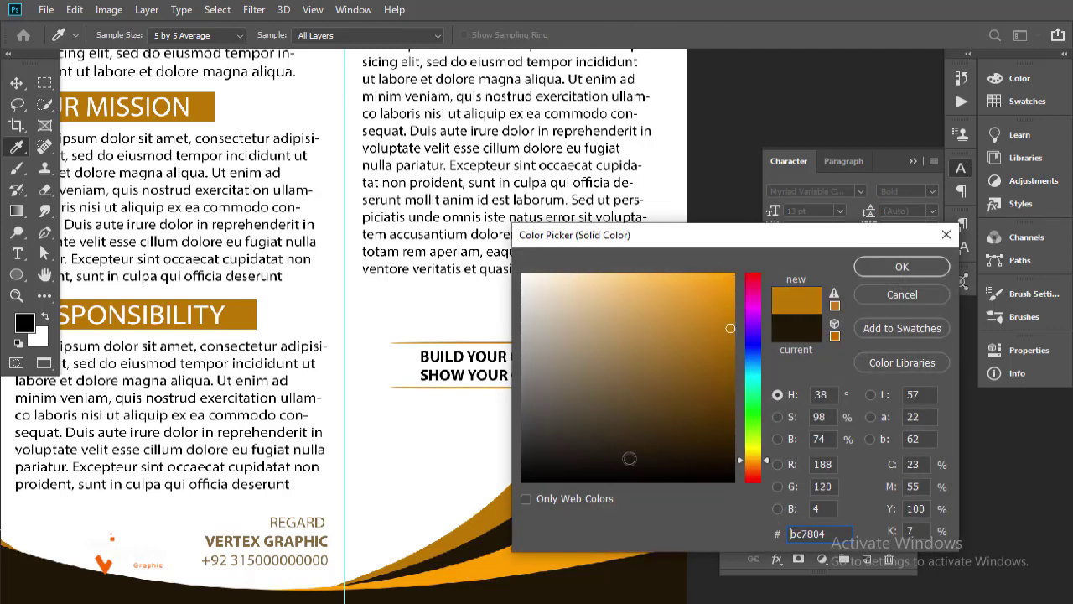
left_click(885, 275)
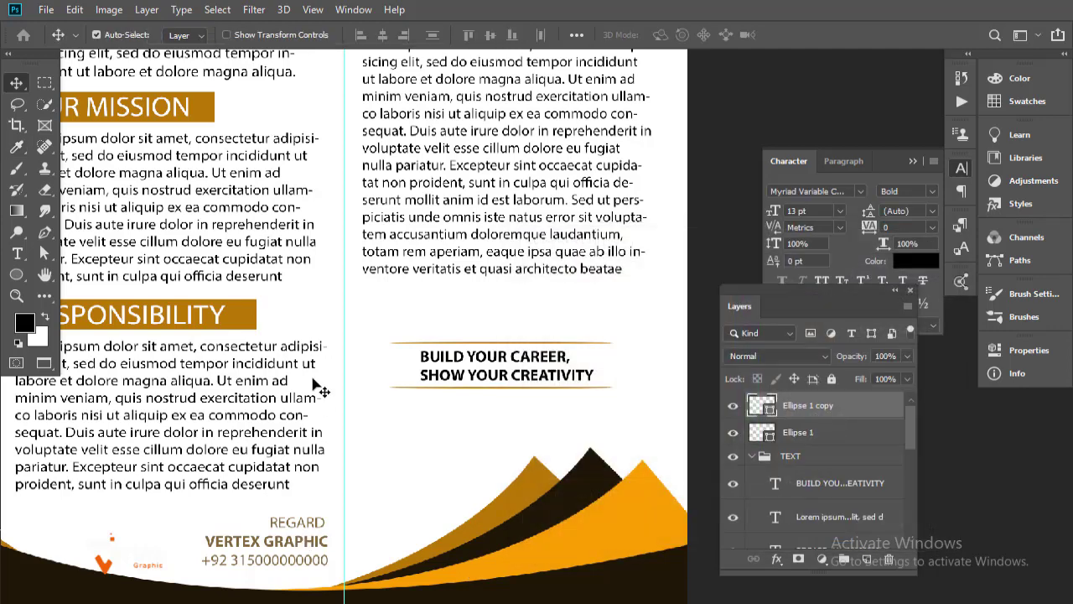
Group the two ellipse layers and name the group CIRCLE SHAPE.
left_click_drag(372, 360, 343, 376)
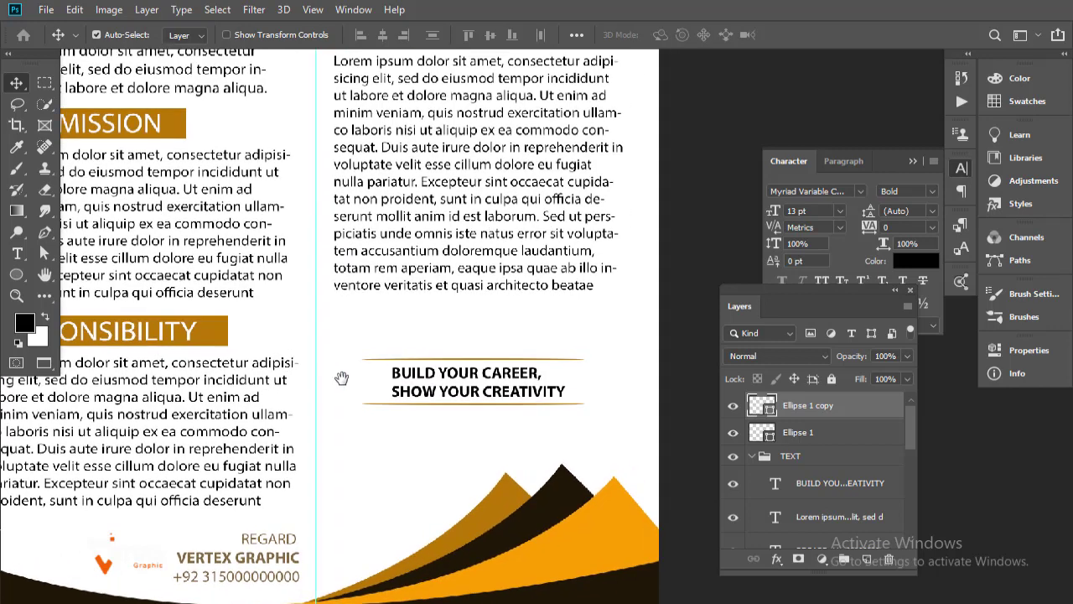
left_click(822, 435, "shift")
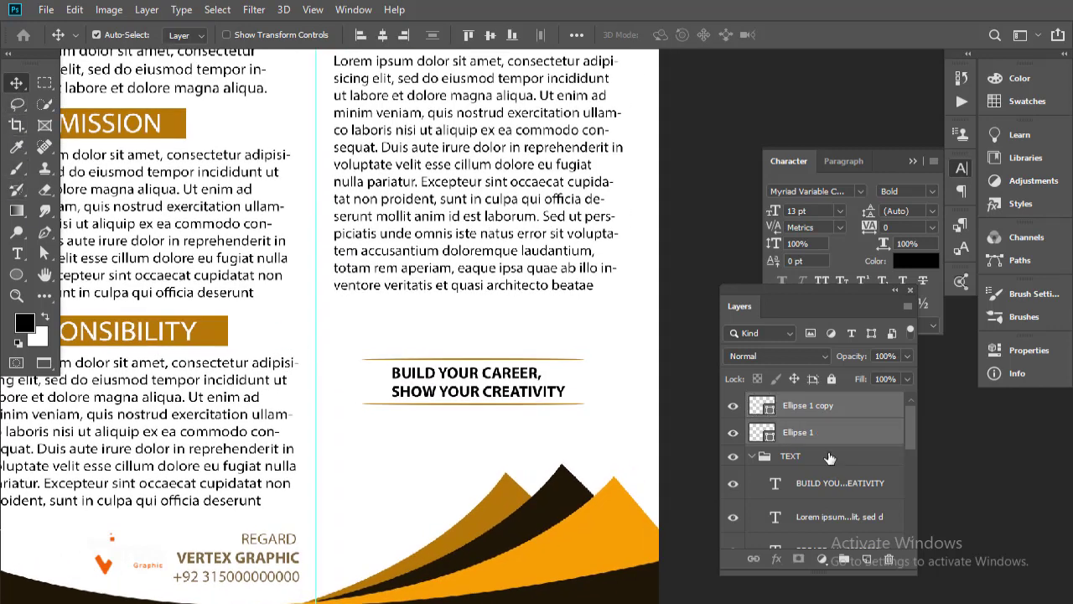
left_click(841, 562)
double_click(810, 403)
type("CIRCLE SHA")
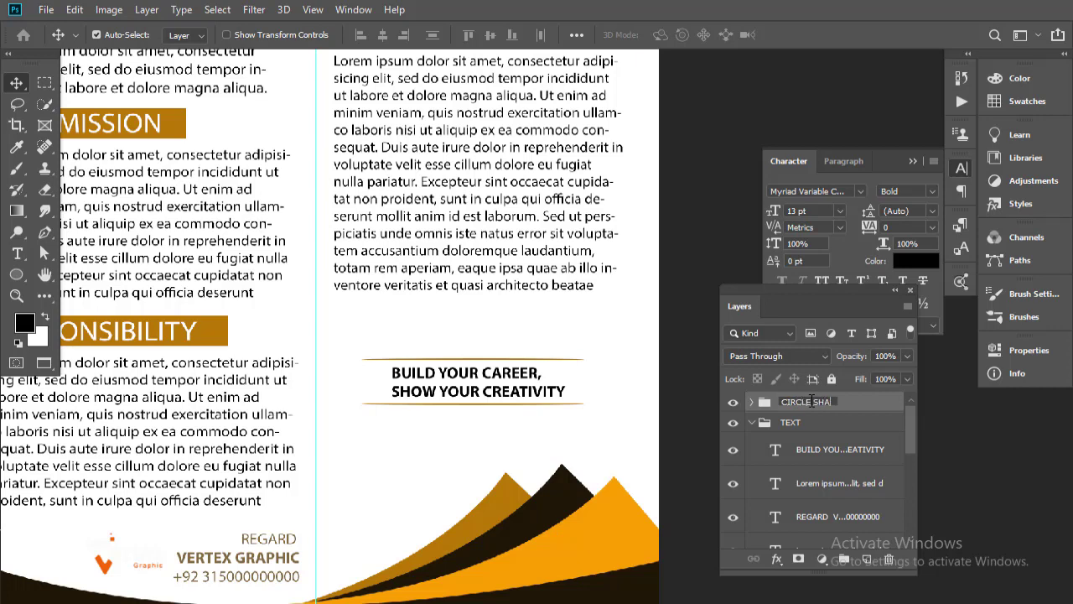
type("PE")
key("Return")
Start Place Embedded and browse to the icons folder on the New Volume (E:) drive.
left_click(46, 9)
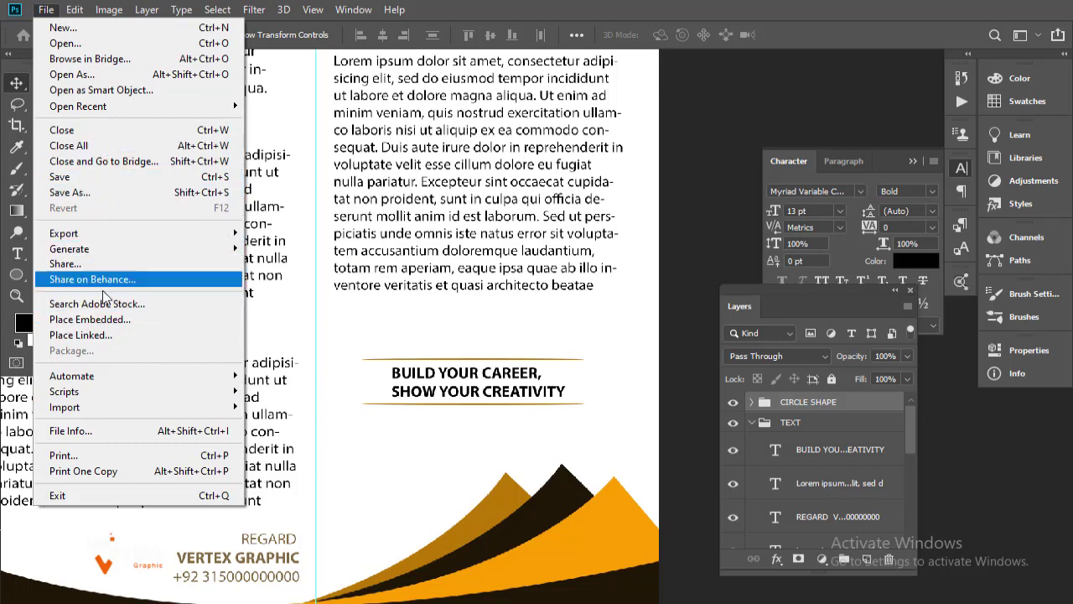
left_click(102, 321)
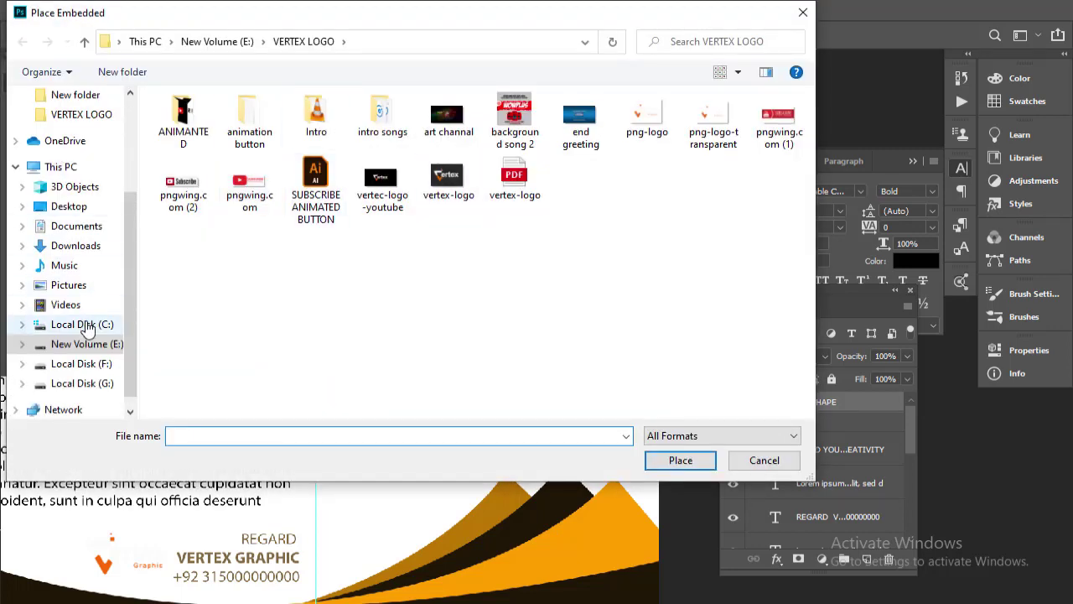
left_click(68, 343)
left_click(196, 252)
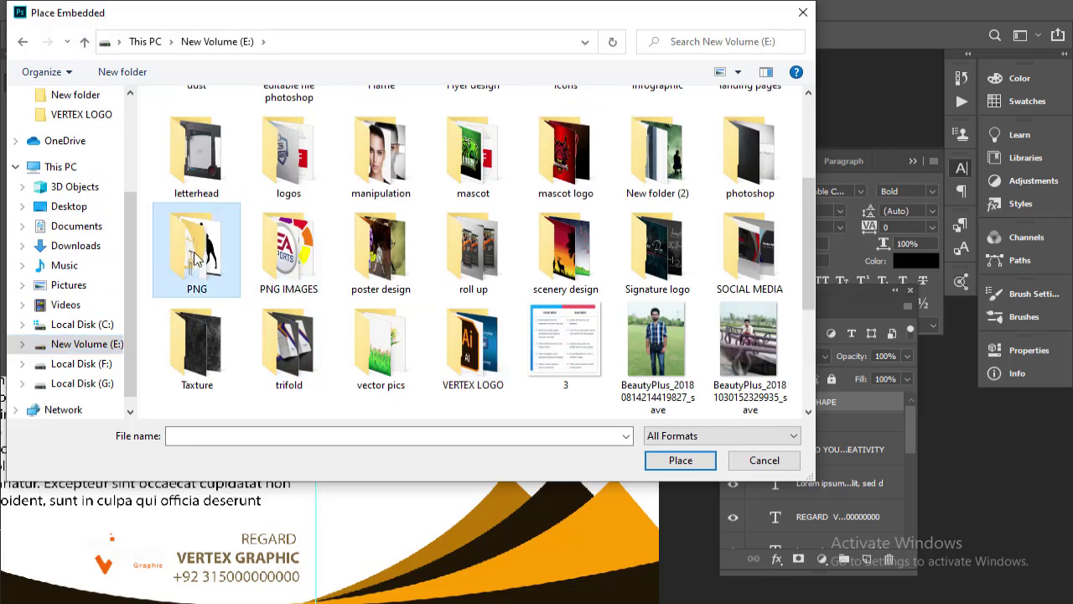
scroll(587, 218, "down", 1)
scroll(457, 268, "up", 2)
scroll(373, 289, "up", 3)
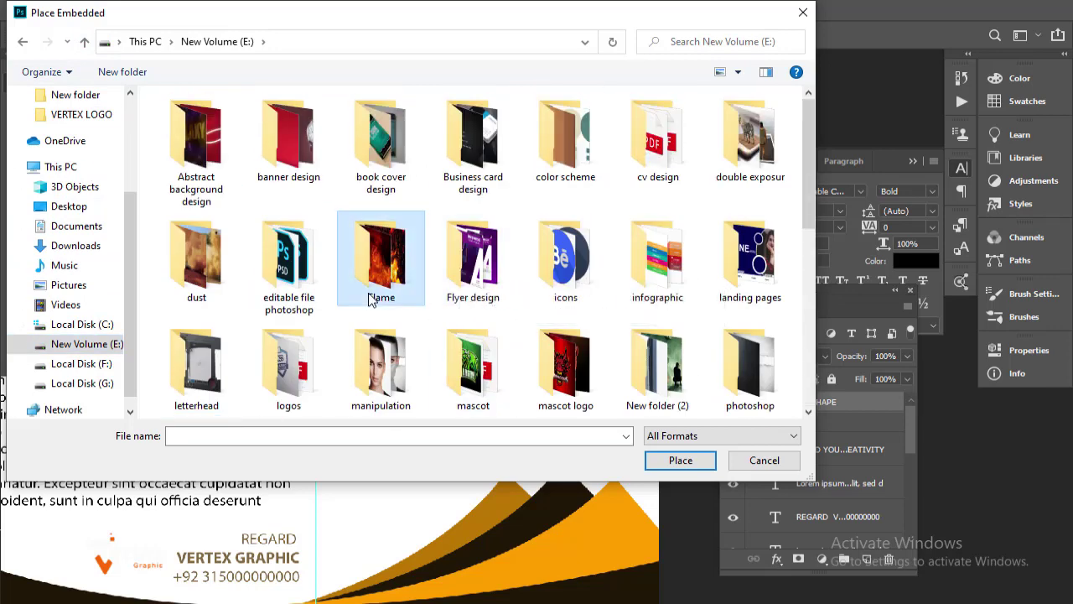
left_click(196, 260)
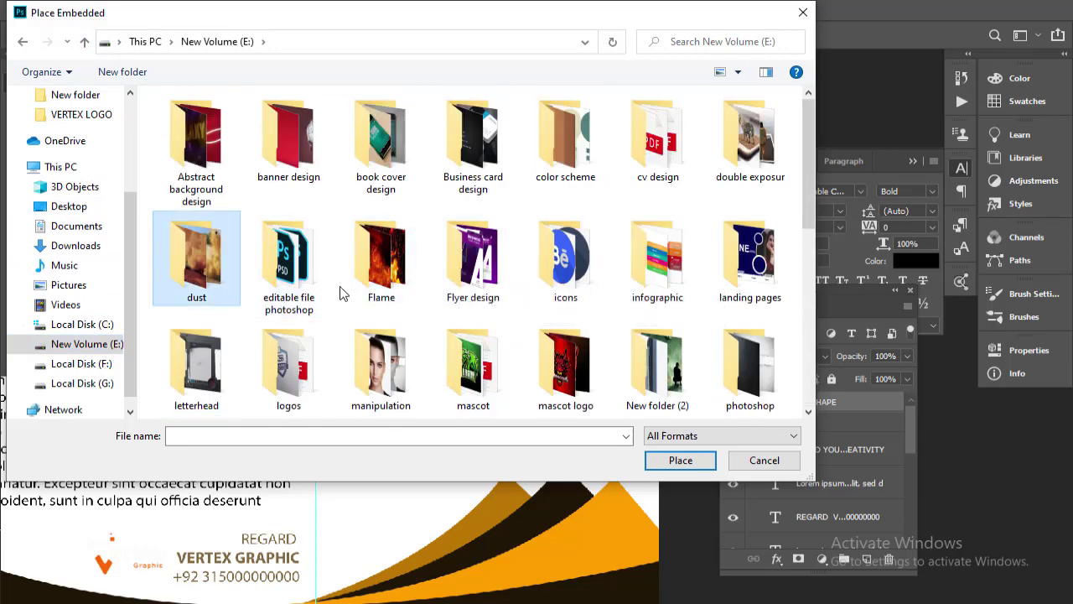
double_click(562, 256)
Place the twitter icon and shrink it to a small size above the tagline.
left_click(386, 230)
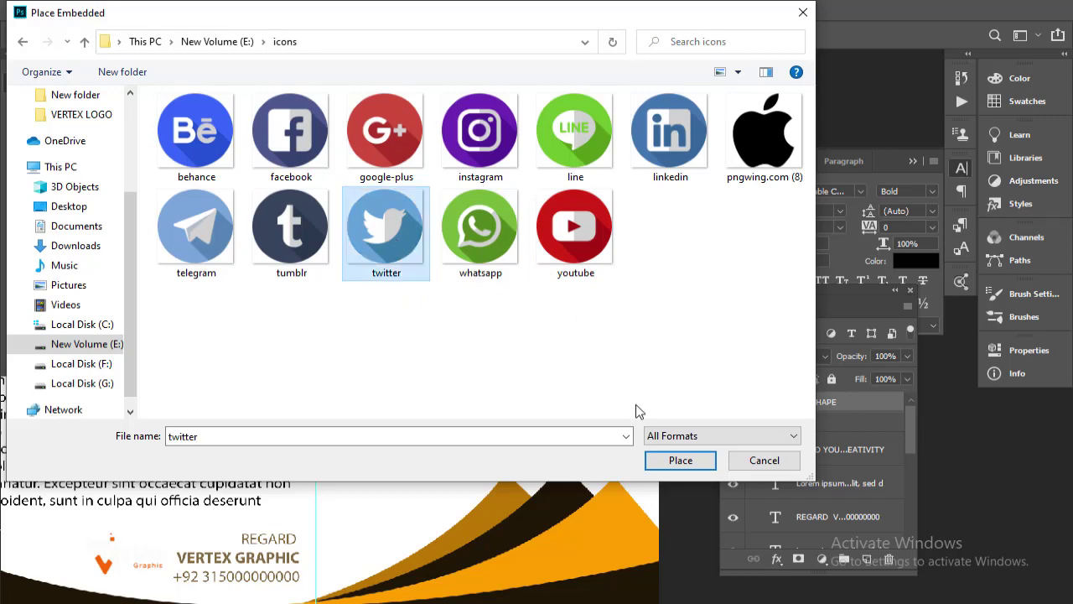
left_click(667, 159)
left_click(387, 243)
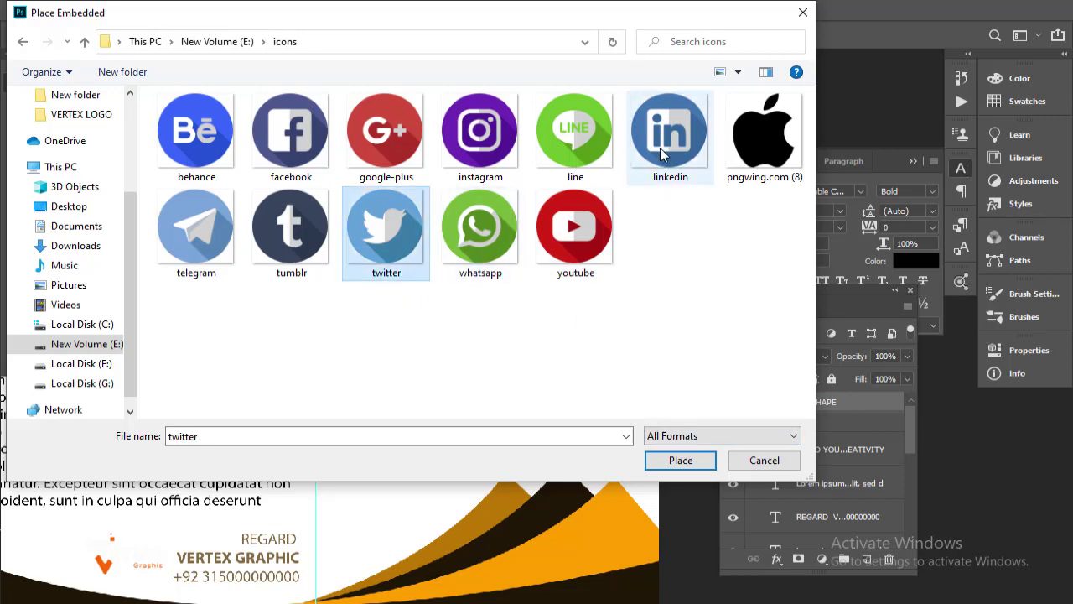
left_click(576, 139)
left_click(386, 230)
left_click(680, 460)
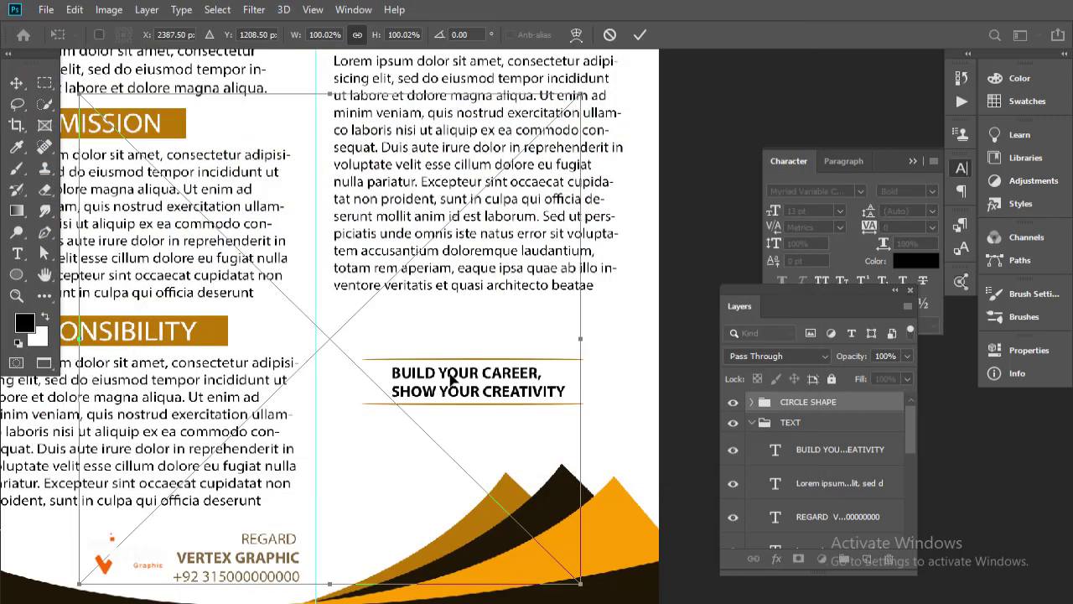
mouse_move(579, 94)
left_mouse_down()
mouse_move(167, 520)
mouse_move(105, 552)
mouse_move(399, 344)
mouse_move(392, 338)
mouse_move(406, 350)
mouse_move(392, 335)
left_mouse_up()
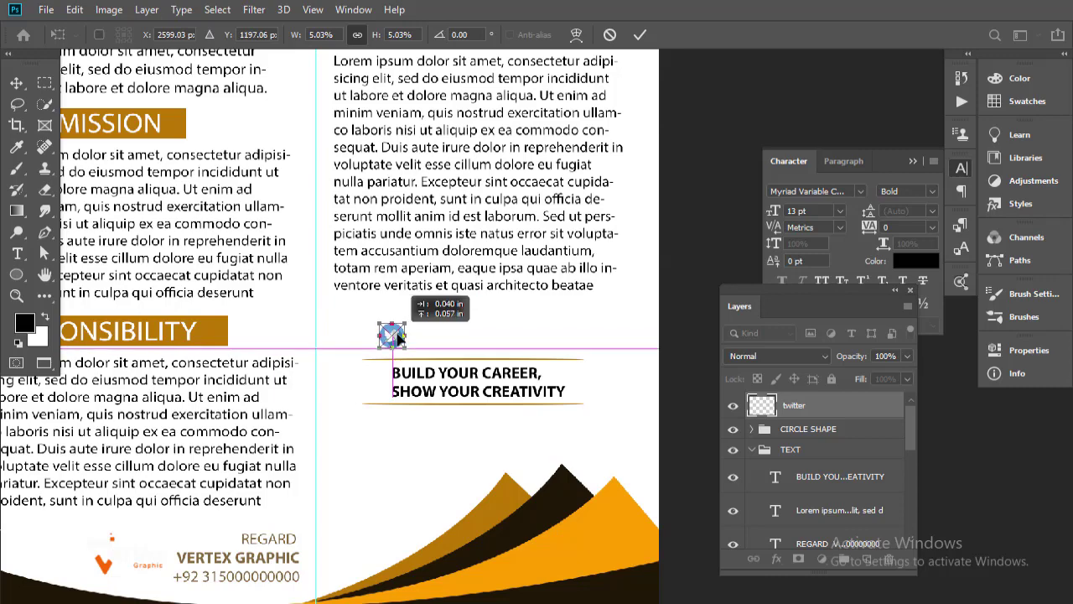
key("Return")
Place the facebook icon, scaled down beside the twitter icon.
left_click(45, 10)
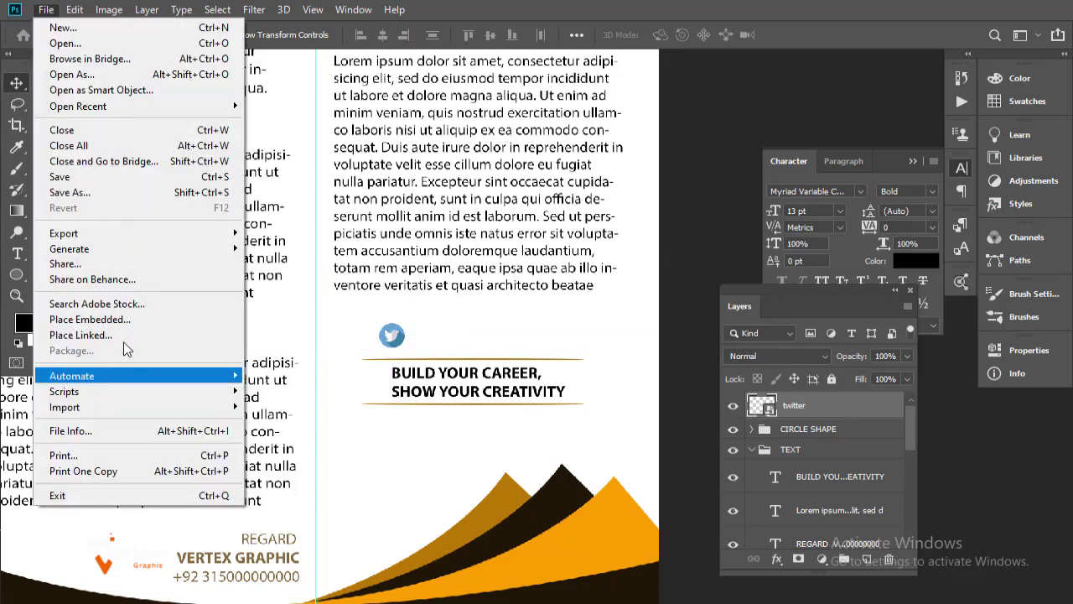
left_click(67, 321)
left_click(291, 134)
left_click(680, 460)
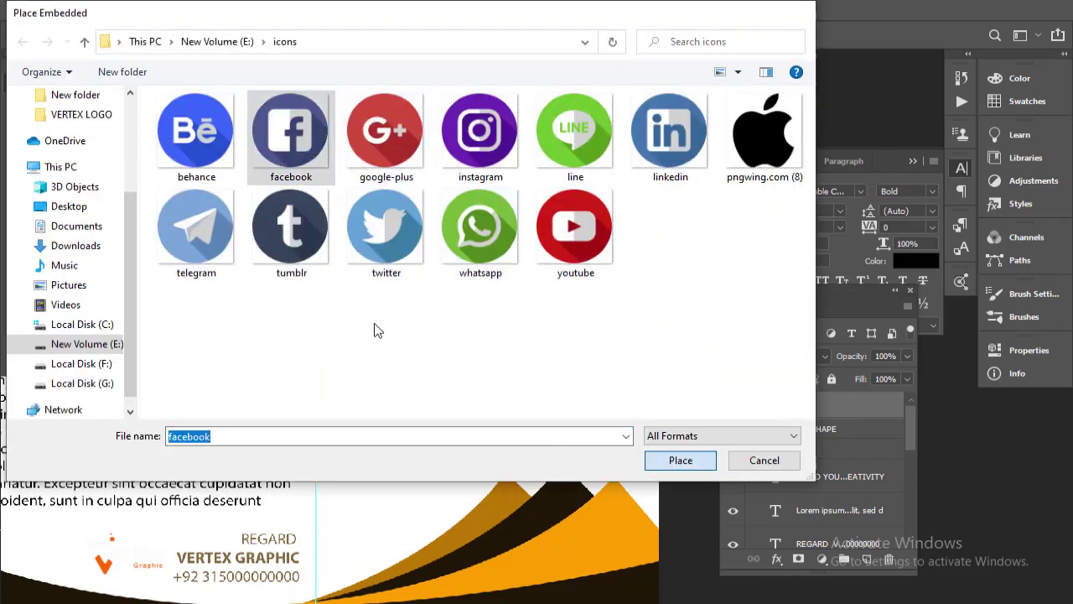
mouse_move(513, 192)
left_mouse_down()
mouse_move(107, 554)
mouse_move(432, 353)
left_mouse_up()
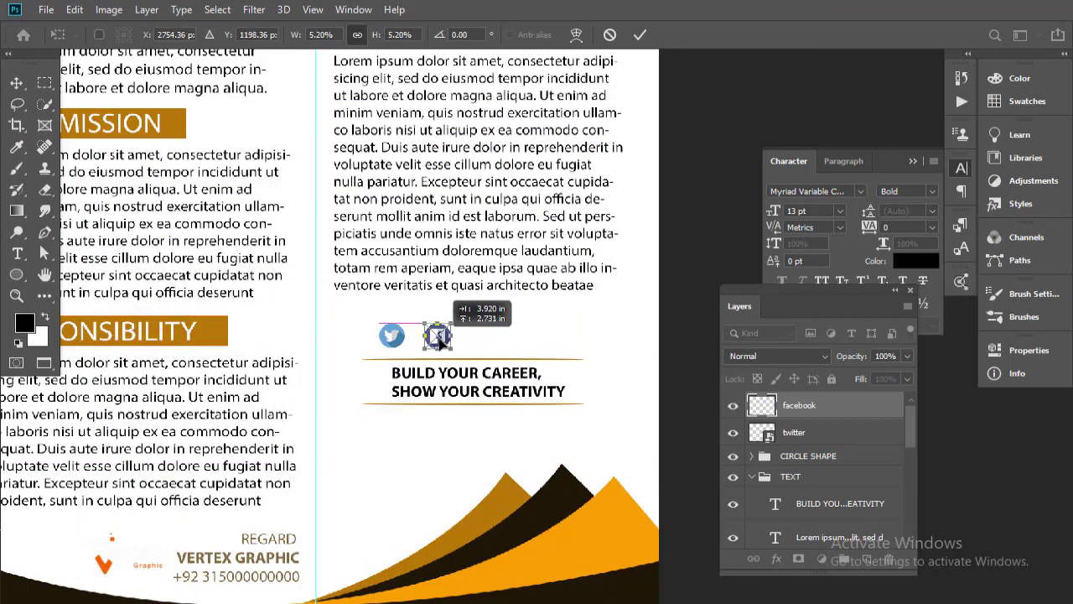
key("Return")
Place the behance icon and scale it down beside the facebook icon.
left_click(46, 10)
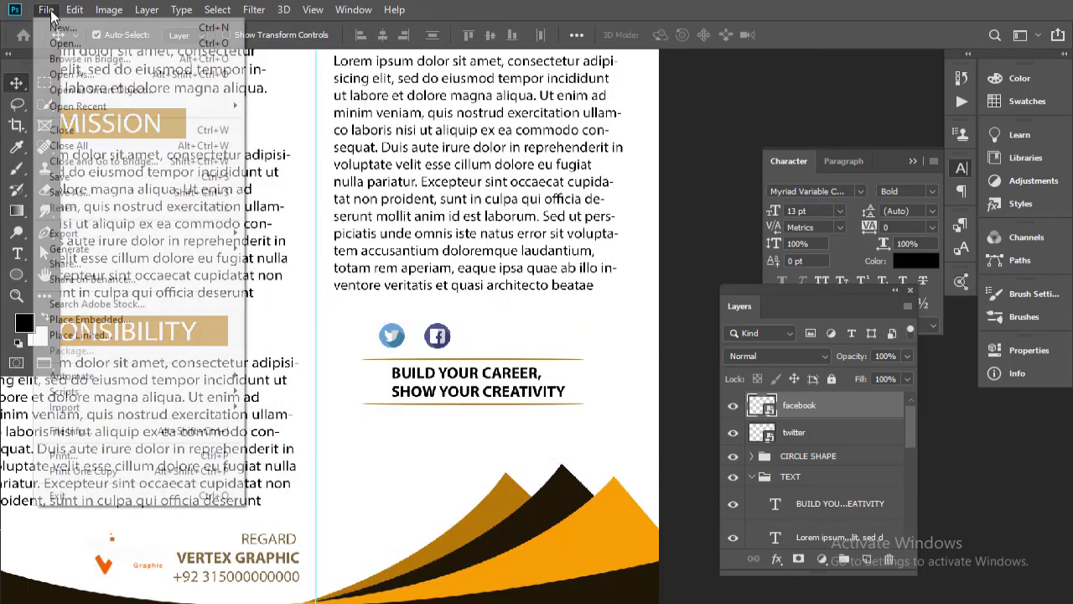
left_click(128, 317)
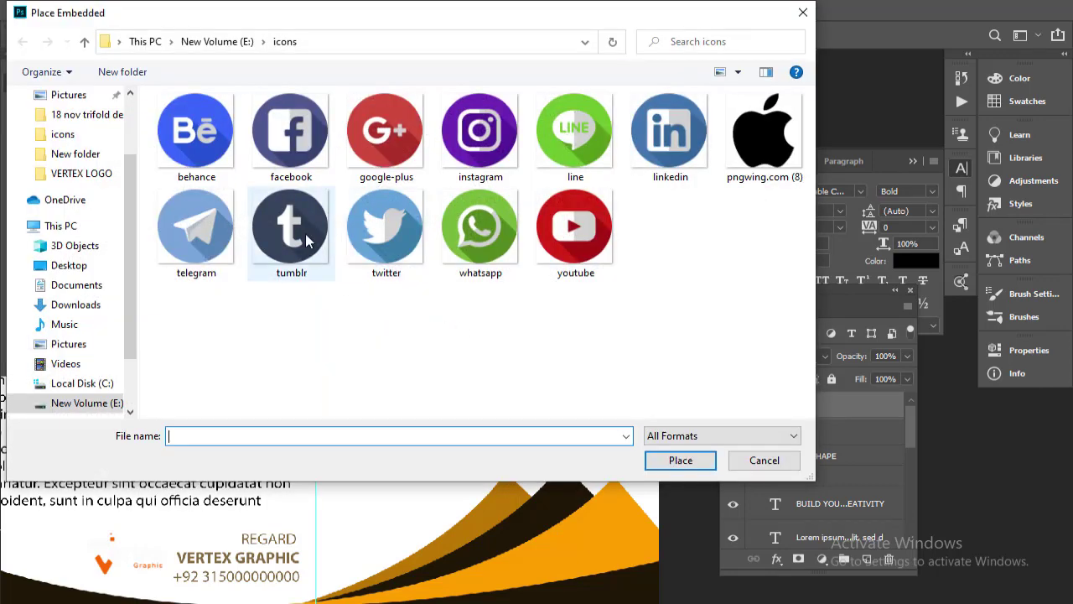
left_click(196, 134)
left_click(655, 457)
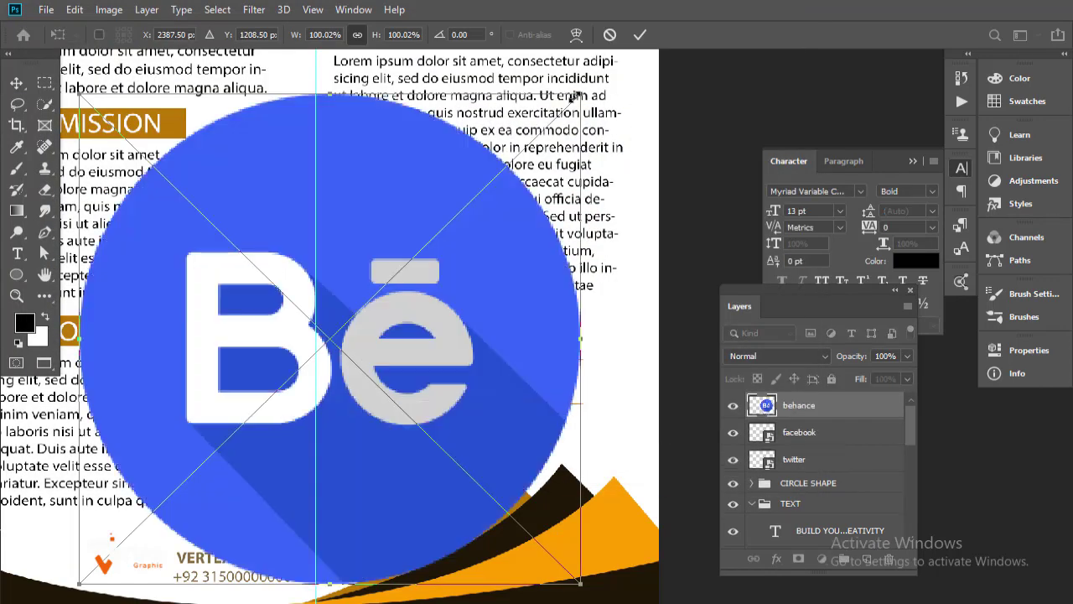
mouse_move(579, 94)
left_mouse_down()
mouse_move(188, 575)
mouse_move(122, 560)
mouse_move(493, 342)
mouse_move(503, 324)
left_mouse_up()
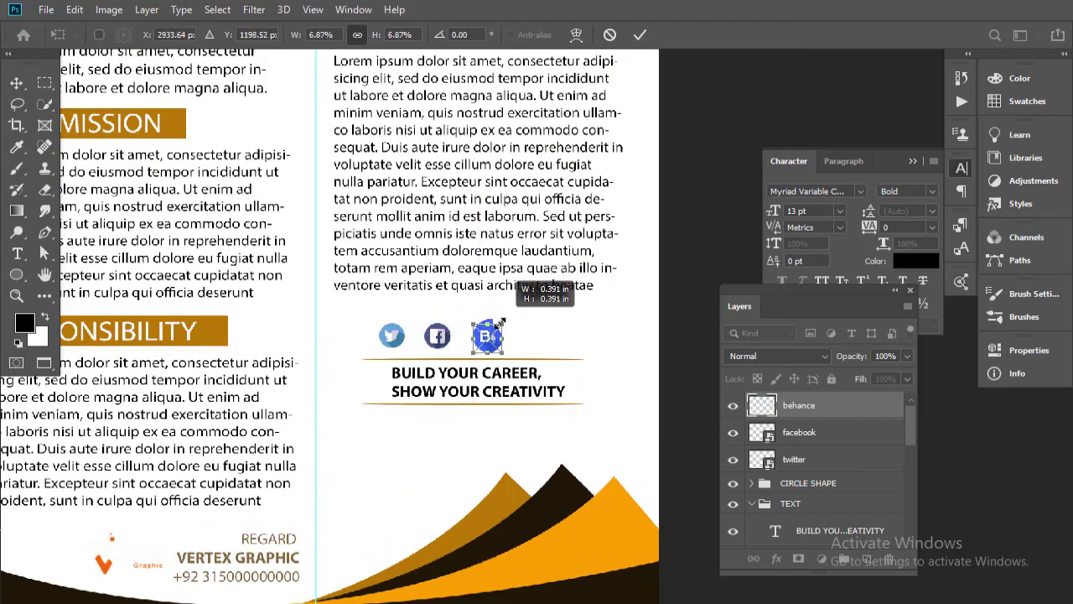
Finish placing the behance icon and nudge the three social icons to the right.
key("Return")
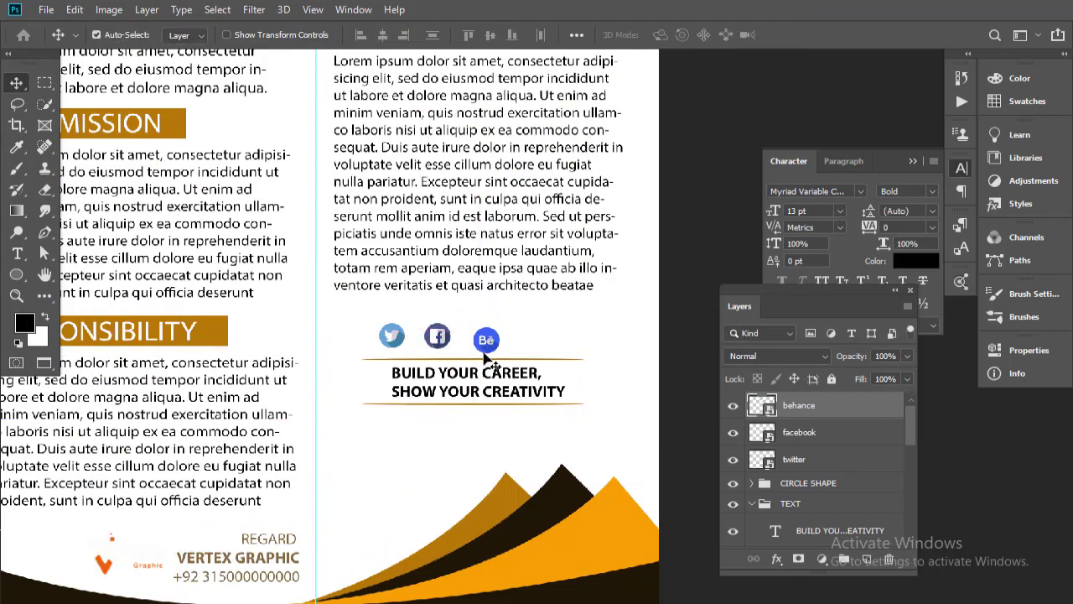
left_click(812, 434, "ctrl")
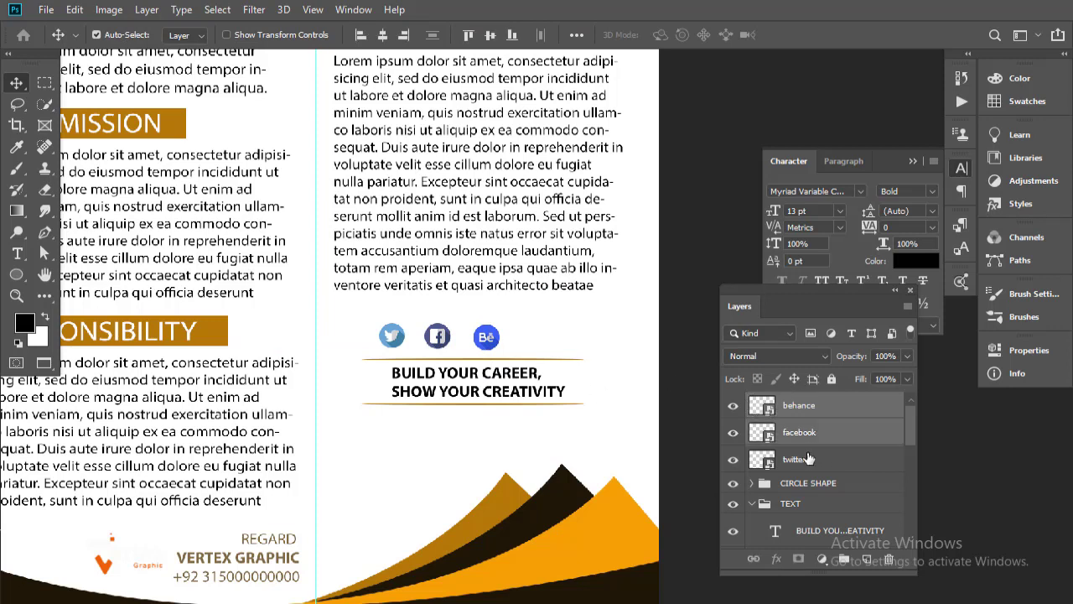
left_click(795, 461, "ctrl")
key("shift+Right")
key("Right")
key("Right")
key("Right")
key("shift+Right")
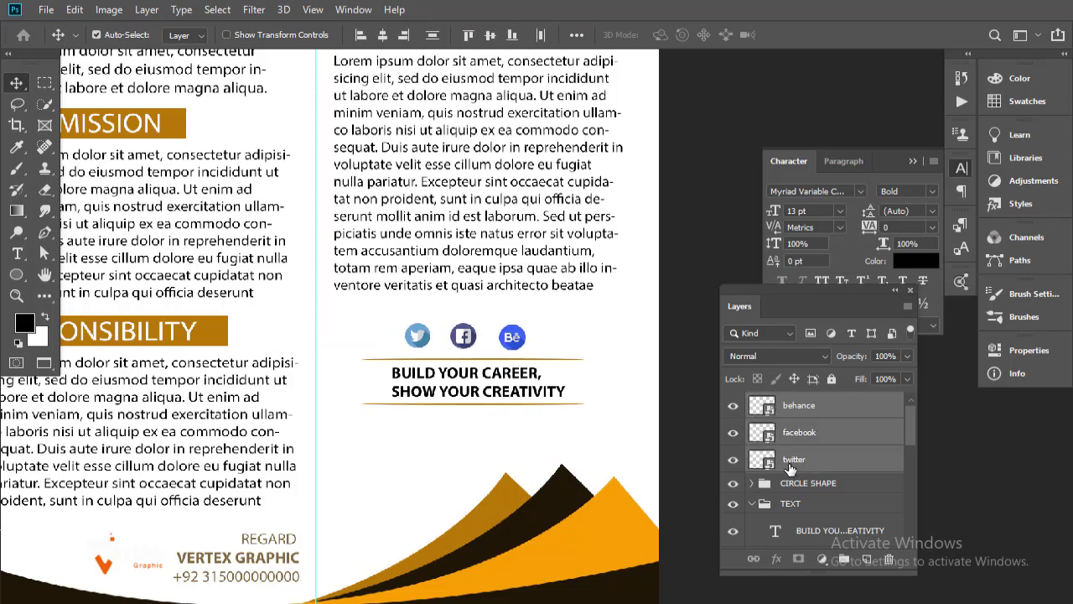
key("shift+Right")
key("Right")
key("Right")
key("Right")
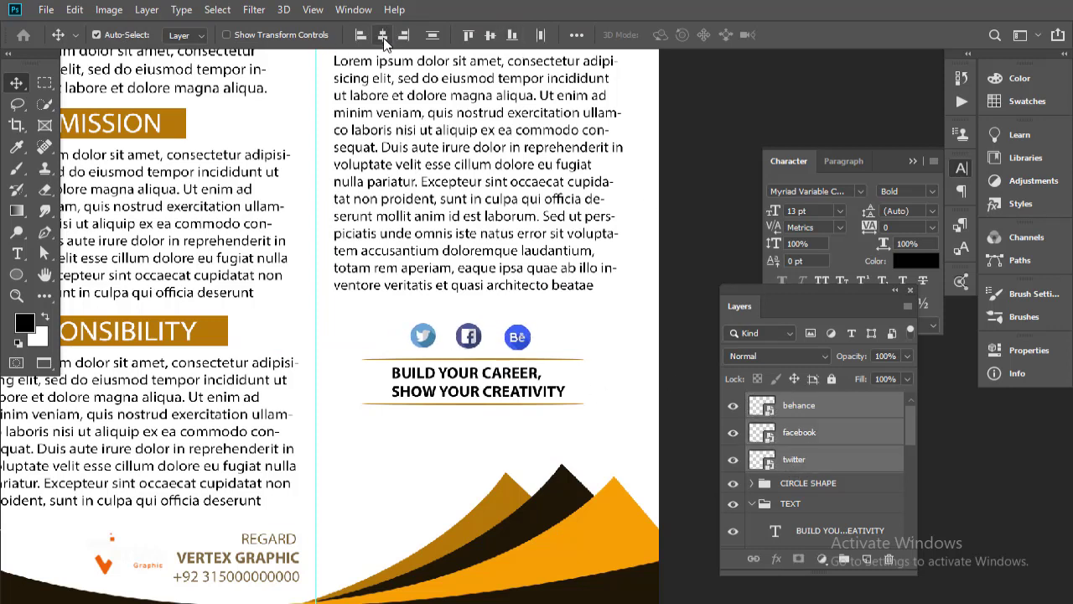
left_click(383, 37)
key("ctrl+z")
left_click(577, 34)
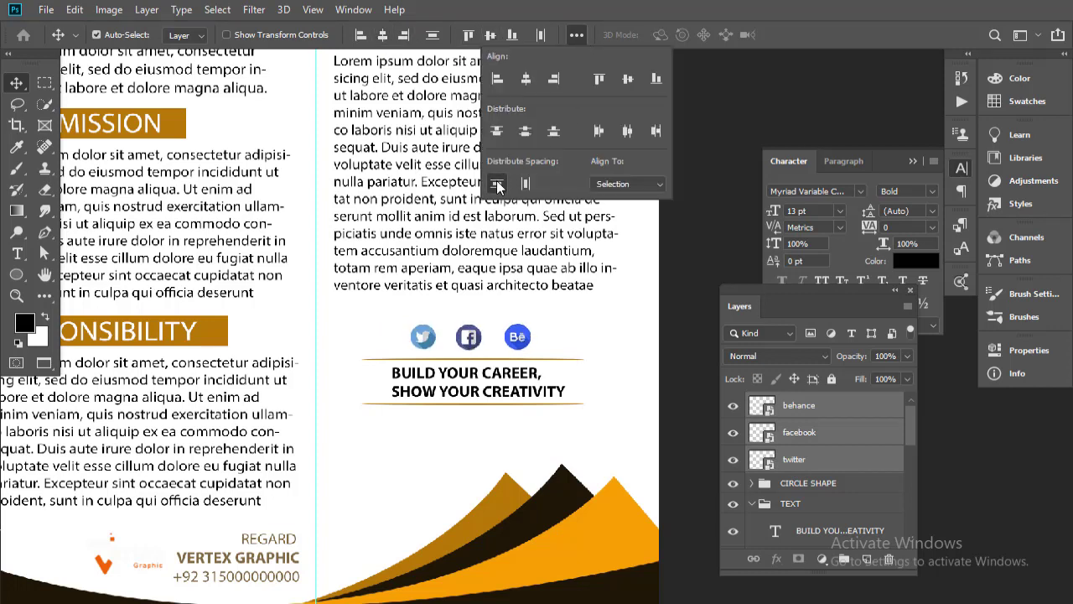
left_click(533, 190)
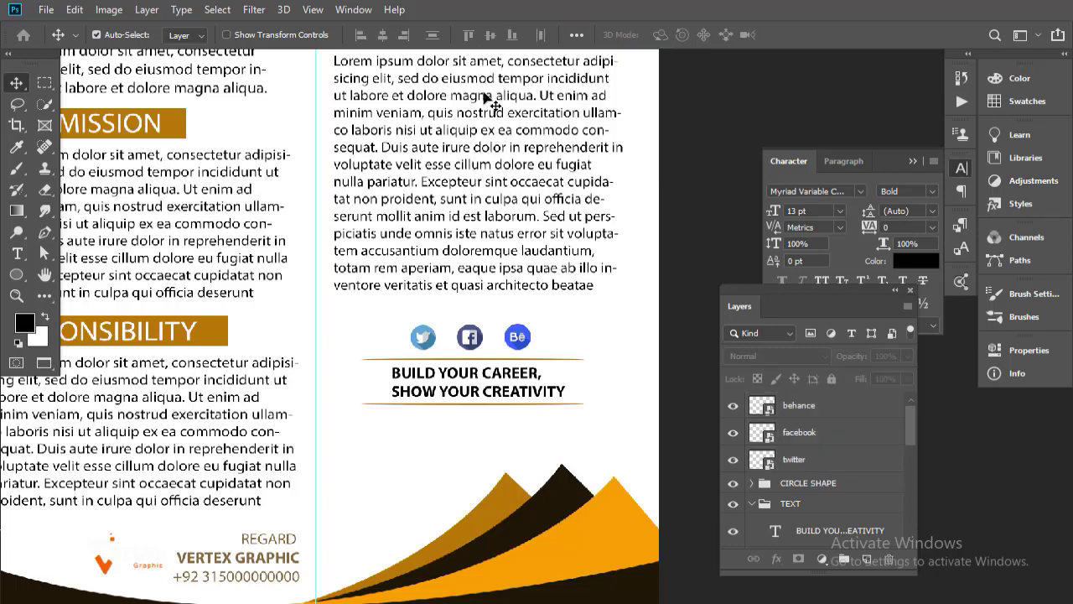
Group the twitter, facebook and behance layers into the ICONS group.
key("ctrl+minus")
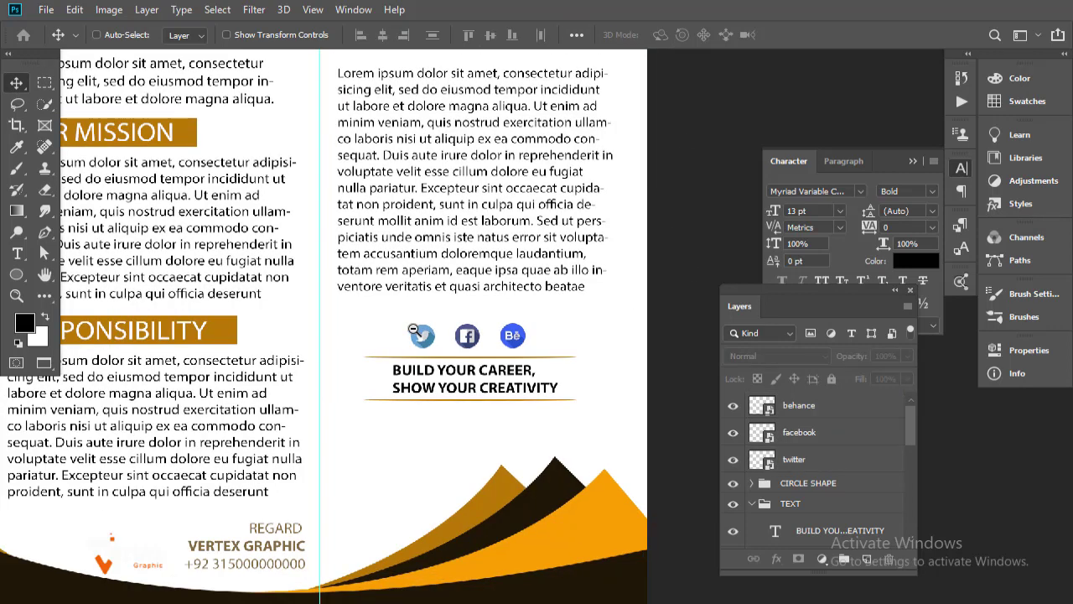
key("ctrl+minus")
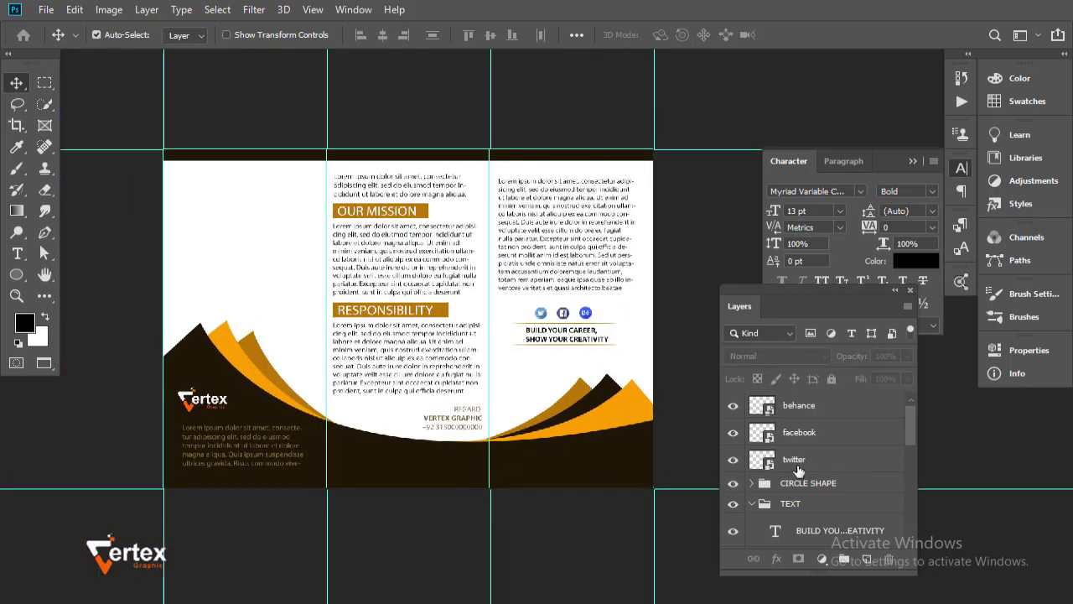
left_click(797, 468)
left_click(811, 431)
left_click(811, 413, "shift")
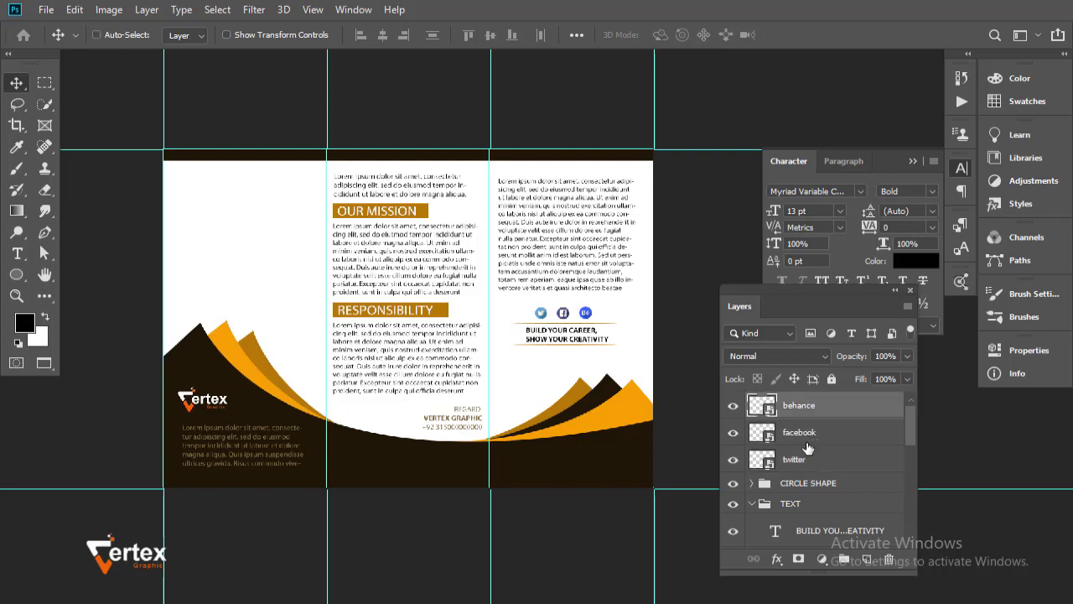
left_click_drag(809, 448, 844, 558)
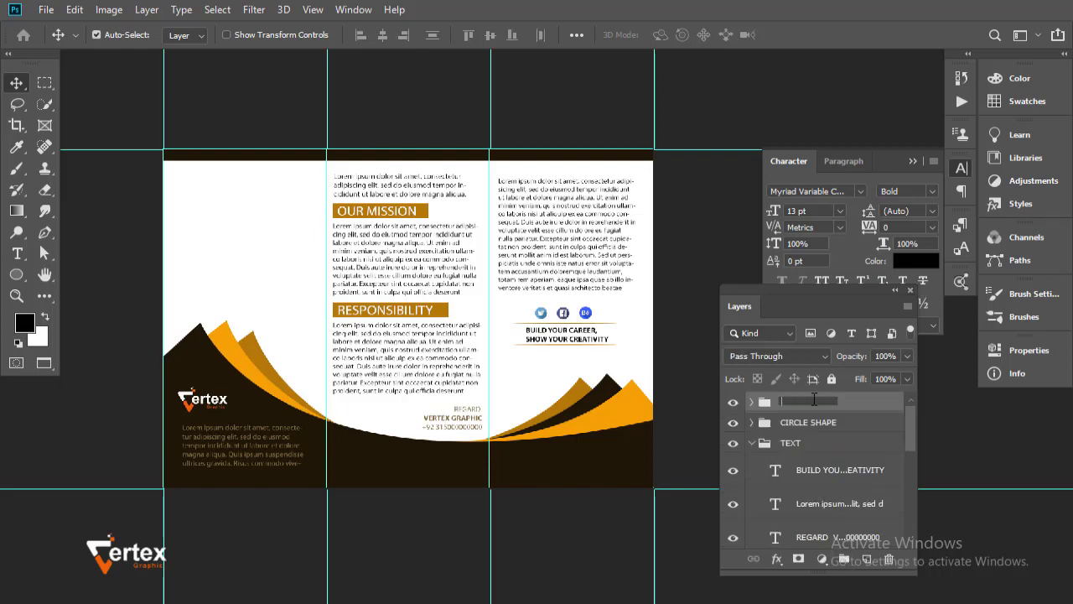
Choose pngwing.com (9) from PNG IMAGES/fashion to place as an embedded image.
left_click(46, 9)
left_click(88, 320)
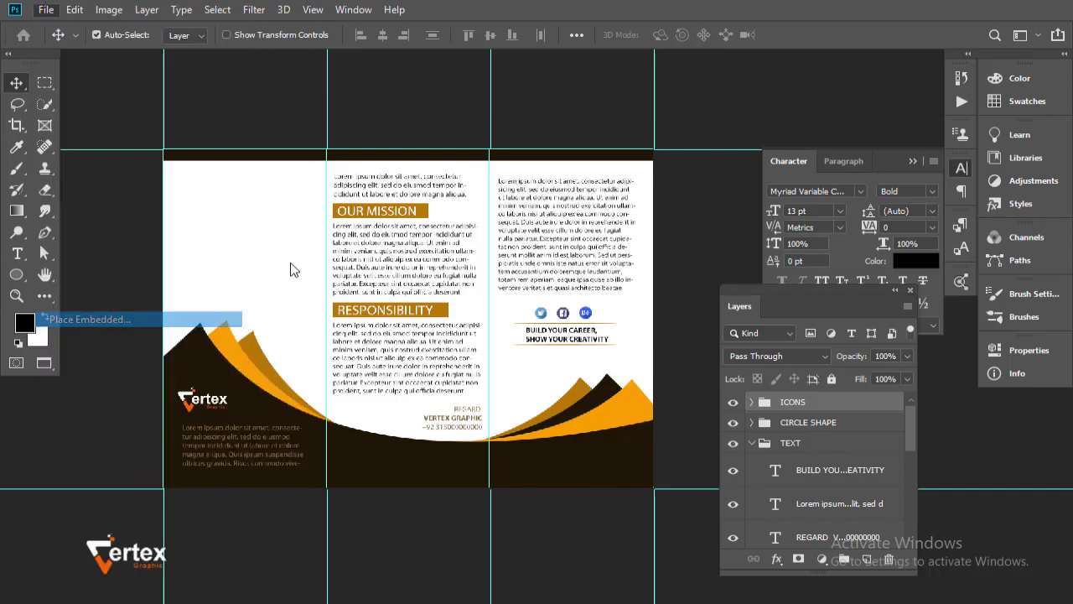
key("alt+Up")
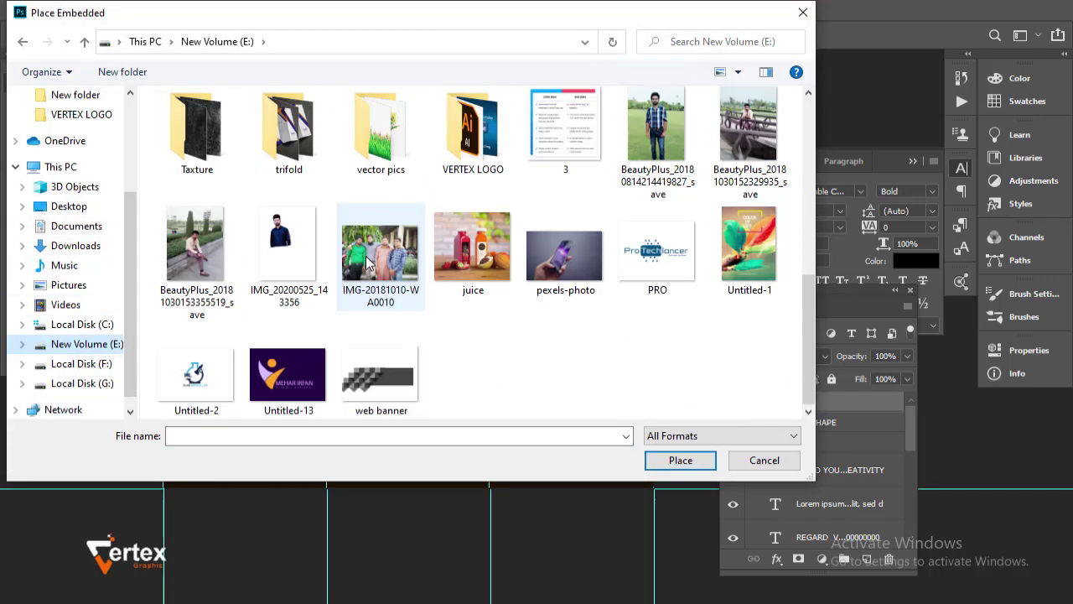
scroll(385, 309, "up", 5)
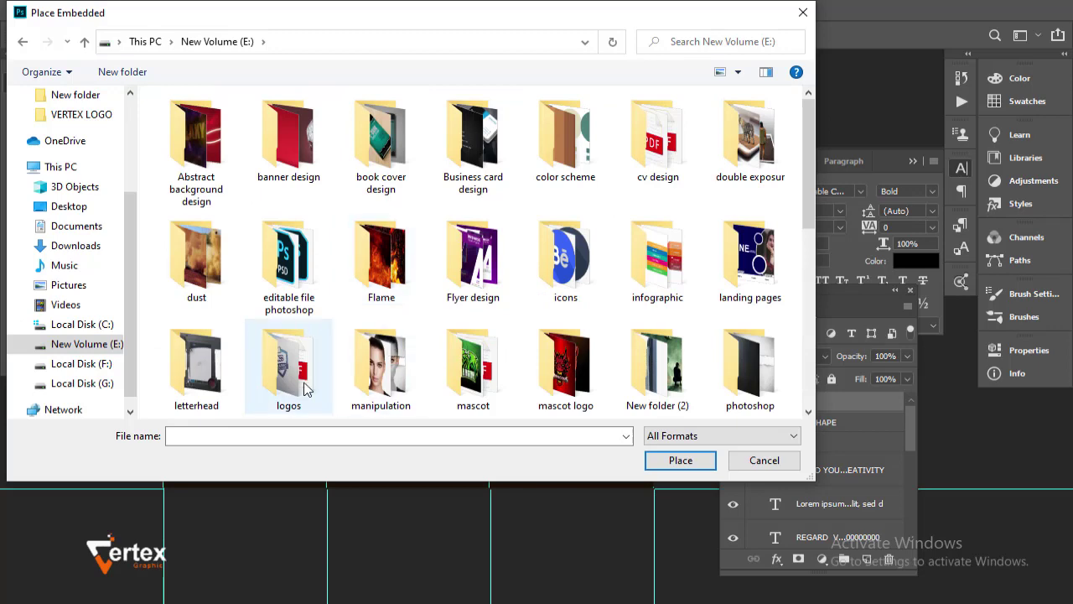
scroll(288, 361, "down", 3)
left_click(303, 251)
double_click(304, 251)
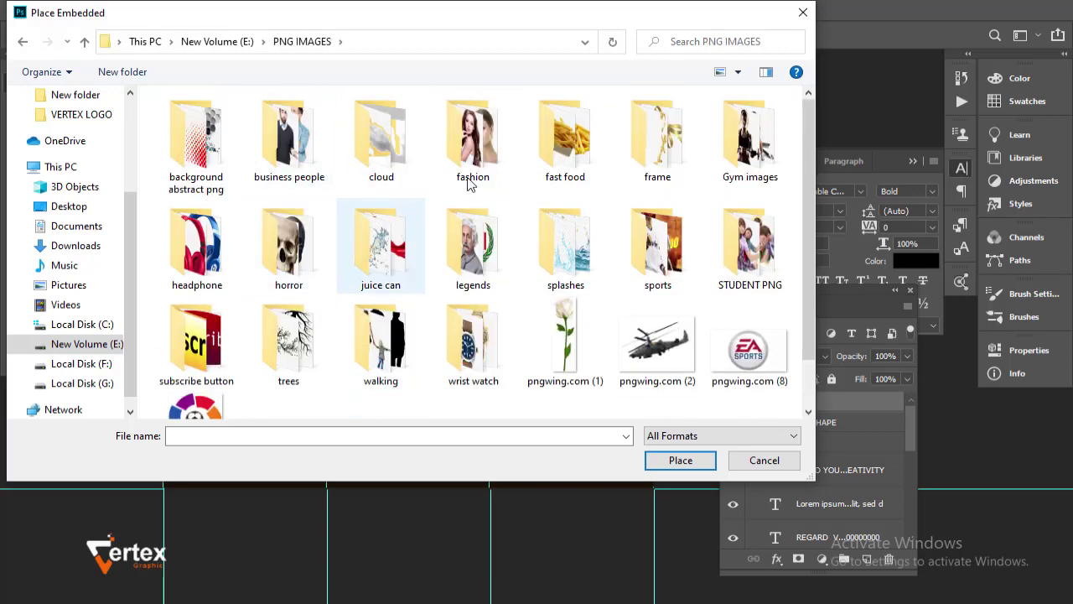
double_click(474, 138)
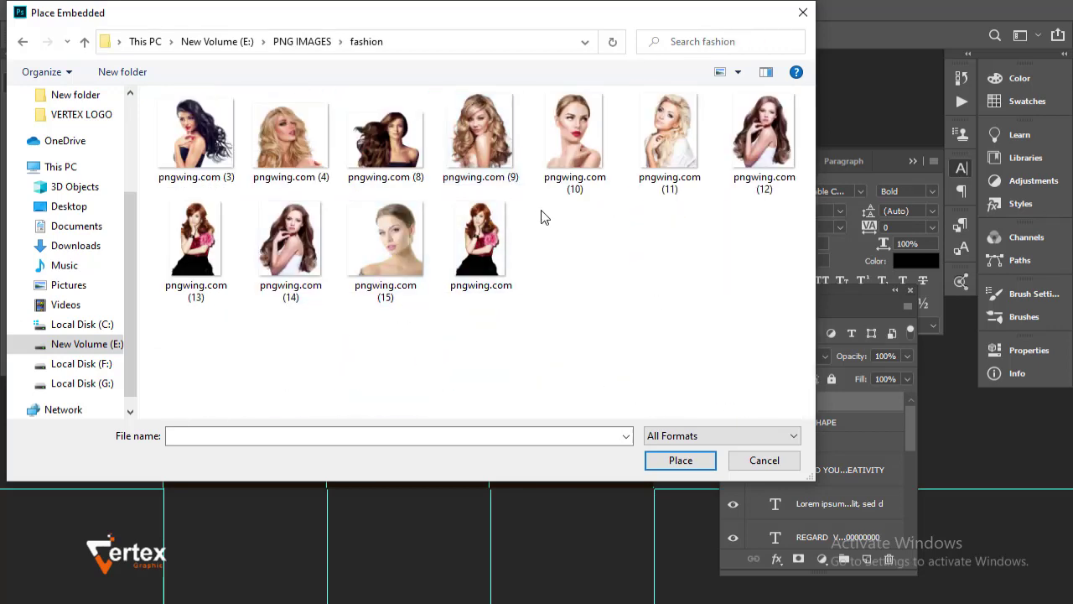
left_click(759, 138)
left_click(578, 191)
left_click(310, 258)
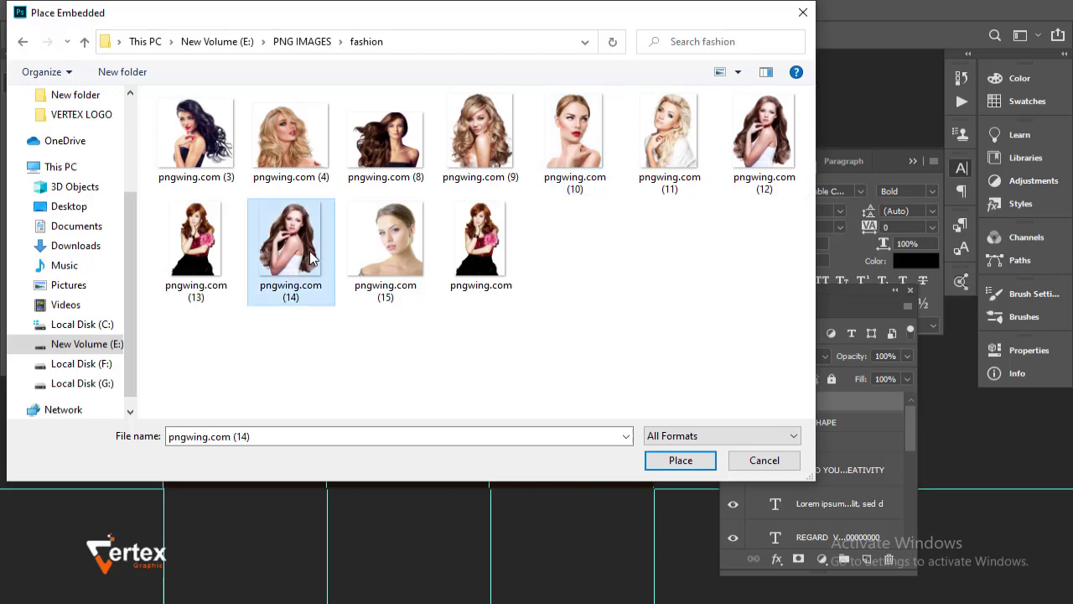
left_click(457, 147)
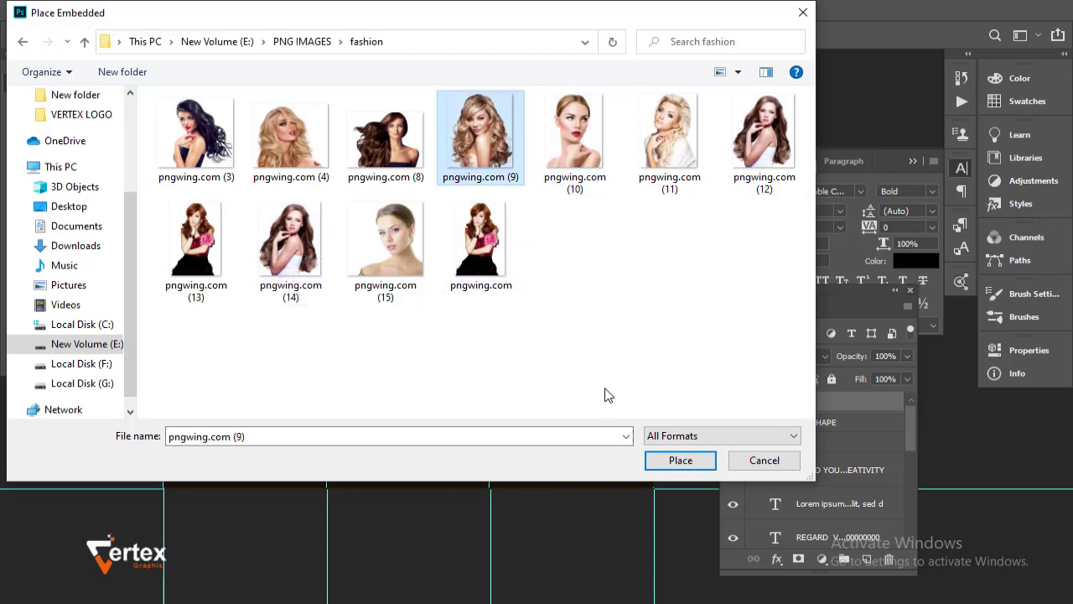
Place the photo flipped horizontally, scaled into the left panel, and move its layer down.
left_click(692, 461)
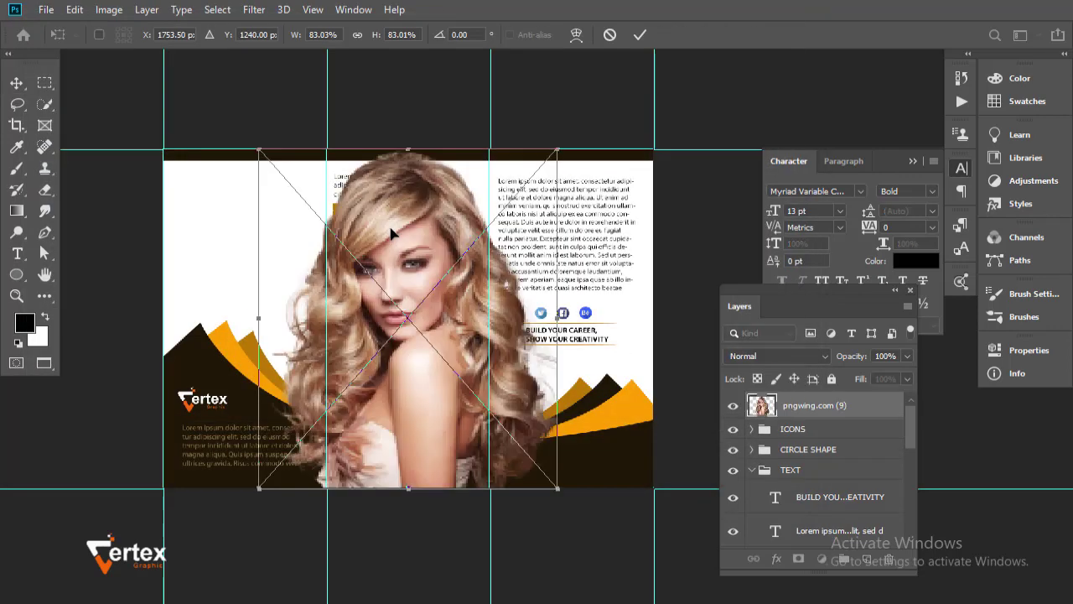
right_click(394, 232)
left_click(444, 419)
left_click_drag(502, 256, 375, 260)
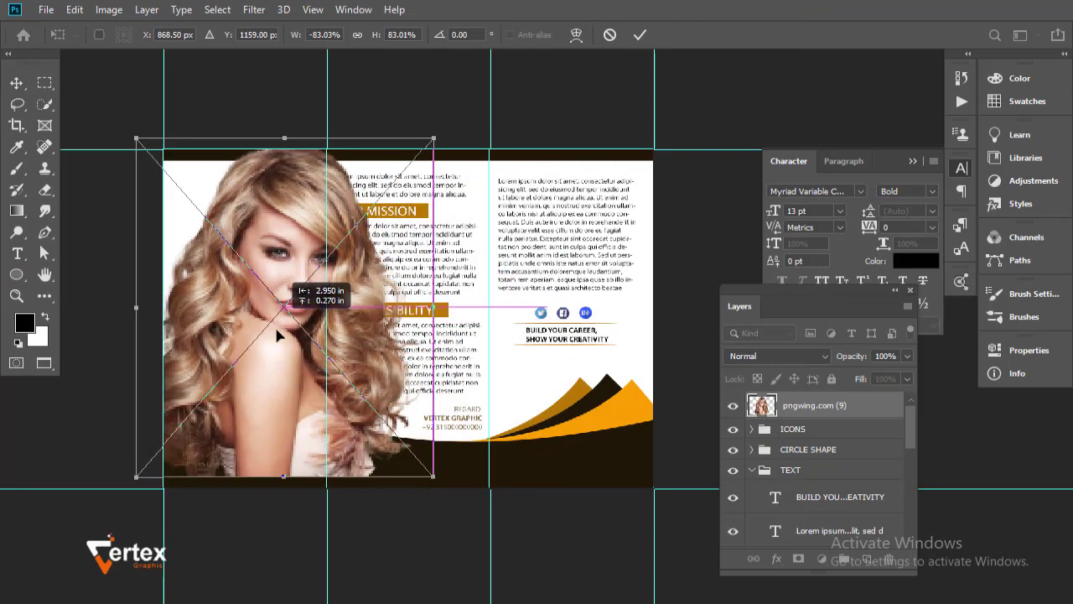
left_click_drag(429, 493, 399, 463)
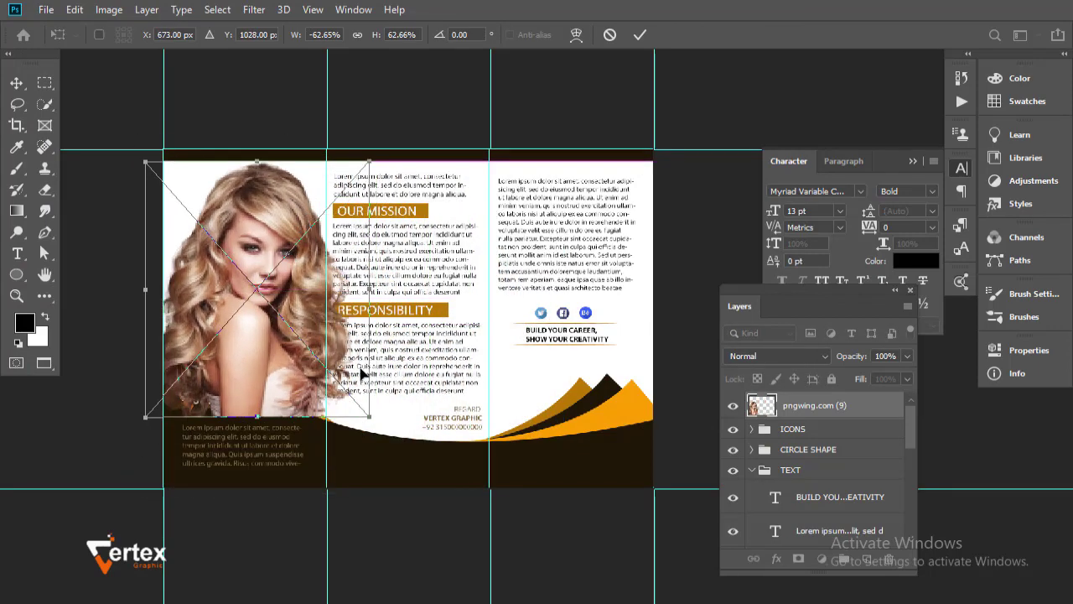
left_click_drag(311, 415, 302, 394)
key("Return")
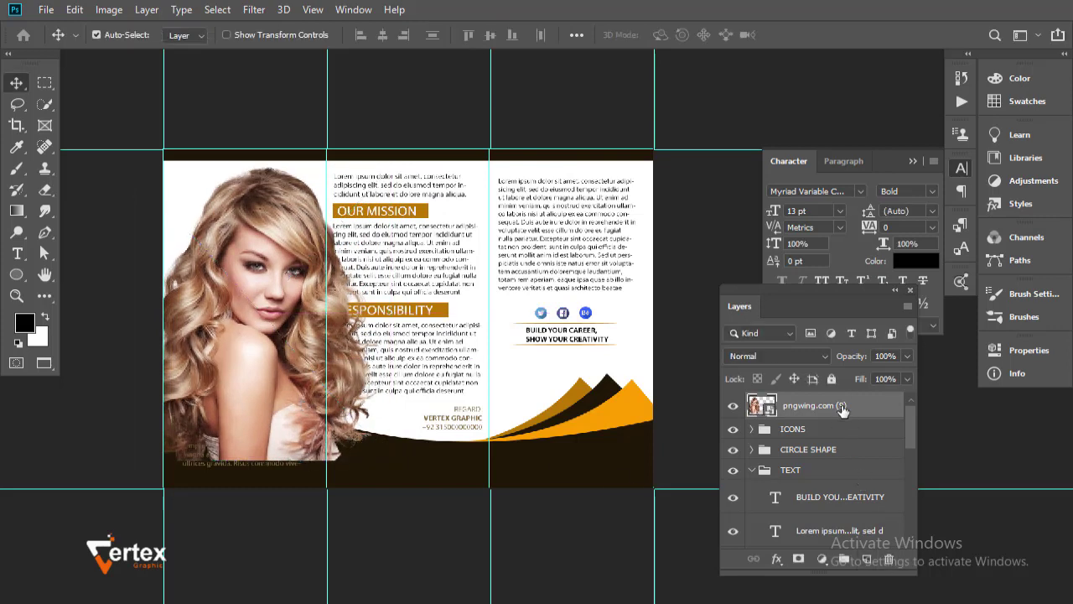
left_click_drag(842, 407, 839, 602)
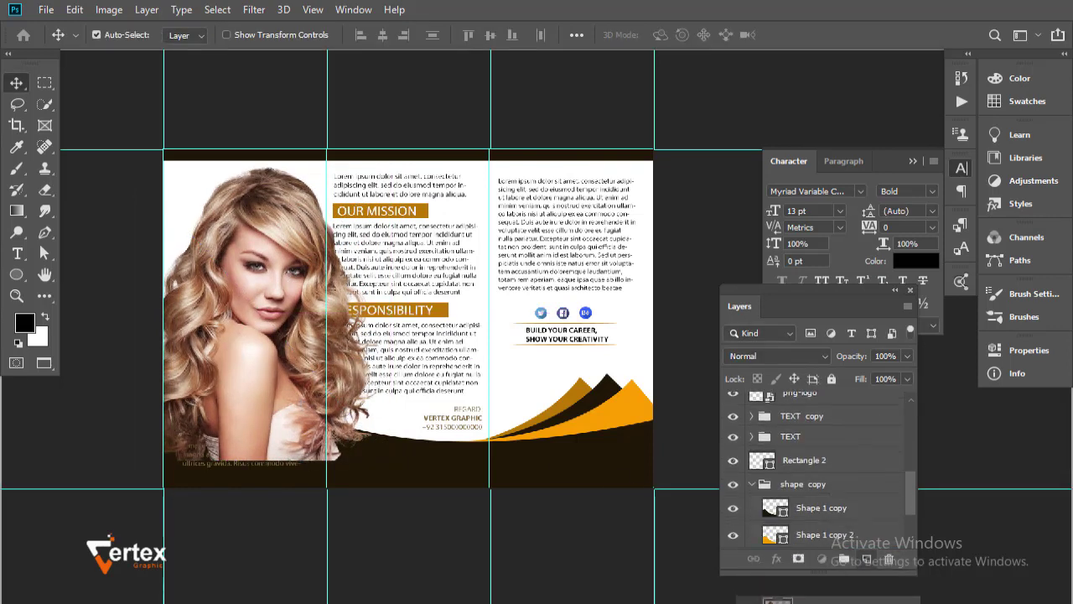
Put the model photo behind the orange shapes, shrink it to fit the left panel, and zoom out.
left_click_drag(838, 600, 813, 520)
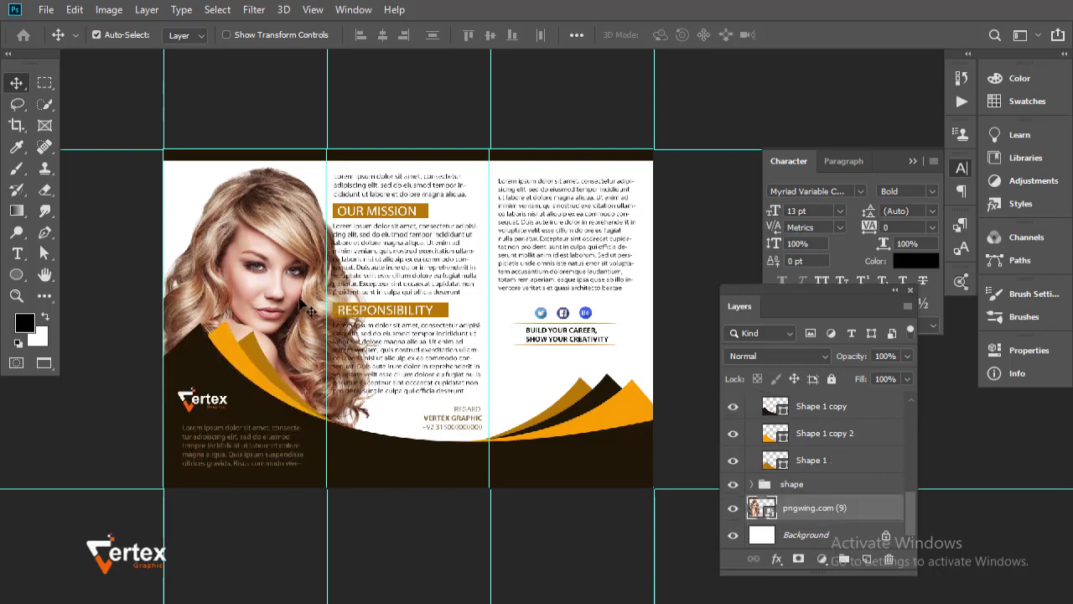
left_click_drag(251, 254, 253, 243)
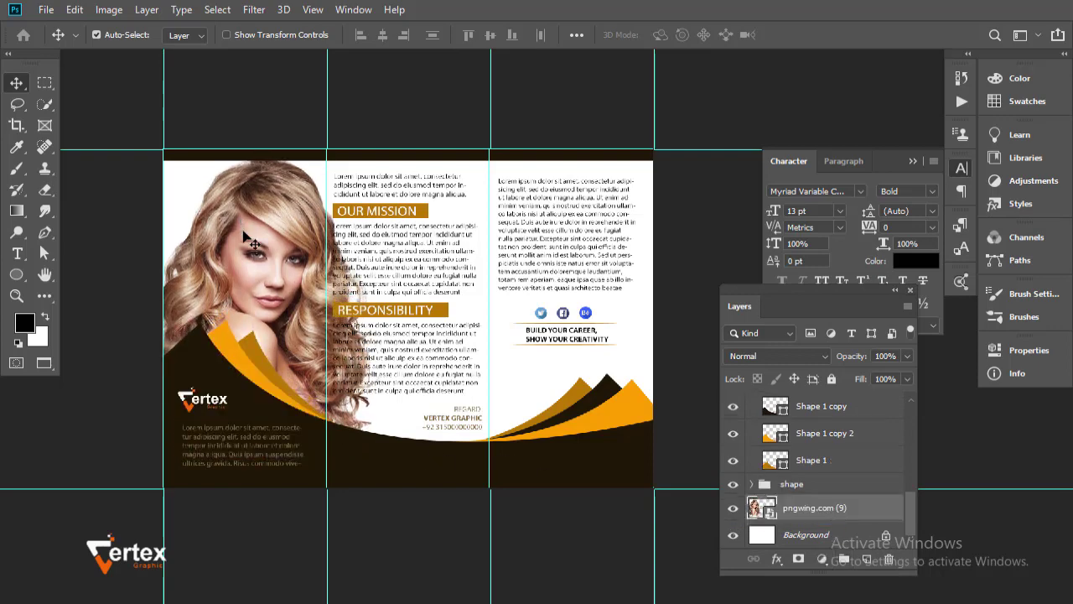
key("ctrl+t")
mouse_move(390, 153)
left_mouse_down()
mouse_move(274, 258)
mouse_move(288, 250)
left_mouse_up()
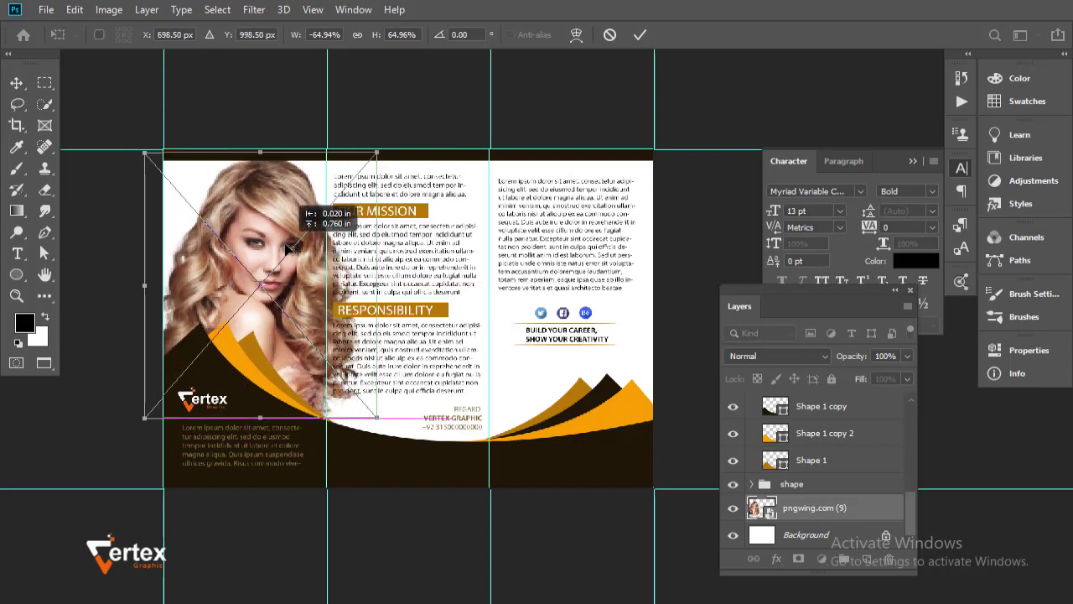
left_click_drag(371, 156, 360, 161)
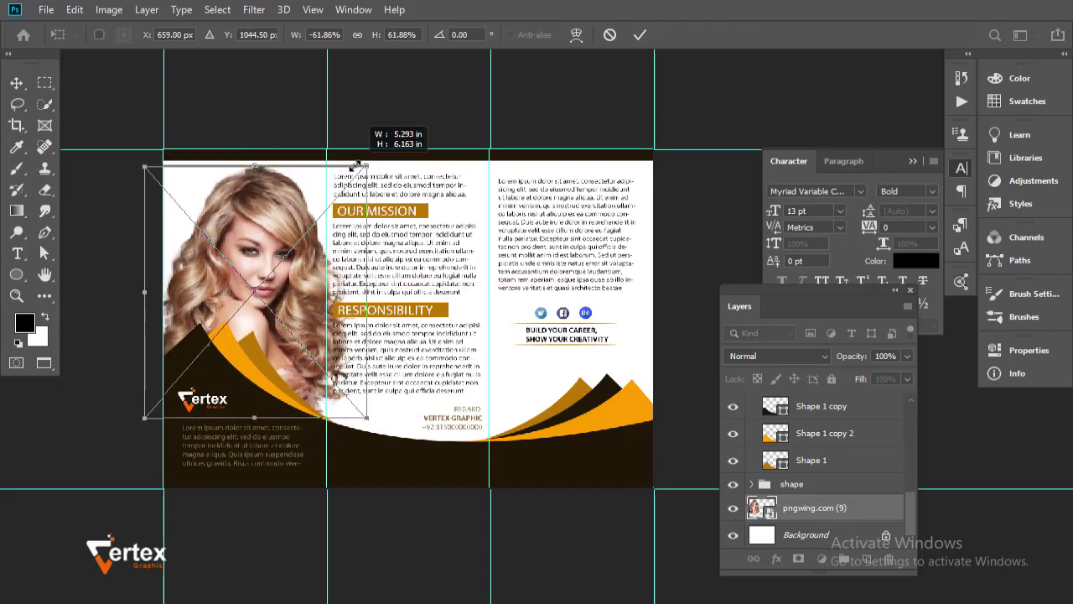
left_click_drag(286, 235, 272, 250)
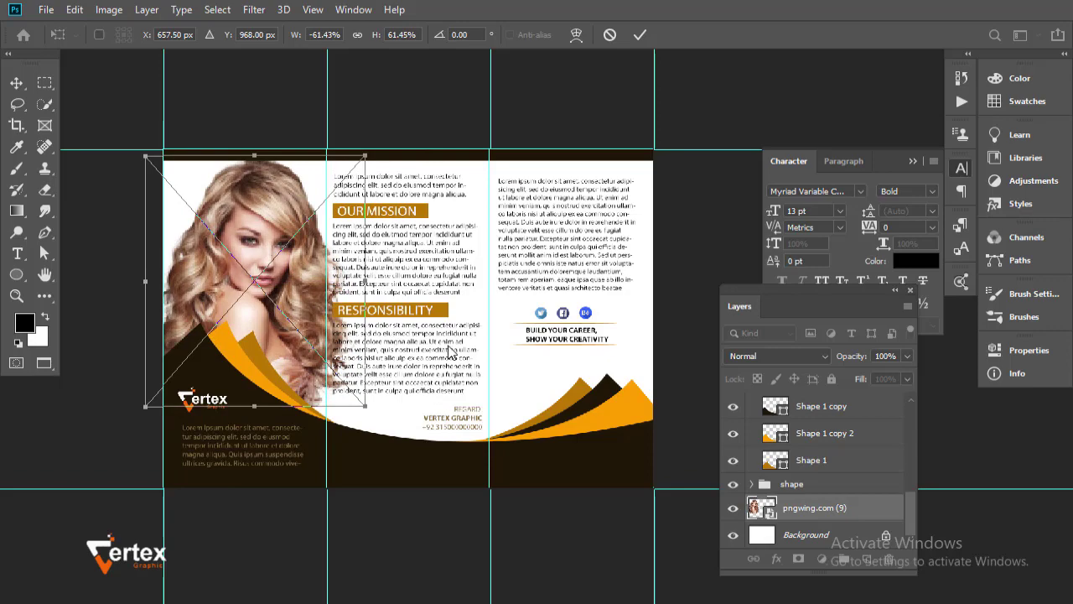
key("Return")
scroll(273, 298, "up", 2)
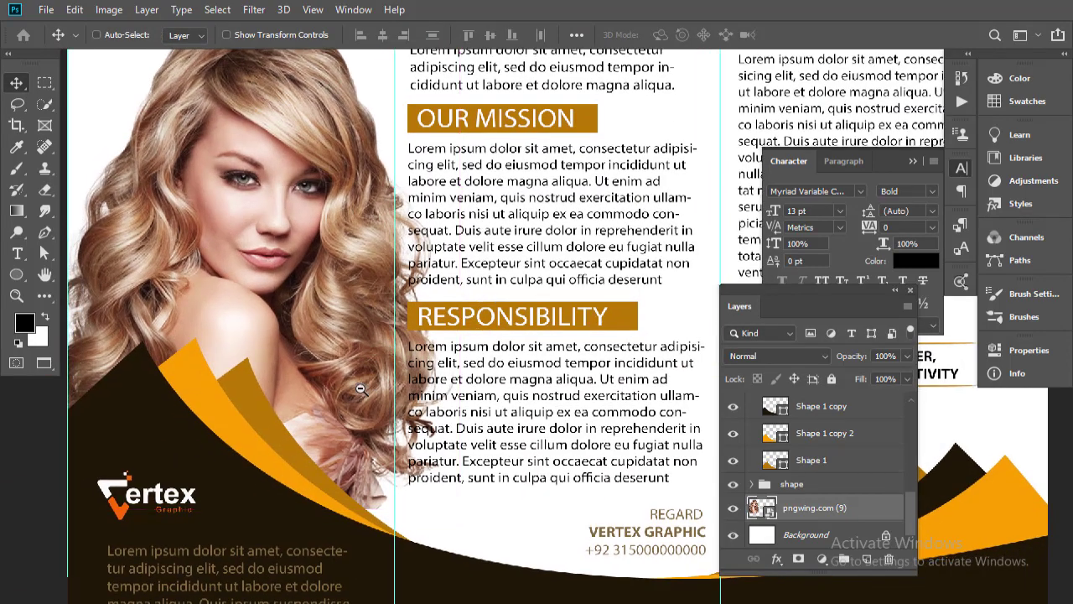
scroll(376, 395, "down", 2)
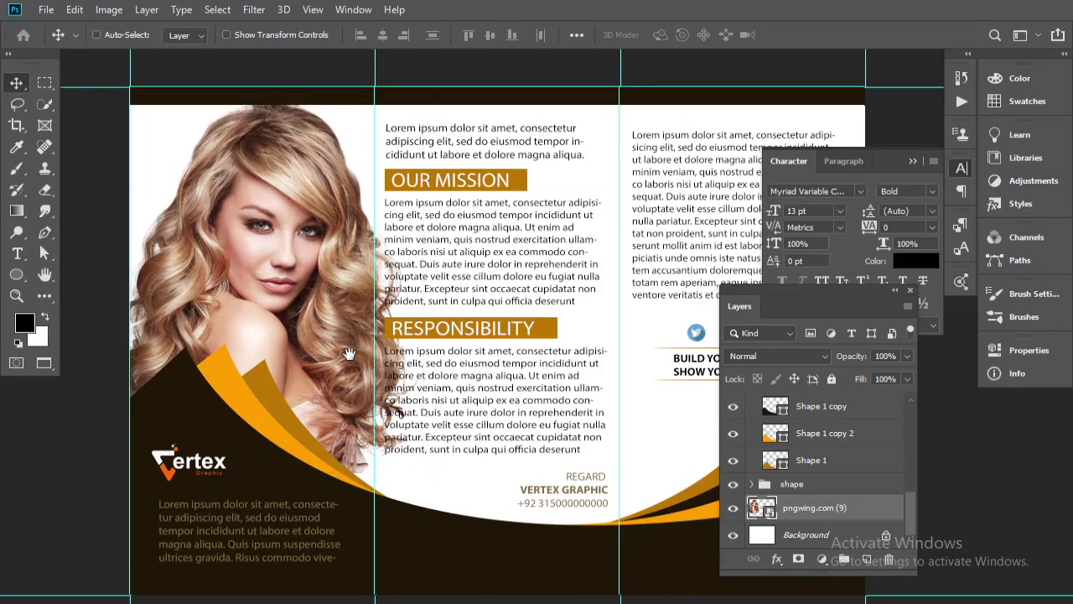
key("ctrl+minus")
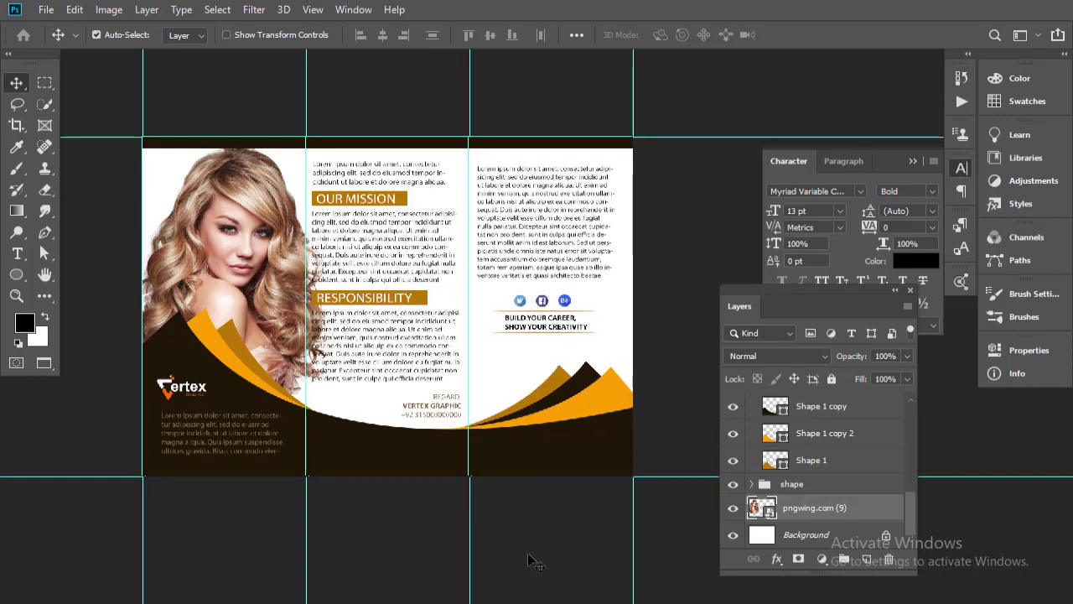
Draw a text box below the tagline and fill it with Lorem Ipsum placeholder text.
scroll(583, 375, "up", 3)
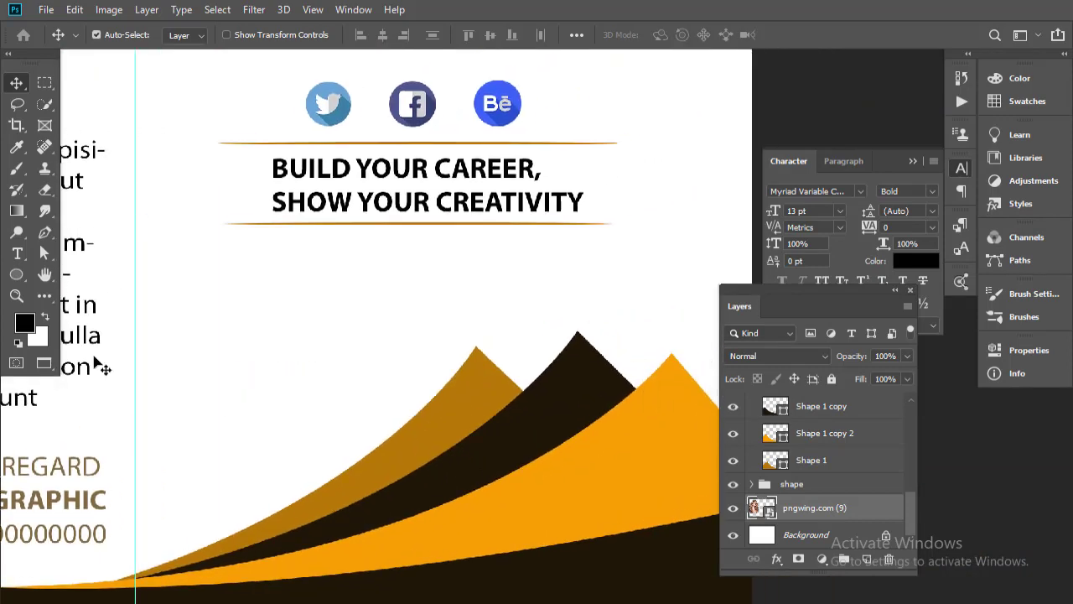
left_click(15, 255)
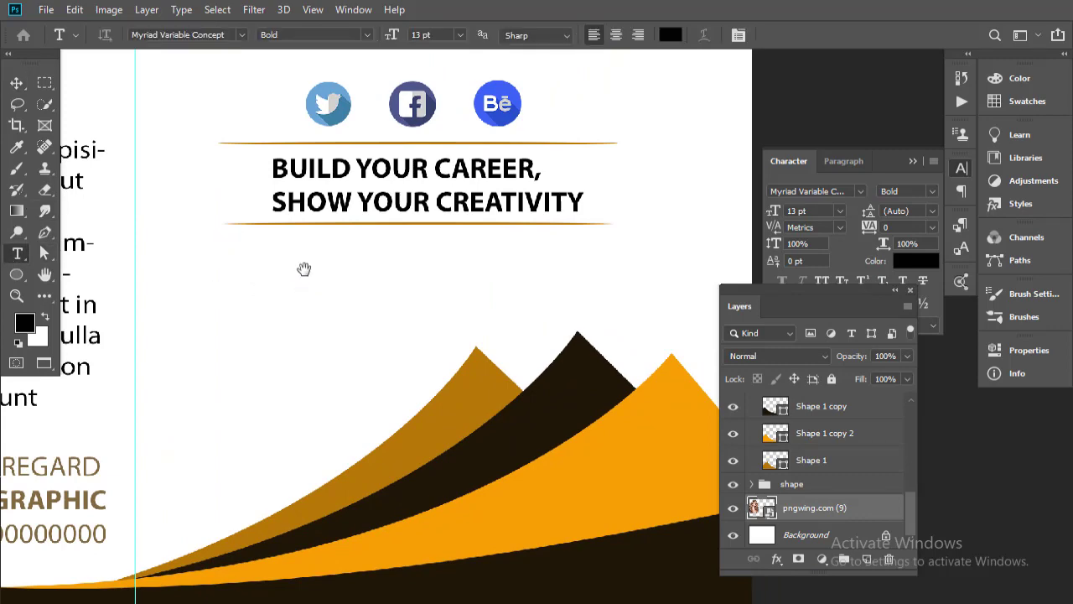
left_click(305, 270, "alt")
left_click(311, 244, "alt")
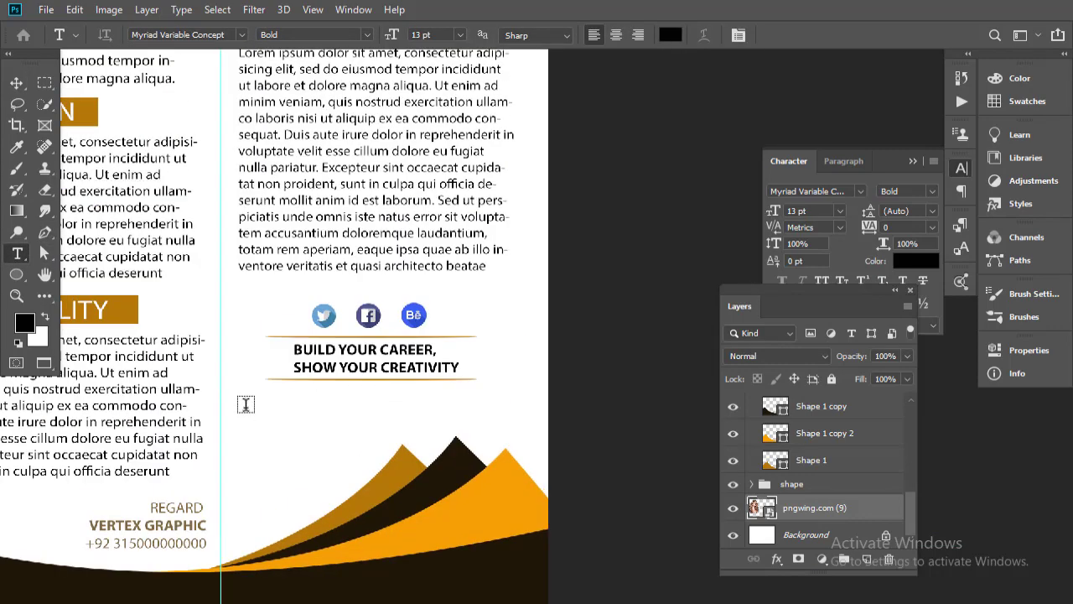
left_click_drag(246, 407, 487, 435)
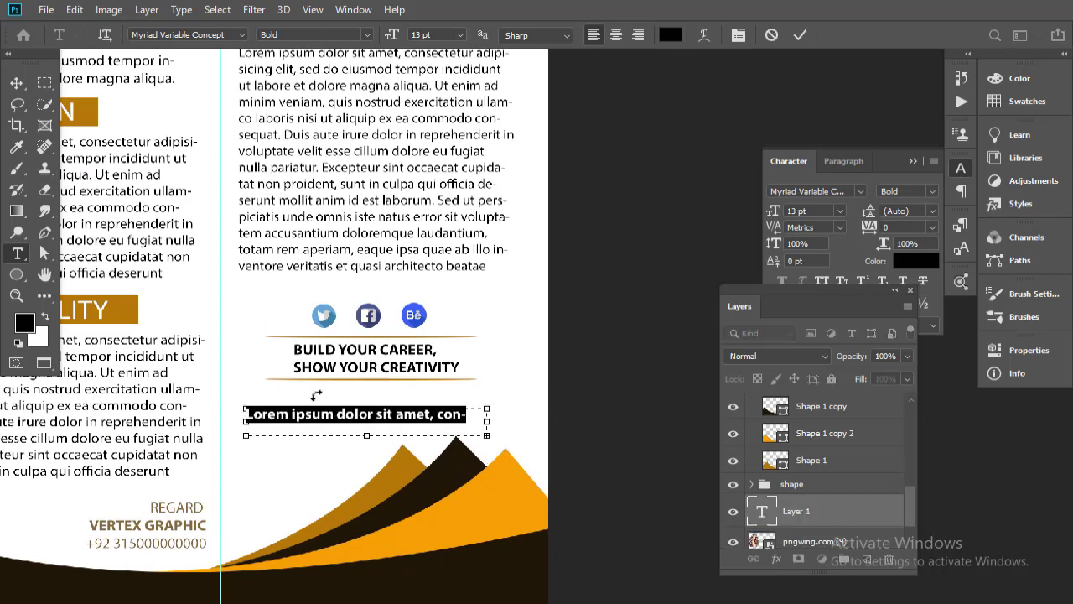
left_click(148, 11)
mouse_move(181, 9)
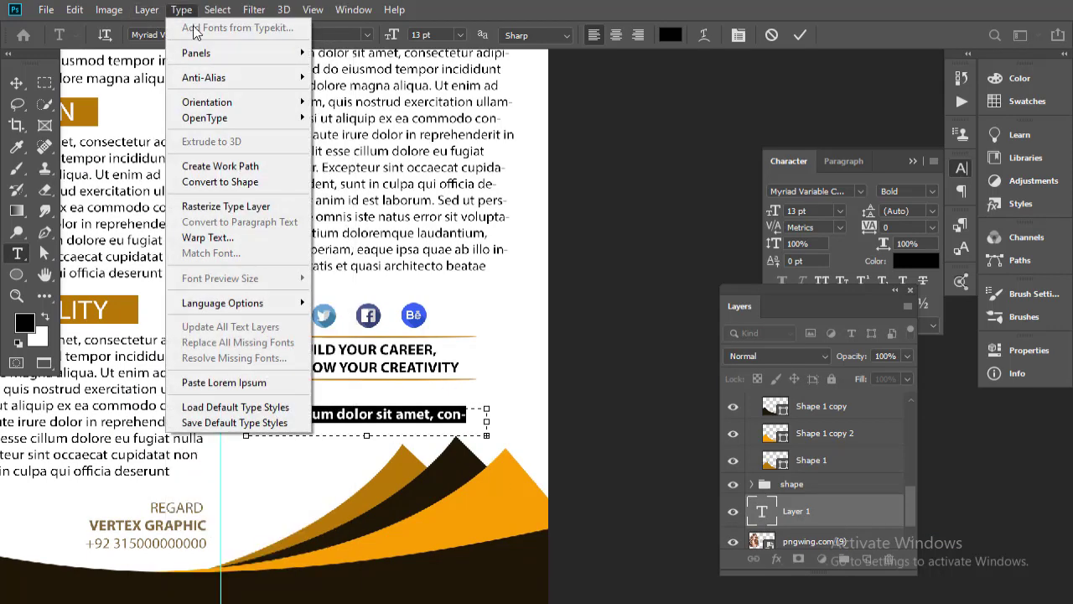
left_click(223, 384)
Change the placeholder text's font weight, commit it, and shift it slightly right.
left_click(932, 191)
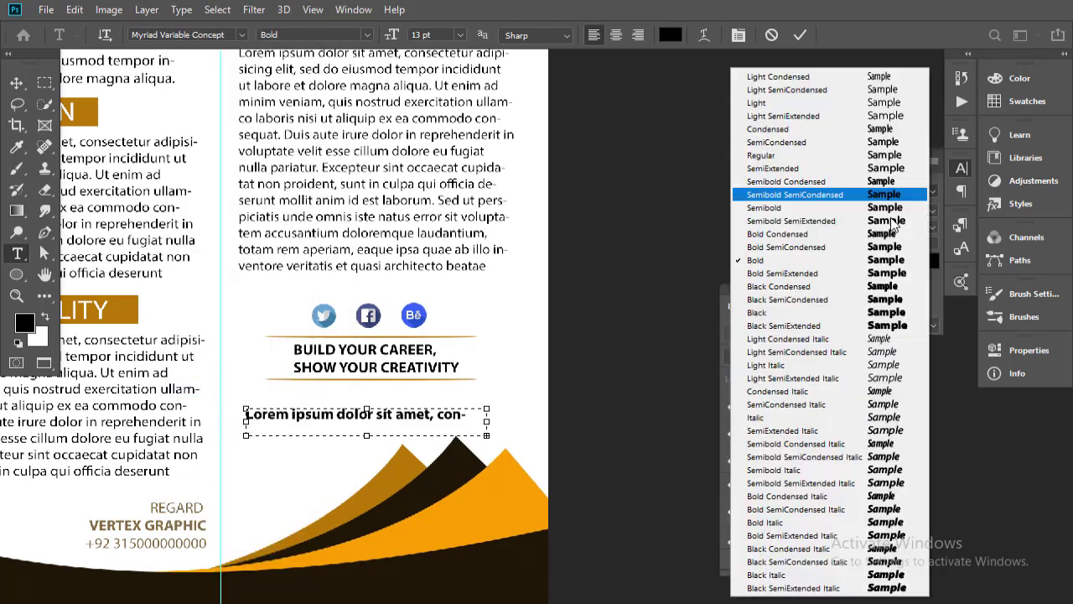
left_click(805, 219)
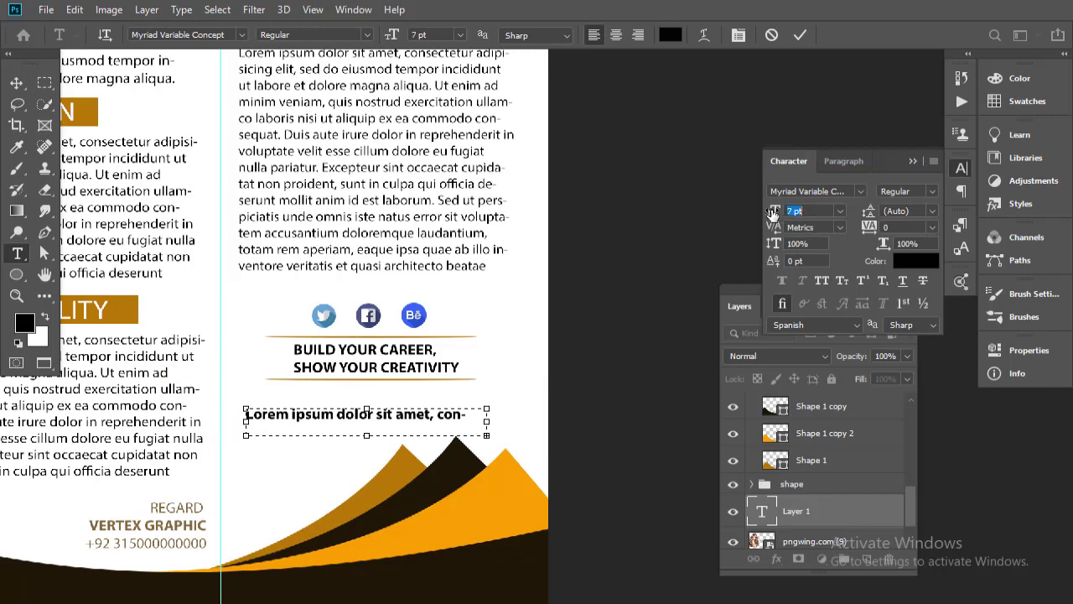
key("ctrl+Return")
left_click(16, 83)
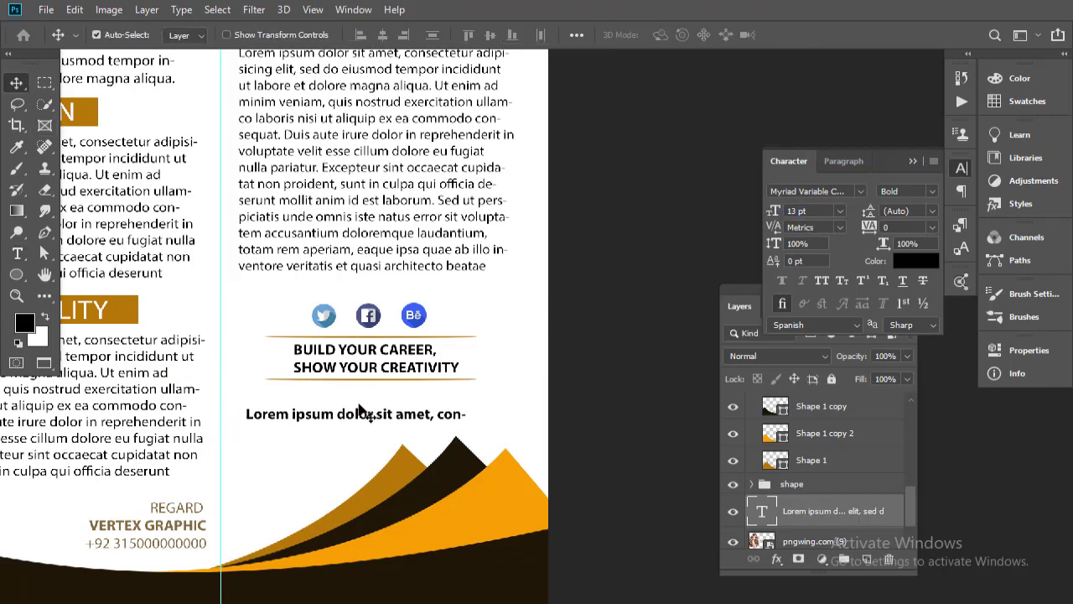
left_click_drag(361, 411, 378, 415)
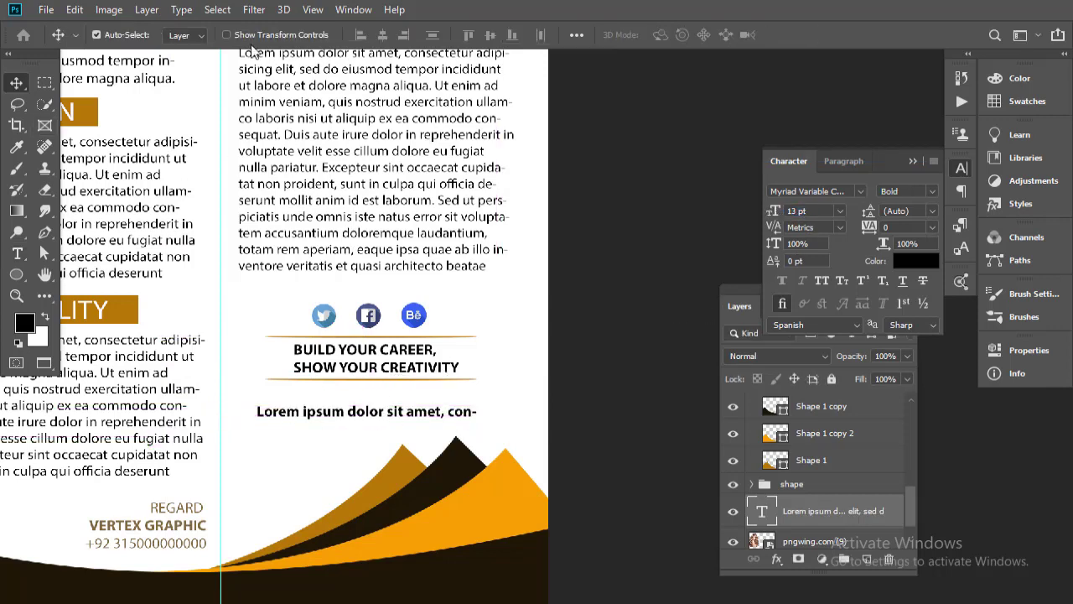
Expand the paragraph text box under the tagline to two lines and set it to Regular weight.
double_click(459, 427)
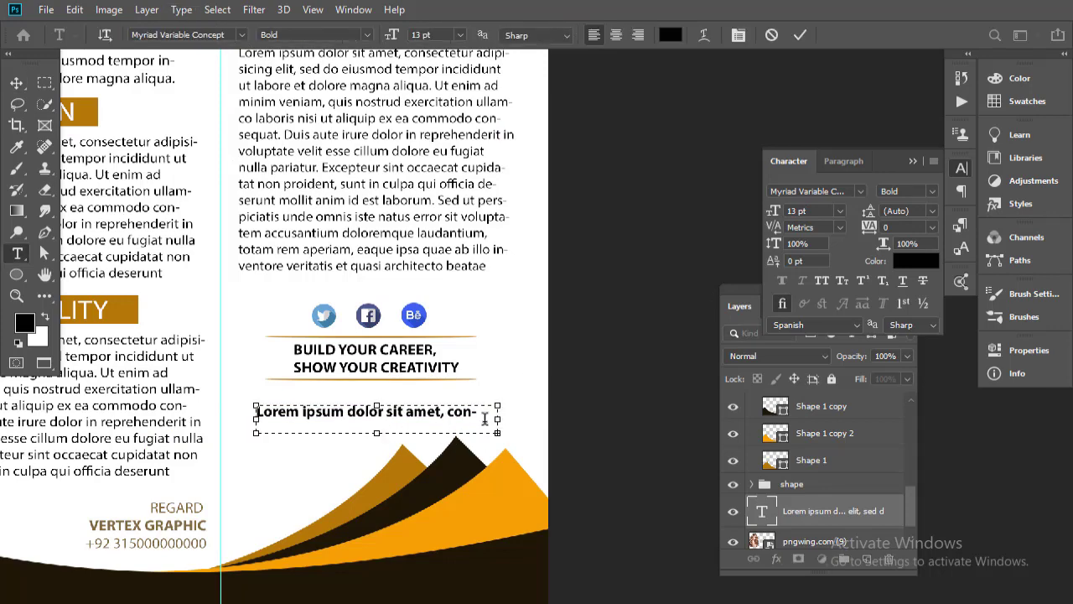
left_click(180, 10)
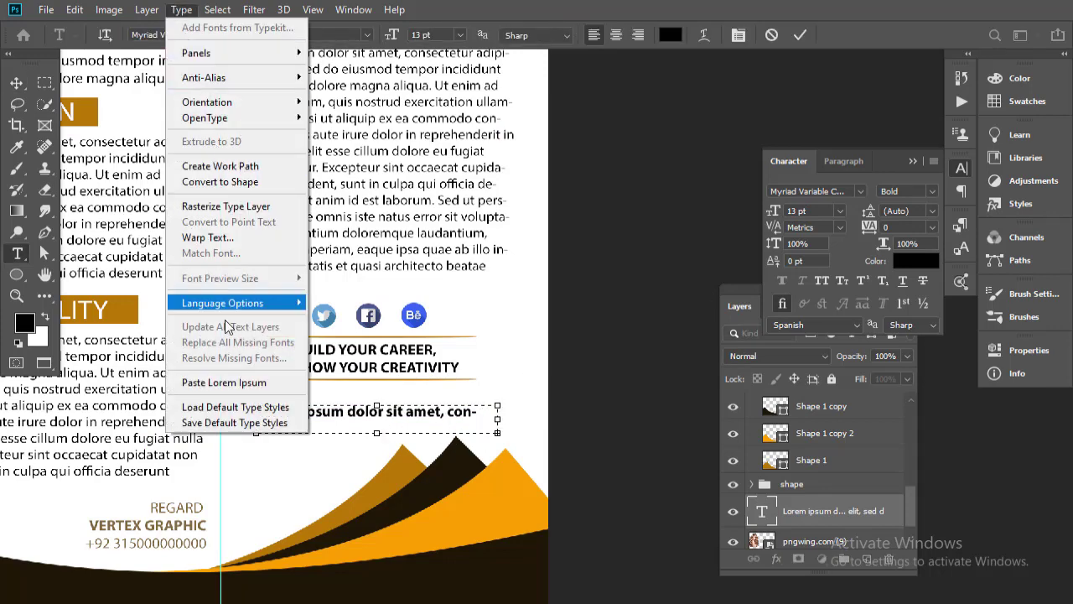
left_click(232, 382)
left_click_drag(380, 433, 380, 443)
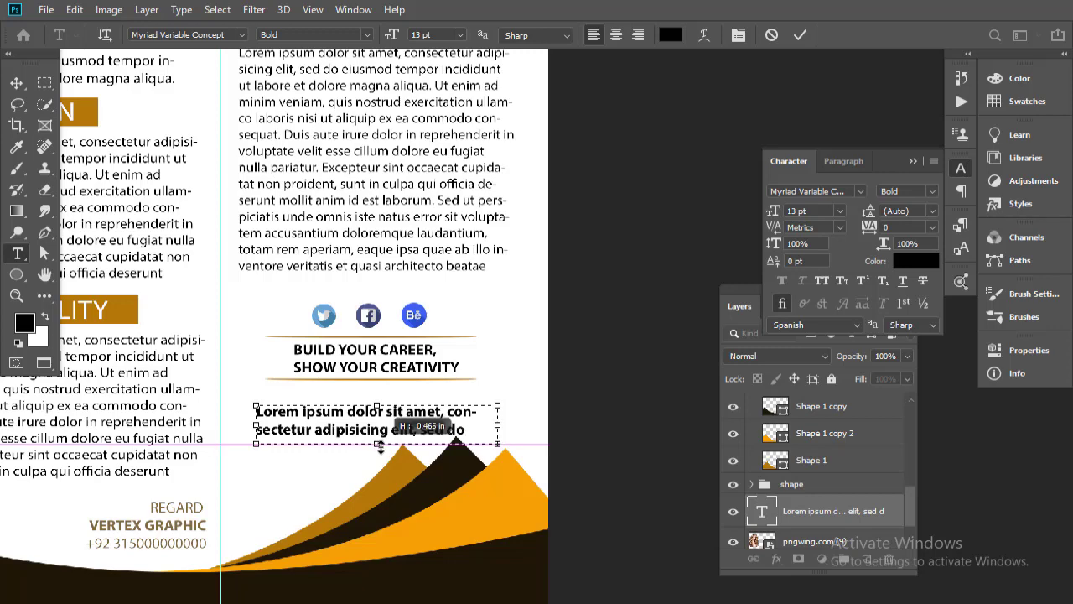
left_click(928, 191)
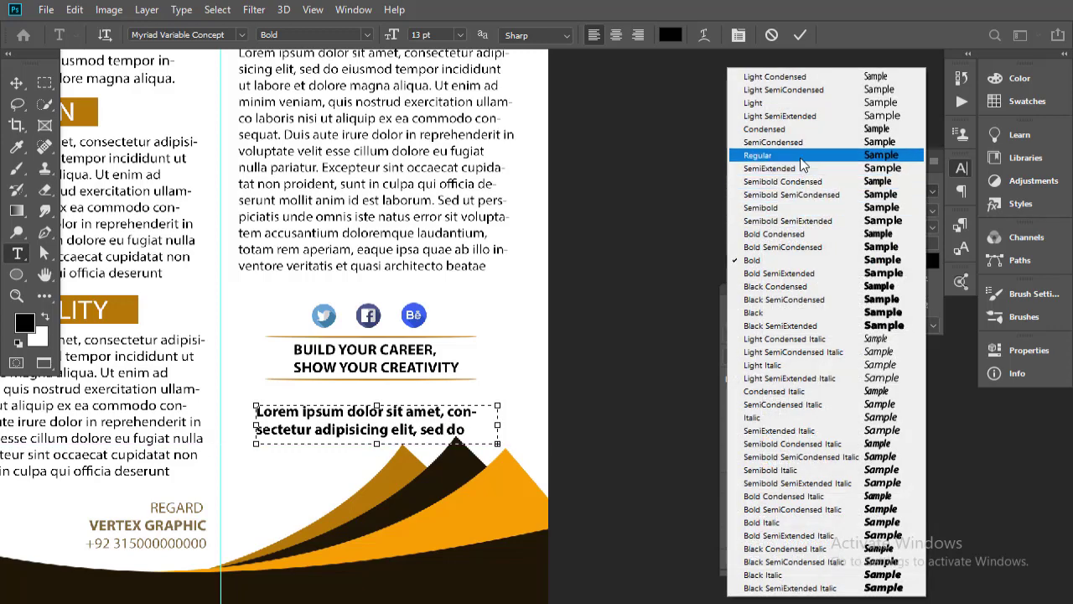
left_click(805, 218)
Try a brown text colour, discard it, and commit the text edit.
left_click(917, 261)
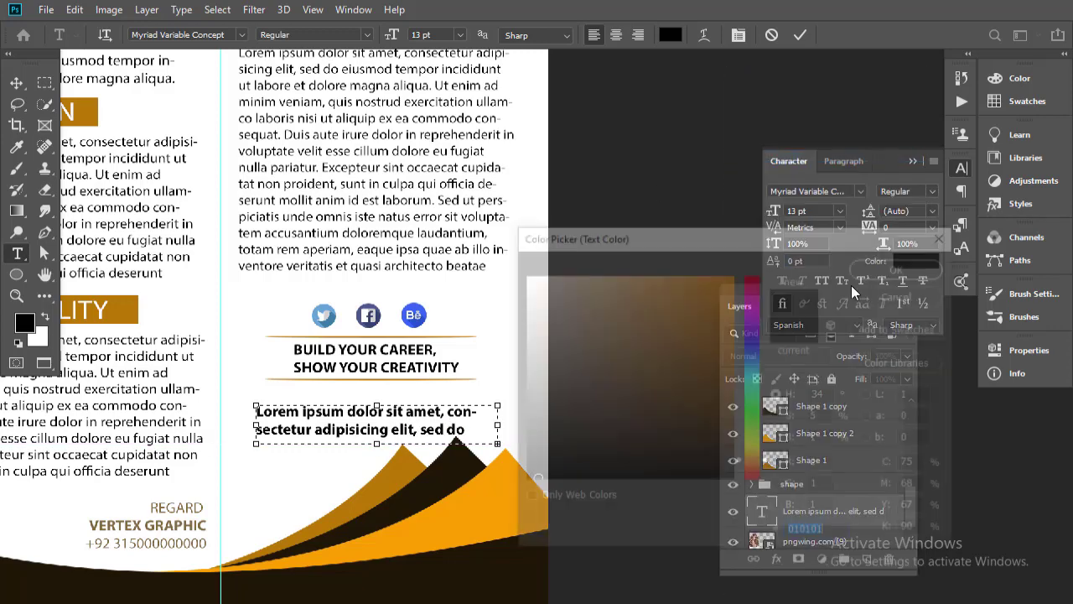
left_click(628, 355)
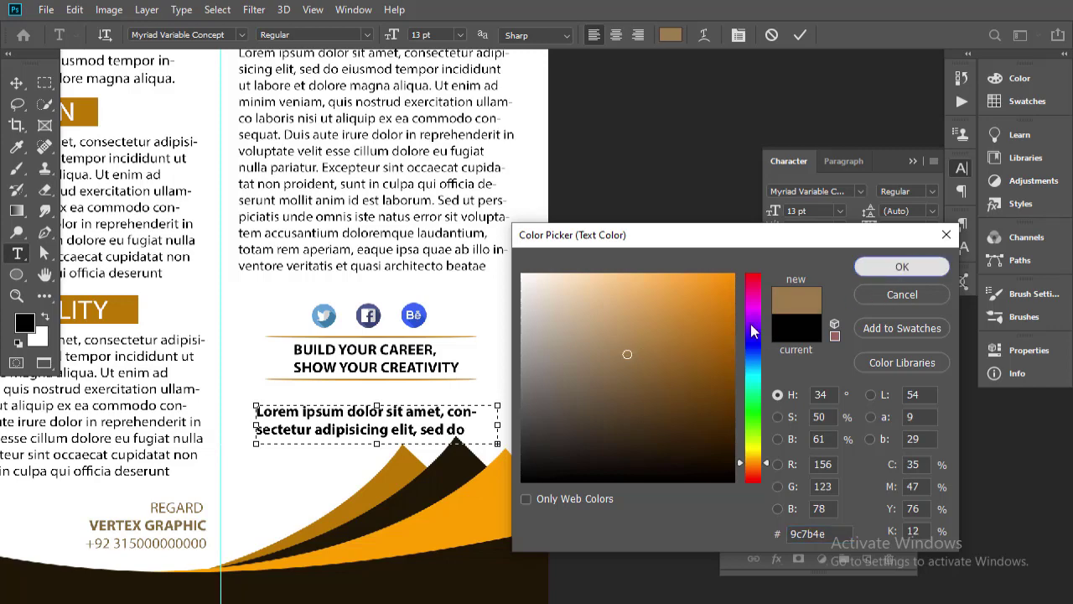
key("Escape")
key("ctrl+Return")
key("v")
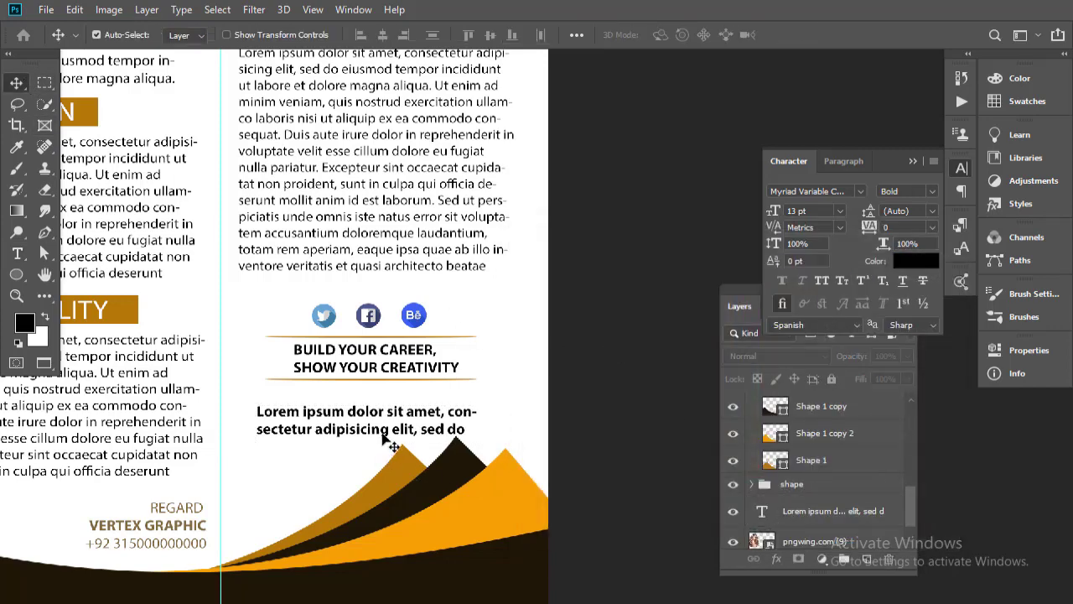
Keep the paragraph black and Regular weight, and nudge it up toward the tagline.
left_click(830, 511)
left_click(917, 261)
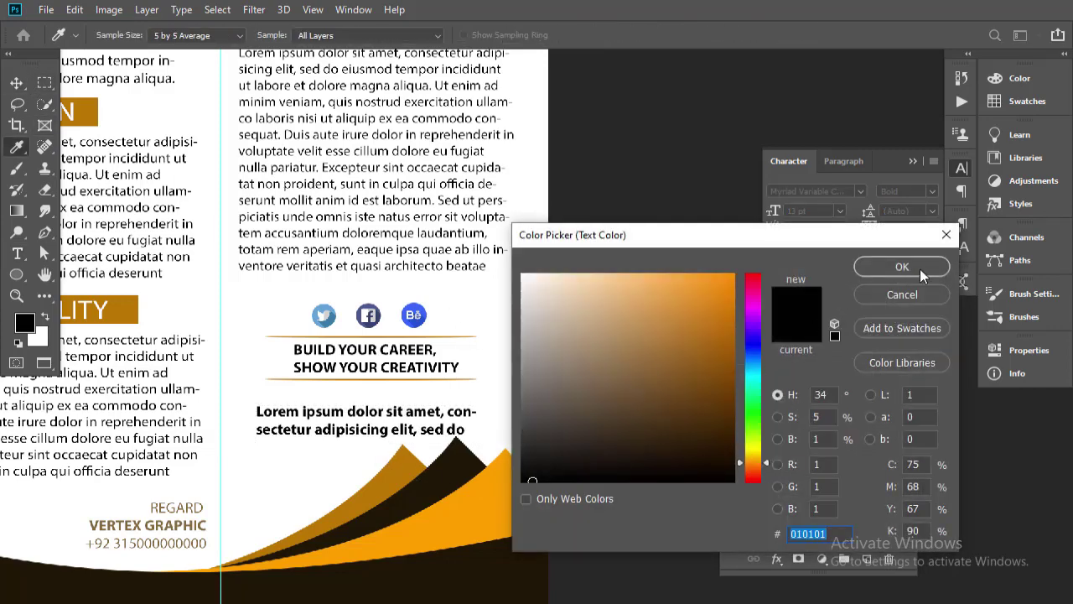
left_click(920, 268)
left_click(906, 191)
left_click(780, 155)
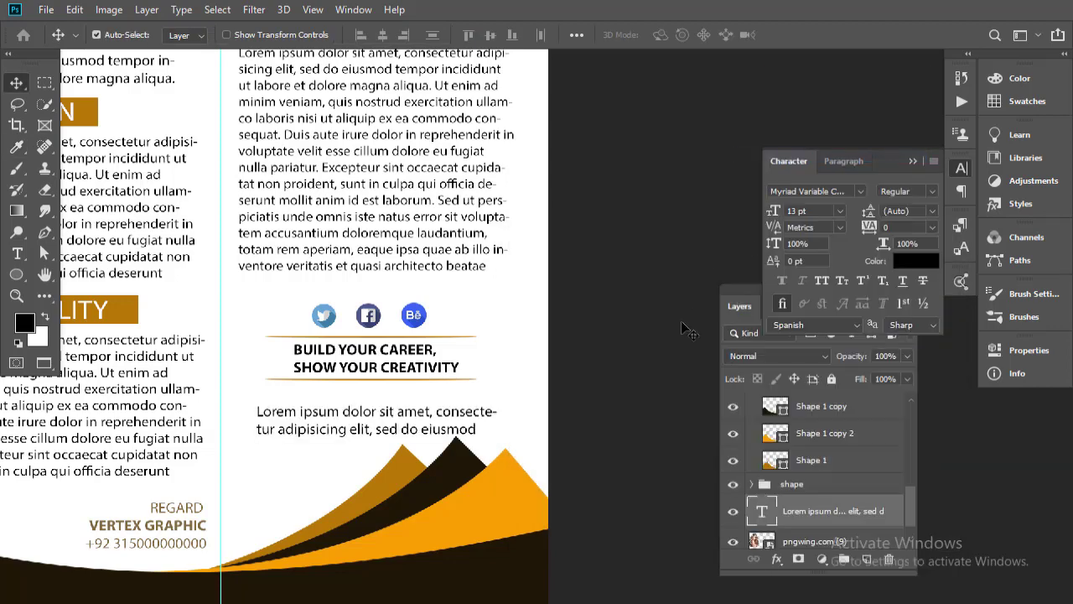
key("Up")
key("Up")
key("Up")
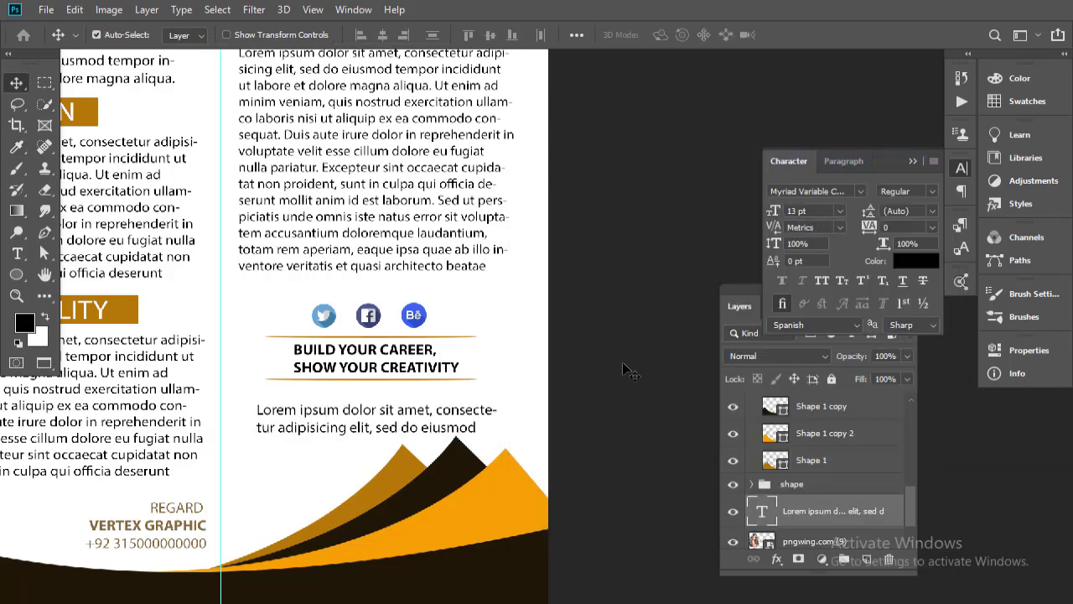
key("Up")
key("Up")
key("Up")
key("Up")
key("Up")
key("Up")
key("Right")
key("Right")
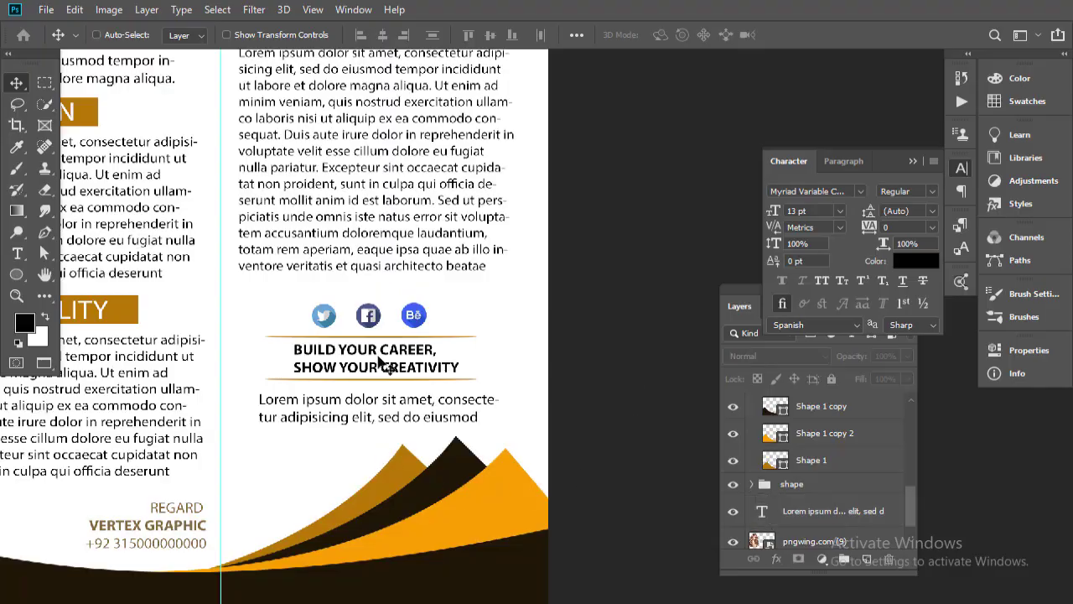